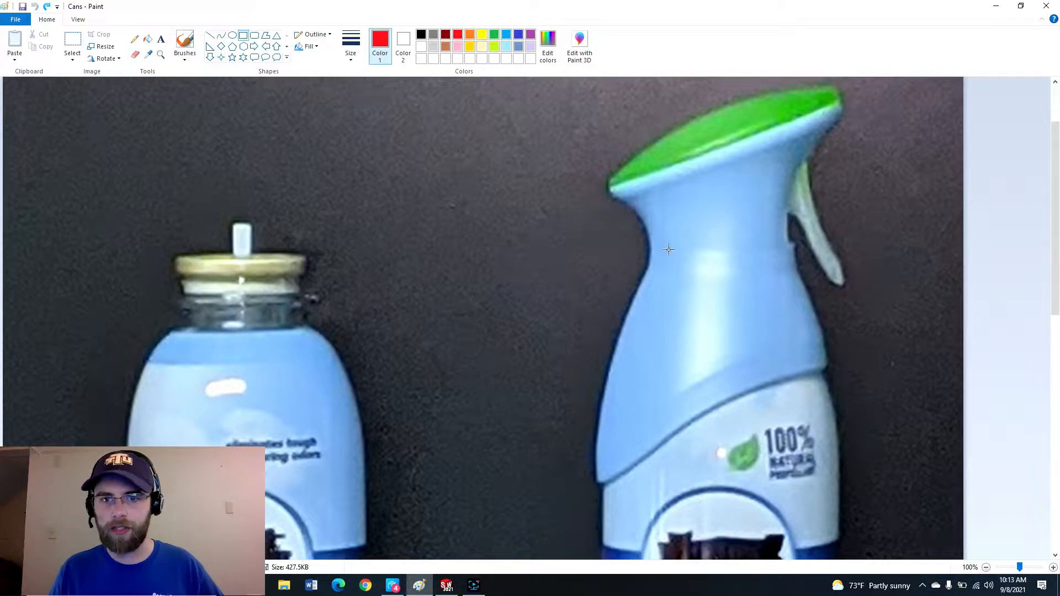
# Draw a red rectangle around the bottle's main body in the photo.
pyautogui.moveTo(543, 249)
pyautogui.mouseDown()
pyautogui.moveTo(816, 367)
pyautogui.moveTo(601, 350)
pyautogui.moveTo(702, 326)
pyautogui.moveTo(834, 401)
pyautogui.moveTo(876, 491)
pyautogui.mouseUp()
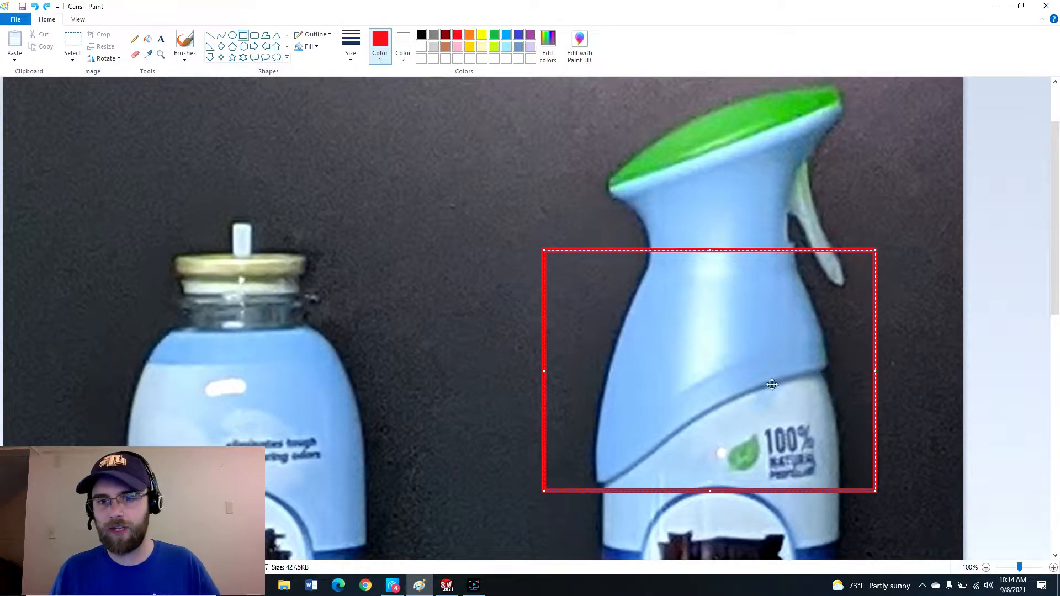
pyautogui.click(134, 38)
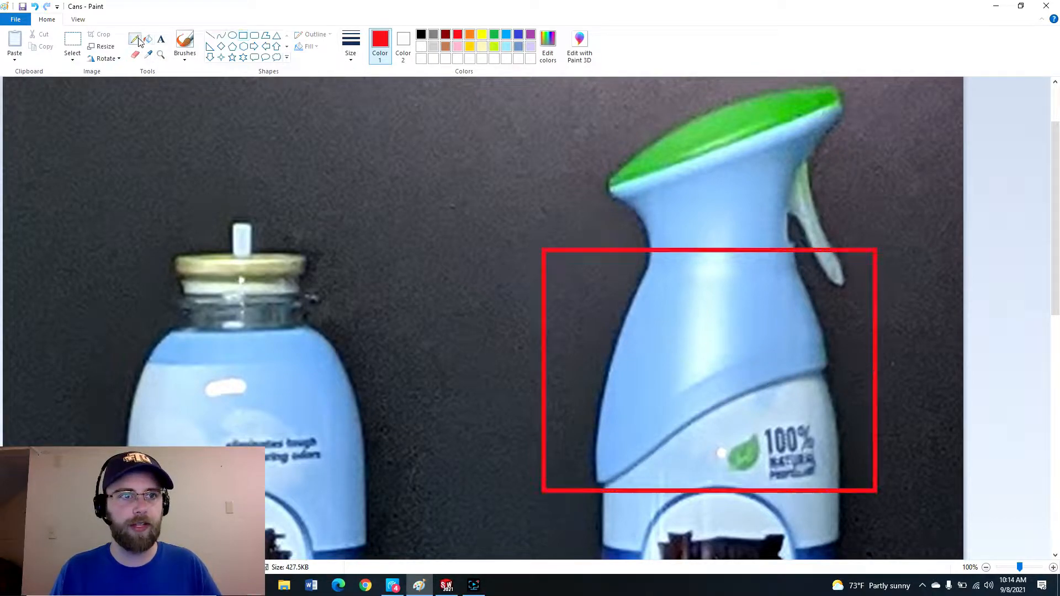
# Highlight the bottle's label curve, neck ring and cap rim with yellow brush strokes.
pyautogui.click(184, 42)
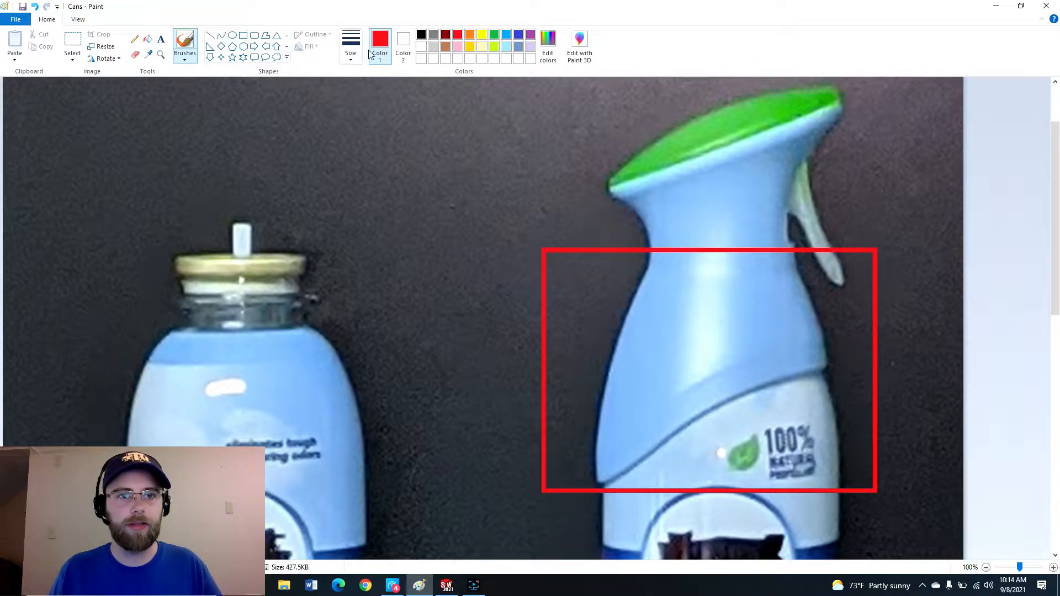
pyautogui.click(482, 34)
pyautogui.moveTo(837, 371)
pyautogui.mouseDown()
pyautogui.moveTo(718, 405)
pyautogui.moveTo(595, 489)
pyautogui.mouseUp()
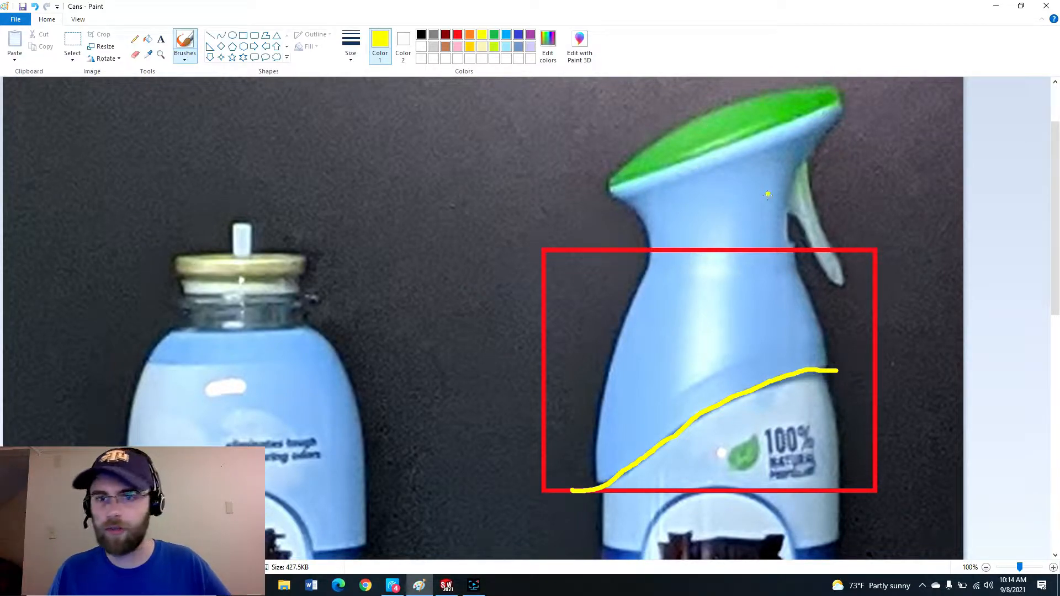
pyautogui.moveTo(799, 244)
pyautogui.mouseDown()
pyautogui.moveTo(658, 238)
pyautogui.moveTo(685, 260)
pyautogui.moveTo(781, 262)
pyautogui.moveTo(805, 249)
pyautogui.mouseUp()
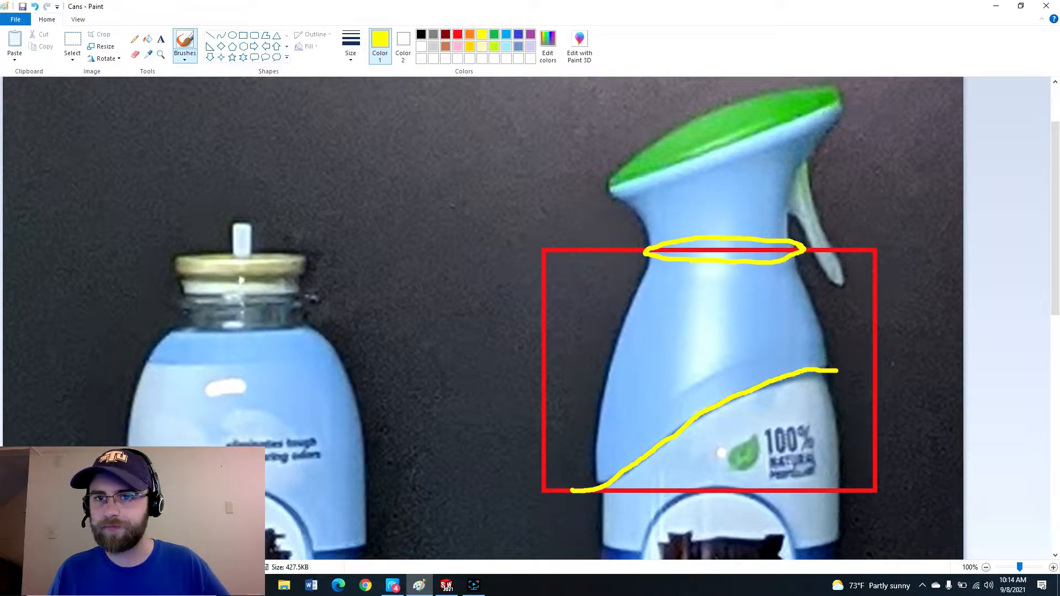
pyautogui.moveTo(791, 136)
pyautogui.mouseDown()
pyautogui.moveTo(836, 116)
pyautogui.moveTo(798, 112)
pyautogui.moveTo(704, 141)
pyautogui.moveTo(617, 190)
pyautogui.moveTo(801, 137)
pyautogui.mouseUp()
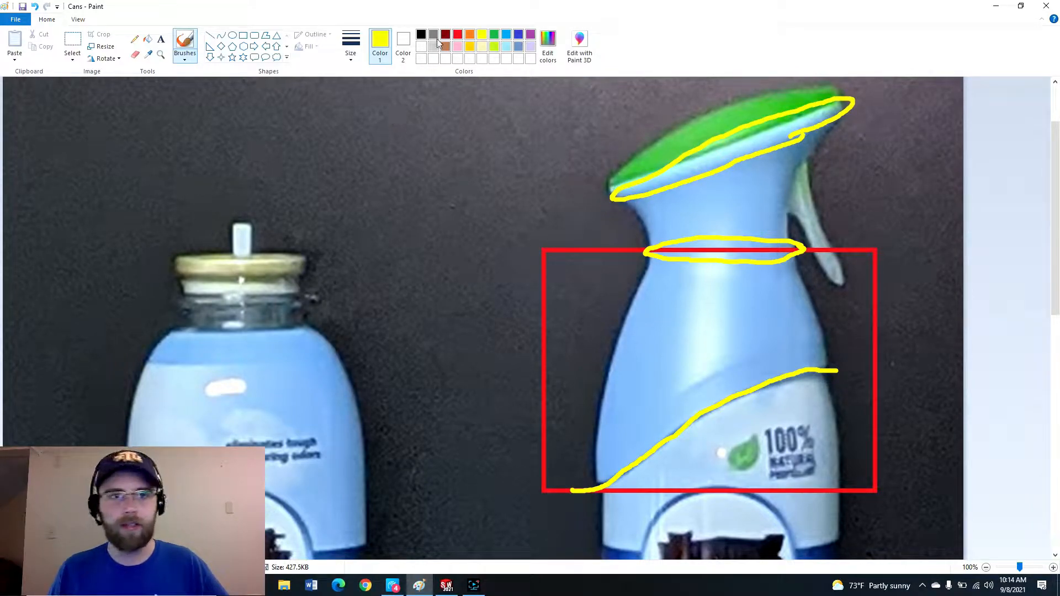
# Trace the neck's side profiles in green and the cap's top edge in blue with the brush.
pyautogui.click(496, 35)
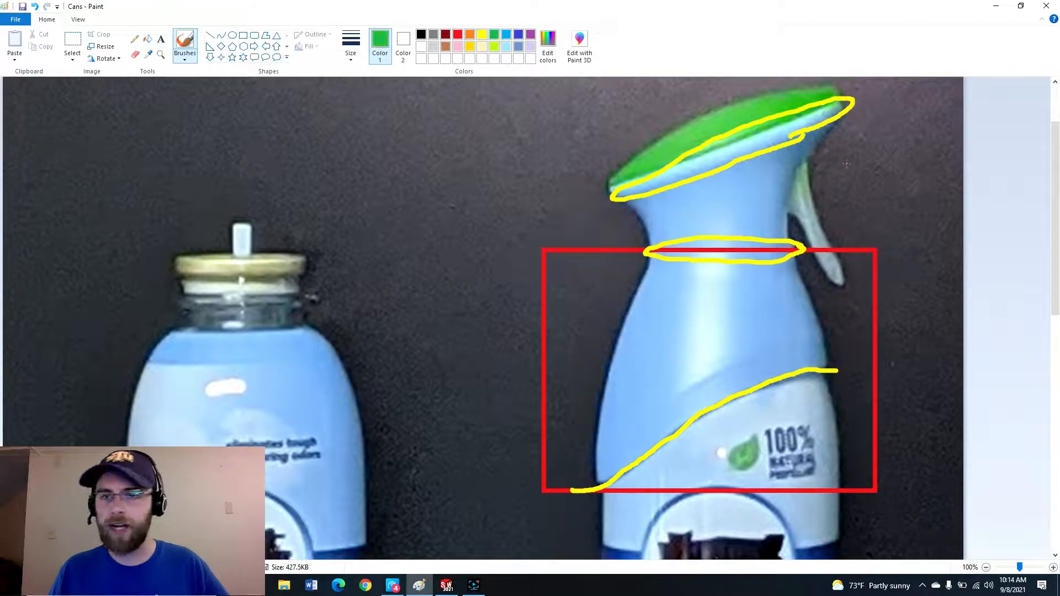
pyautogui.moveTo(842, 117)
pyautogui.mouseDown()
pyautogui.moveTo(794, 179)
pyautogui.moveTo(790, 224)
pyautogui.mouseUp()
pyautogui.moveTo(618, 201); pyautogui.dragTo(646, 223)
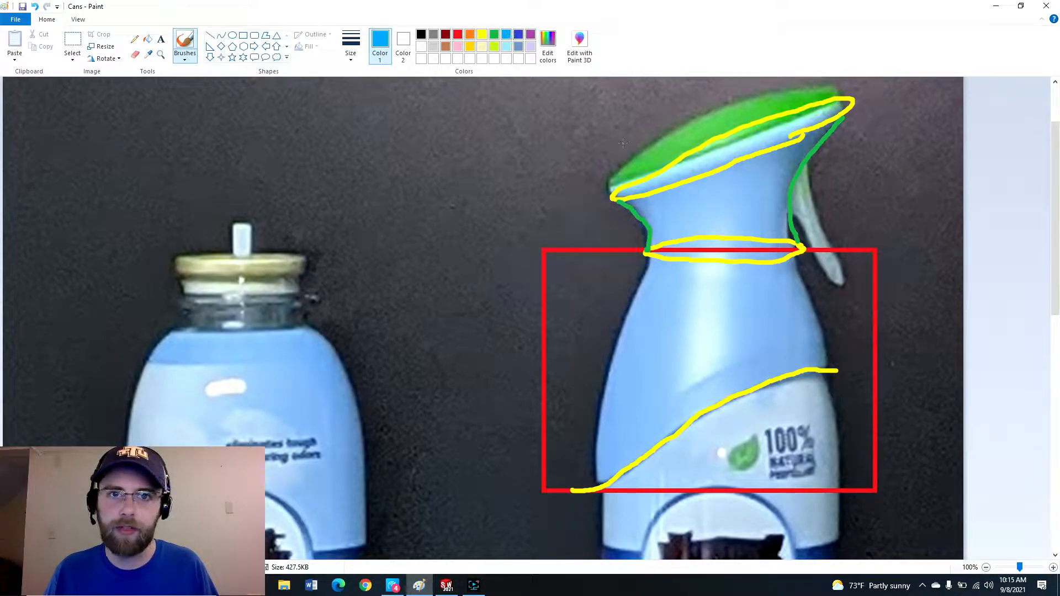
pyautogui.moveTo(799, 108); pyautogui.dragTo(654, 161)
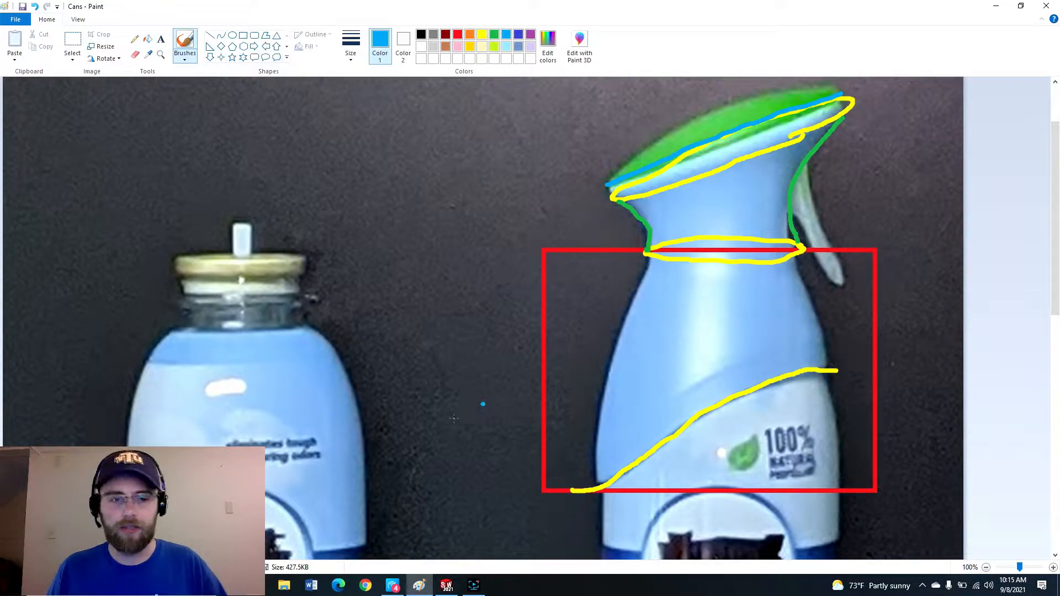
# Switch to SOLIDWORKS and create a new part document.
pyautogui.click(446, 585)
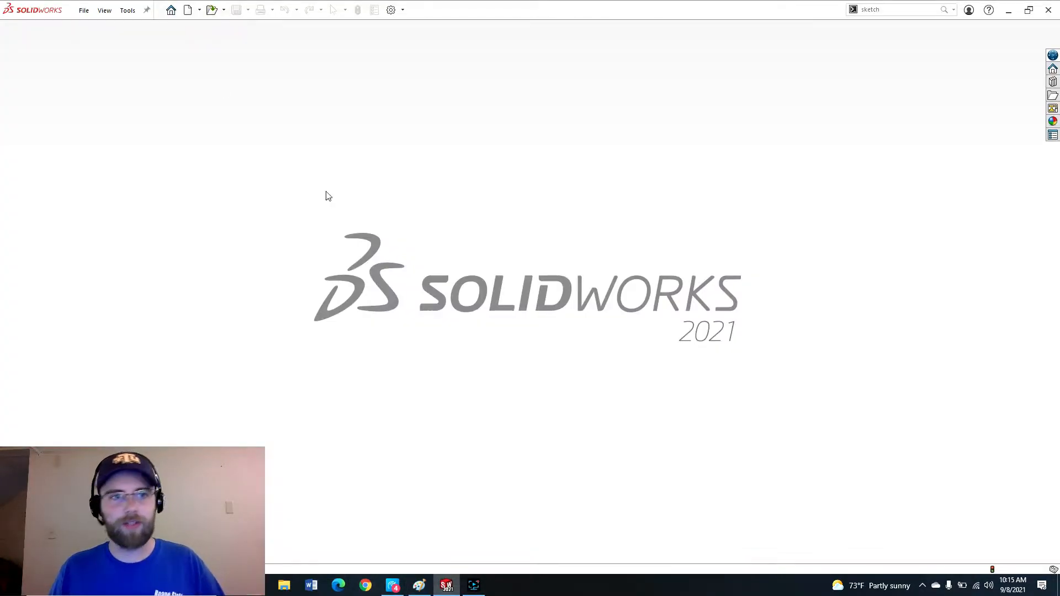
pyautogui.click(189, 11)
pyautogui.click(437, 428)
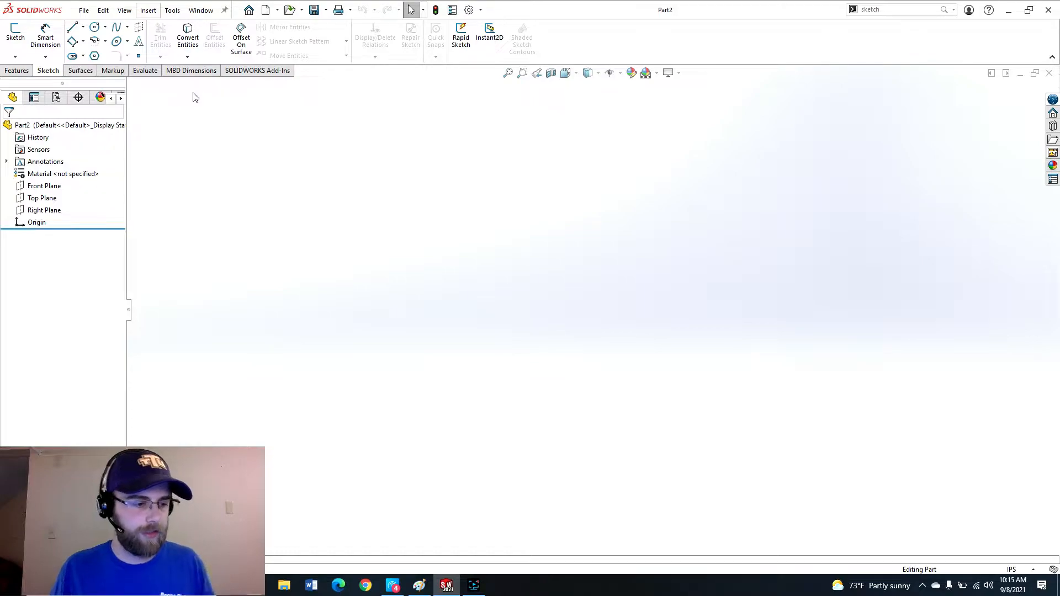
# Start a new sketch on the default plane.
pyautogui.click(15, 33)
pyautogui.click(432, 199)
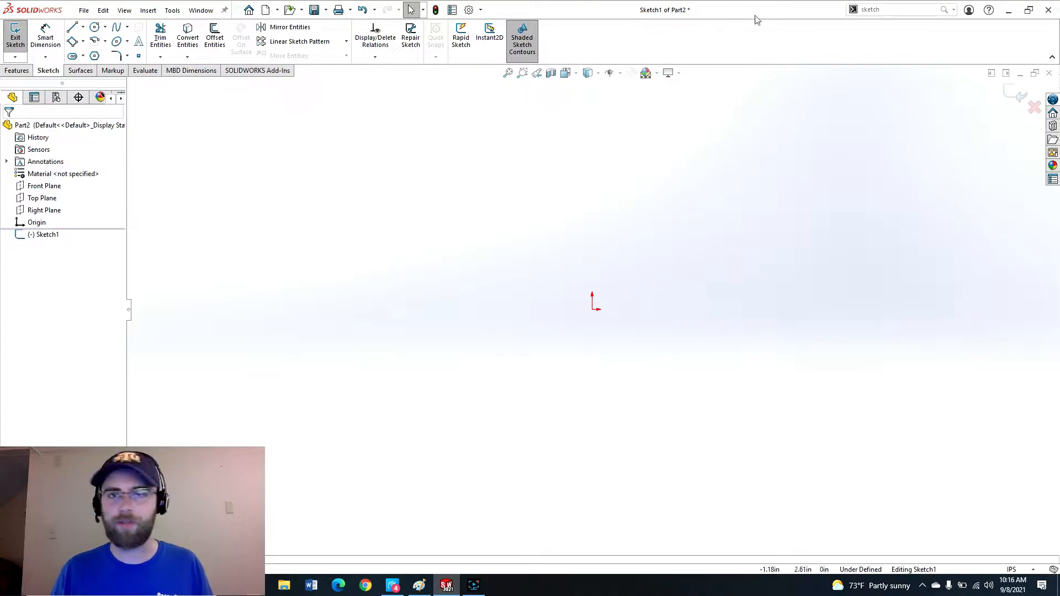
# Search for the Sketch Picture command and insert the image 'Can with Cap' into the sketch.
pyautogui.click(881, 10)
pyautogui.write('sketch')
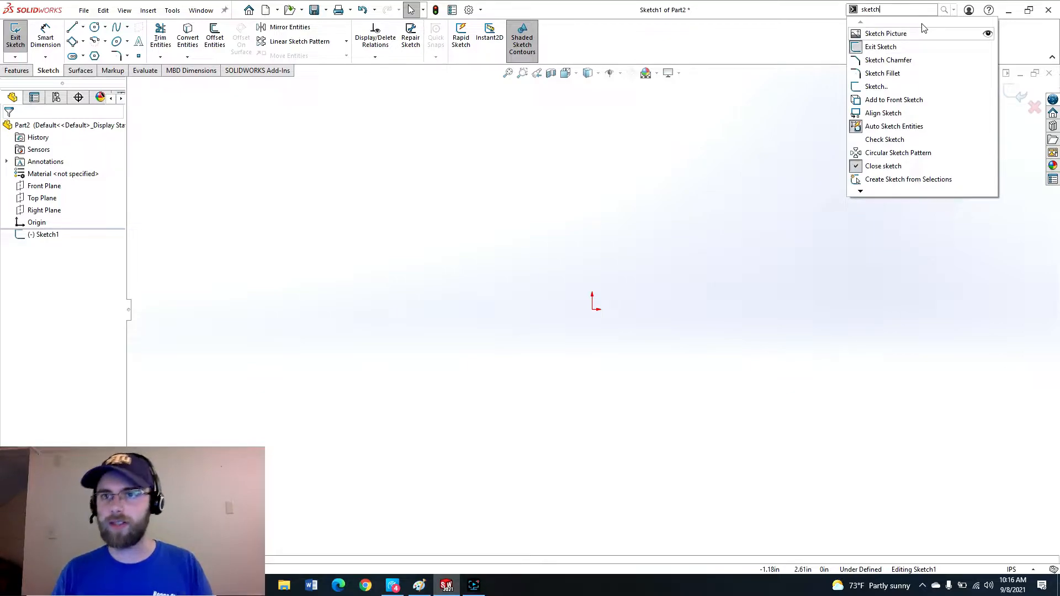
pyautogui.click(900, 37)
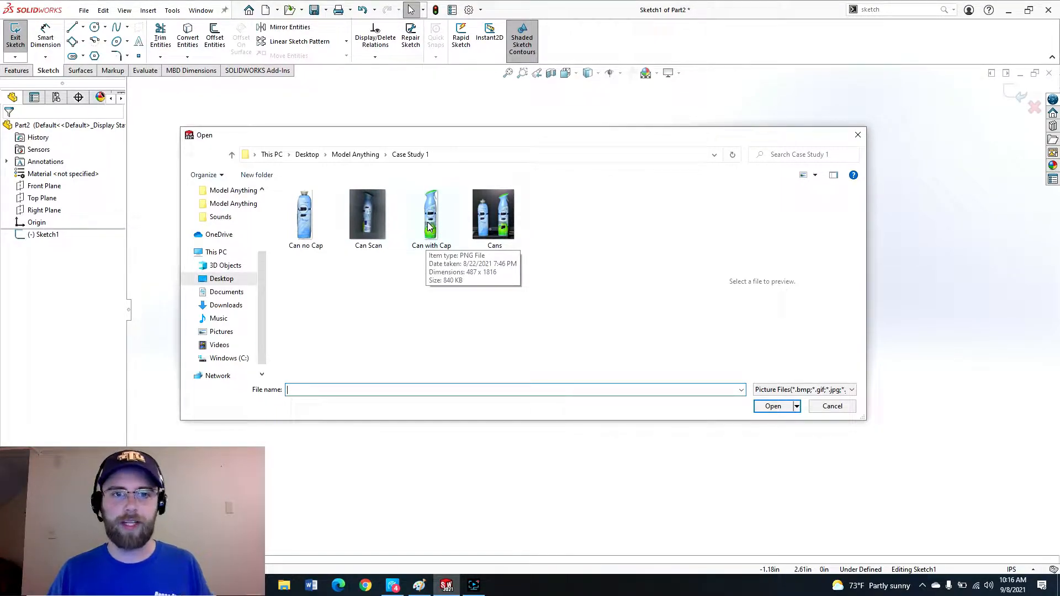
pyautogui.click(436, 213)
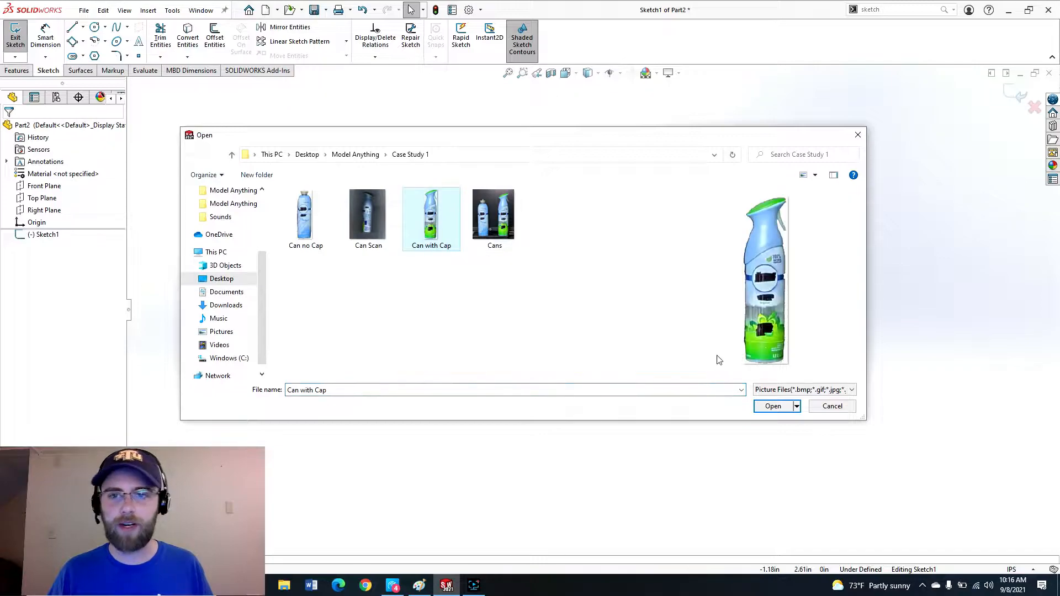
pyautogui.click(773, 405)
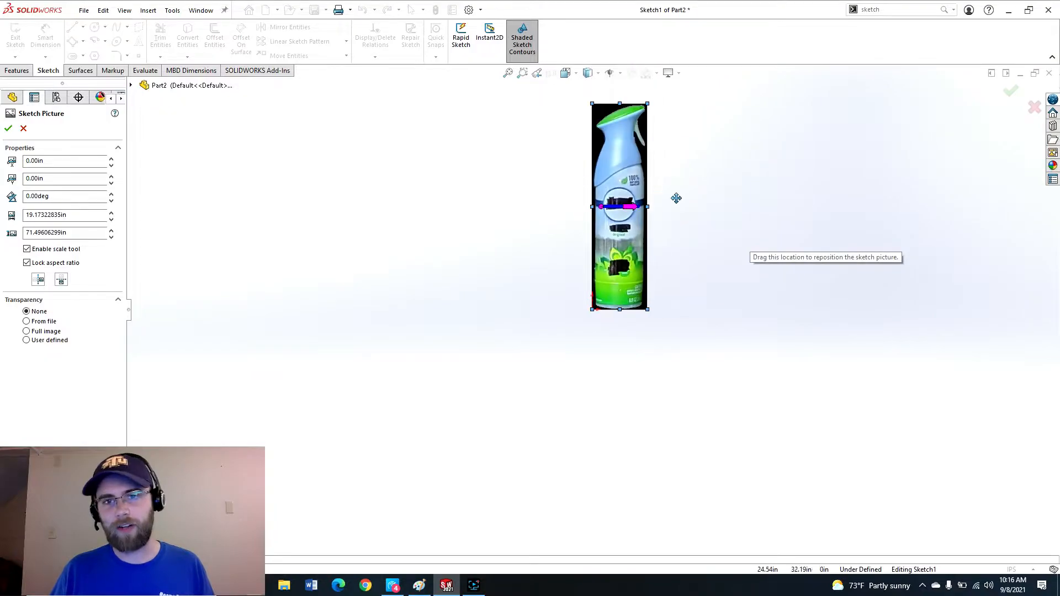
# Make the picture's black background transparent using user-defined transparency with matching tolerance 1.00 and transparency 1.00.
pyautogui.scroll(-1, 624, 240)
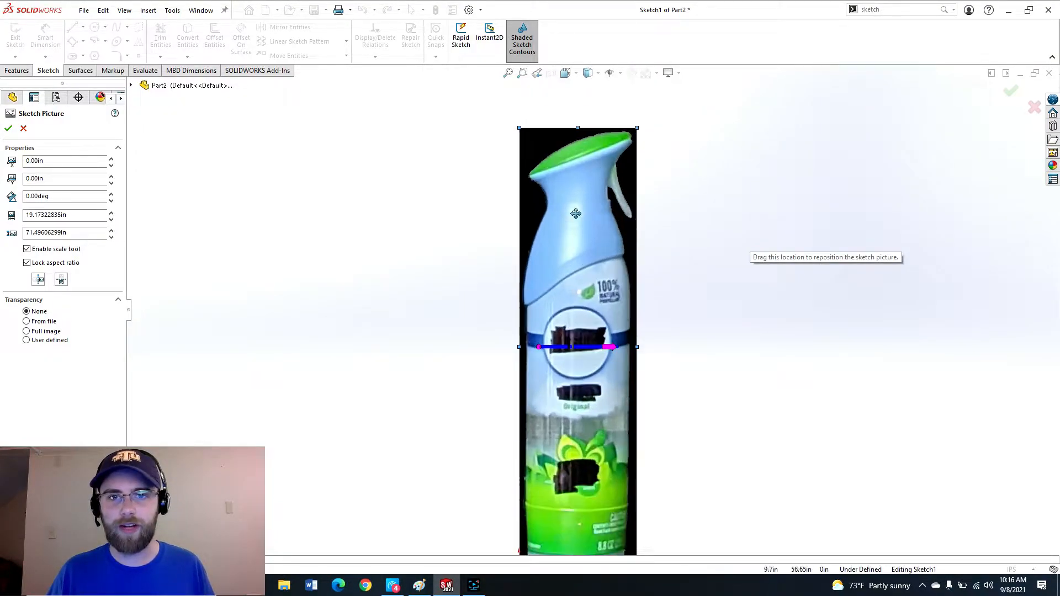
pyautogui.click(26, 341)
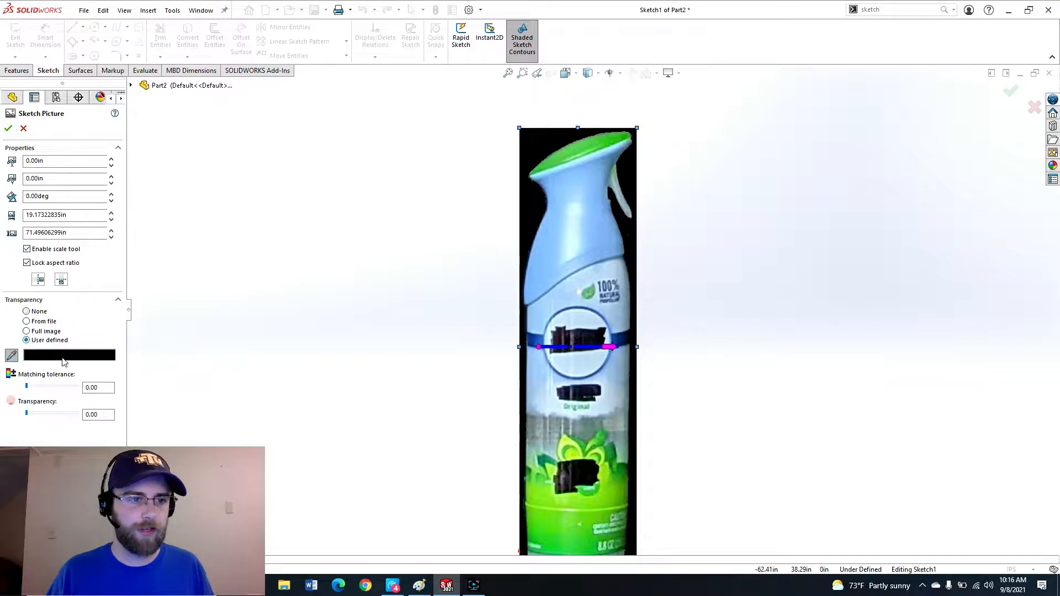
pyautogui.moveTo(27, 387); pyautogui.dragTo(82, 387)
pyautogui.moveTo(33, 418); pyautogui.dragTo(78, 414)
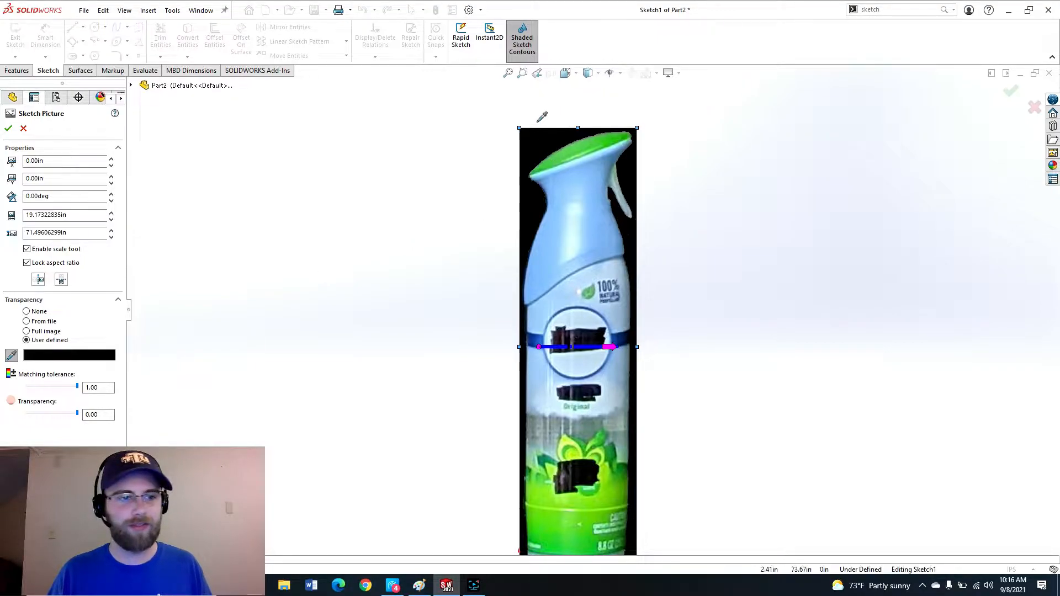
pyautogui.click(535, 139)
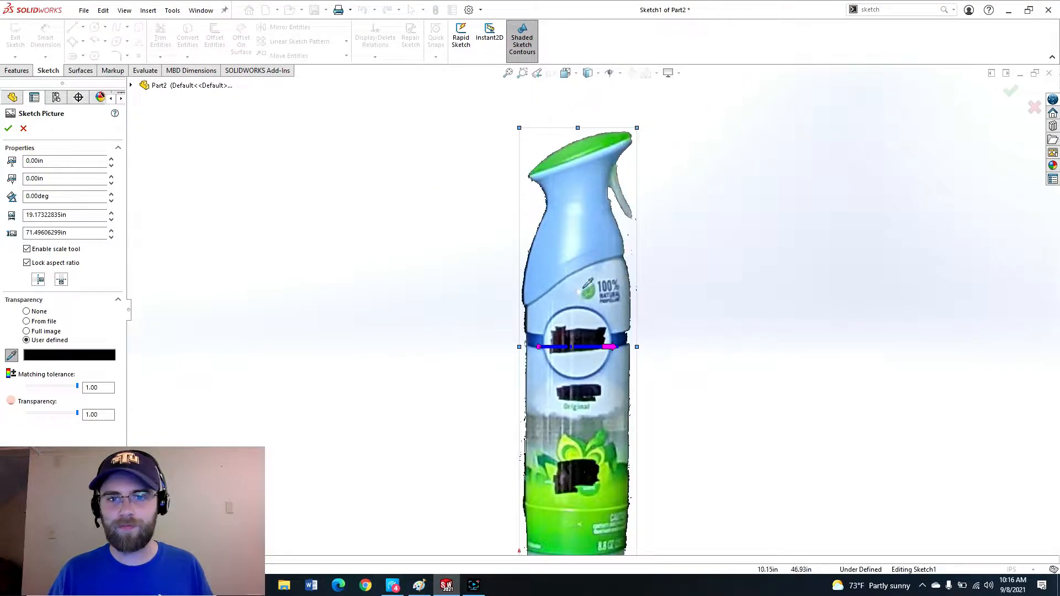
# Set the picture's height to 9.625 in with aspect ratio locked.
pyautogui.scroll(-2, 585, 287)
pyautogui.scroll(1, 609, 353)
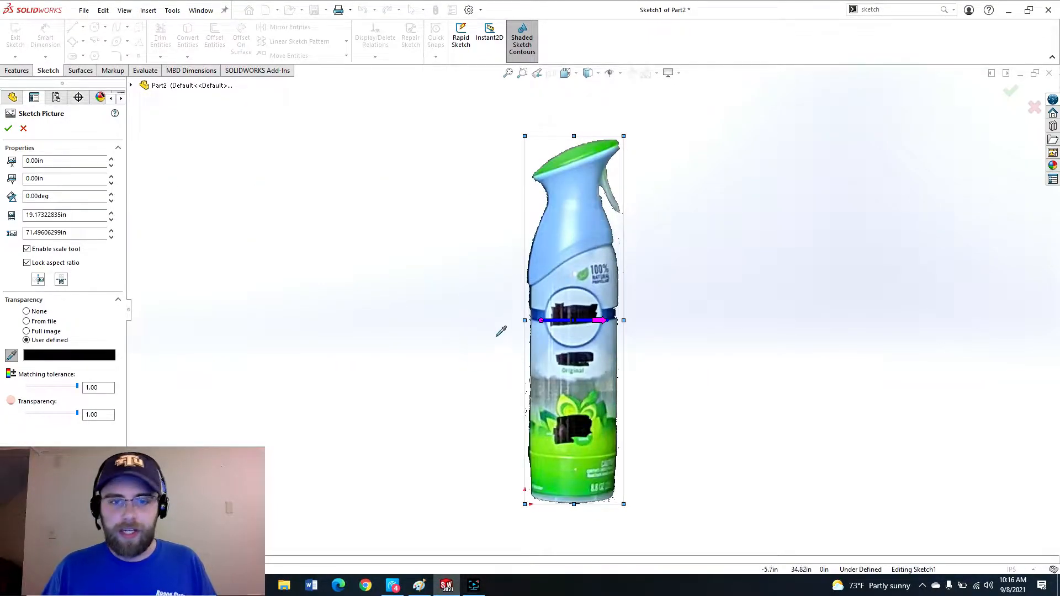
pyautogui.scroll(-1, 577, 289)
pyautogui.scroll(1, 580, 458)
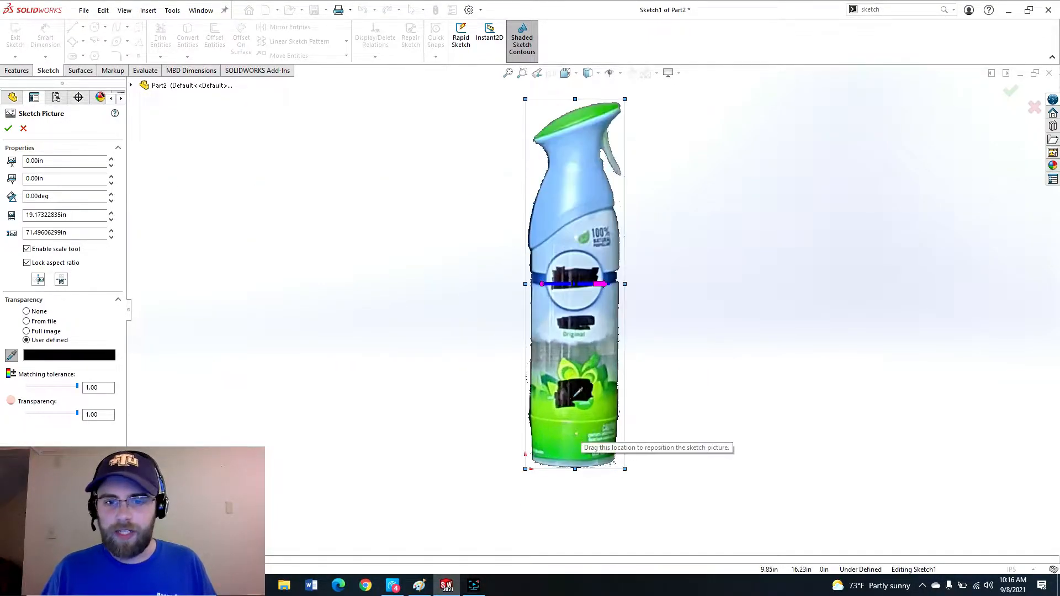
pyautogui.click(90, 238)
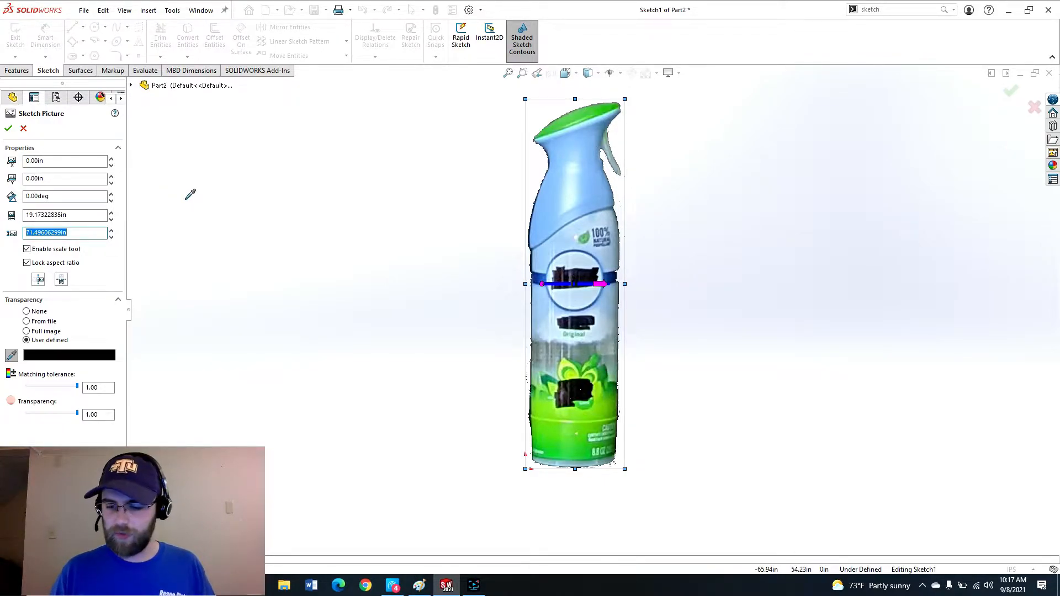
pyautogui.write('9.625')
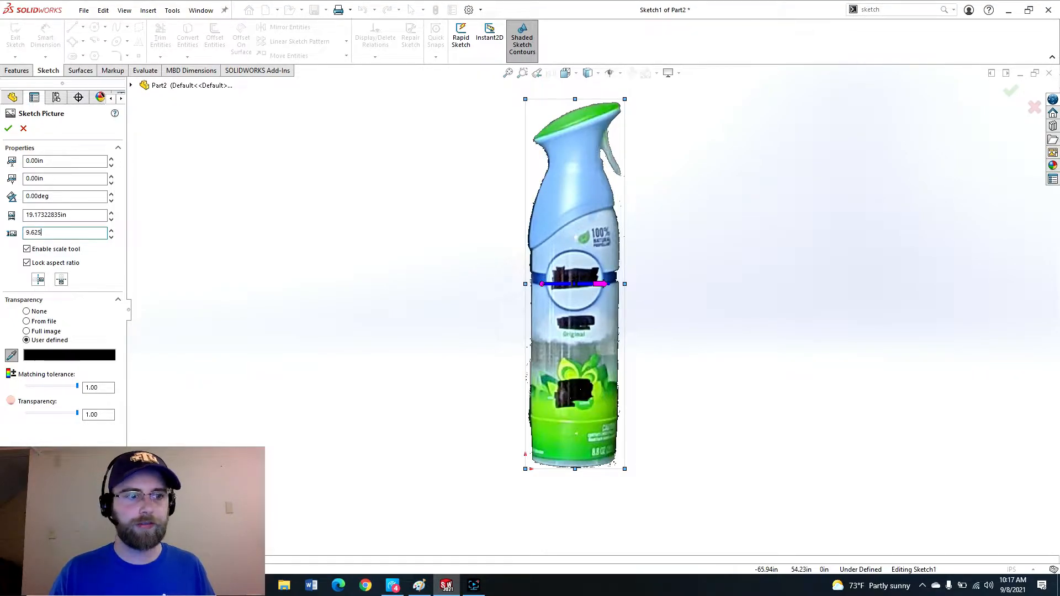
# Examine the rescaled picture and its width value.
pyautogui.click(83, 217)
pyautogui.scroll(-5, 540, 446)
pyautogui.scroll(2, 535, 354)
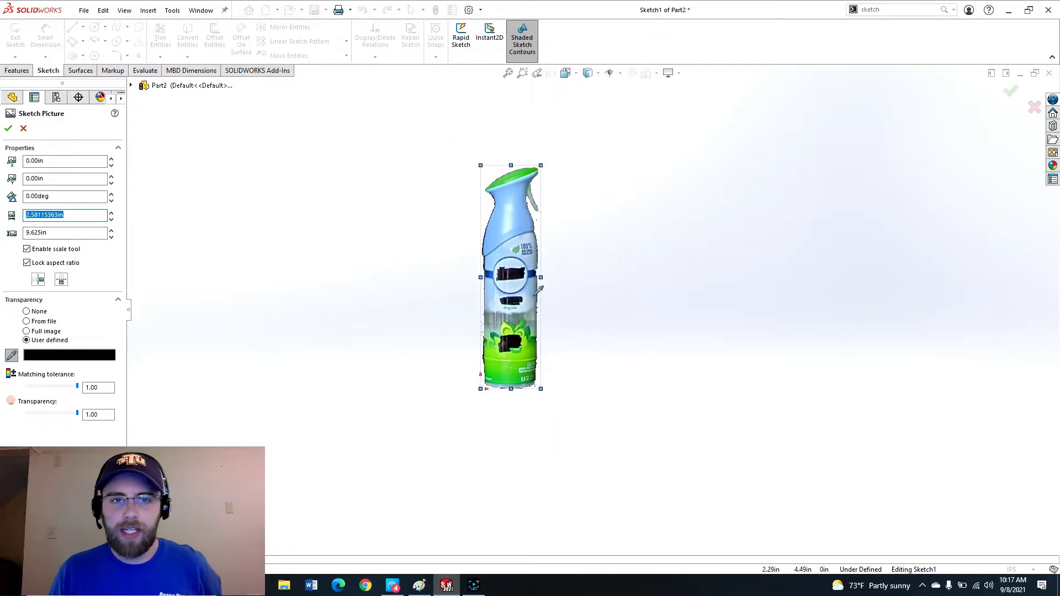
pyautogui.scroll(-4, 535, 381)
pyautogui.scroll(3, 558, 353)
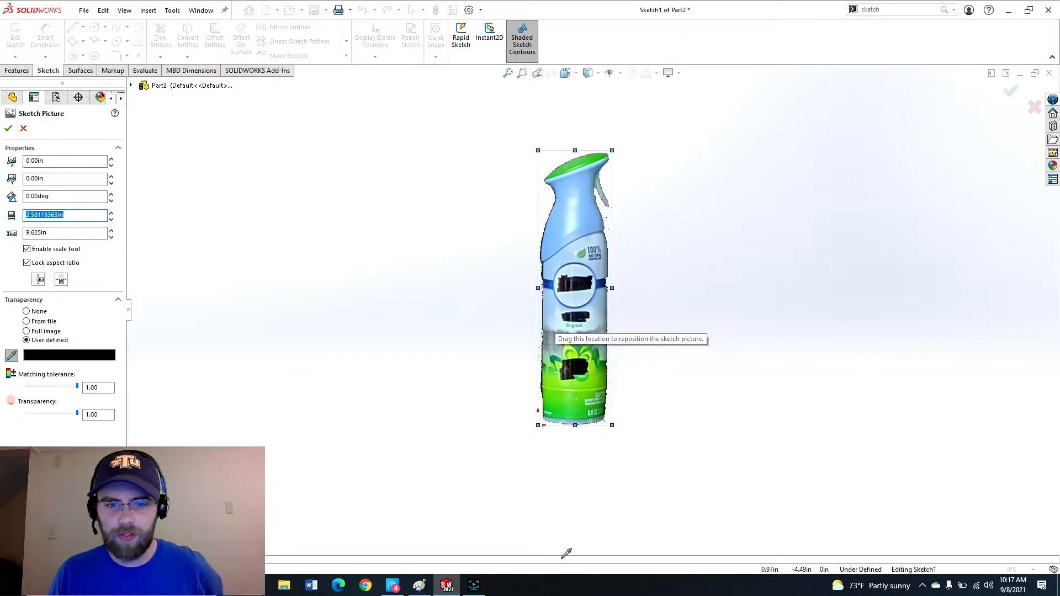
pyautogui.scroll(1, 561, 336)
pyautogui.scroll(-2, 590, 363)
pyautogui.scroll(-4, 589, 362)
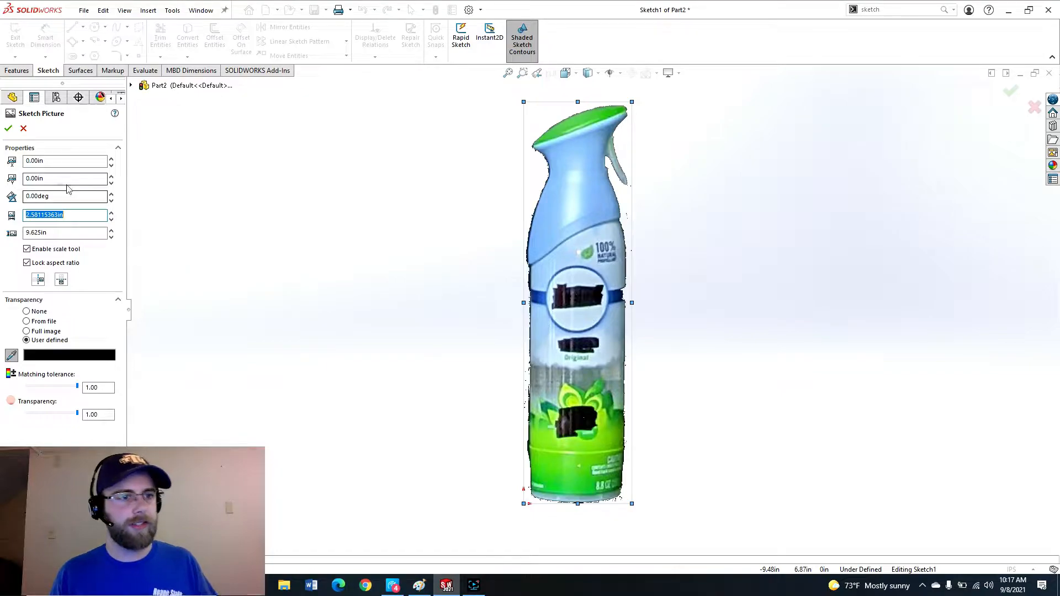
pyautogui.click(80, 214)
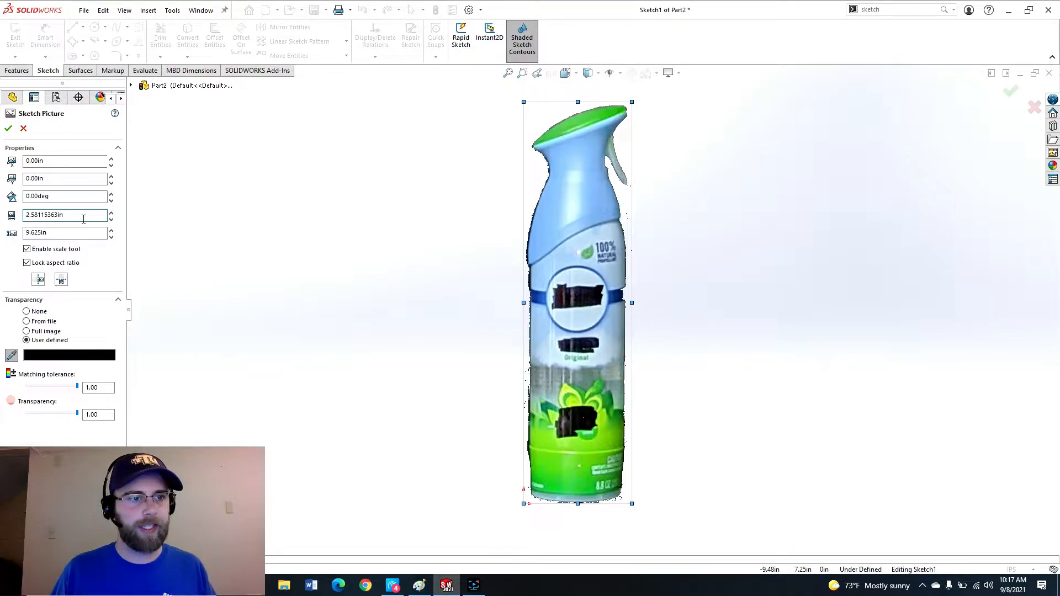
# Set the picture's origin X position to half its width, entered as 2.5811/2.
pyautogui.click(69, 161)
pyautogui.click(60, 180)
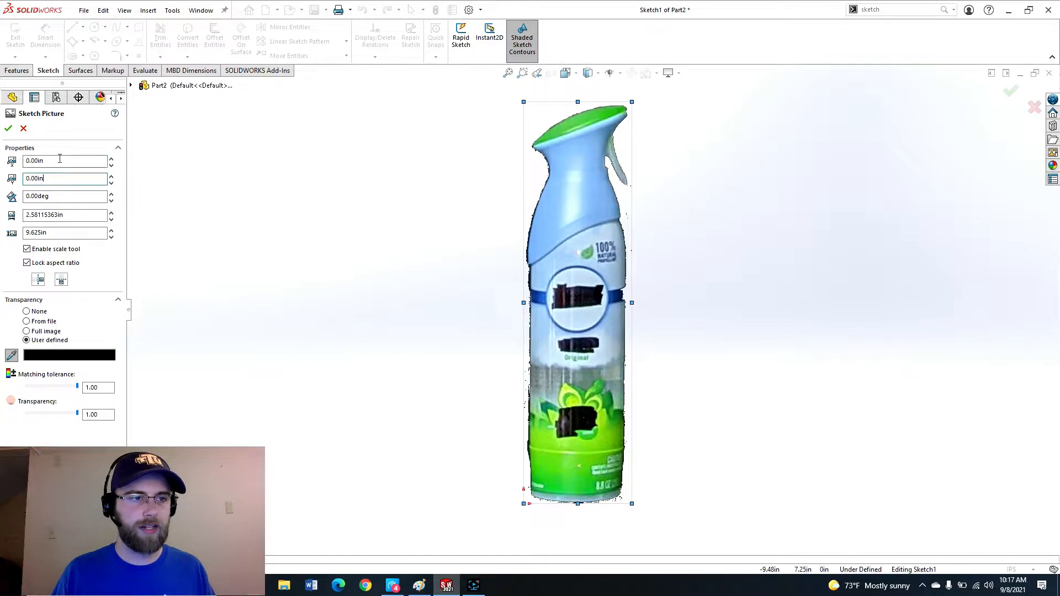
pyautogui.click(61, 161)
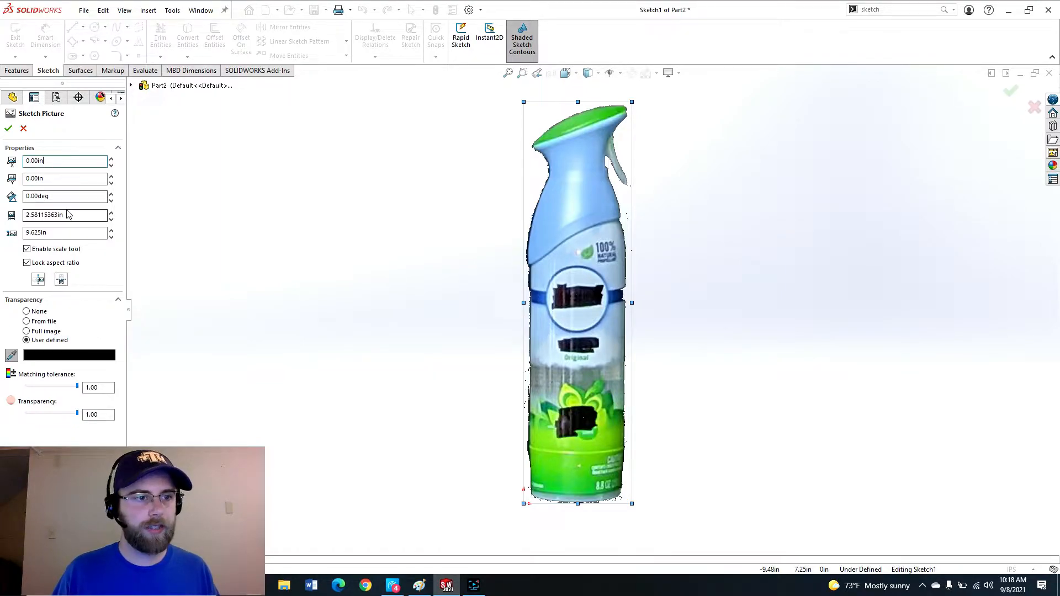
pyautogui.doubleClick(58, 160)
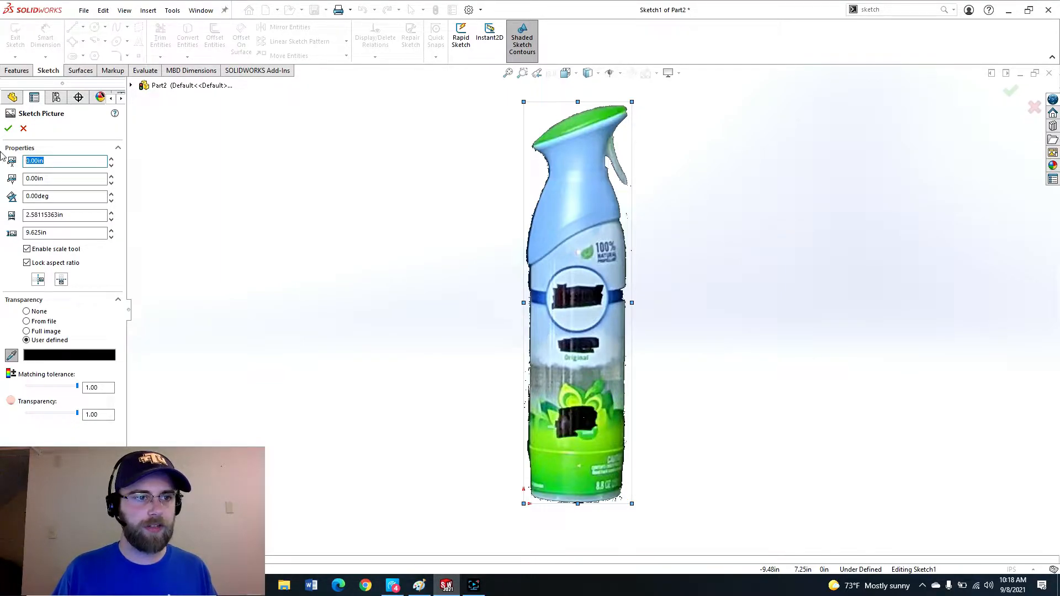
pyautogui.write('2.5811/2')
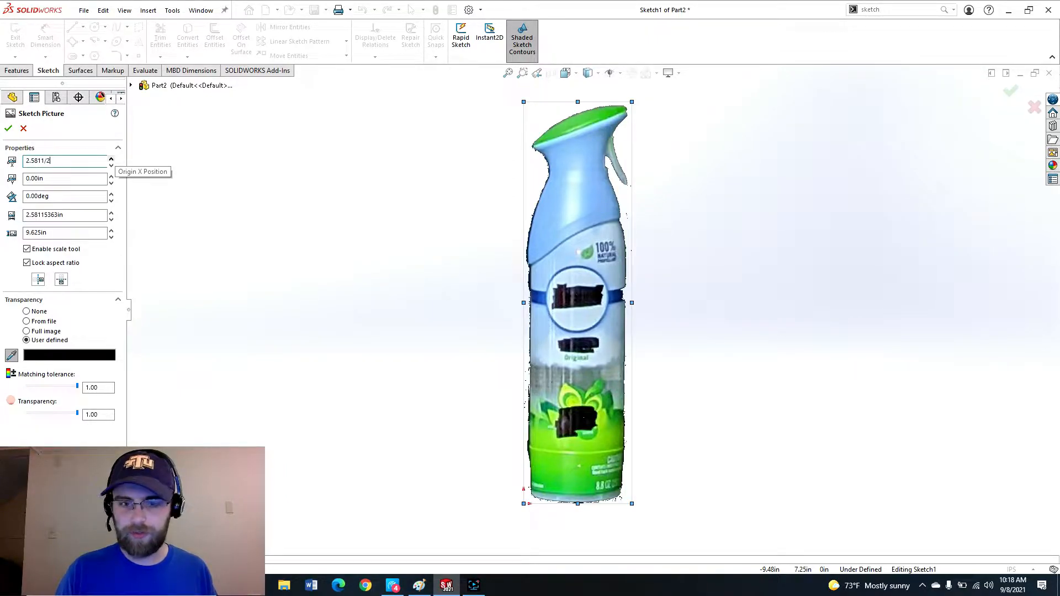
pyautogui.press('Return')
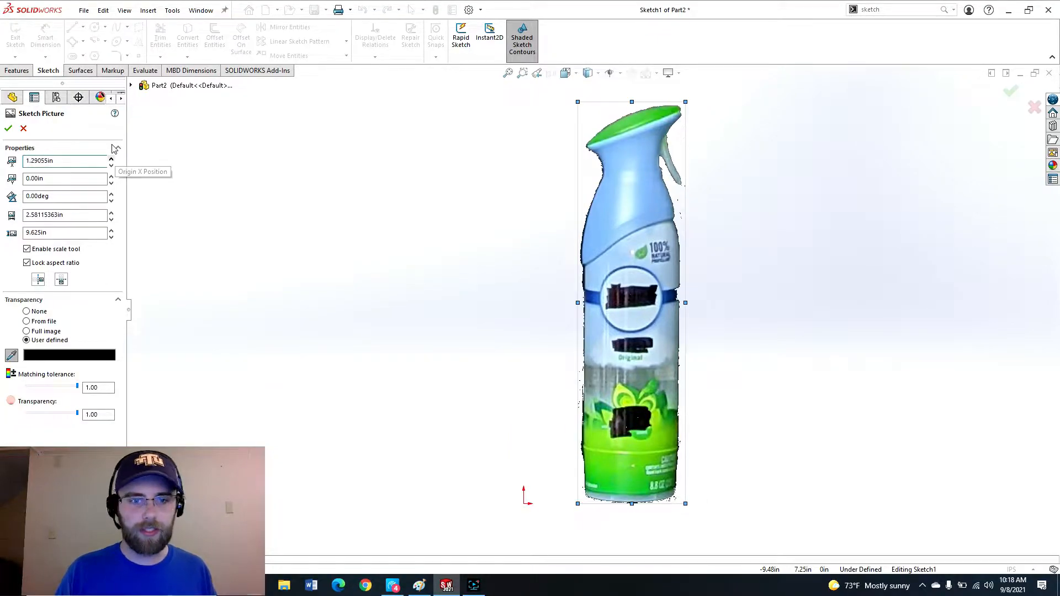
# Set the picture's origin X position to -1.29055 in so it centers on the origin.
pyautogui.click(27, 161)
pyautogui.write('-')
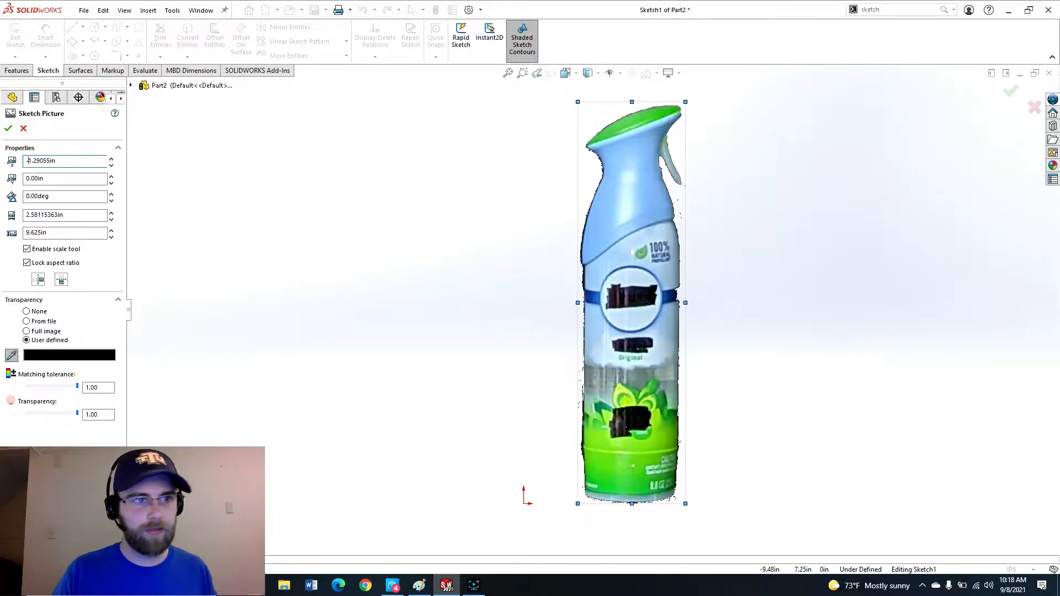
pyautogui.click(55, 179)
pyautogui.doubleClick(62, 179)
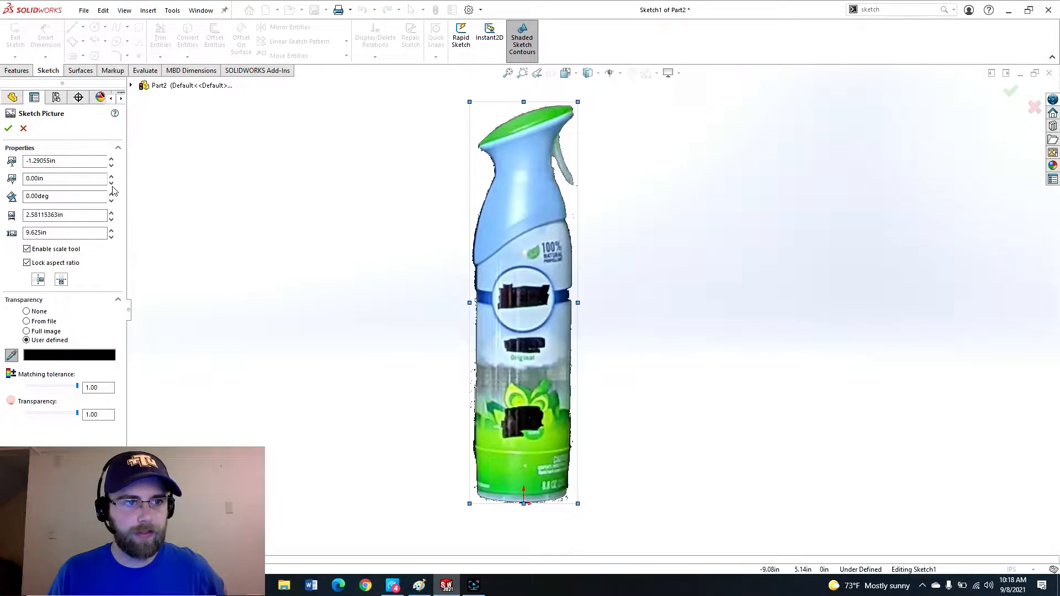
# Adjust the picture's origin Y position to -5.80 in.
pyautogui.click(67, 178)
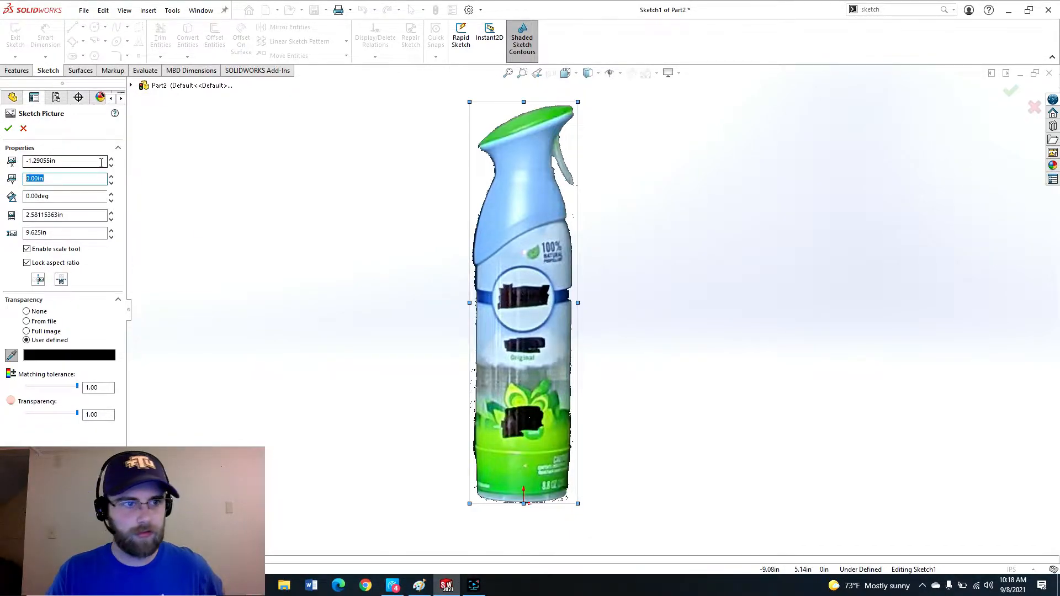
pyautogui.write('-5')
pyautogui.press('Return')
pyautogui.scroll(-4, 622, 349)
pyautogui.scroll(-1, 622, 349)
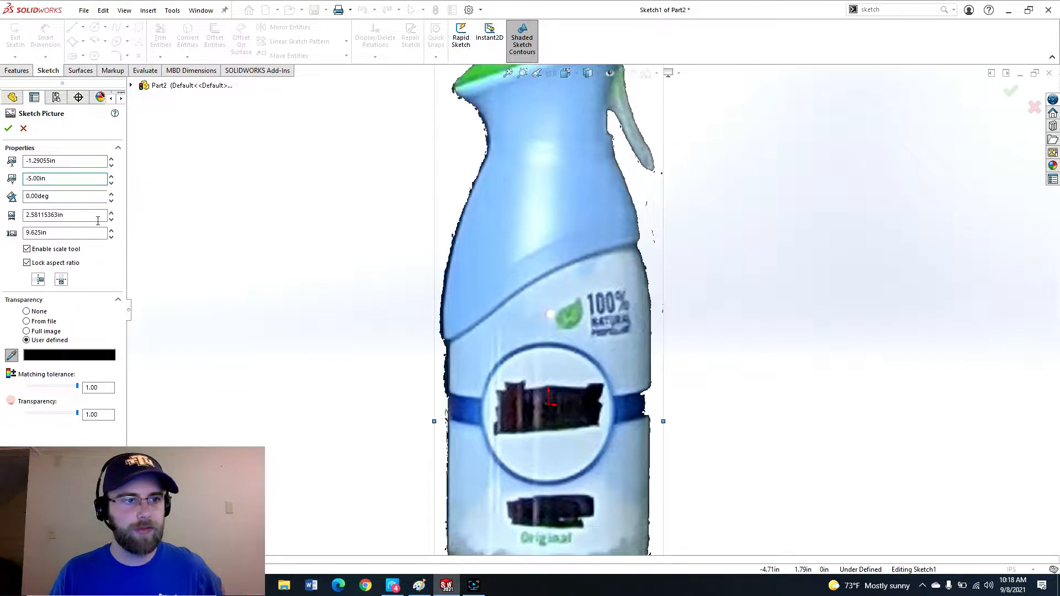
pyautogui.doubleClick(30, 179)
pyautogui.moveTo(30, 180); pyautogui.dragTo(28, 180)
pyautogui.write('6')
pyautogui.press('Return')
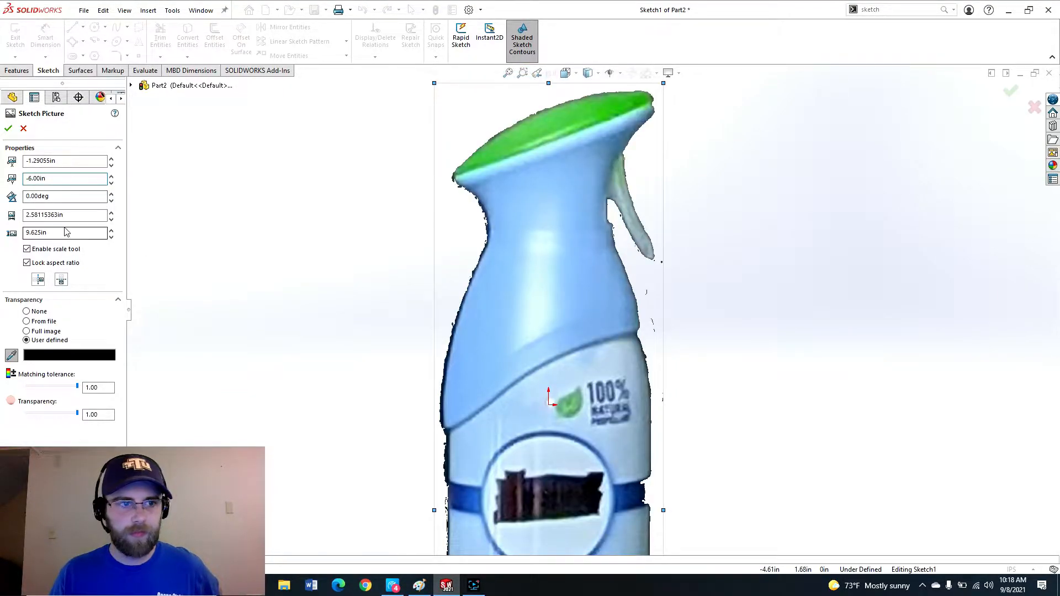
pyautogui.click(111, 177)
pyautogui.click(111, 177)
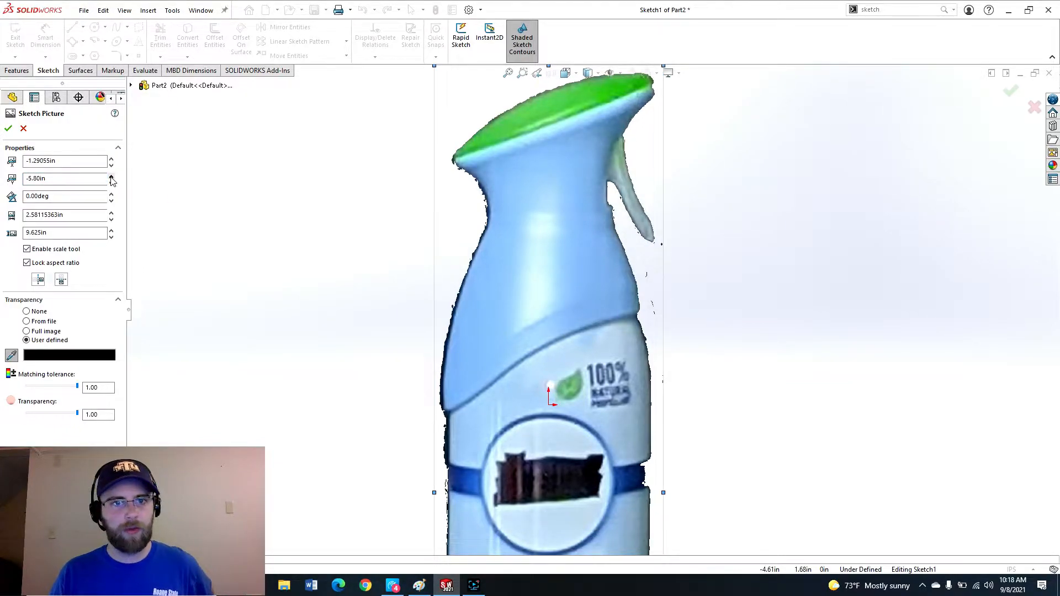
# Accept the sketch picture settings and exit the sketch.
pyautogui.click(8, 129)
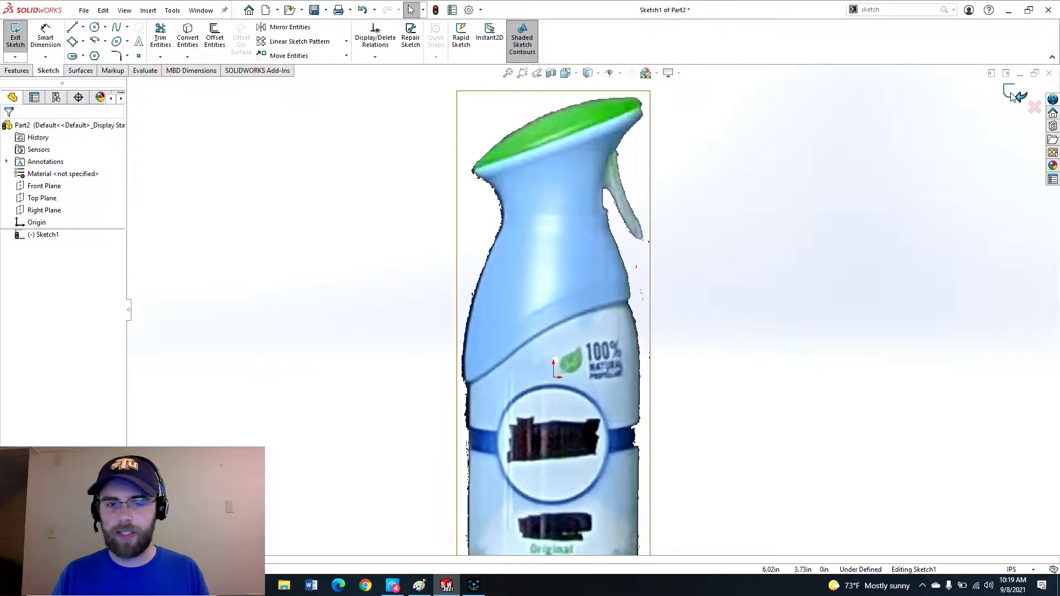
pyautogui.click(1008, 97)
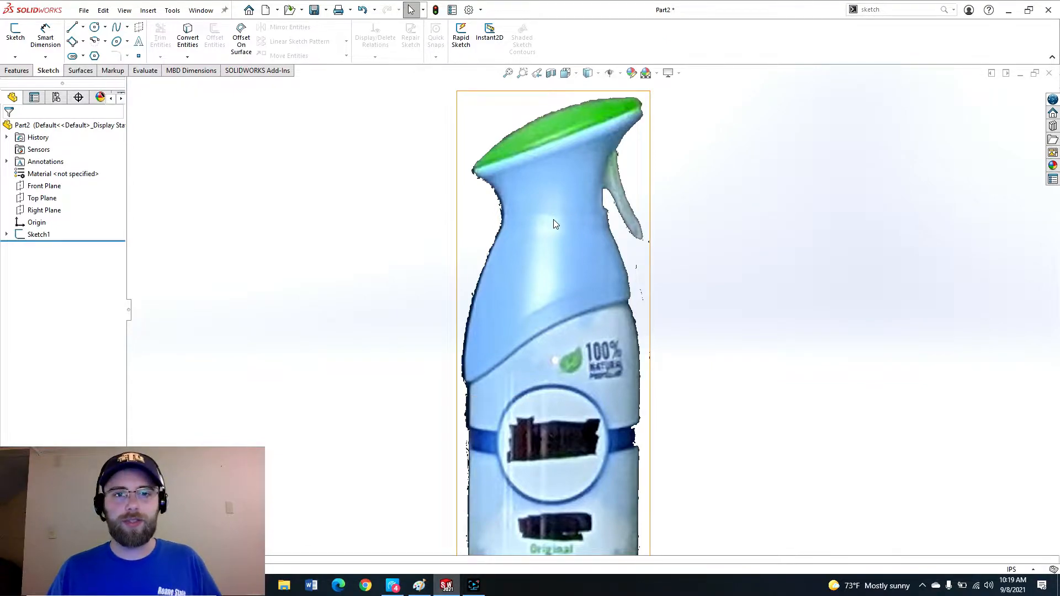
# Open a new sketch on the Front Plane and draw a vertical line upward from the origin.
pyautogui.click(41, 187)
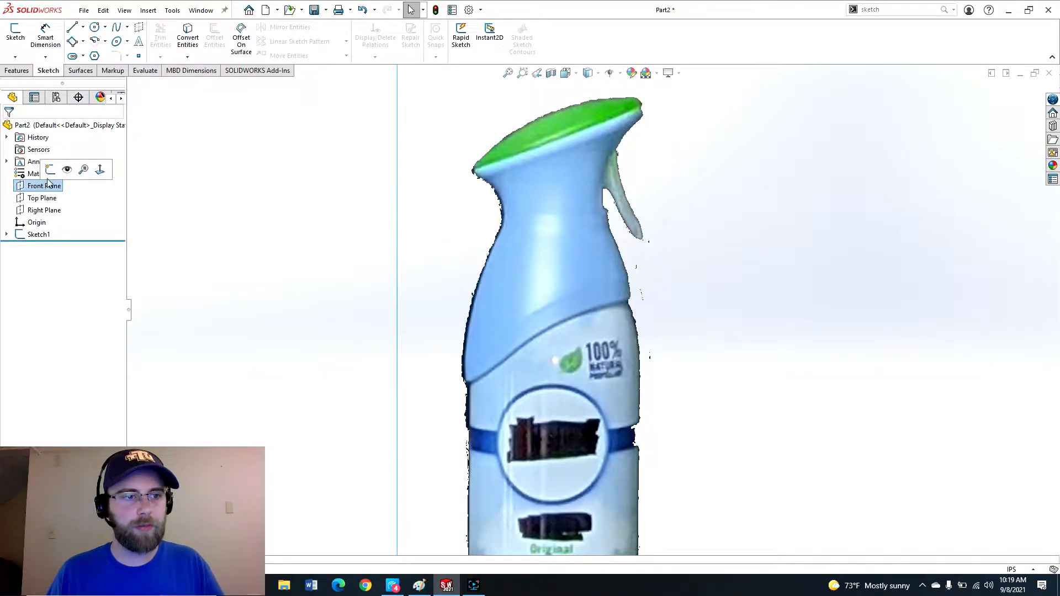
pyautogui.click(43, 170)
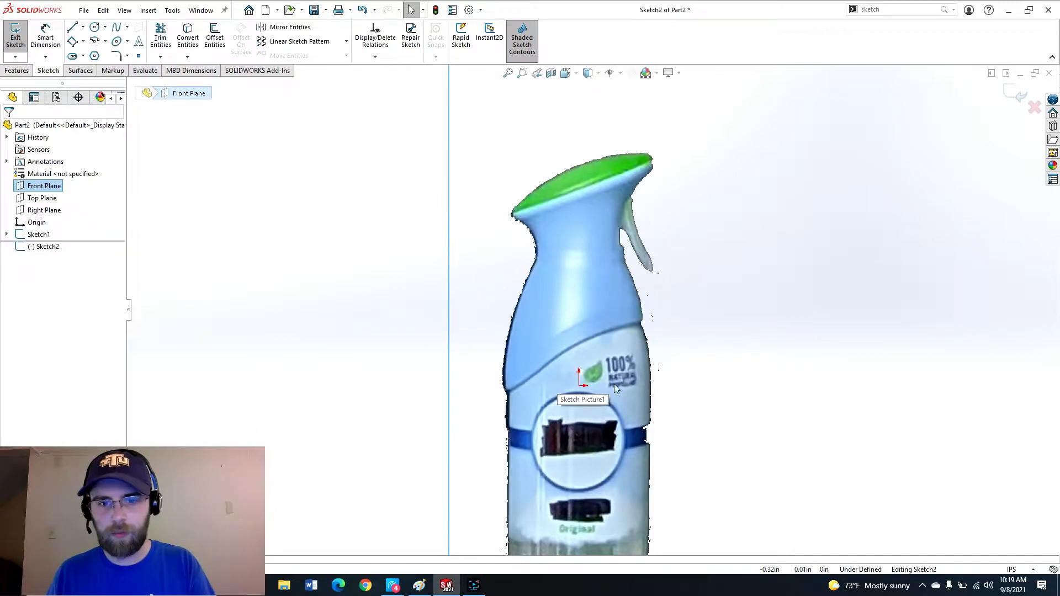
pyautogui.press('l')
pyautogui.click(579, 385)
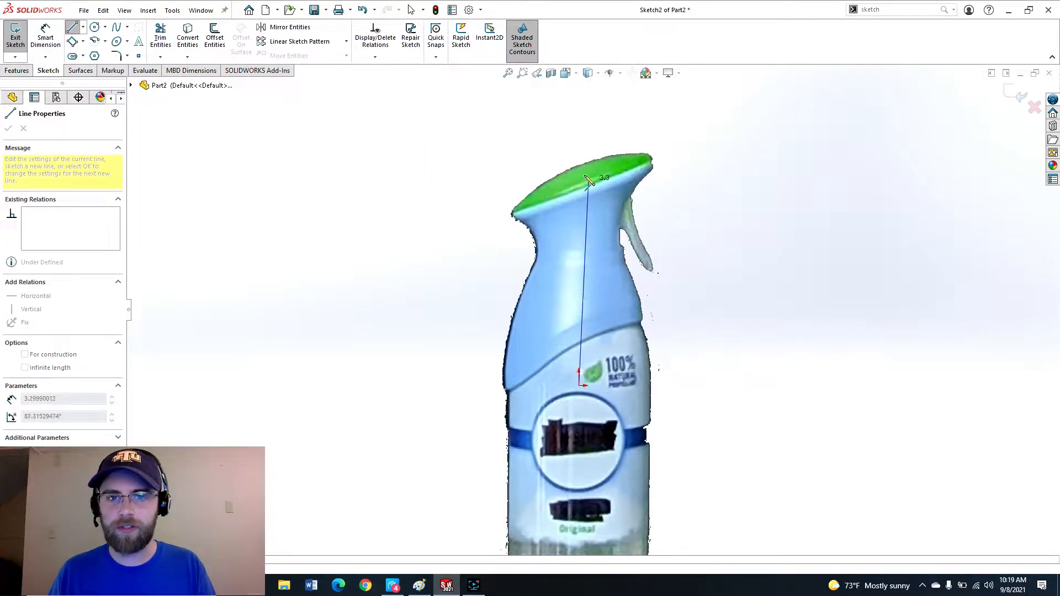
pyautogui.click(580, 105)
pyautogui.press('Escape')
# Draw a horizontal line across the bottle's neck through the vertical line.
pyautogui.scroll(3, 546, 309)
pyautogui.keyDown('ctrl'); pyautogui.moveTo(561, 320); pyautogui.dragTo(572, 301, button='middle'); pyautogui.keyUp('ctrl')
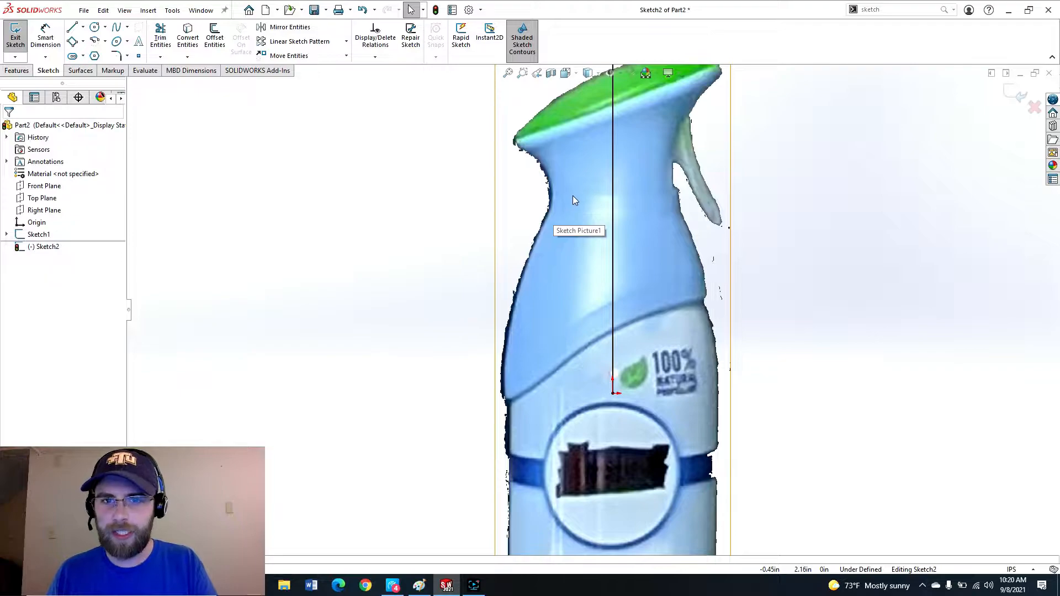
pyautogui.press('l')
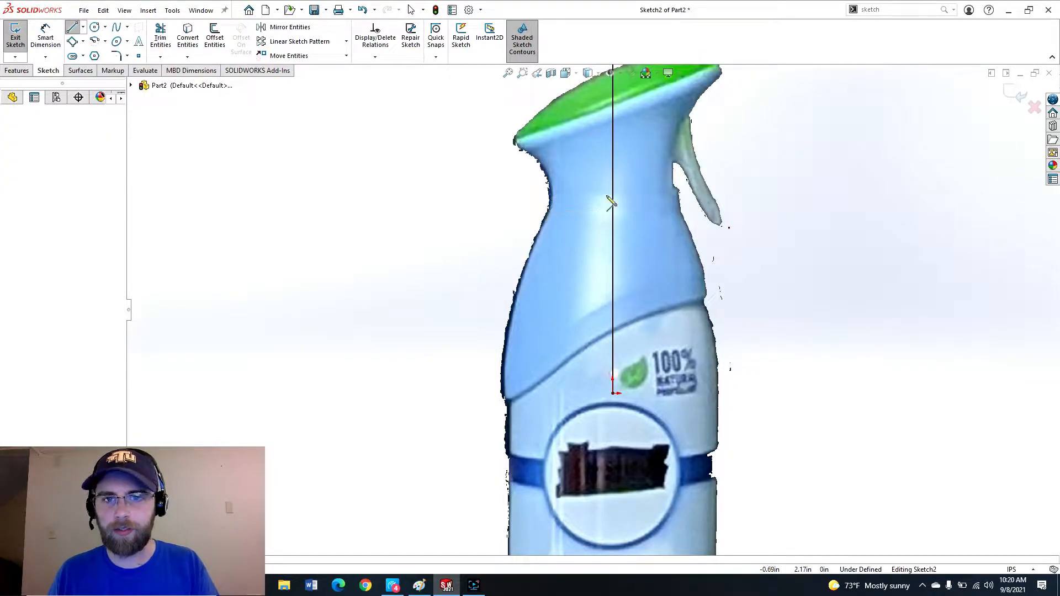
pyautogui.click(548, 194)
pyautogui.click(678, 194)
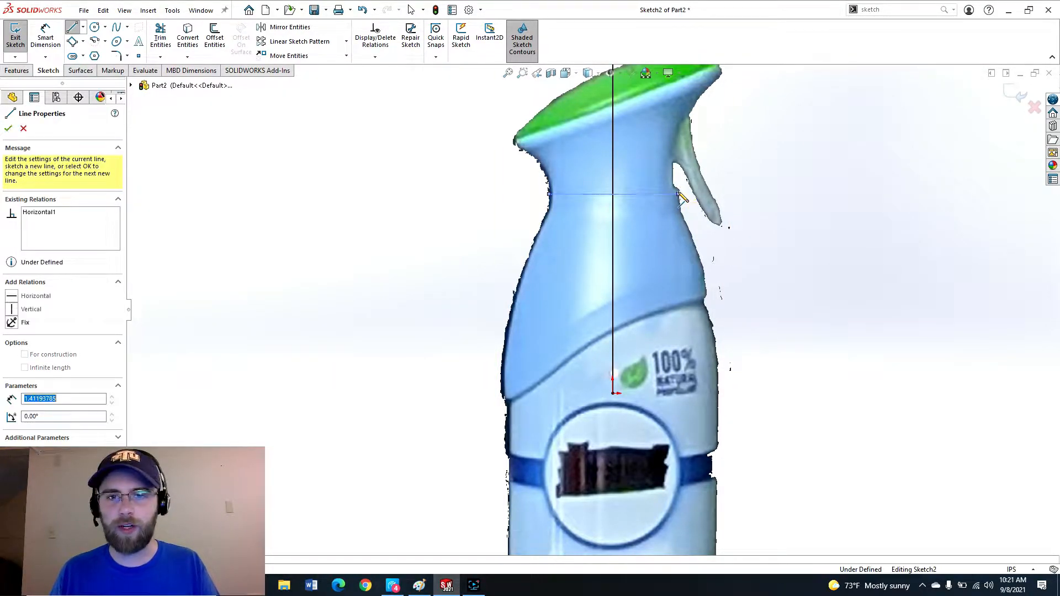
pyautogui.press('Escape')
pyautogui.scroll(-2, 554, 188)
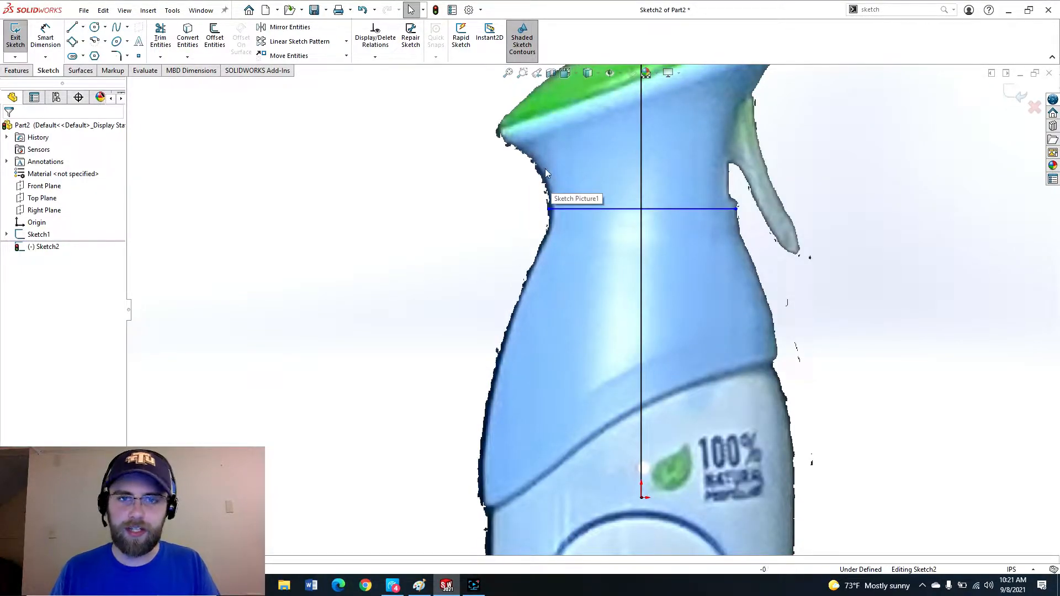
# Trim away the horizontal line's part to the right of the vertical line.
pyautogui.click(566, 209)
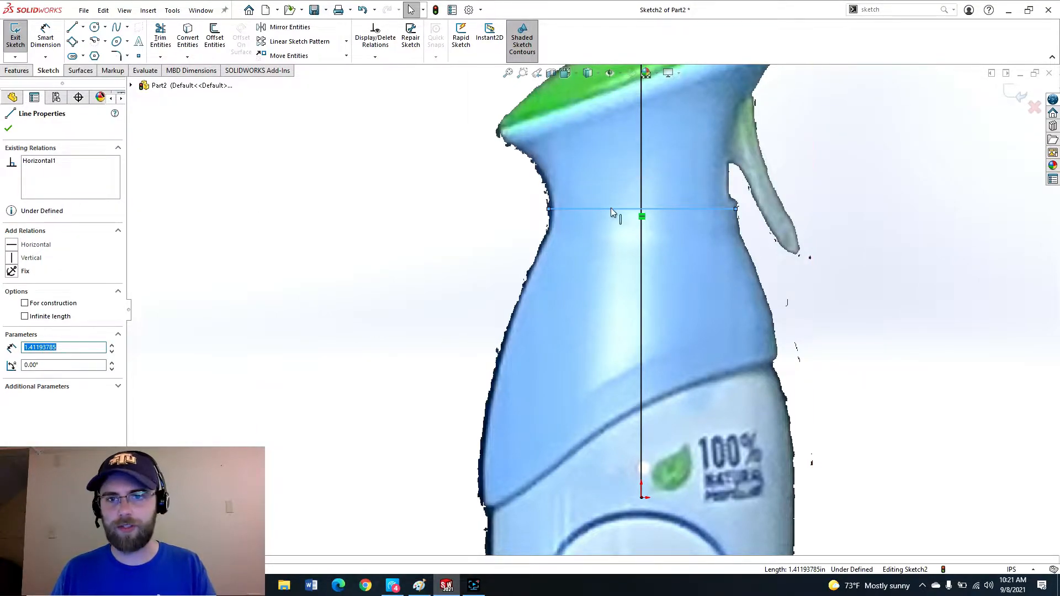
pyautogui.press('t')
pyautogui.click(690, 208)
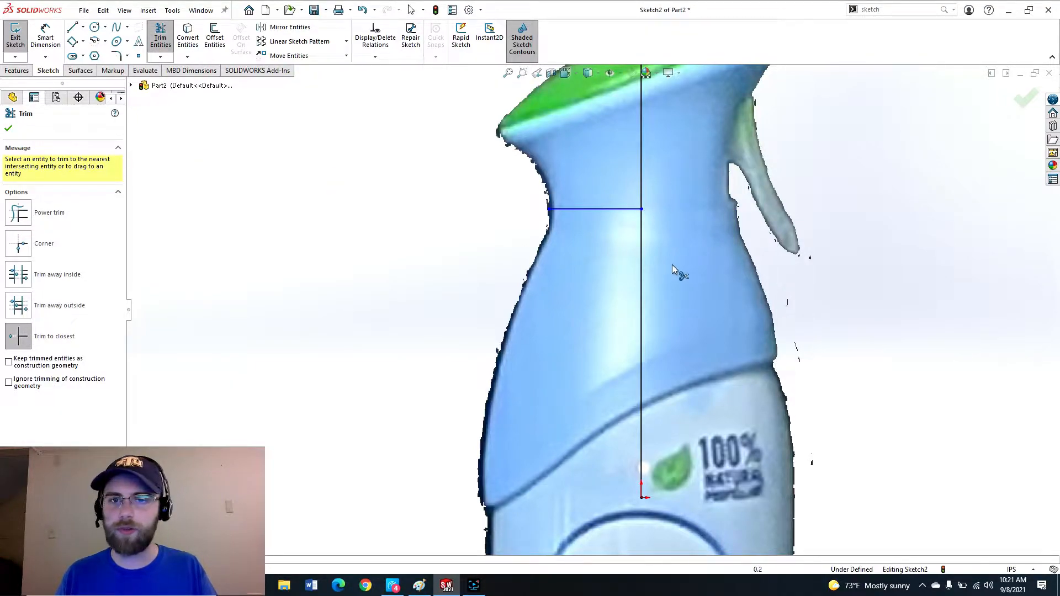
# Draw a spline along the bottle's left contour from the neck line's end down to the shoulder.
pyautogui.scroll(3, 671, 263)
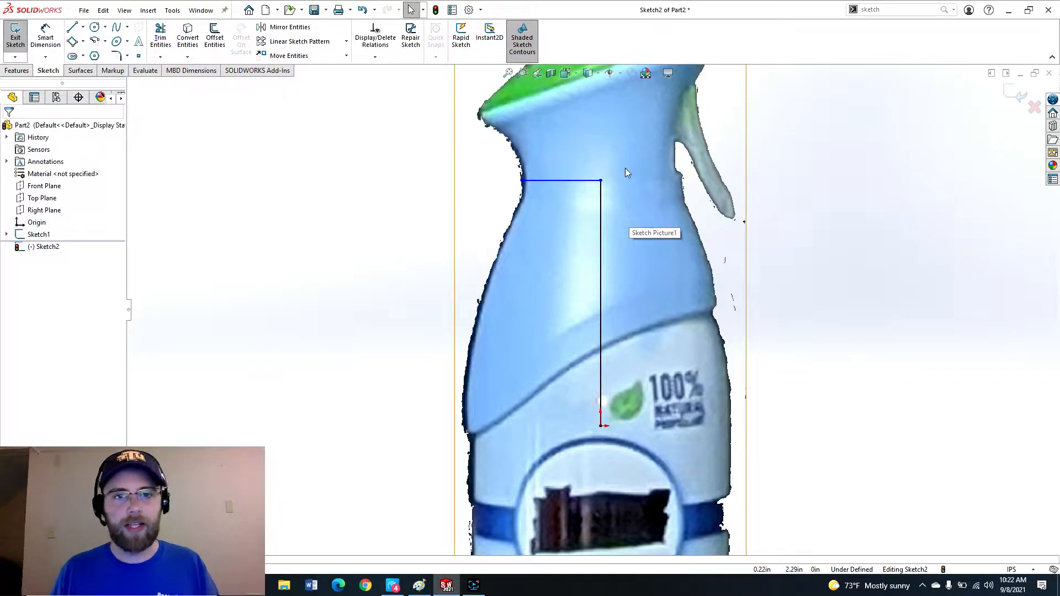
pyautogui.click(117, 29)
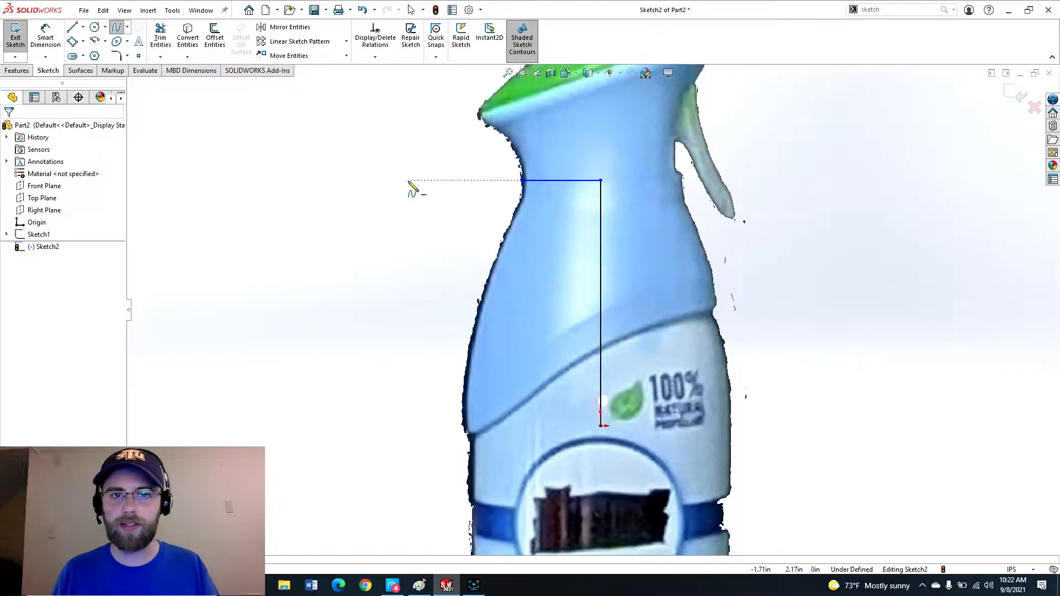
pyautogui.click(522, 181)
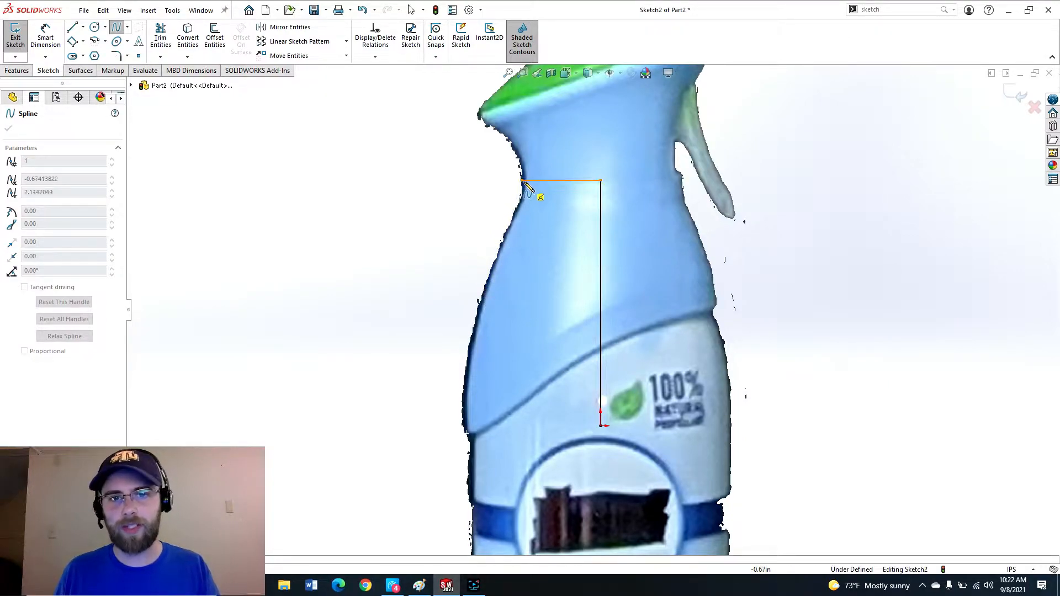
pyautogui.click(486, 289)
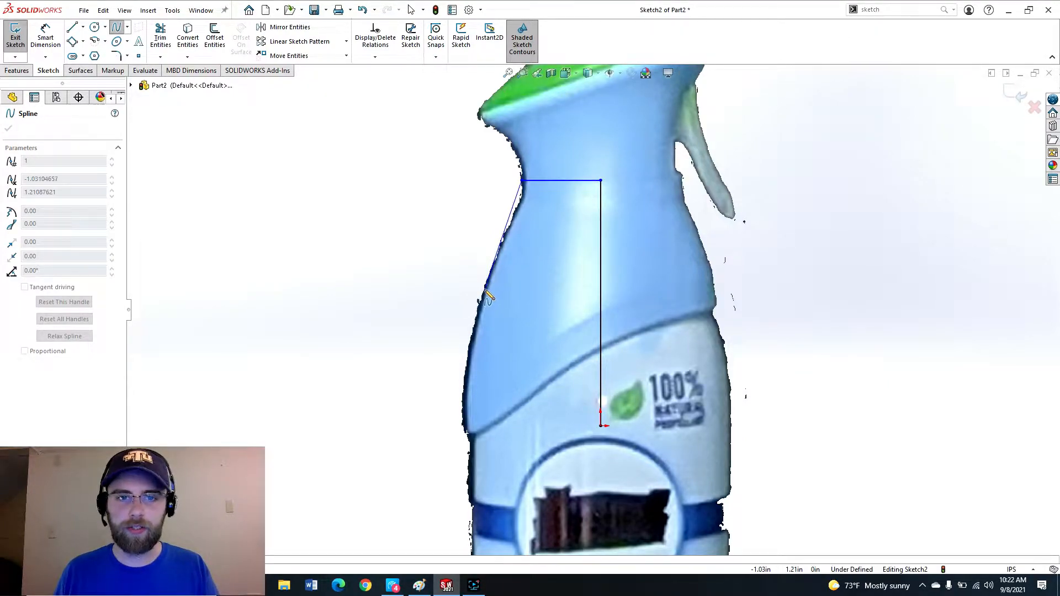
pyautogui.doubleClick(467, 437)
pyautogui.press('Escape')
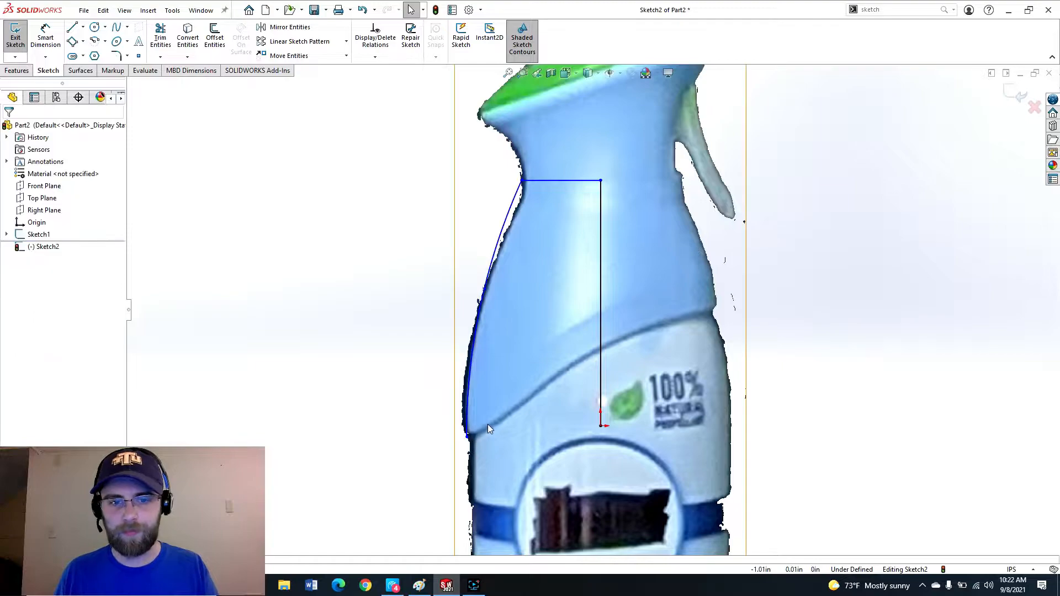
# Draw a horizontal line from the vertical line's lower end leftward past the spline.
pyautogui.press('l')
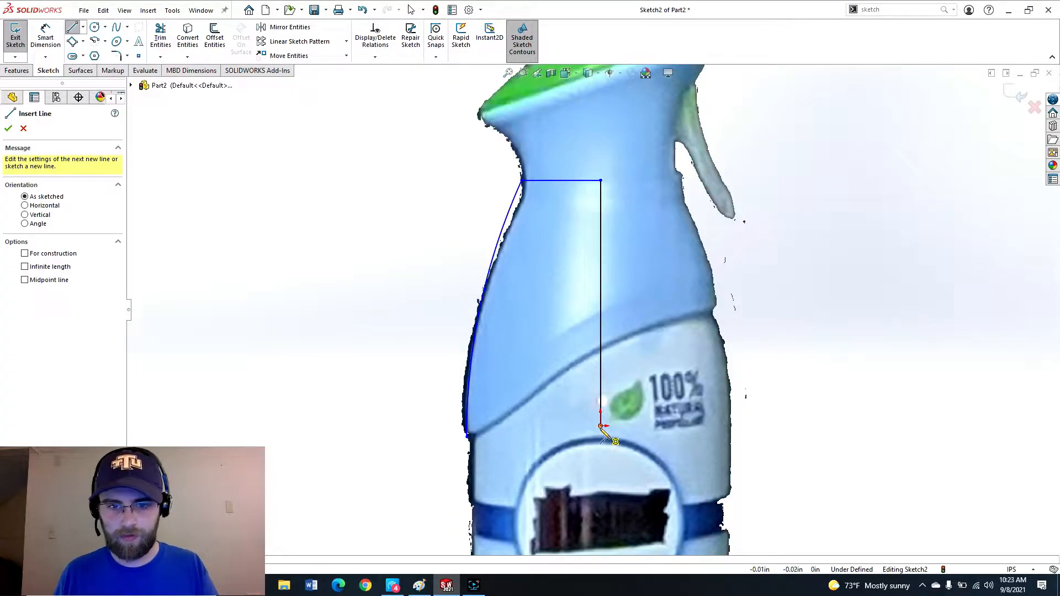
pyautogui.click(601, 427)
pyautogui.click(447, 426)
pyautogui.press('Escape')
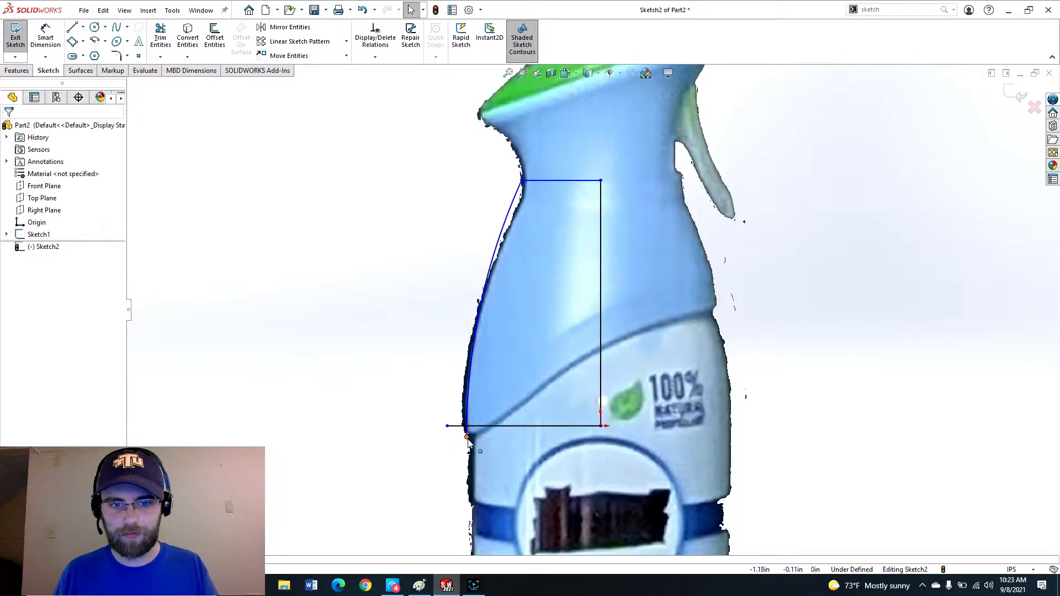
# Drag the spline's lower endpoint onto the bottom horizontal line.
pyautogui.moveTo(467, 437); pyautogui.dragTo(464, 426)
pyautogui.press('Escape')
pyautogui.scroll(-4, 545, 167)
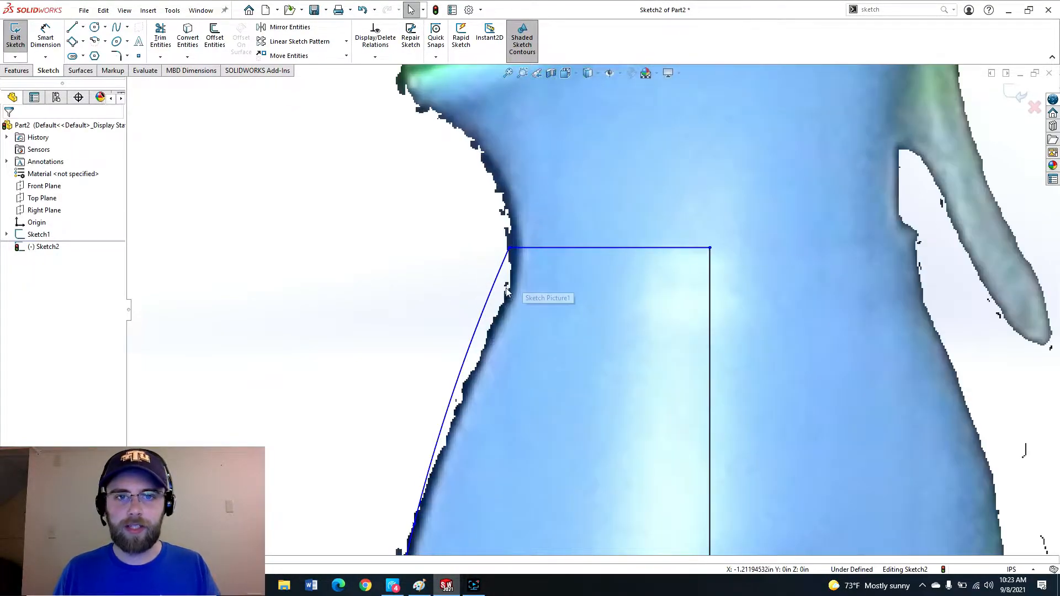
# Adjust the spline's upper handle to follow the neck contour and make it vertical.
pyautogui.click(498, 275)
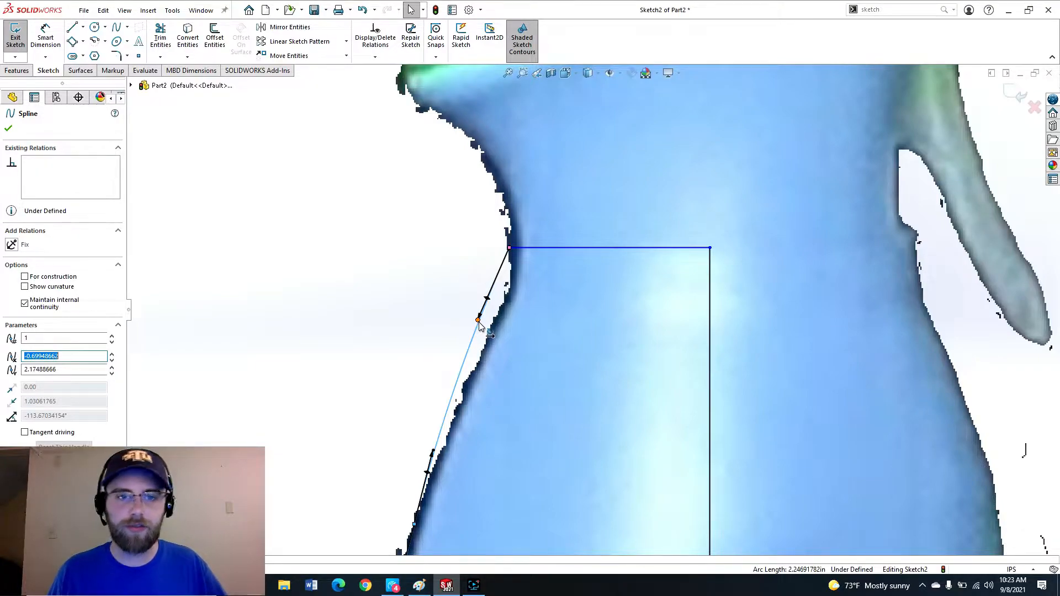
pyautogui.moveTo(478, 325); pyautogui.dragTo(509, 309)
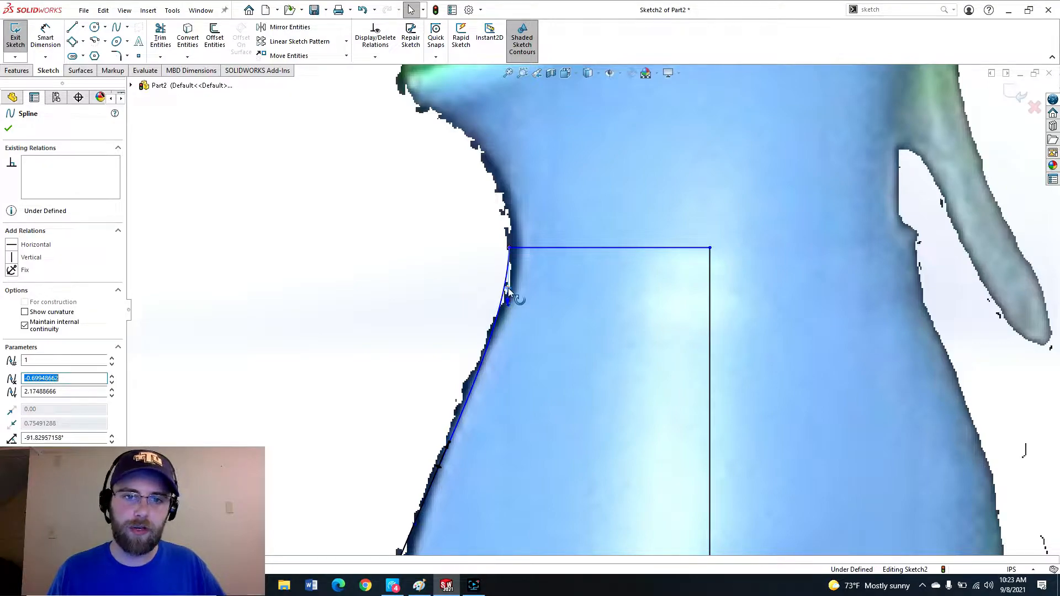
pyautogui.click(12, 258)
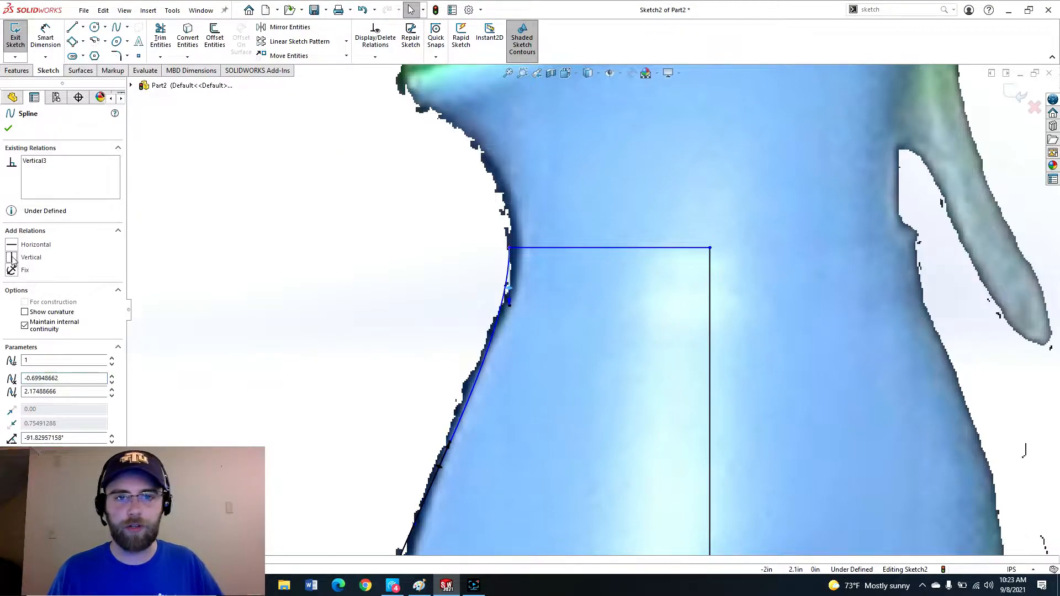
pyautogui.click(9, 130)
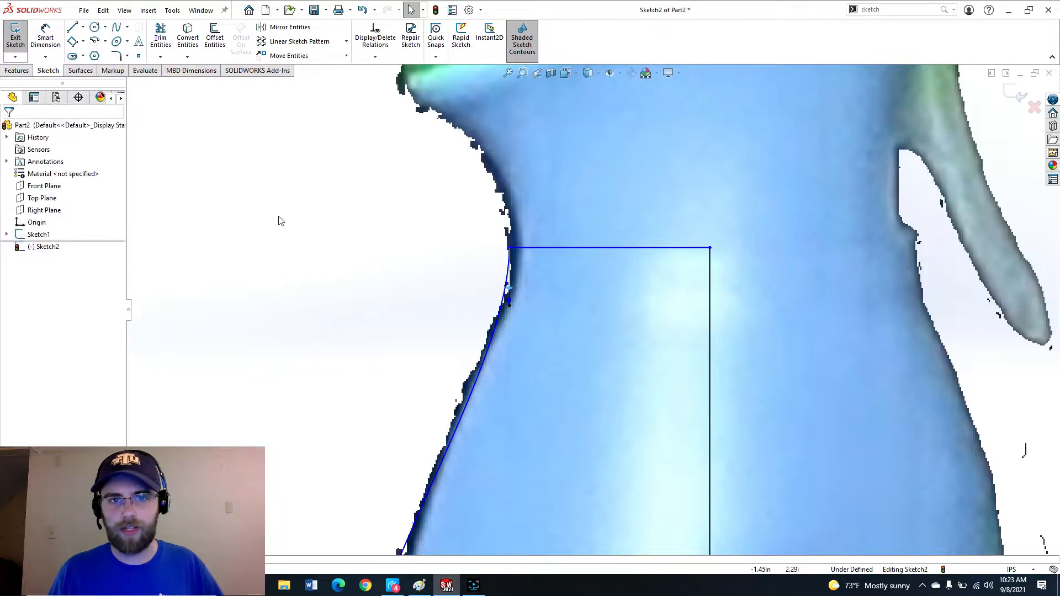
# Reshape the spline's lower handle so the curve follows the bottle's shoulder contour.
pyautogui.scroll(5, 674, 375)
pyautogui.scroll(-2, 588, 346)
pyautogui.scroll(-3, 588, 346)
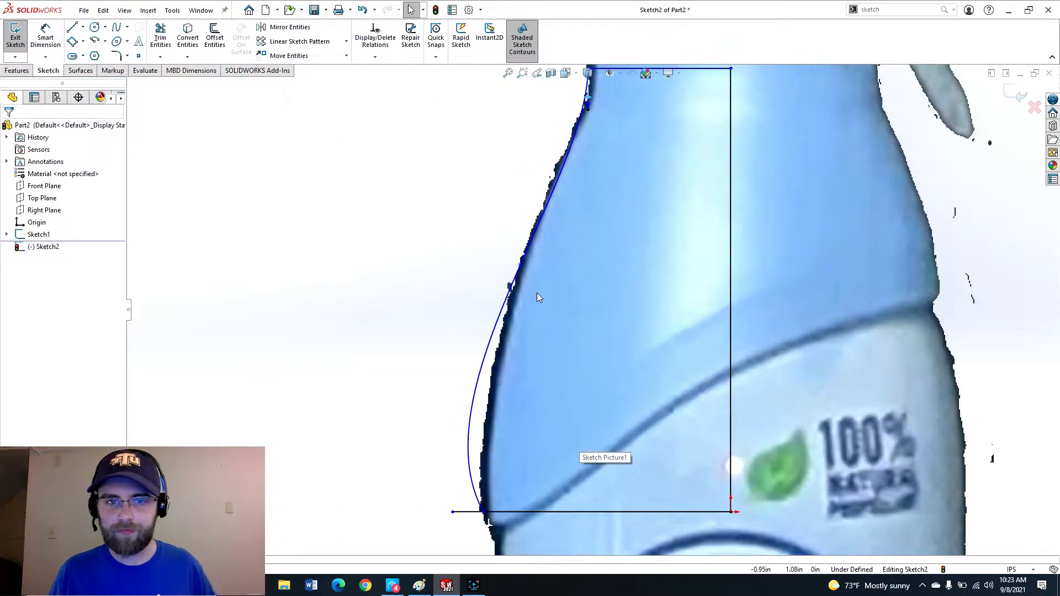
pyautogui.scroll(1, 530, 387)
pyautogui.click(514, 357)
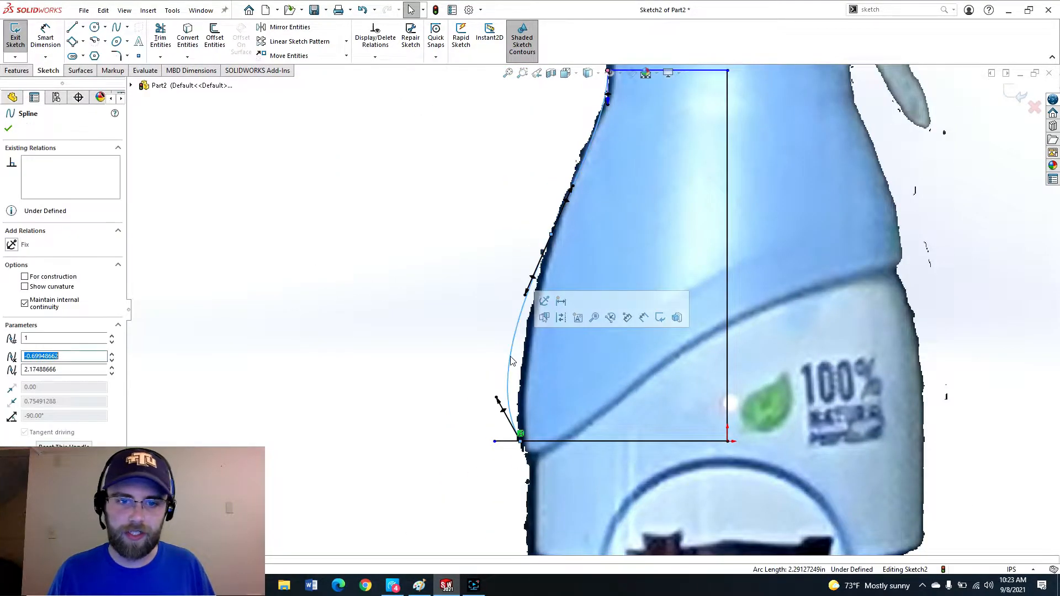
pyautogui.moveTo(496, 398); pyautogui.dragTo(518, 389)
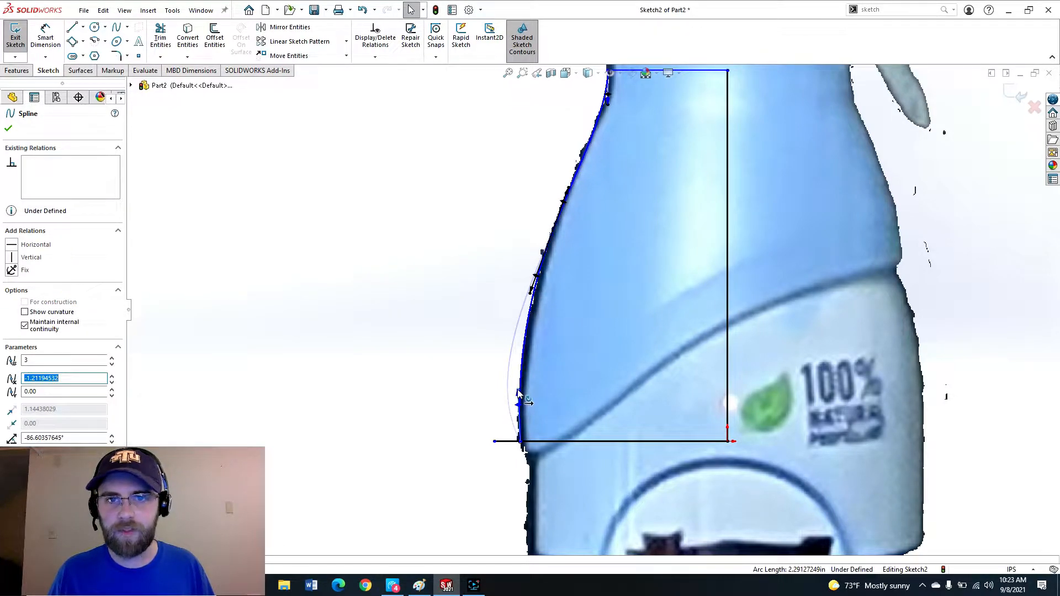
# Trim away the short stub of the bottom horizontal line that extends past the spline.
pyautogui.scroll(3, 522, 396)
pyautogui.scroll(-2, 653, 187)
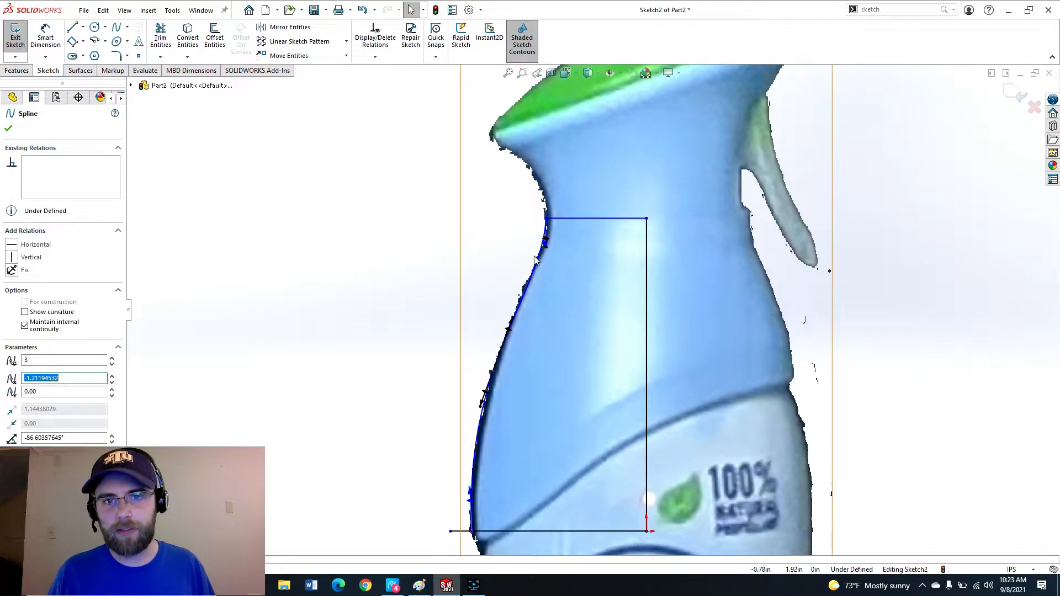
pyautogui.scroll(3, 579, 353)
pyautogui.scroll(-3, 623, 365)
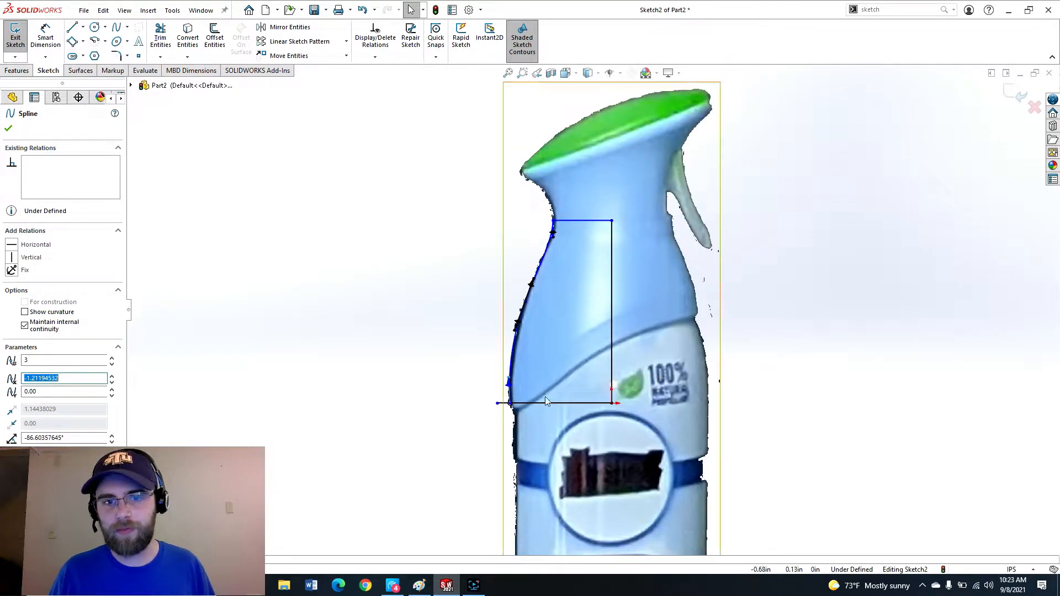
pyautogui.scroll(-3, 545, 401)
pyautogui.press('t')
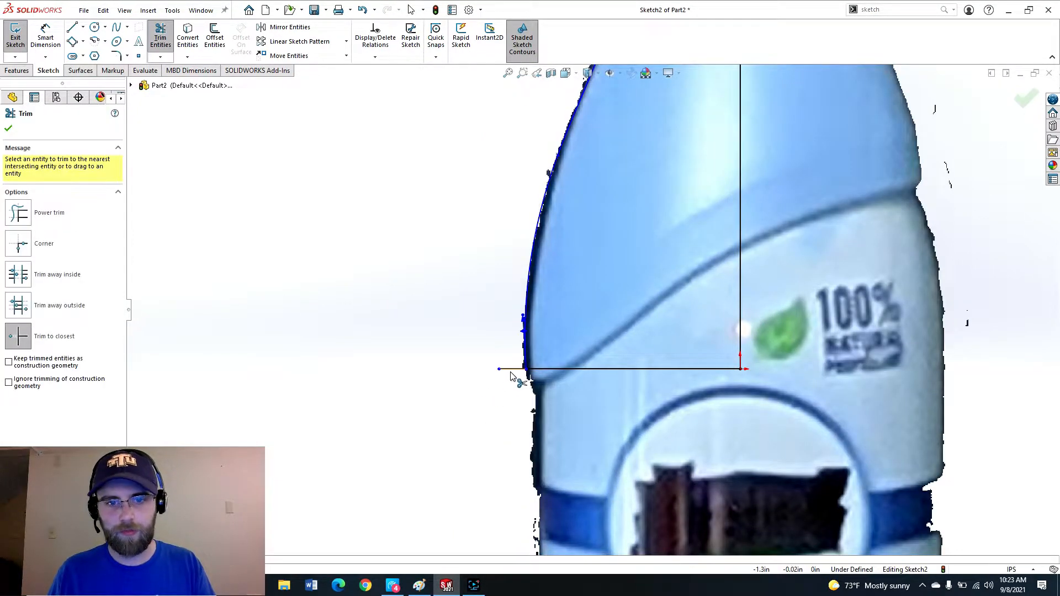
pyautogui.click(513, 369)
pyautogui.press('Escape')
# Dimension the profile's vertical height from the top line to the bottom corner.
pyautogui.scroll(4, 596, 237)
pyautogui.scroll(-3, 662, 277)
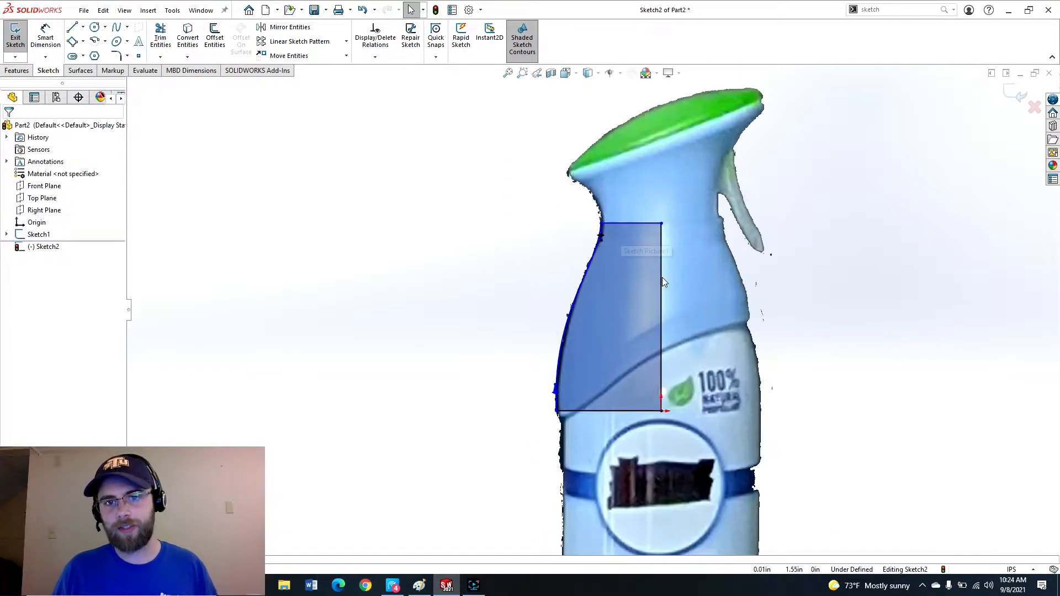
pyautogui.scroll(2, 642, 274)
pyautogui.scroll(-2, 641, 288)
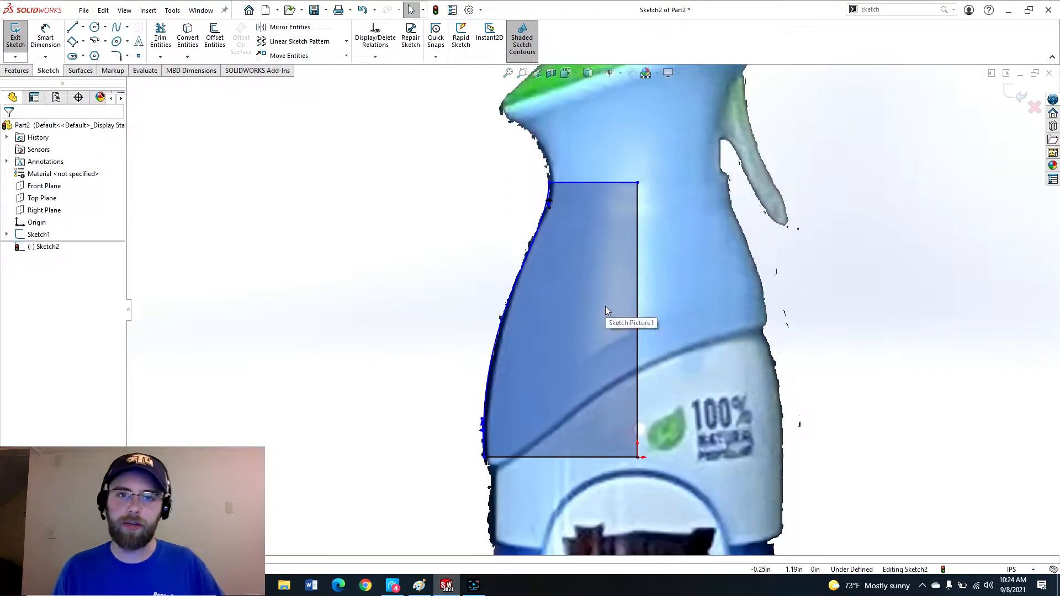
pyautogui.click(532, 42)
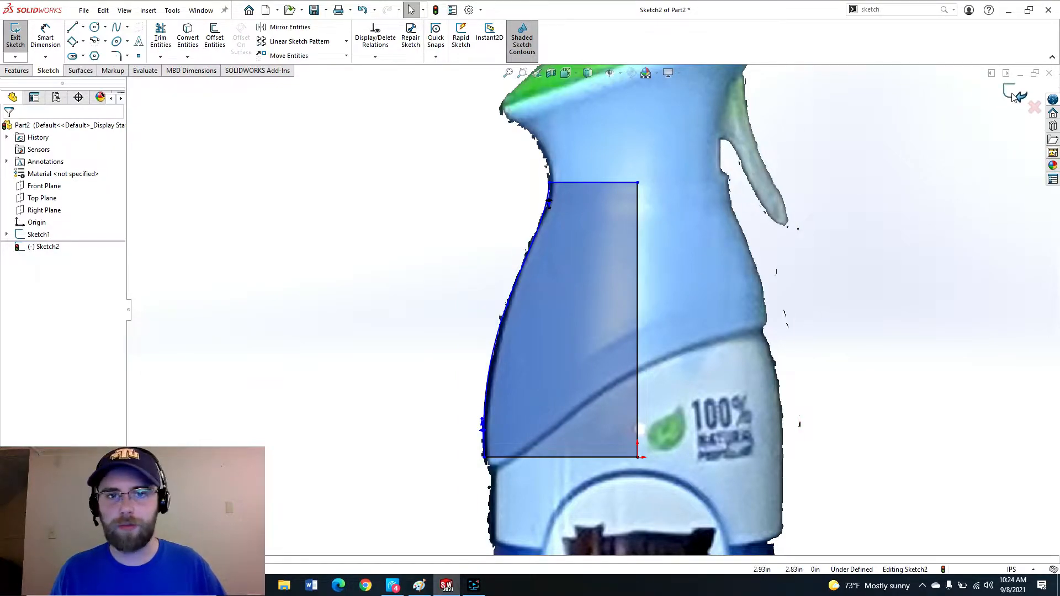
pyautogui.moveTo(661, 332); pyautogui.dragTo(644, 246, button='right')
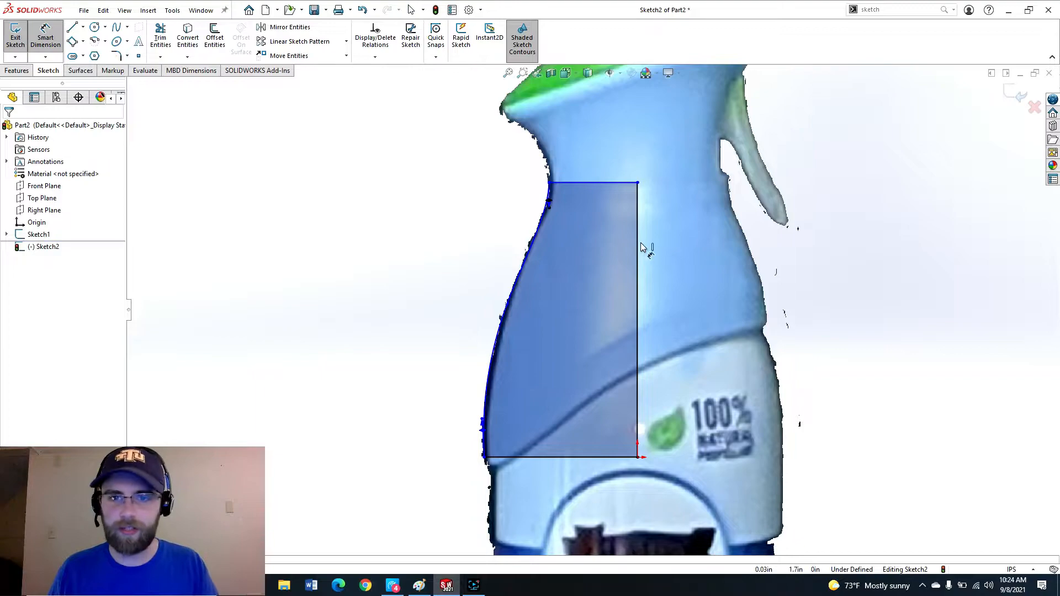
pyautogui.click(616, 183)
pyautogui.click(638, 457)
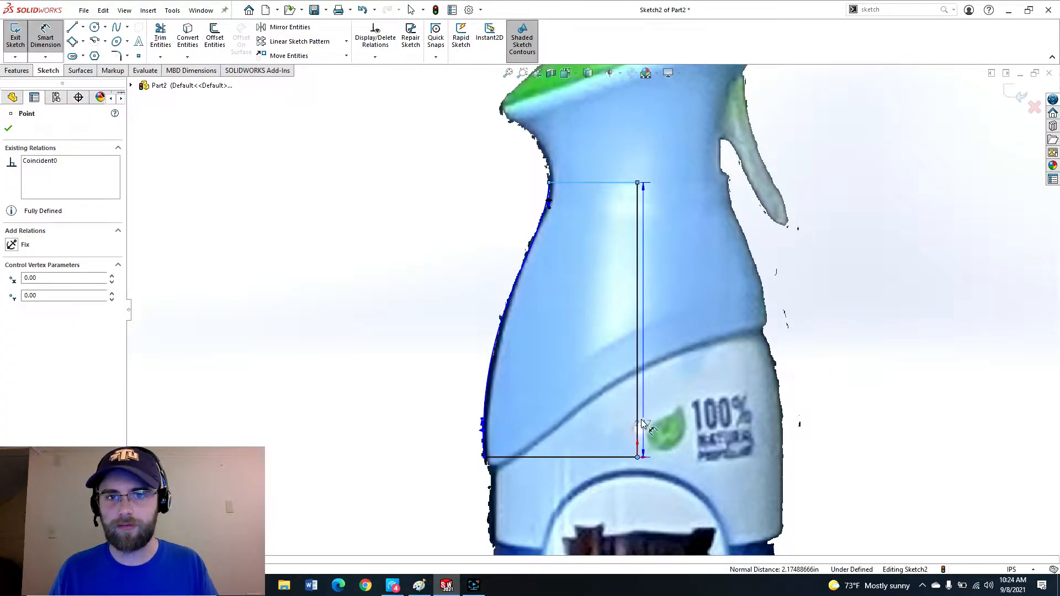
pyautogui.click(373, 326)
pyautogui.press('Escape')
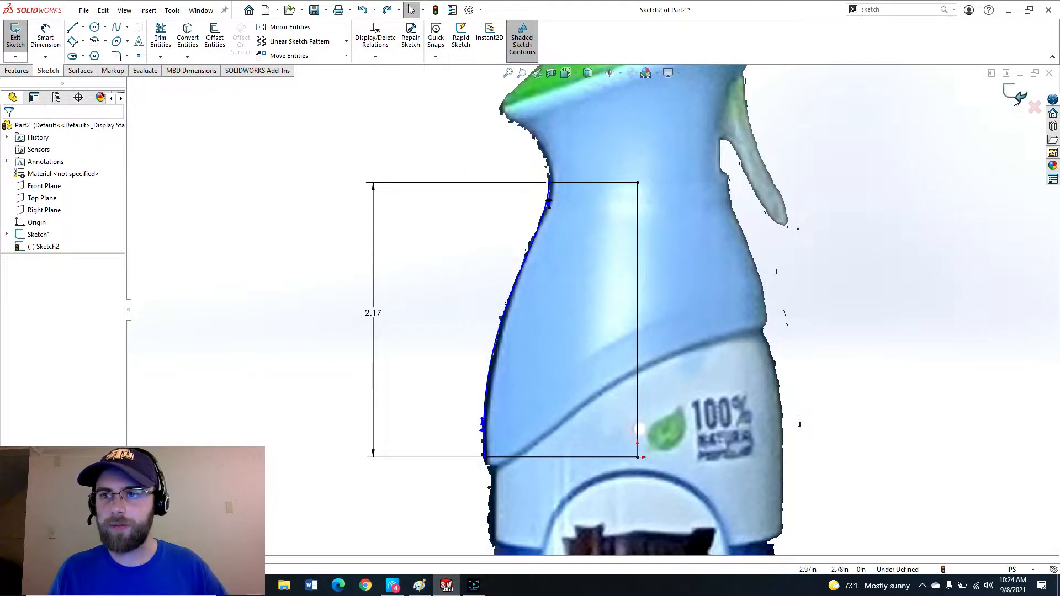
# Exit the sketch and revolve Sketch2 a full 360° about its vertical line.
pyautogui.hotkey('ctrl', 'b')
pyautogui.click(358, 286)
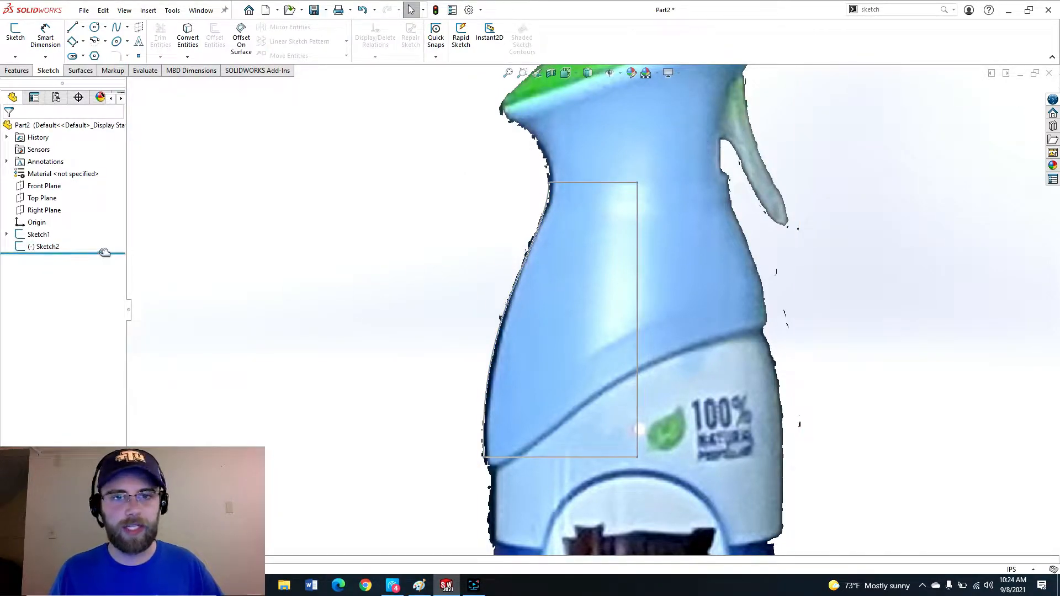
pyautogui.click(37, 246)
pyautogui.click(225, 235)
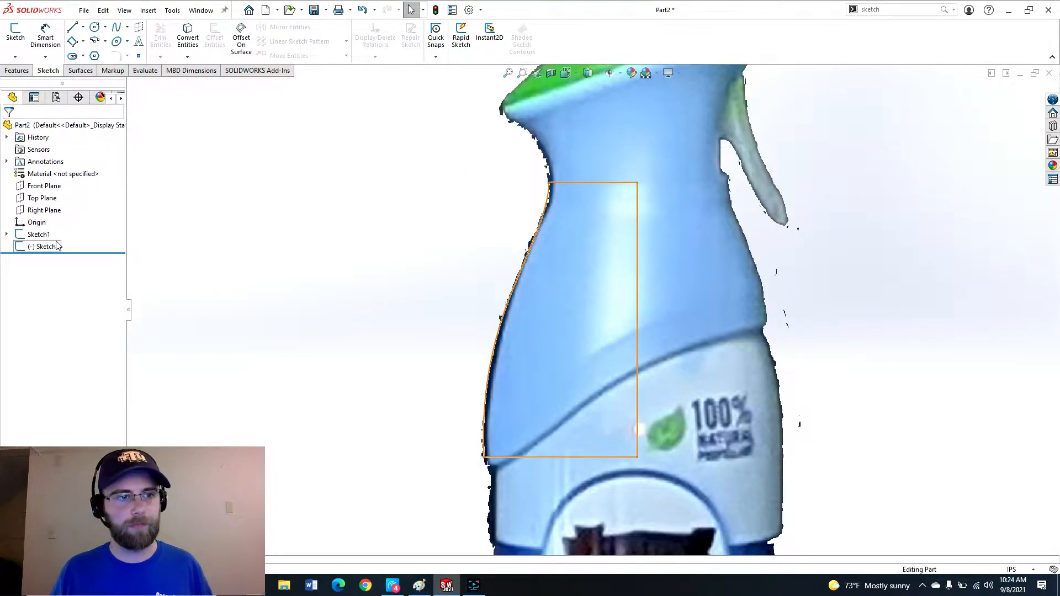
pyautogui.click(48, 246)
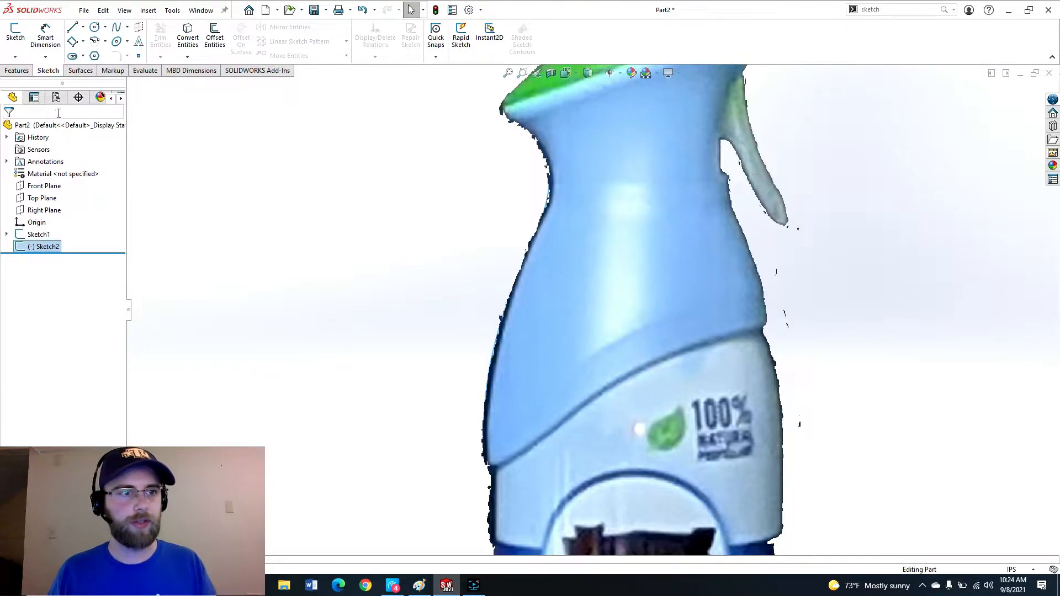
pyautogui.click(25, 73)
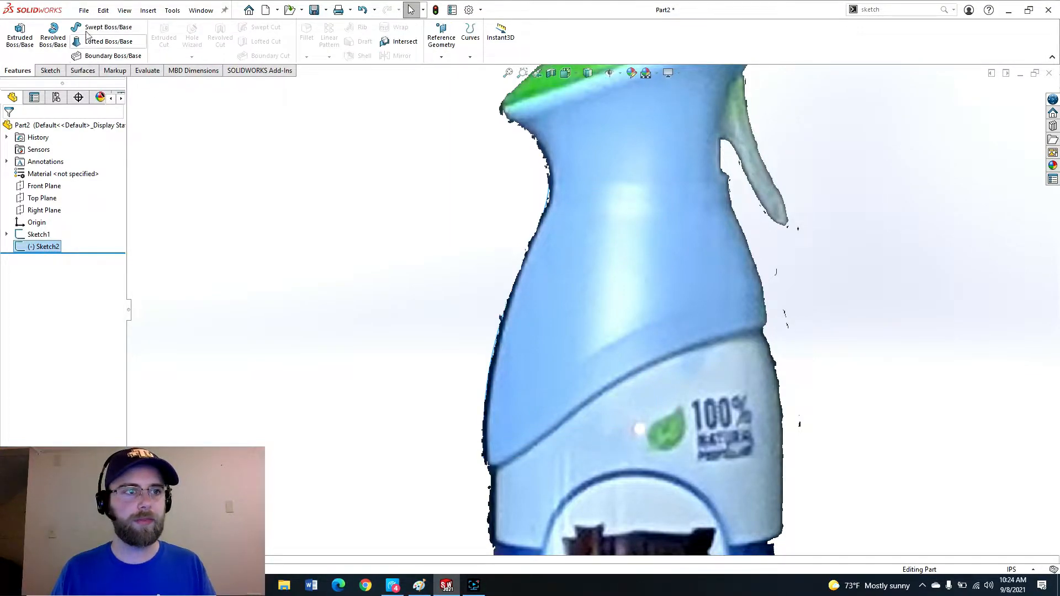
pyautogui.click(53, 36)
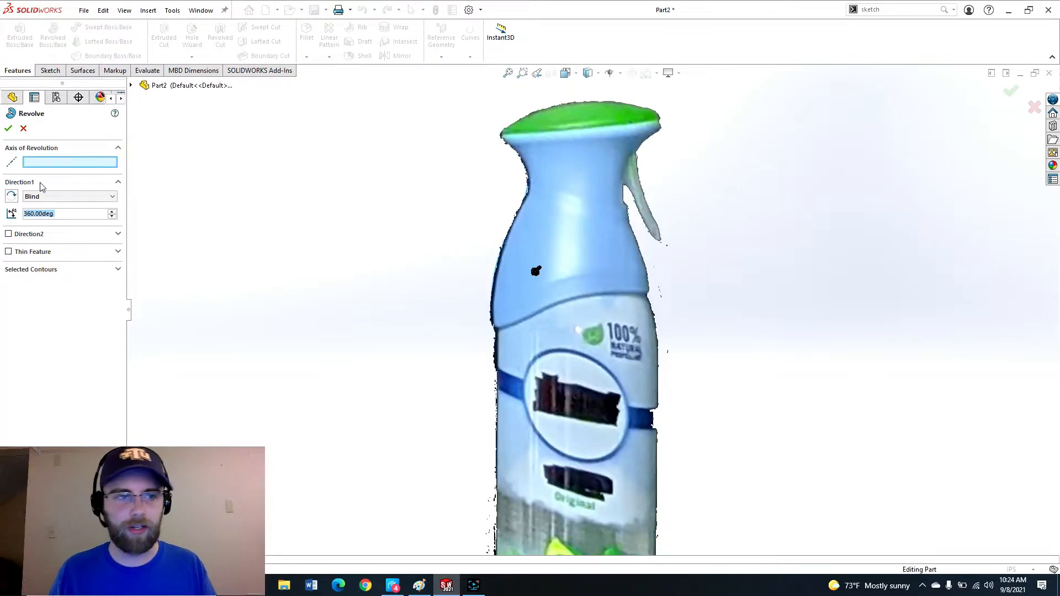
pyautogui.click(577, 271)
pyautogui.moveTo(587, 316); pyautogui.dragTo(612, 235, button='middle')
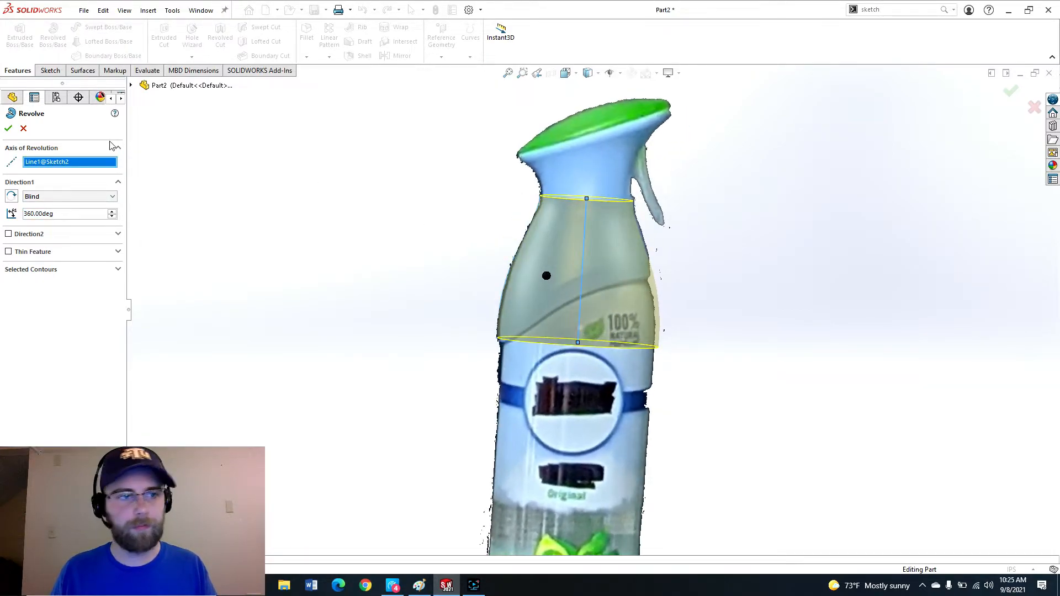
pyautogui.click(8, 129)
# Roll the feature tree back to before Revolve1 and show Sketch2.
pyautogui.moveTo(514, 264)
pyautogui.mouseDown(button='middle')
pyautogui.moveTo(496, 249)
pyautogui.moveTo(510, 275)
pyautogui.mouseUp(button='middle')
pyautogui.hotkey('ctrl', '8')
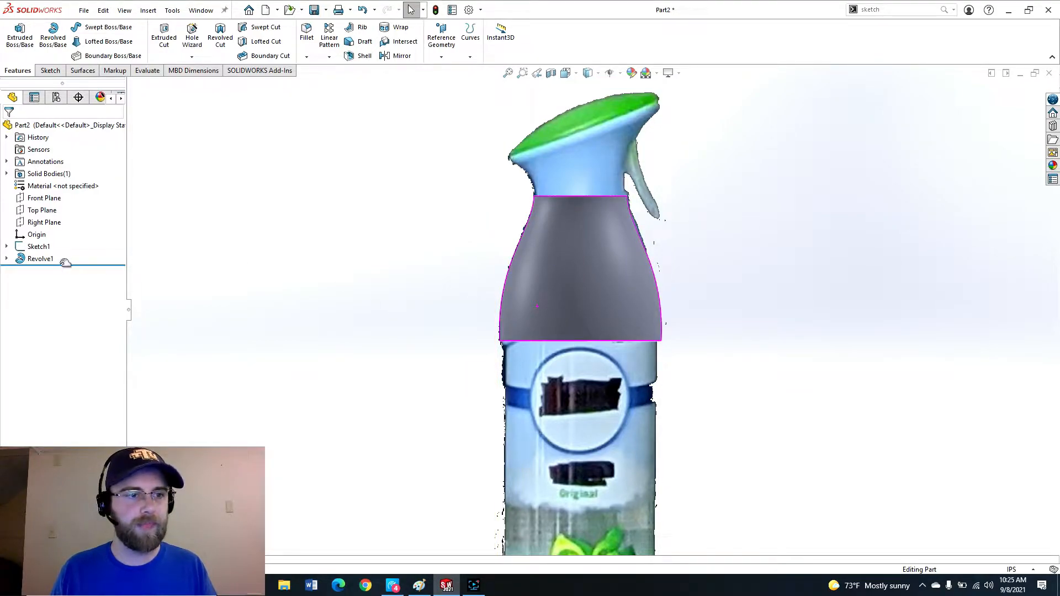
pyautogui.click(6, 259)
pyautogui.moveTo(89, 277); pyautogui.dragTo(91, 269)
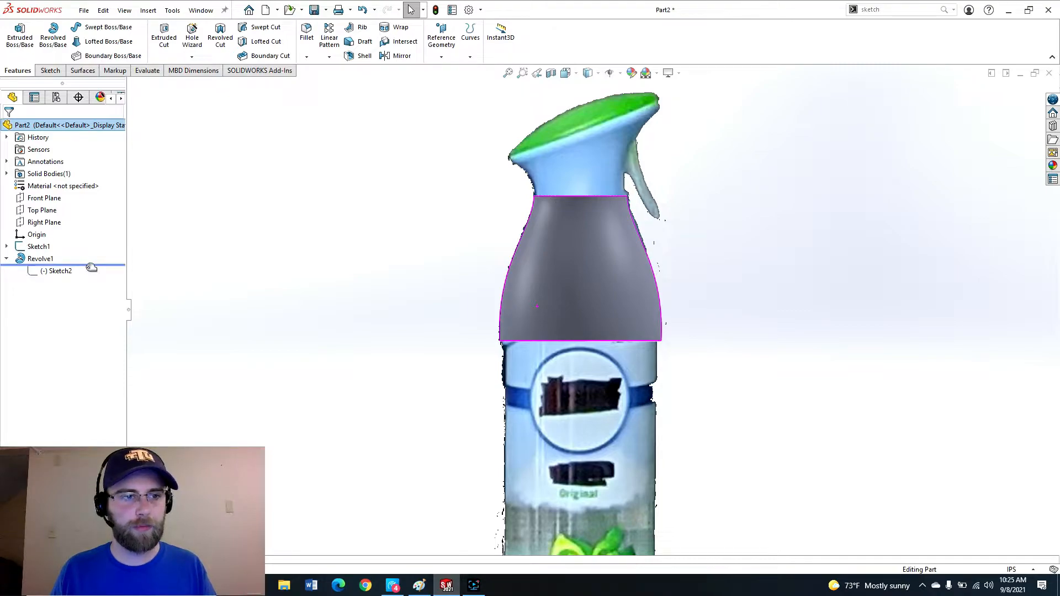
pyautogui.moveTo(88, 267); pyautogui.dragTo(89, 265)
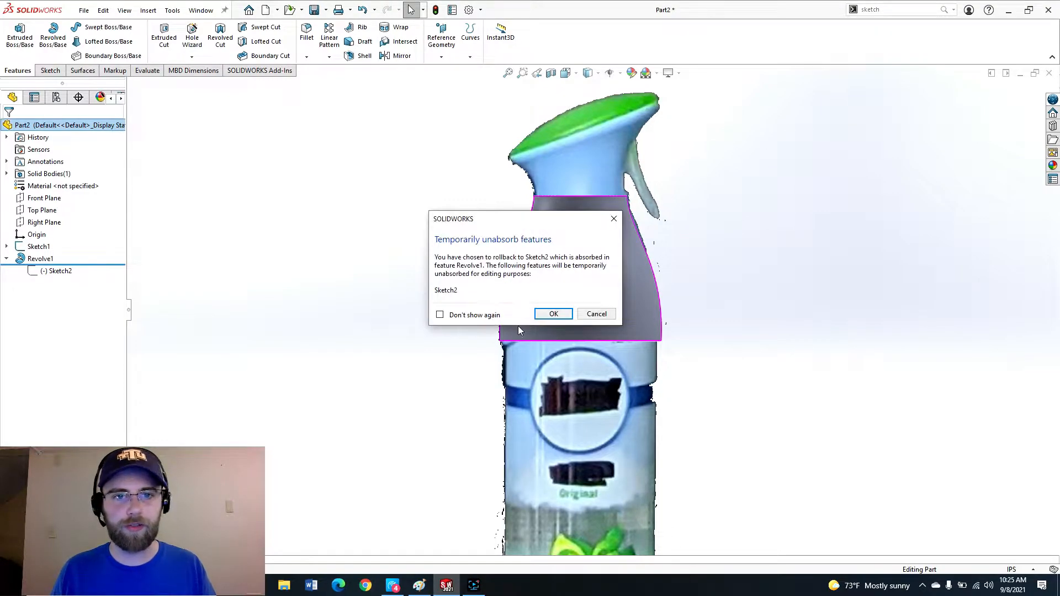
pyautogui.click(545, 315)
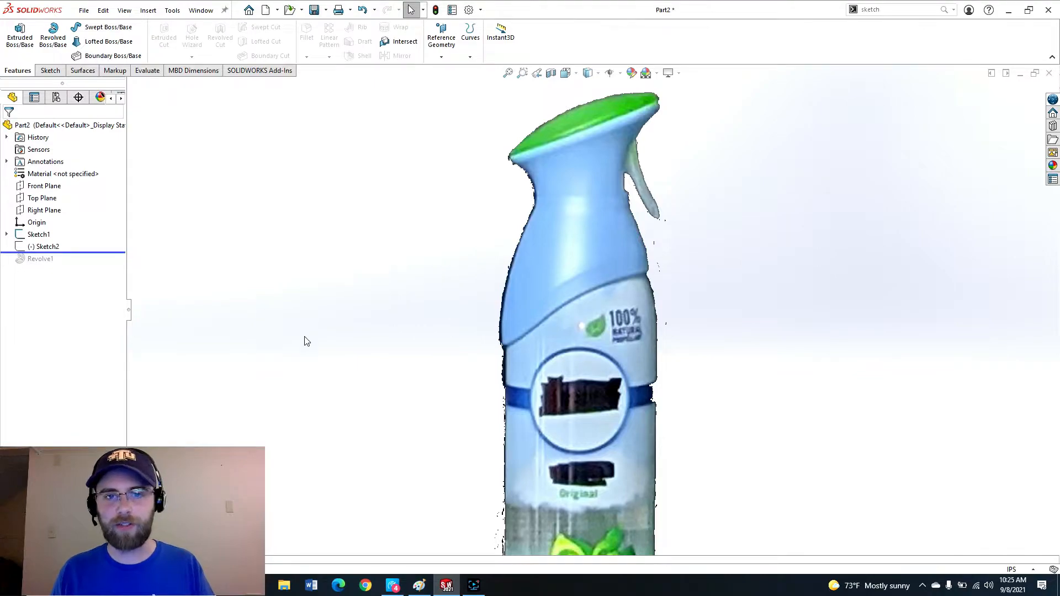
pyautogui.click(53, 247)
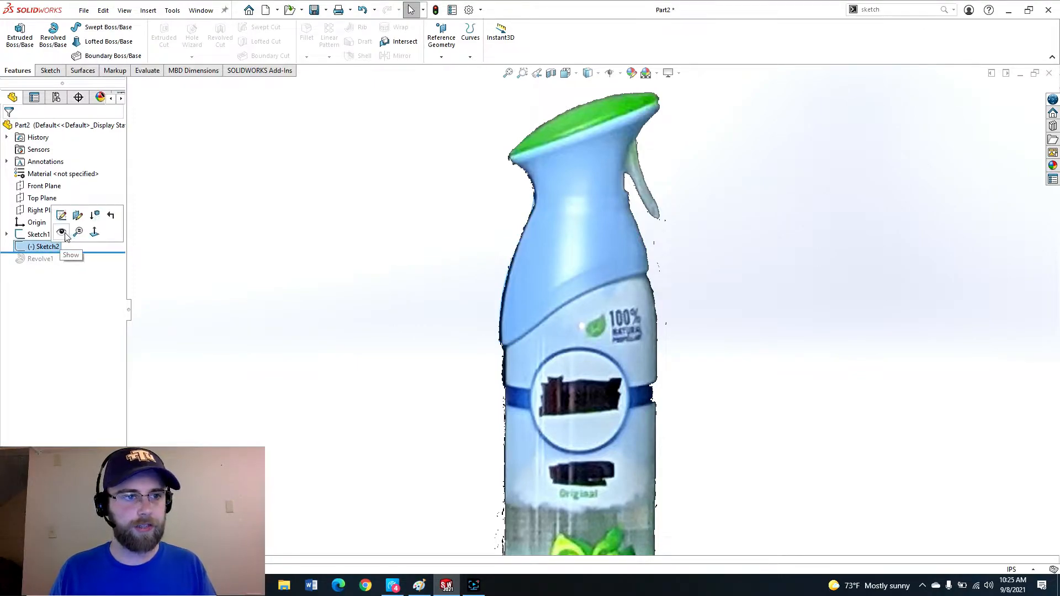
pyautogui.click(65, 233)
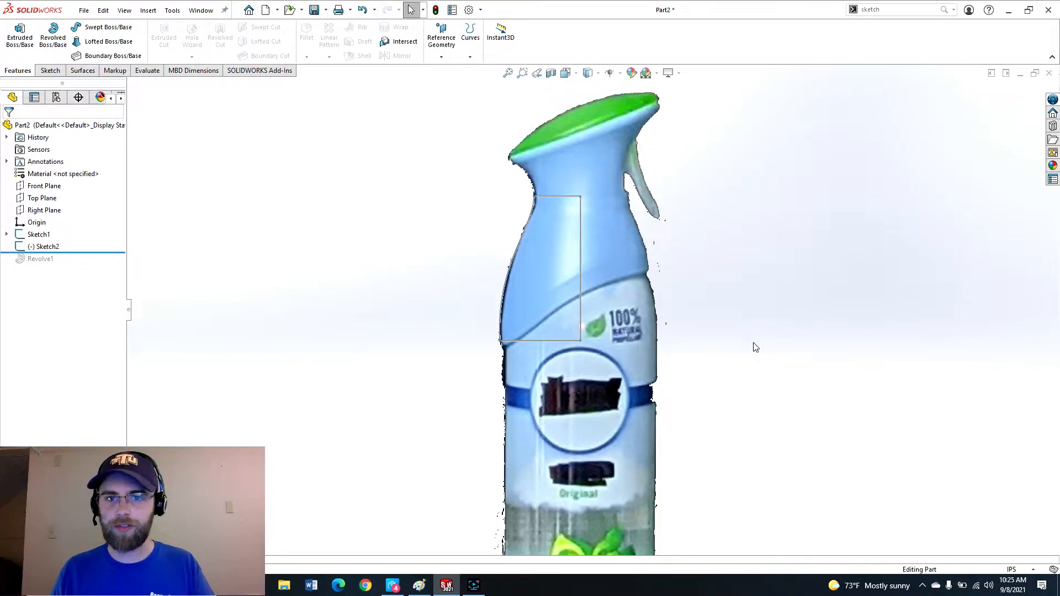
# Open a new sketch on the Front Plane.
pyautogui.moveTo(581, 271); pyautogui.dragTo(608, 251, button='middle')
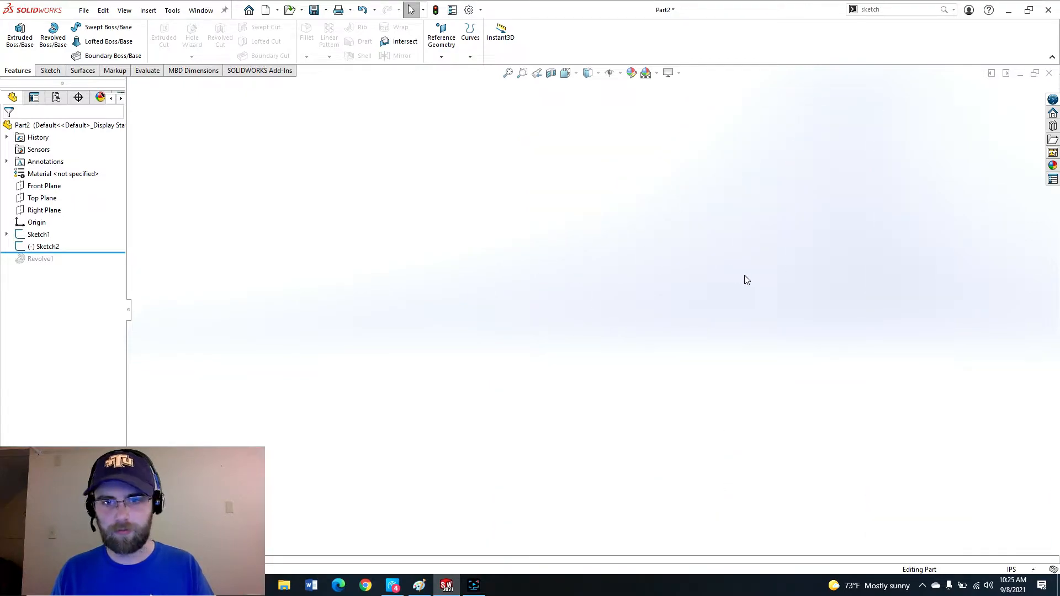
pyautogui.hotkey('ctrl', '1')
pyautogui.scroll(-2, 618, 334)
pyautogui.keyDown('ctrl'); pyautogui.moveTo(625, 273); pyautogui.dragTo(617, 283, button='middle'); pyautogui.keyUp('ctrl')
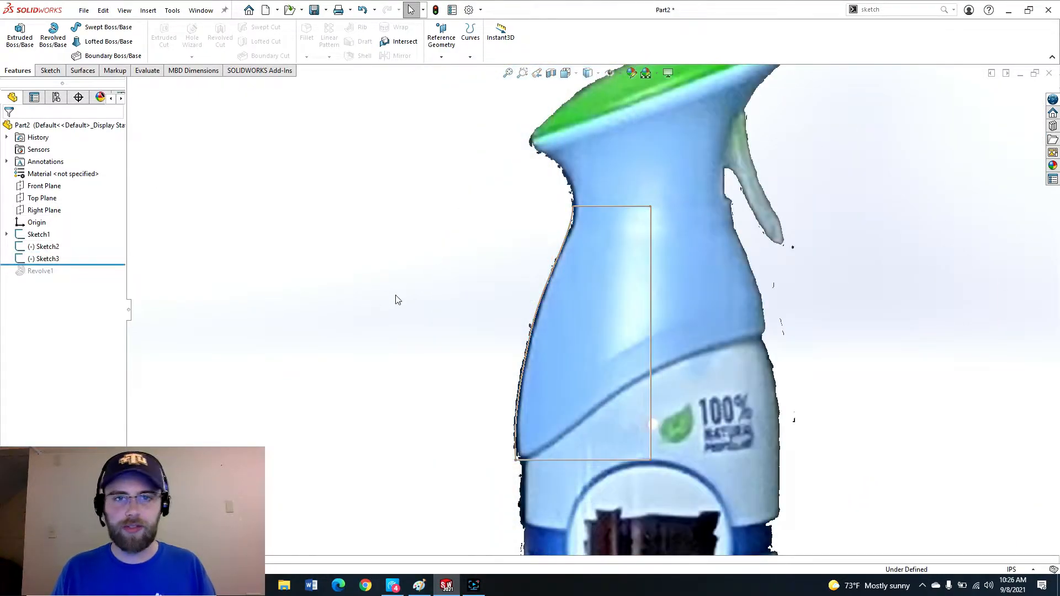
pyautogui.scroll(1, 522, 438)
pyautogui.scroll(-2, 524, 440)
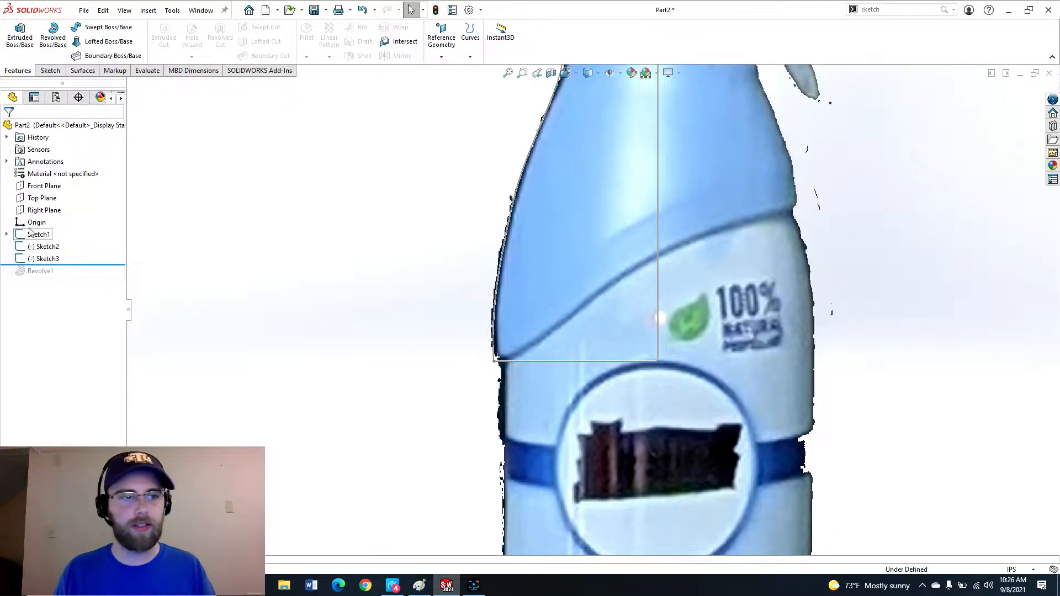
pyautogui.click(42, 188)
pyautogui.click(51, 172)
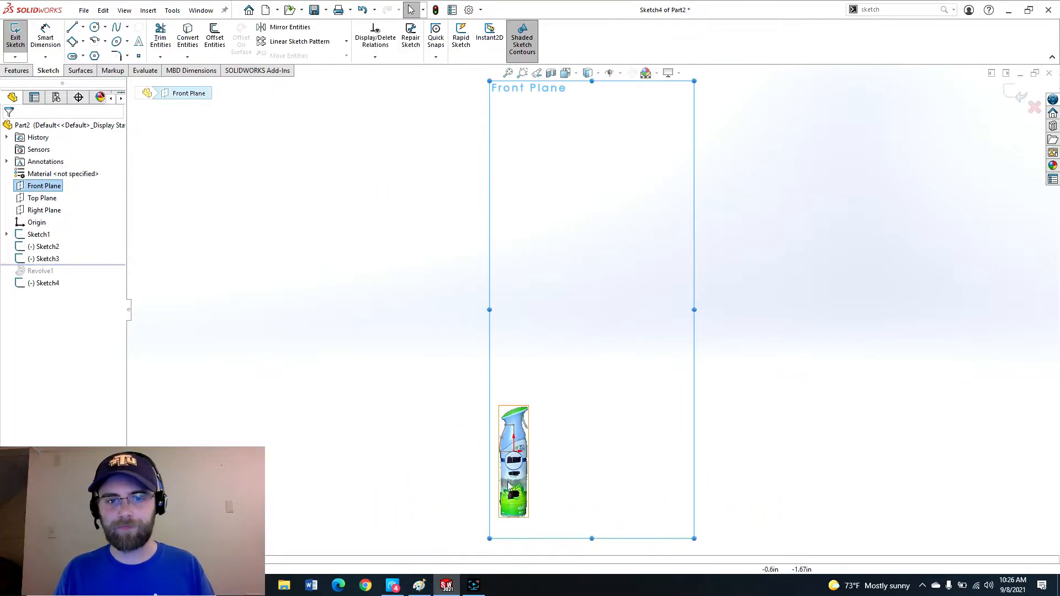
# Draw a spline following the label's curved boundary across the bottle, ending past its left edge.
pyautogui.scroll(-1, 618, 282)
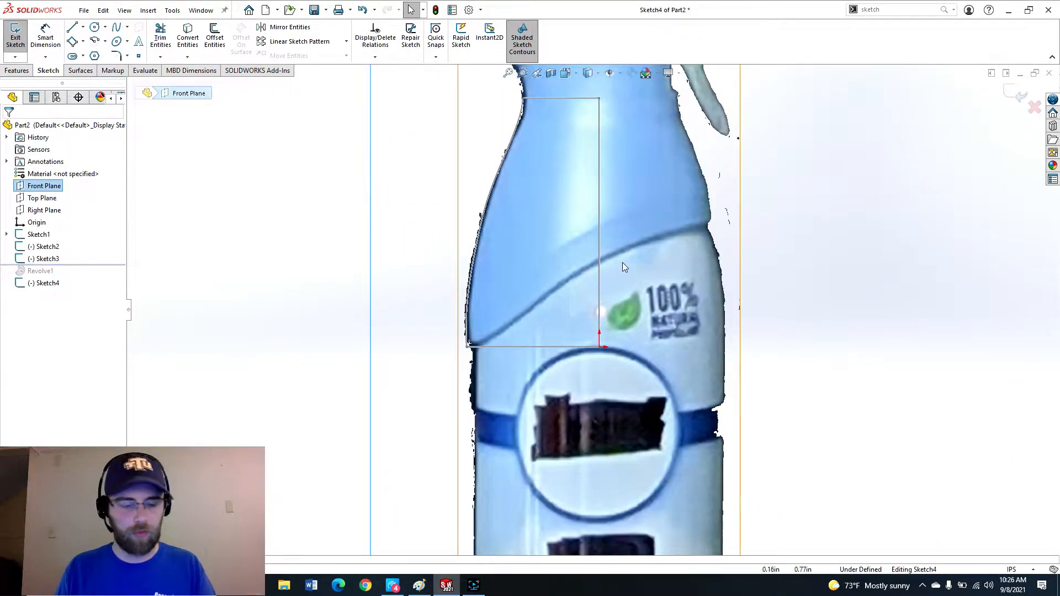
pyautogui.press('s')
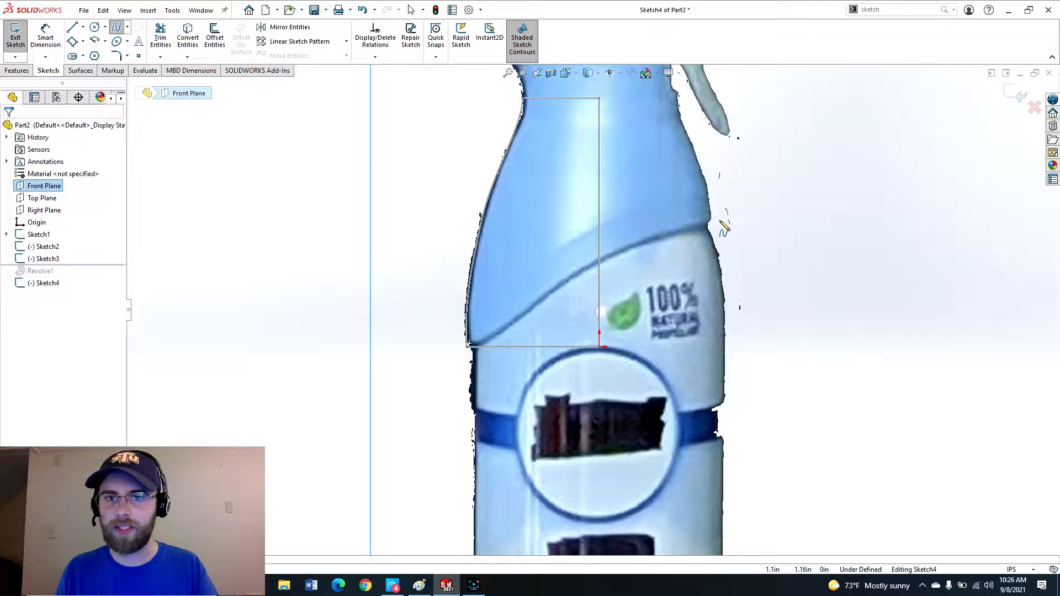
pyautogui.click(722, 223)
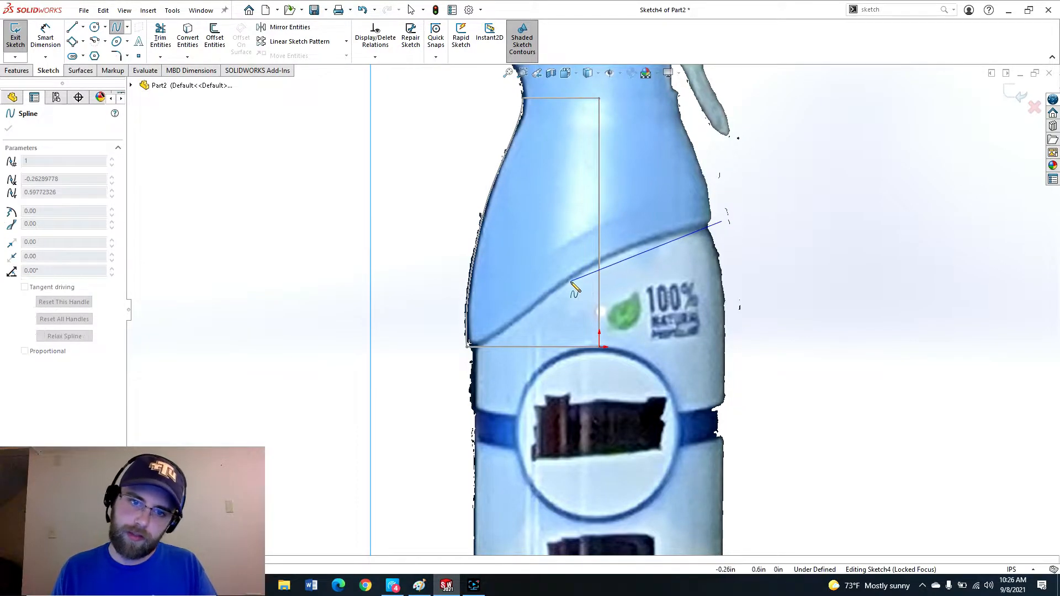
pyautogui.click(586, 268)
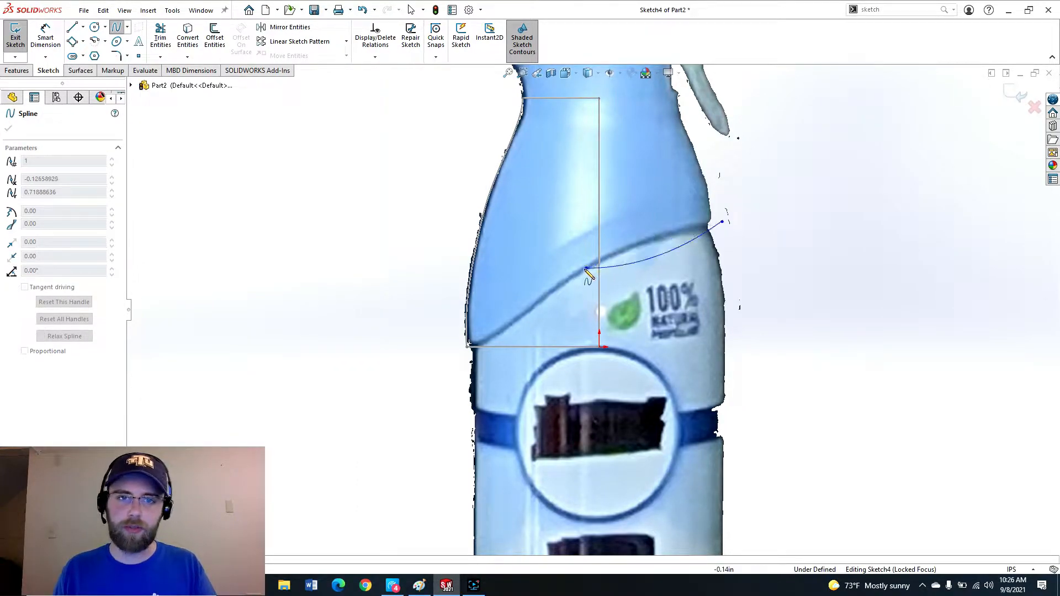
pyautogui.click(468, 347)
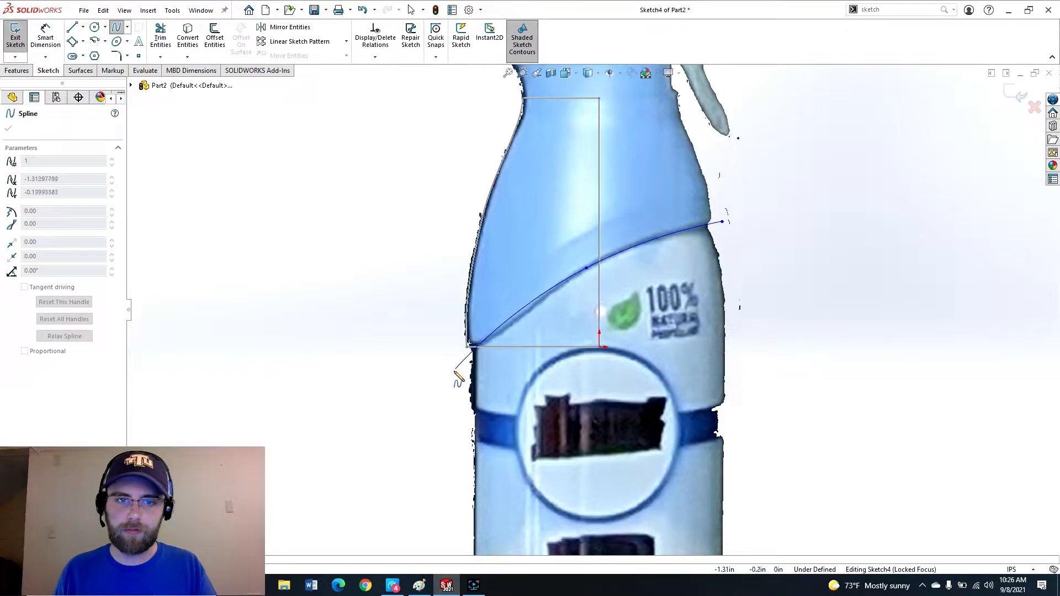
pyautogui.doubleClick(452, 372)
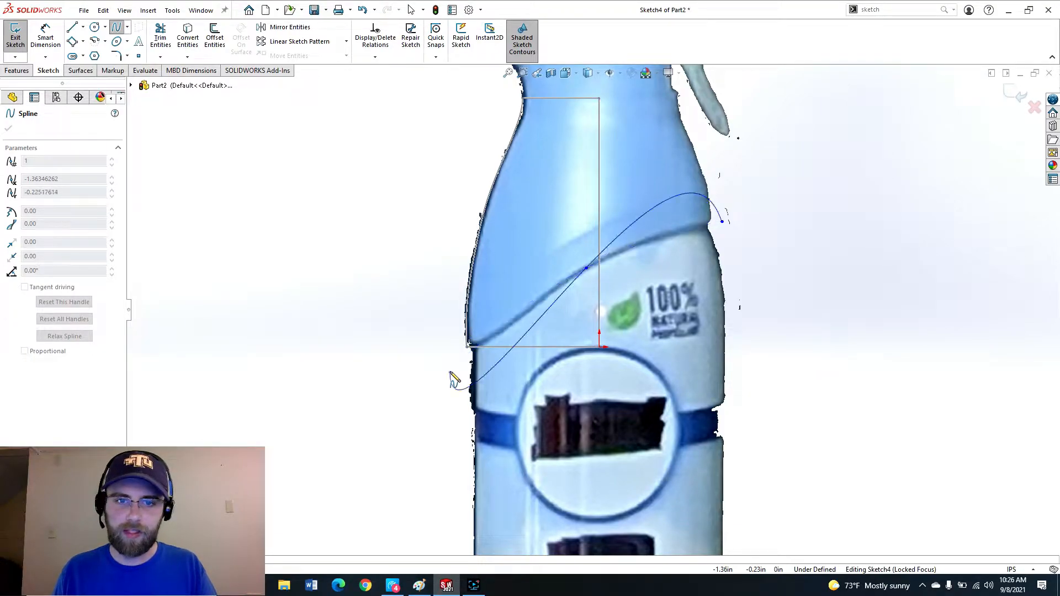
# Adjust the spline's points and extend both ends beyond the bottle's sides along the label curve.
pyautogui.click(742, 215)
pyautogui.moveTo(744, 217); pyautogui.dragTo(745, 217)
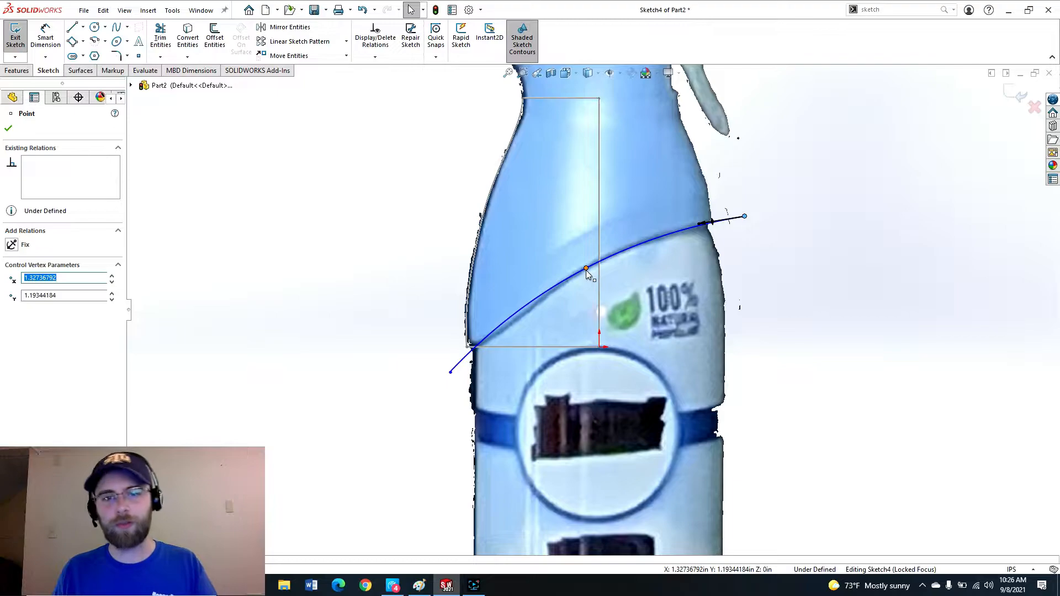
pyautogui.moveTo(585, 269); pyautogui.dragTo(611, 261)
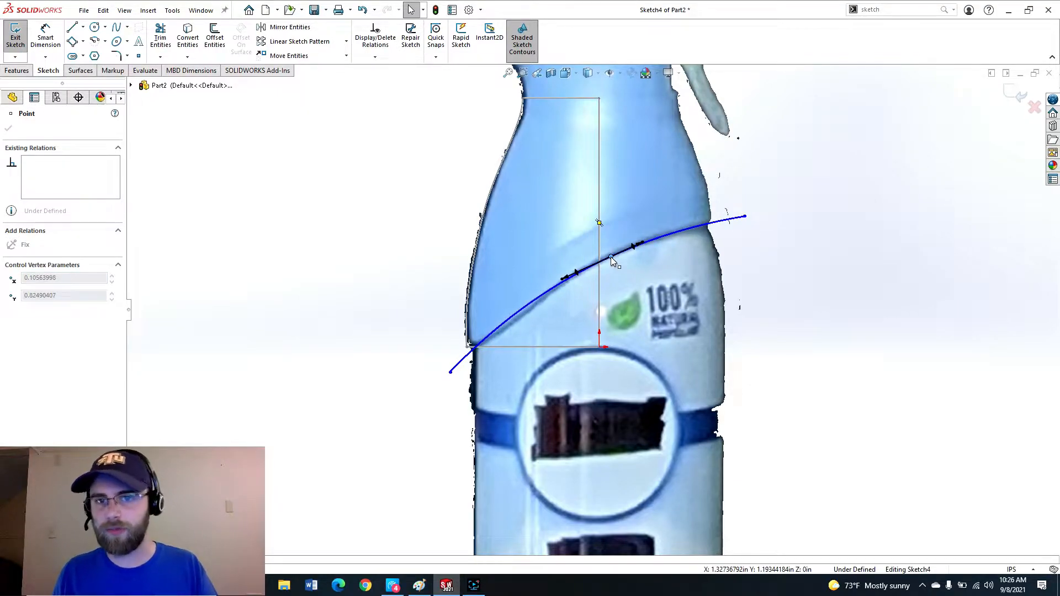
pyautogui.click(611, 256)
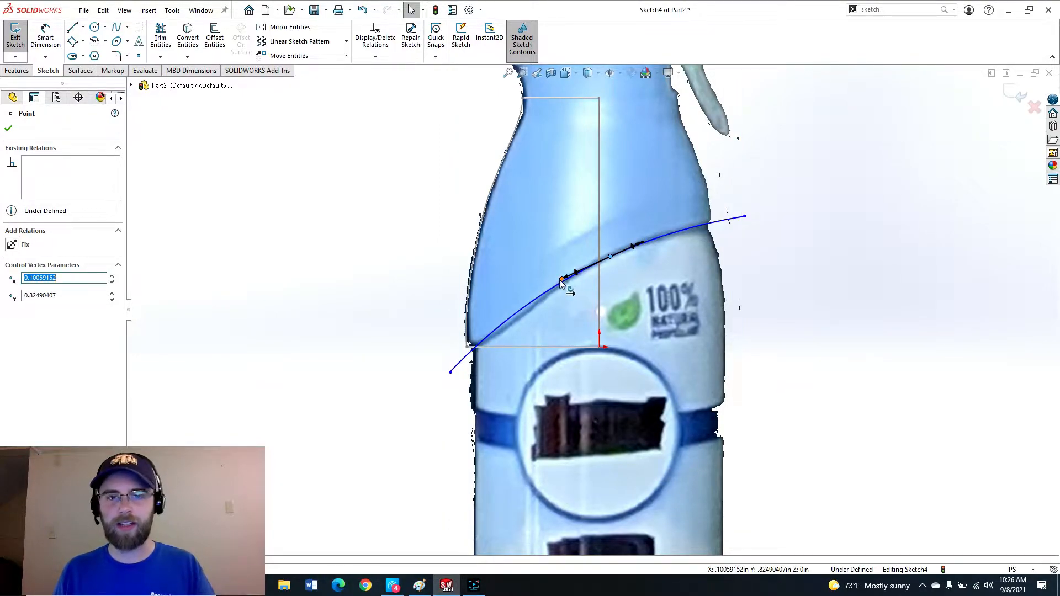
pyautogui.moveTo(562, 281); pyautogui.dragTo(763, 215)
pyautogui.moveTo(451, 373); pyautogui.dragTo(434, 387)
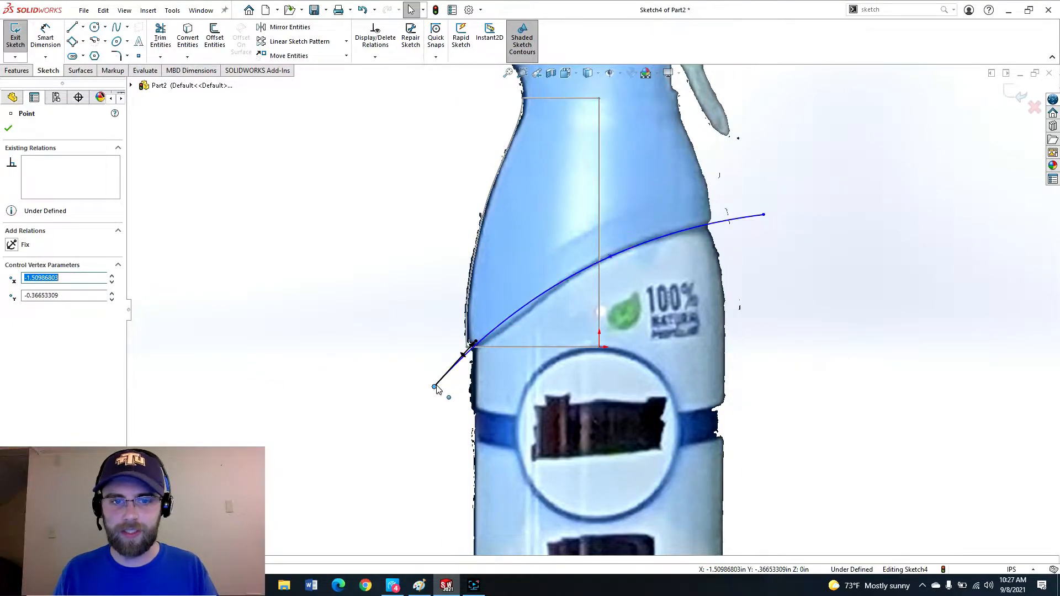
# Reshape the spline by moving its end points and handles and snapping a middle point onto the vertical centerline.
pyautogui.moveTo(433, 388); pyautogui.dragTo(429, 379)
pyautogui.scroll(-2, 513, 474)
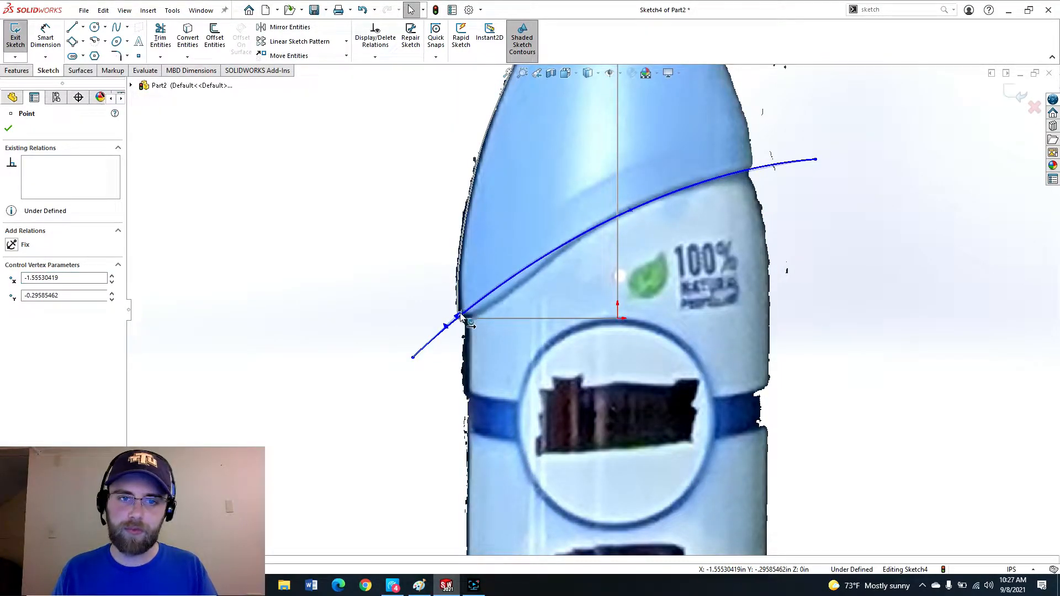
pyautogui.click(526, 277)
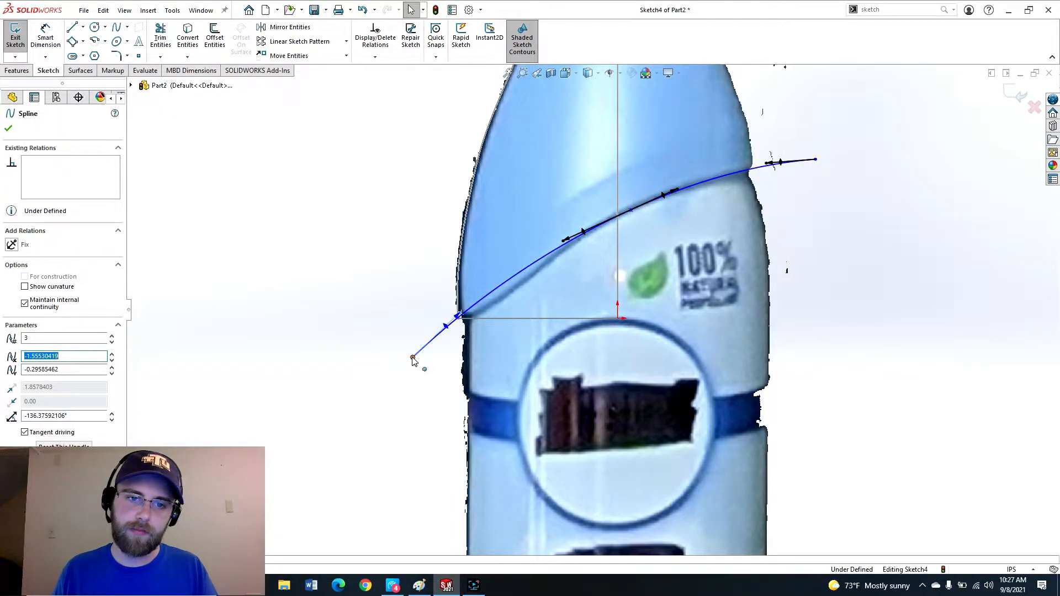
pyautogui.moveTo(413, 357); pyautogui.dragTo(399, 341)
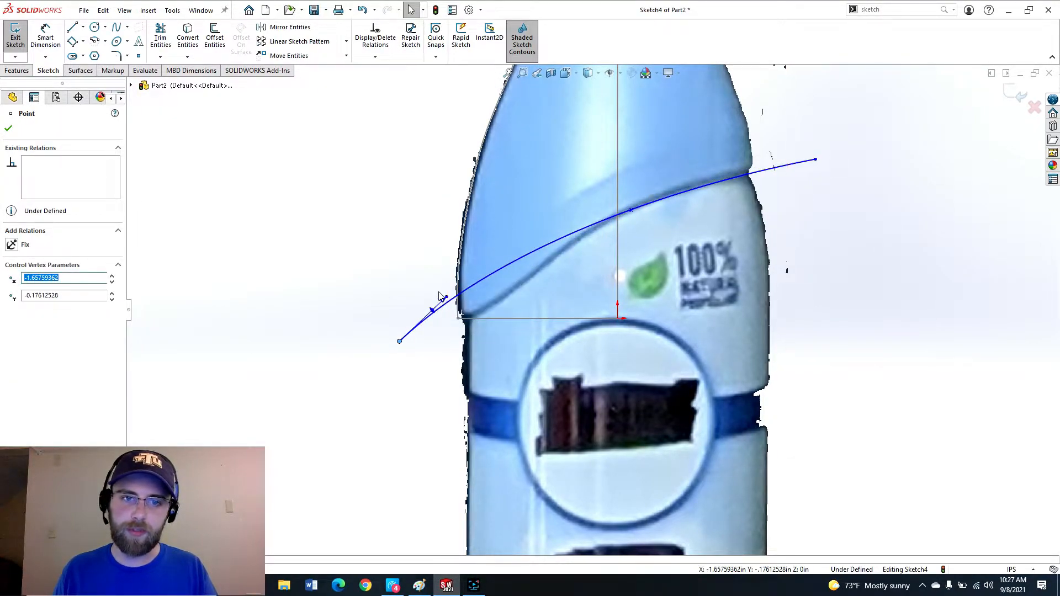
pyautogui.moveTo(447, 298); pyautogui.dragTo(462, 331)
pyautogui.moveTo(762, 154); pyautogui.dragTo(762, 165)
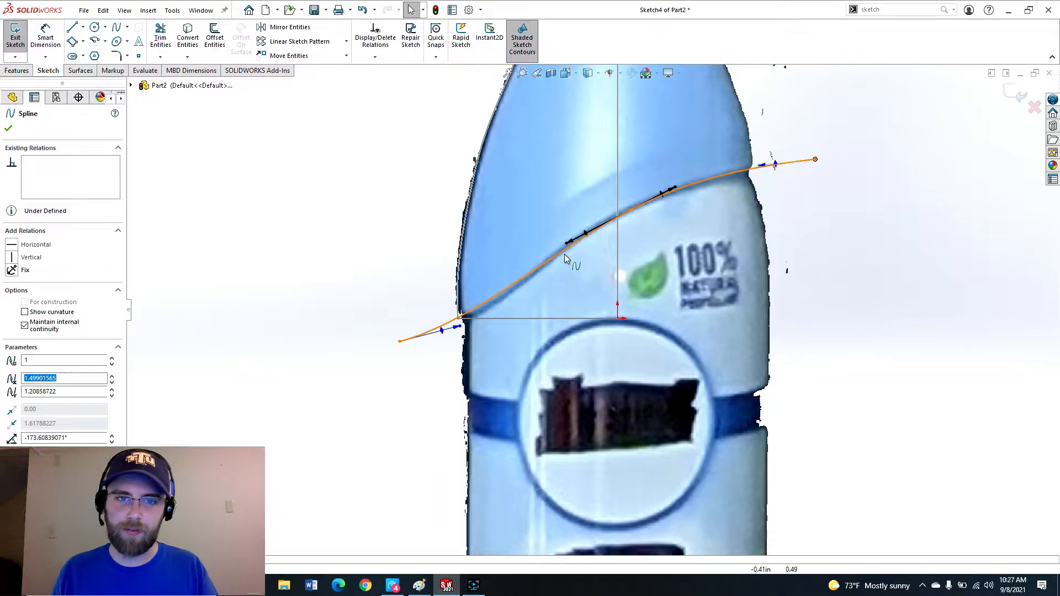
pyautogui.click(617, 221)
pyautogui.moveTo(617, 222); pyautogui.dragTo(617, 217)
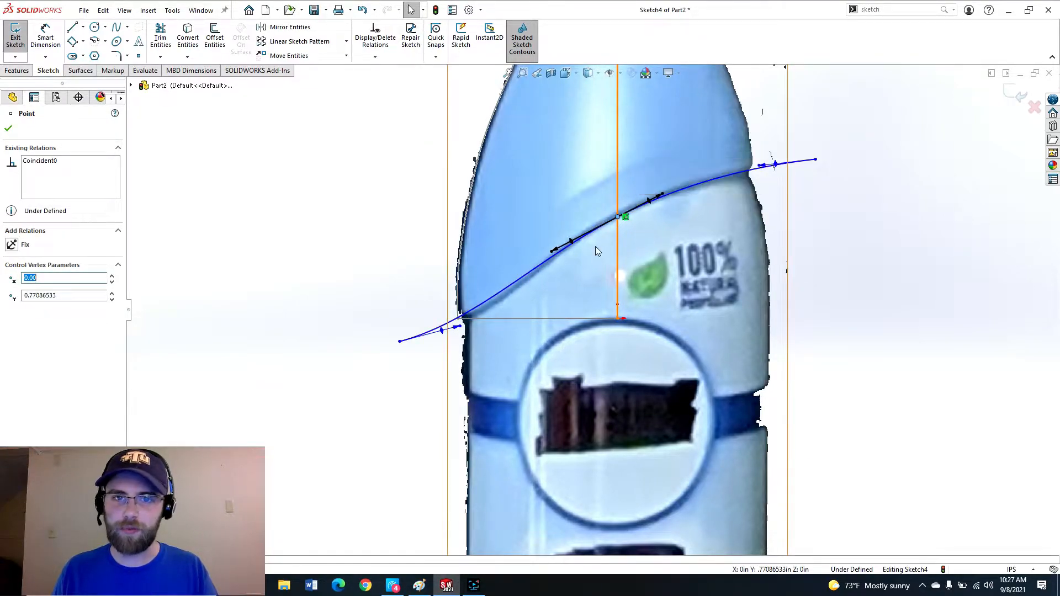
pyautogui.moveTo(553, 250); pyautogui.dragTo(543, 267)
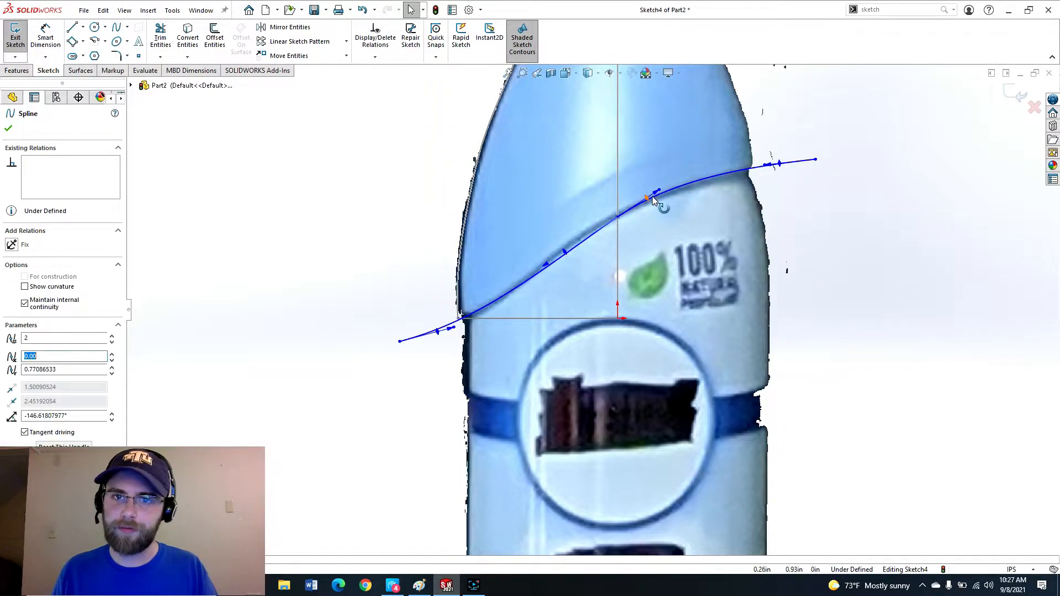
pyautogui.press('Escape')
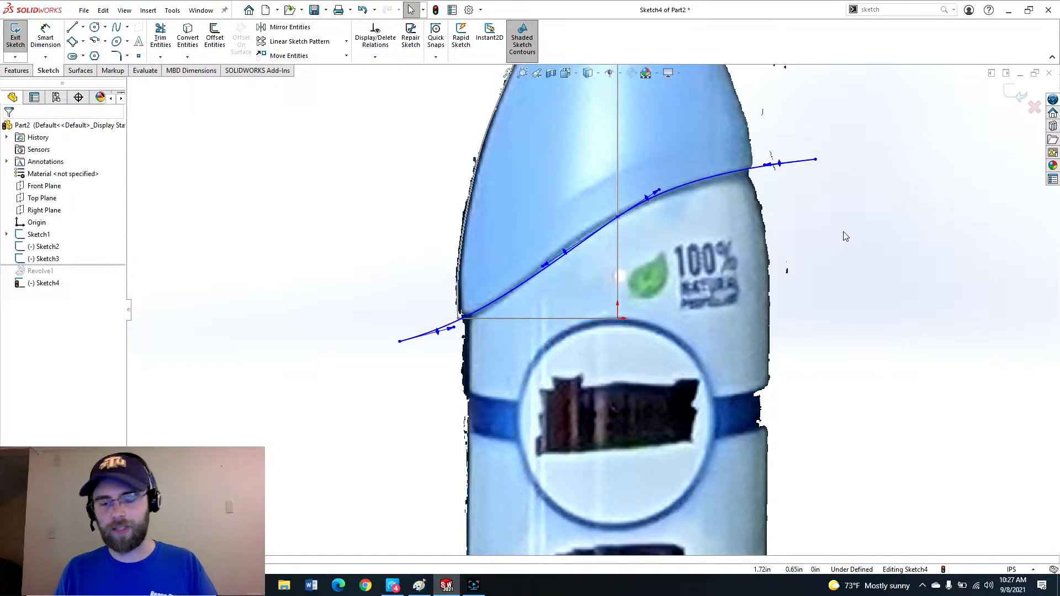
# Close the profile with lines running down from the spline's right end, across beneath it, and up to its left end.
pyautogui.press('l')
pyautogui.click(816, 161)
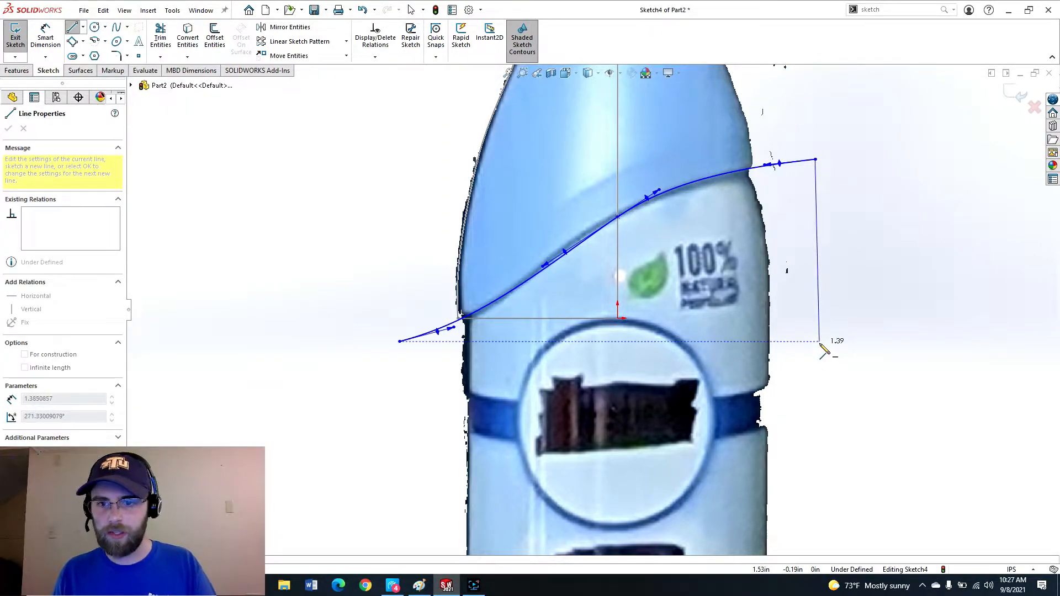
pyautogui.click(816, 357)
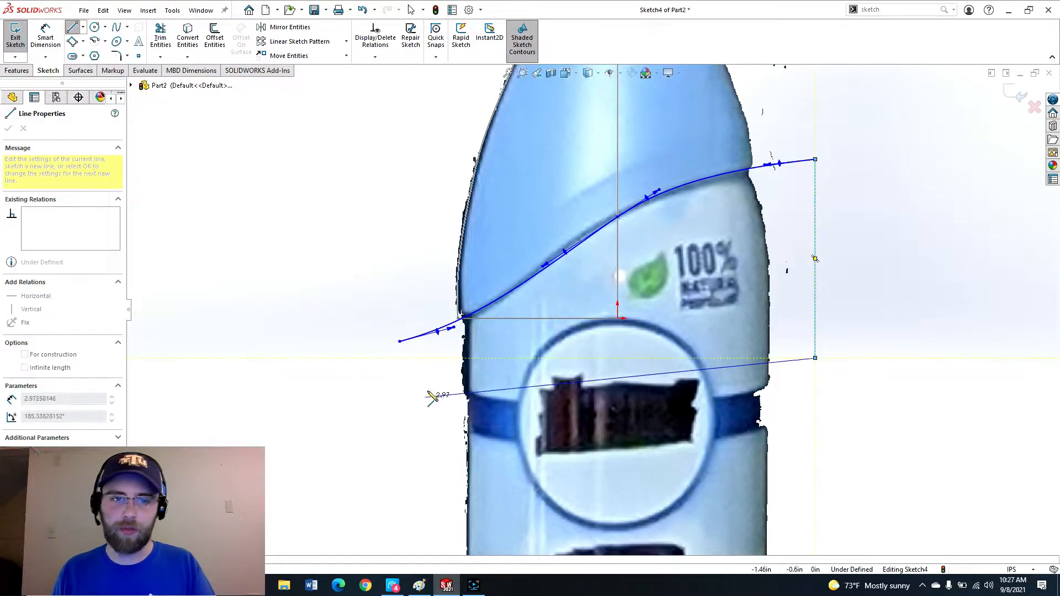
pyautogui.click(400, 357)
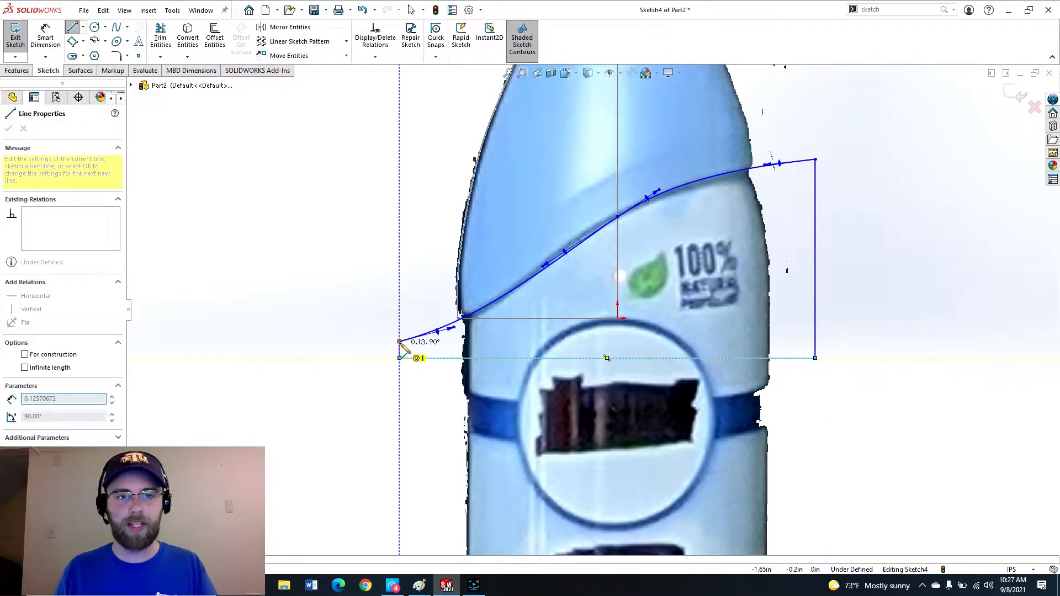
pyautogui.click(400, 341)
pyautogui.press('Escape')
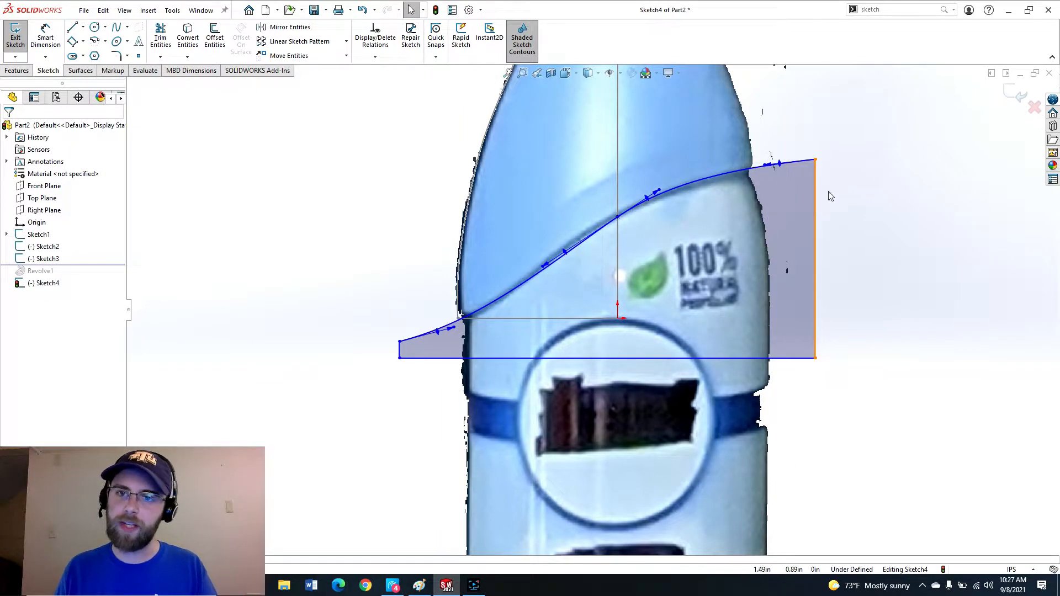
# Exit the sketch and roll the feature tree forward past Revolve1.
pyautogui.click(1012, 95)
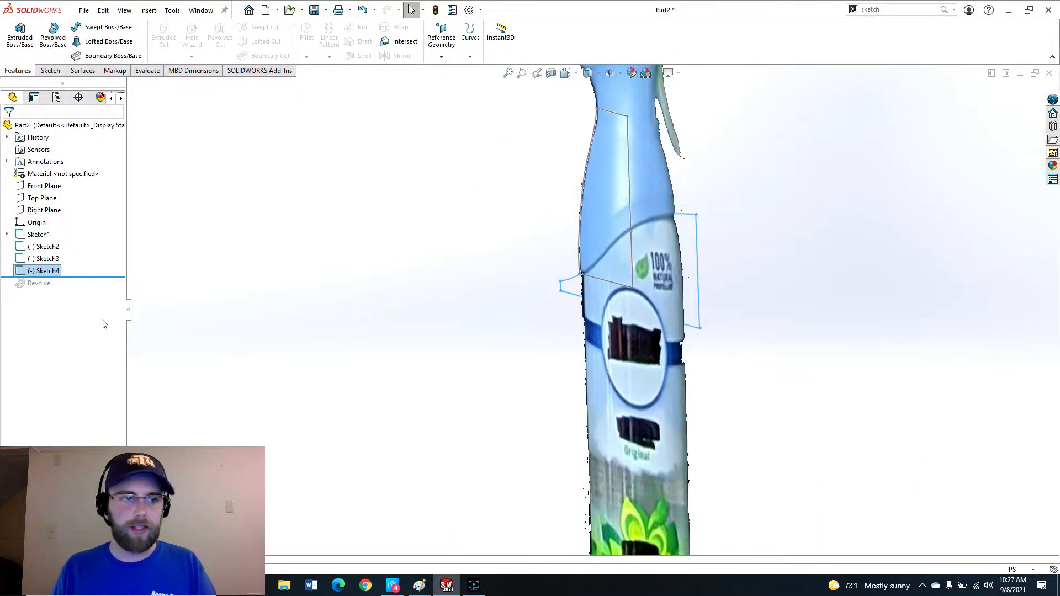
pyautogui.moveTo(92, 277); pyautogui.dragTo(88, 301)
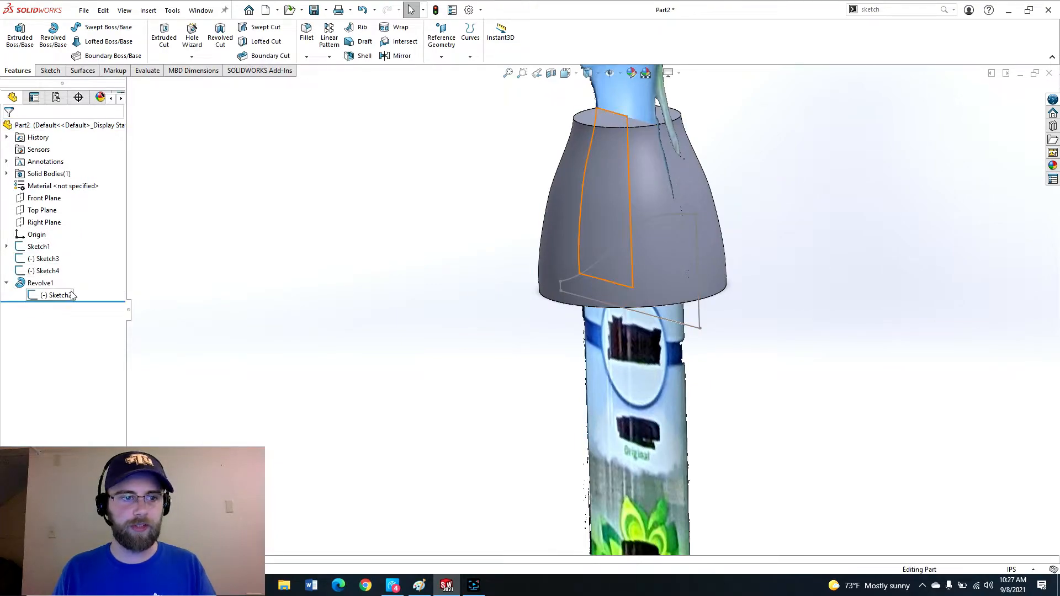
pyautogui.moveTo(477, 308); pyautogui.dragTo(495, 279, button='middle')
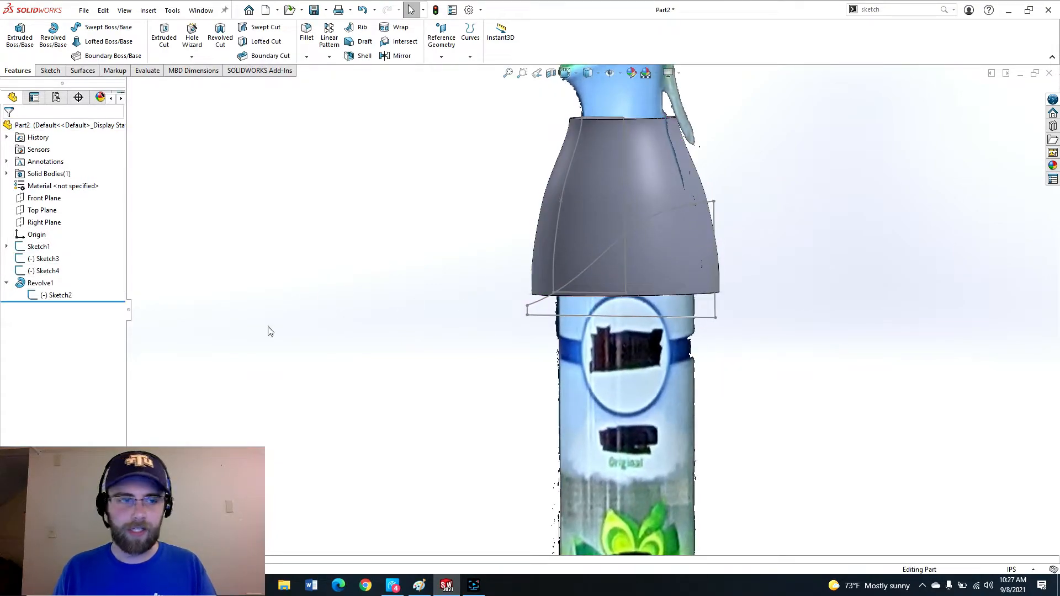
# Cut-extrude Sketch4 with the Through All - Both end condition to trim the revolved section along the curve.
pyautogui.click(44, 271)
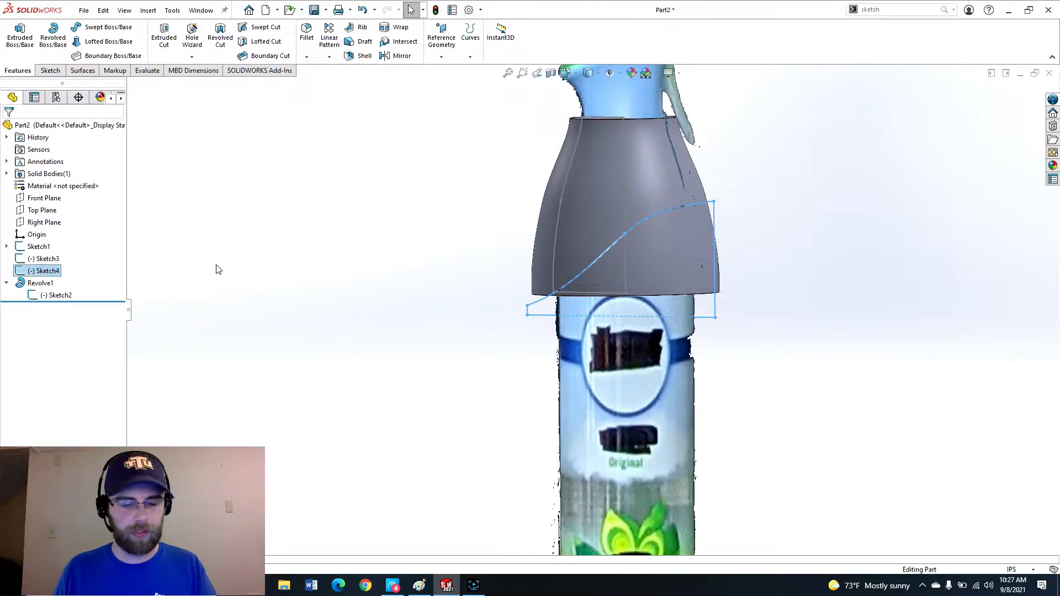
pyautogui.press('c')
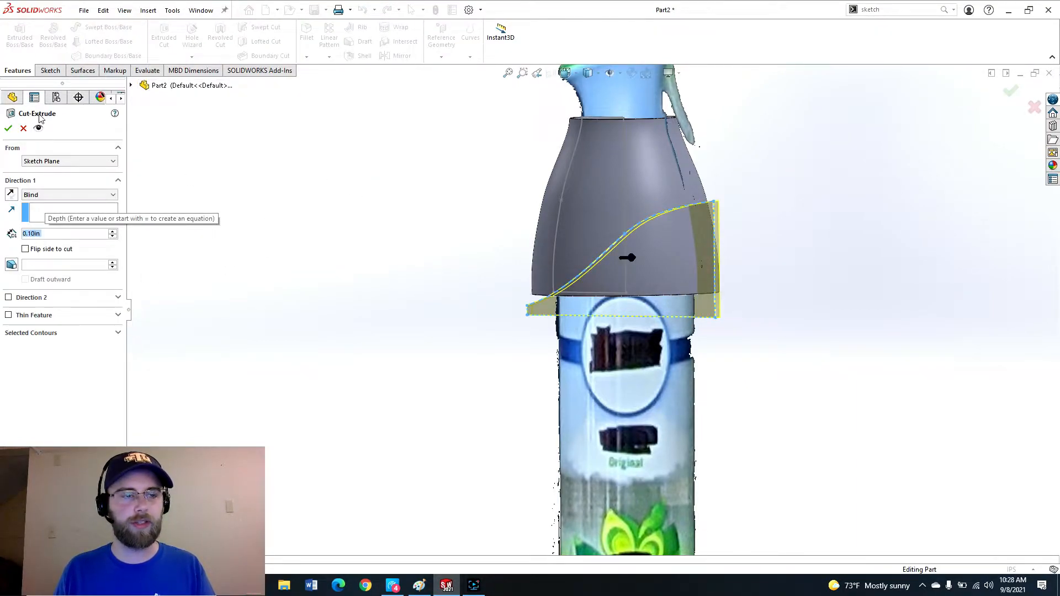
pyautogui.scroll(-1, 557, 269)
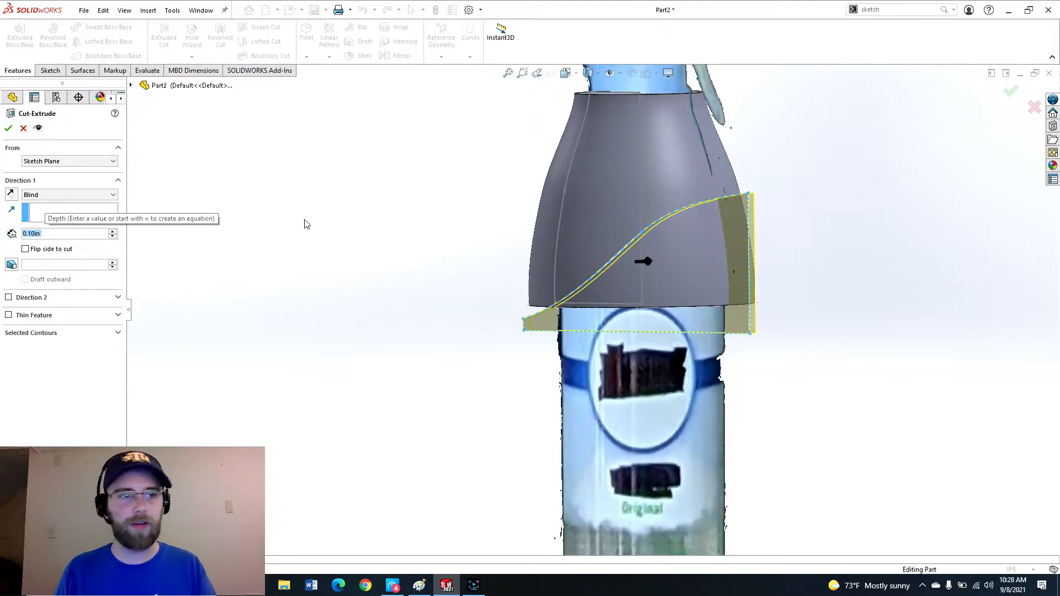
pyautogui.click(76, 195)
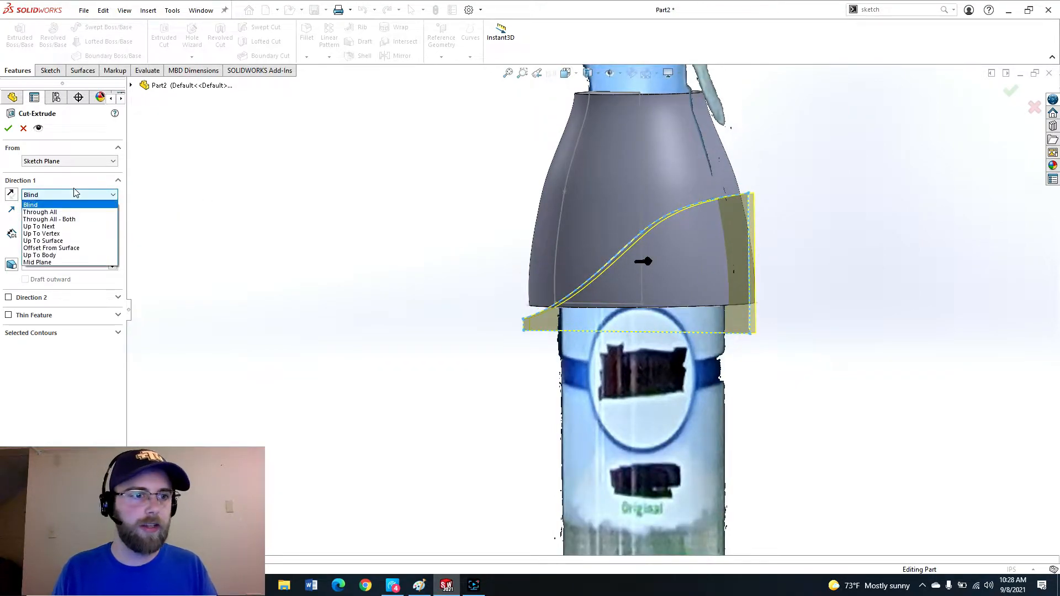
pyautogui.click(56, 219)
pyautogui.moveTo(456, 271); pyautogui.dragTo(583, 313, button='middle')
pyautogui.scroll(-1, 683, 244)
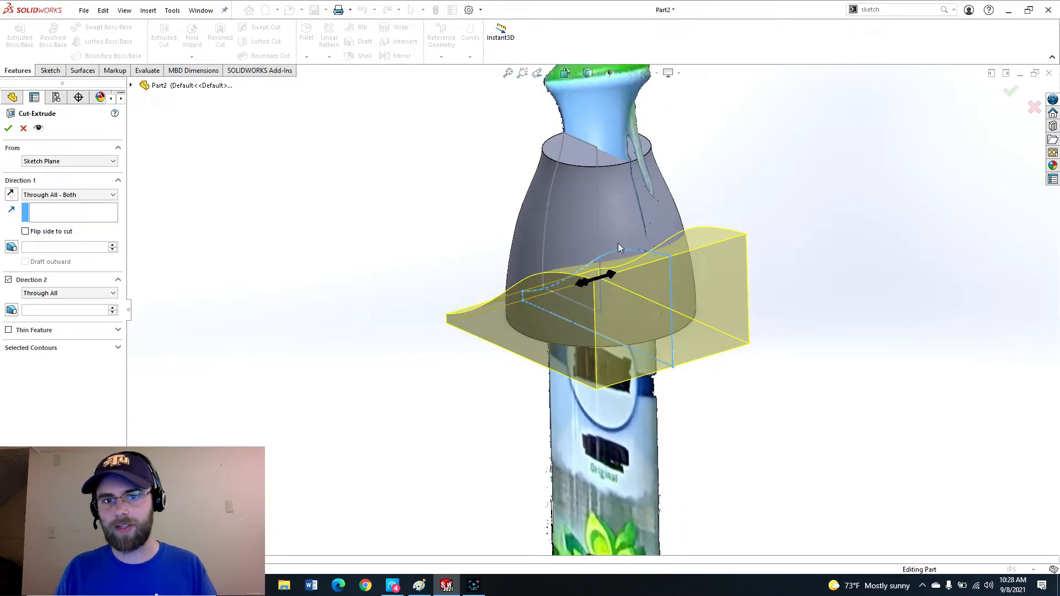
pyautogui.scroll(2, 502, 254)
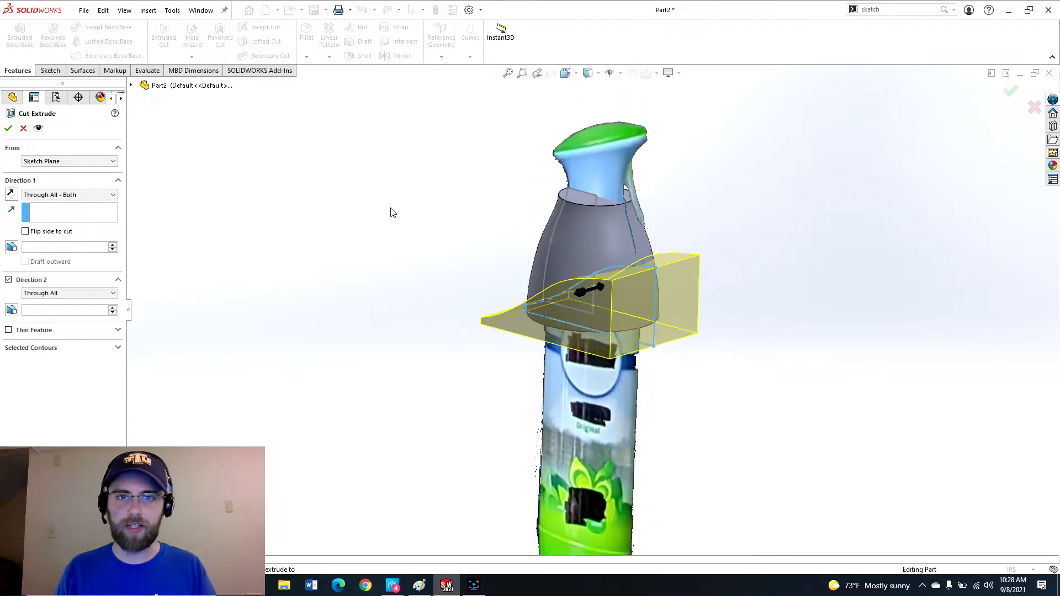
pyautogui.click(9, 129)
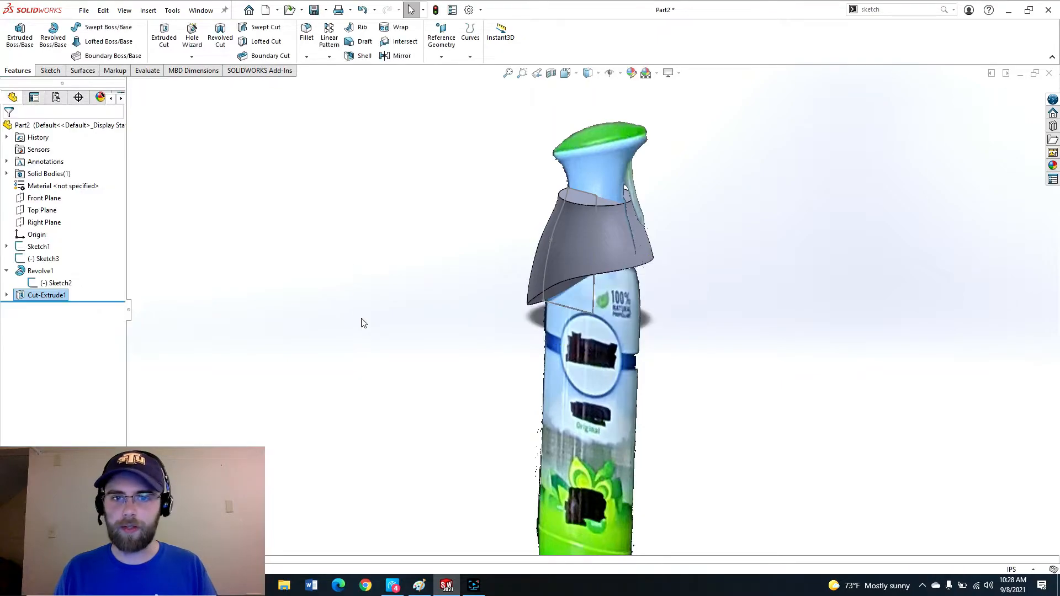
# Orbit and zoom around the model to inspect the cut section and the sprayer head above it.
pyautogui.moveTo(501, 272); pyautogui.dragTo(706, 273, button='middle')
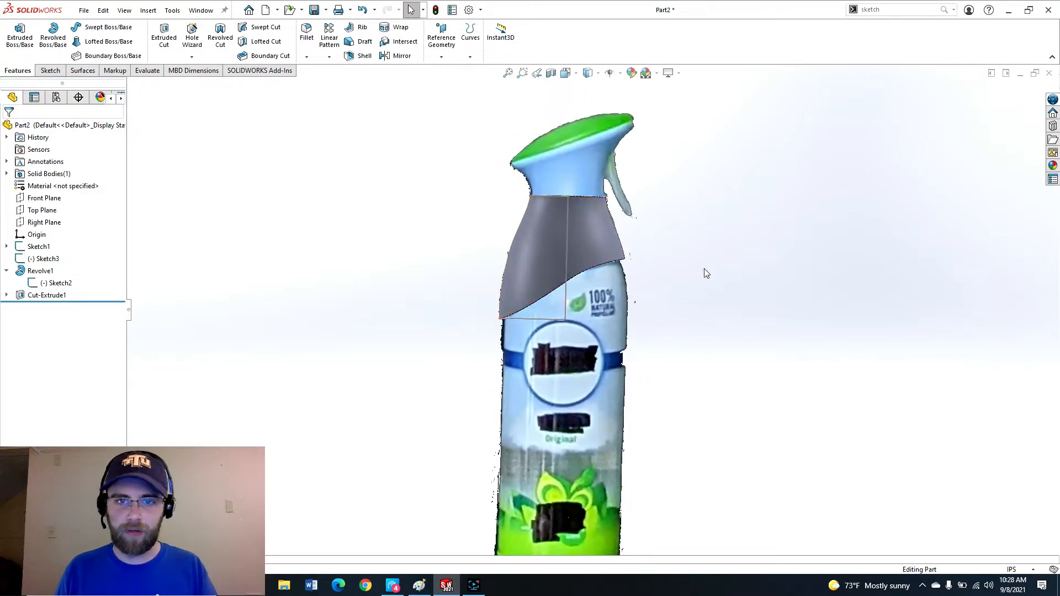
pyautogui.scroll(1, 657, 151)
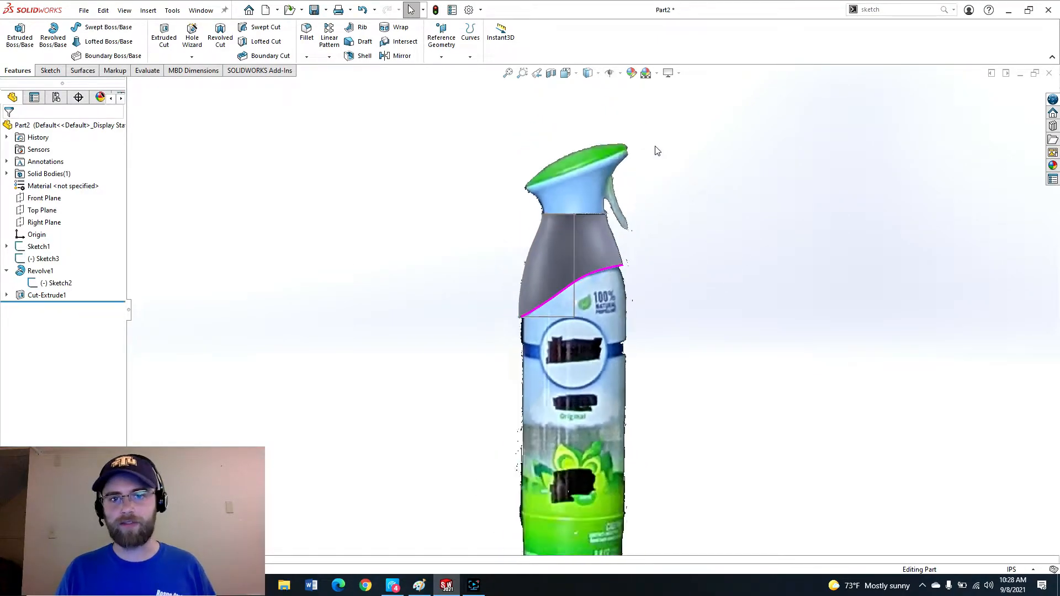
pyautogui.scroll(-2, 656, 151)
pyautogui.scroll(-2, 574, 293)
pyautogui.moveTo(582, 297); pyautogui.dragTo(565, 254, button='middle')
pyautogui.scroll(-3, 552, 331)
pyautogui.scroll(4, 562, 339)
pyautogui.moveTo(562, 332); pyautogui.dragTo(617, 277, button='middle')
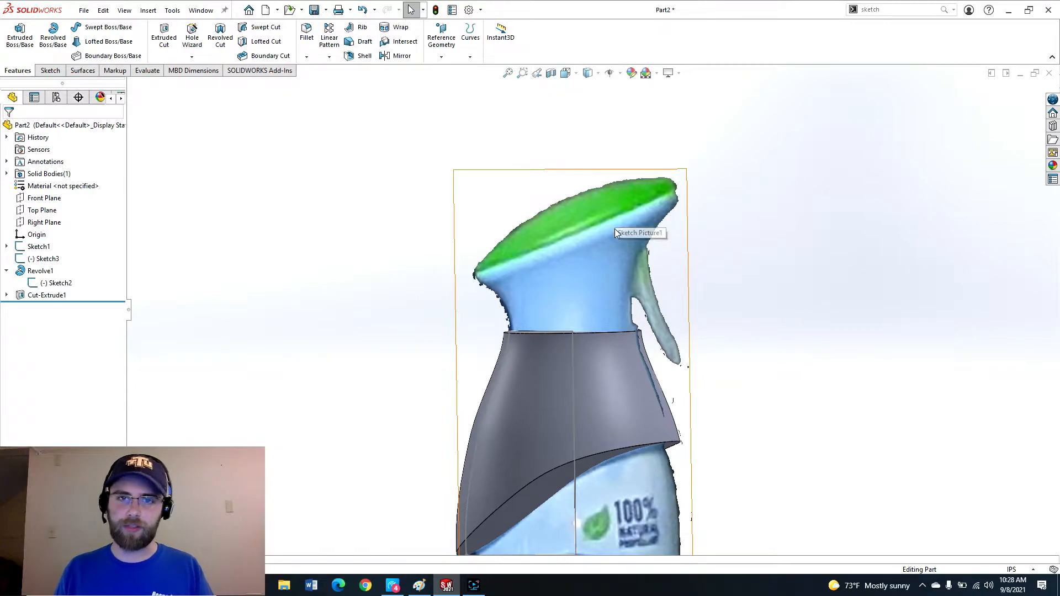
pyautogui.scroll(2, 657, 213)
pyautogui.moveTo(656, 246); pyautogui.dragTo(686, 310, button='middle')
pyautogui.scroll(-3, 668, 318)
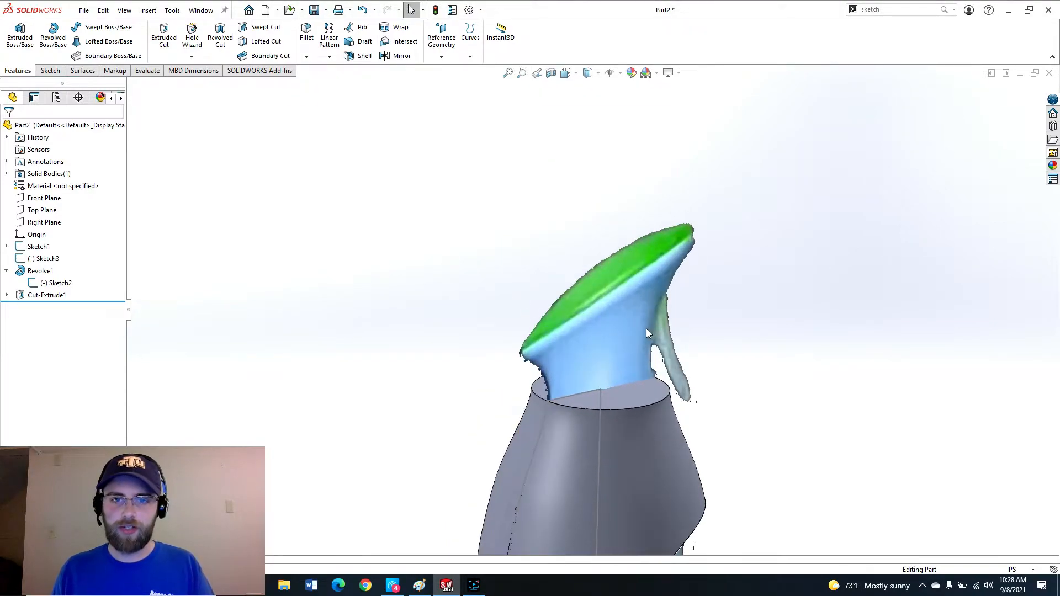
pyautogui.scroll(2, 638, 361)
pyautogui.scroll(-2, 636, 364)
pyautogui.scroll(2, 606, 345)
pyautogui.scroll(-3, 605, 344)
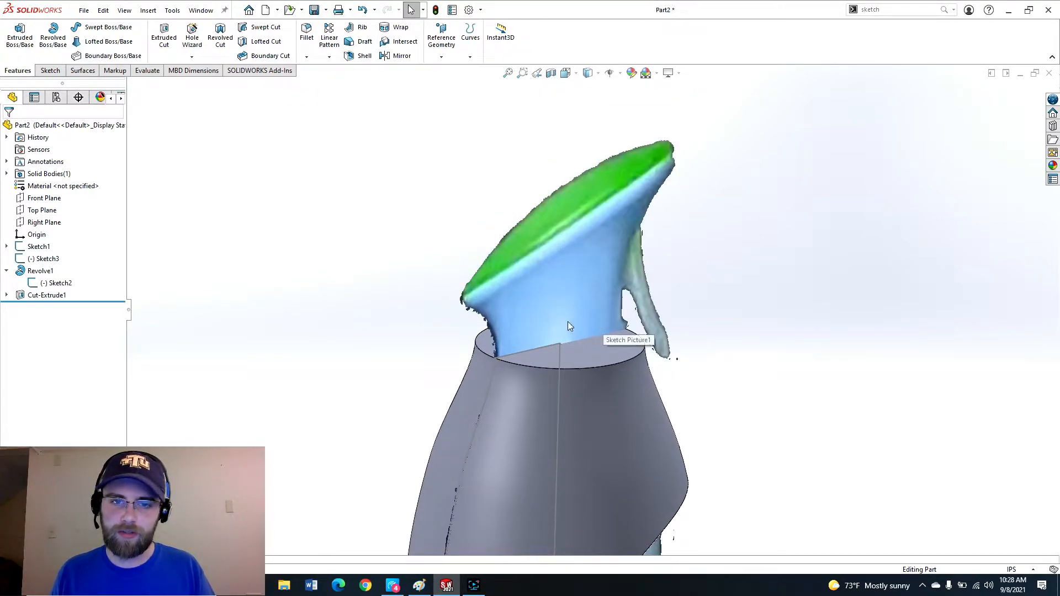
pyautogui.moveTo(564, 311); pyautogui.dragTo(518, 263, button='middle')
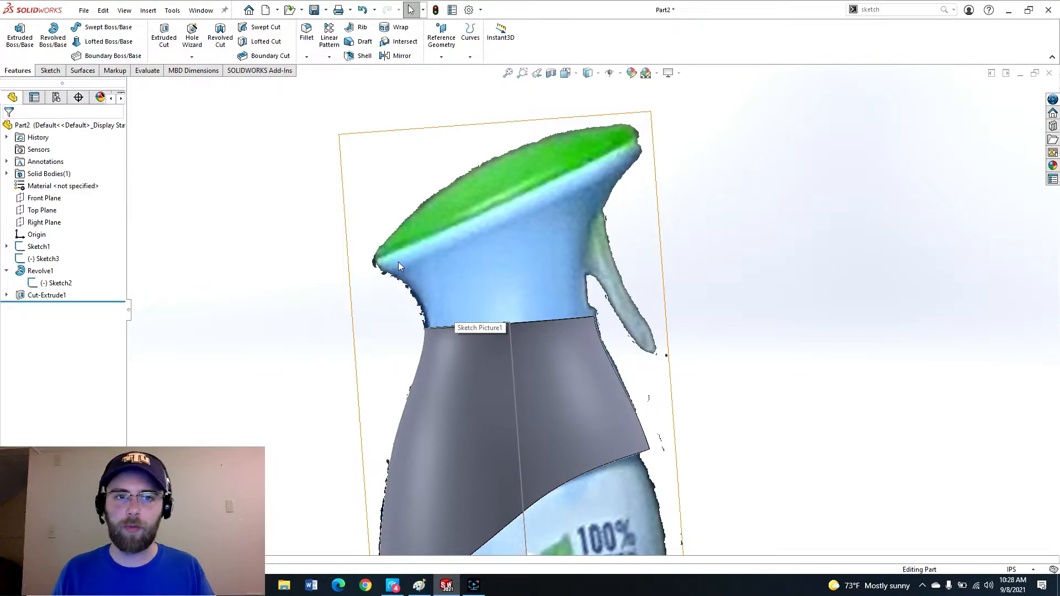
# Open a new sketch on the Front Plane.
pyautogui.click(40, 199)
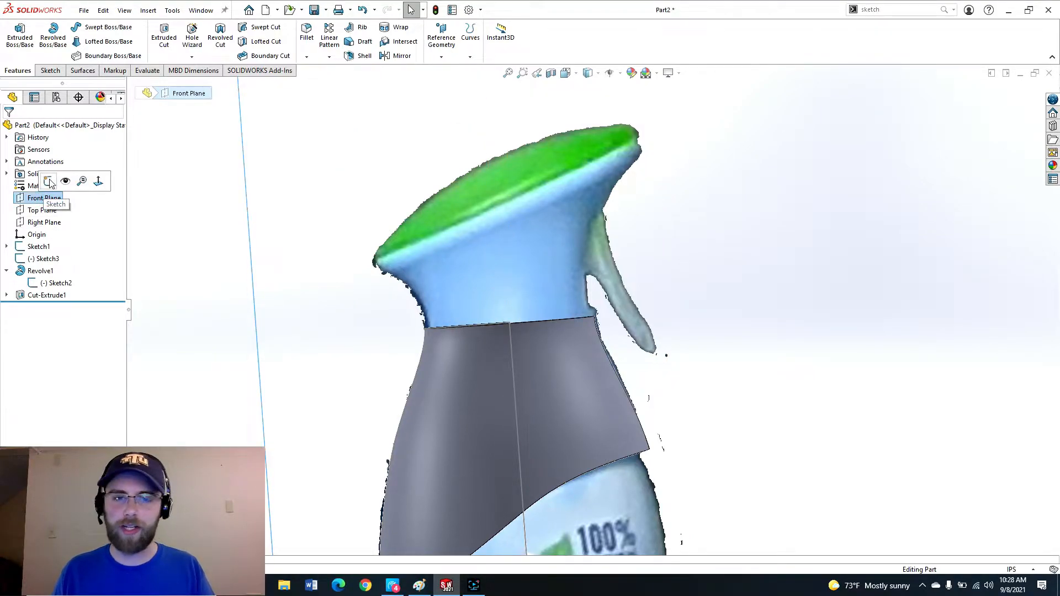
pyautogui.click(49, 182)
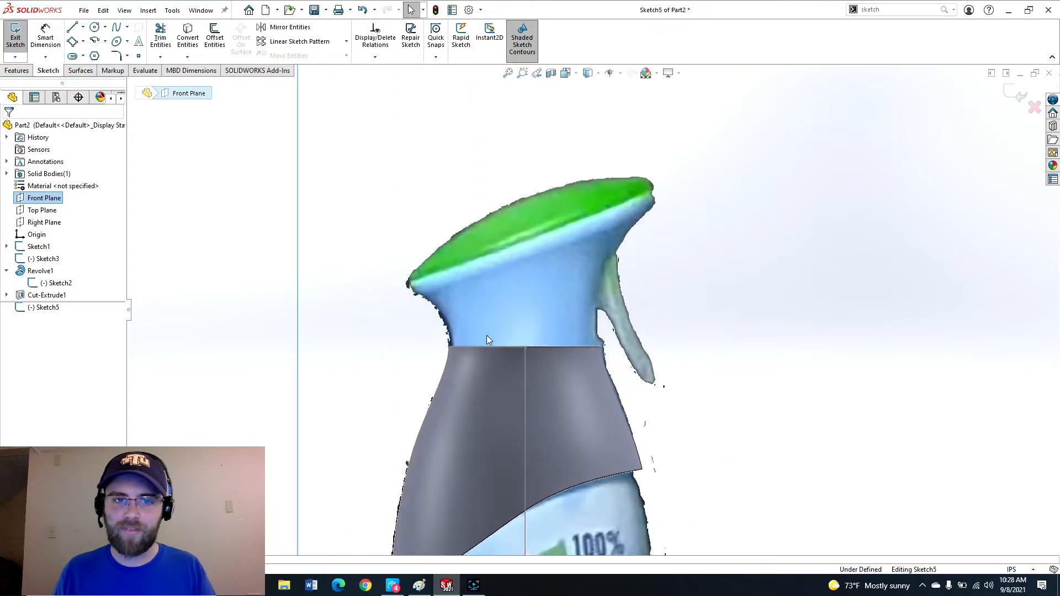
pyautogui.scroll(-2, 486, 339)
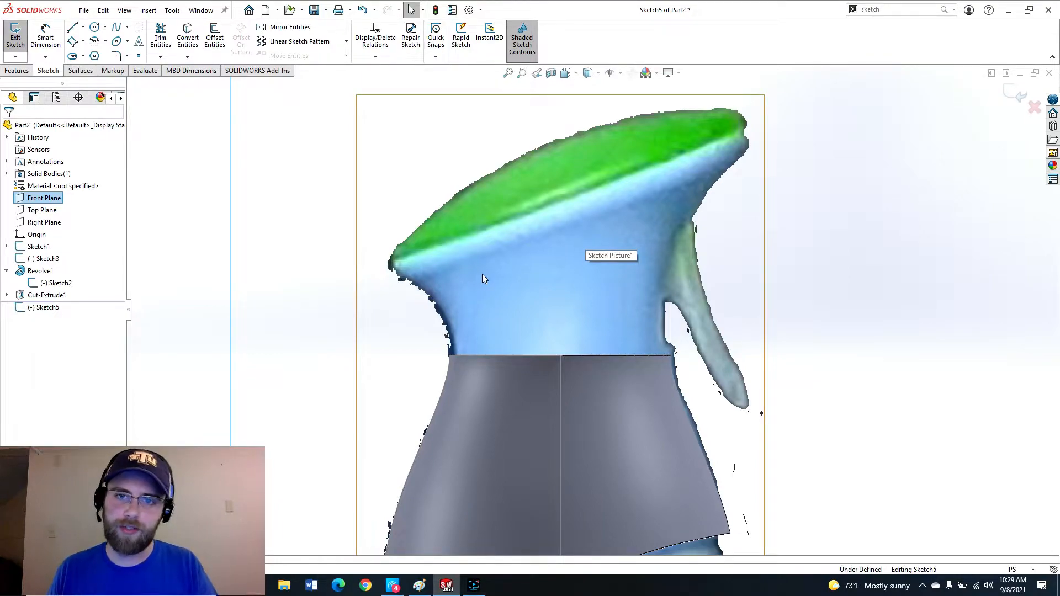
# Draw a slanted line across the sprayer head just below its green cap, extending past both sides.
pyautogui.press('l')
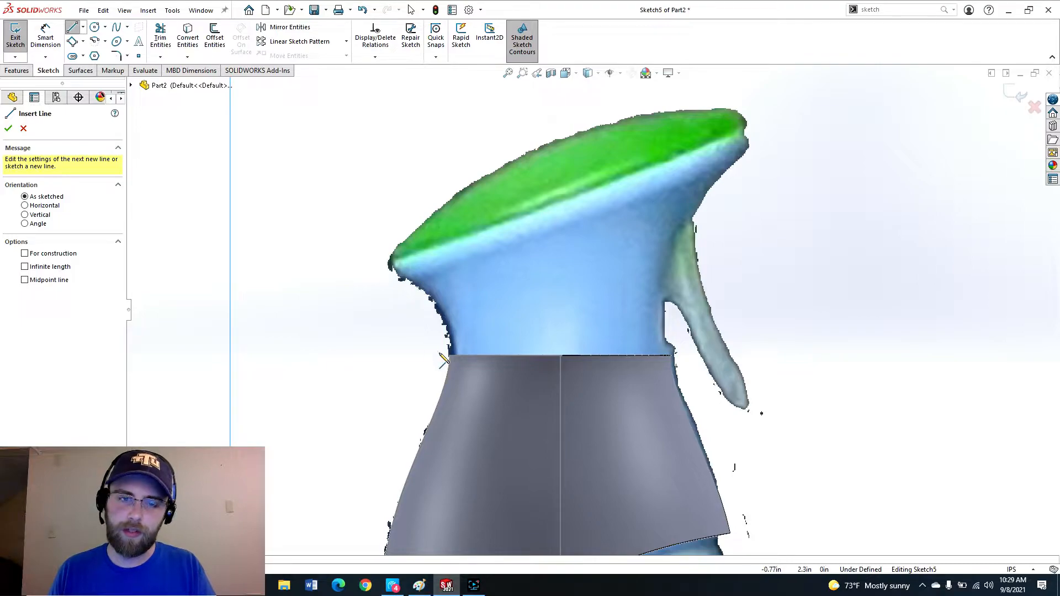
pyautogui.click(779, 147)
pyautogui.click(327, 310)
pyautogui.press('Escape')
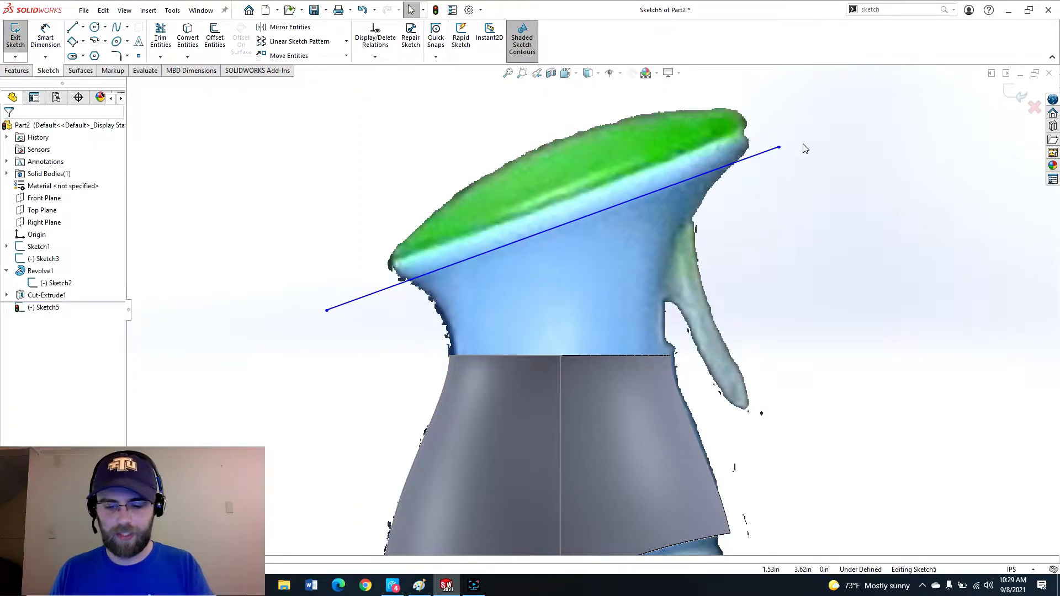
# Draw a second slanted line along the cap's lower edge and extend both its ends slightly outward.
pyautogui.press('l')
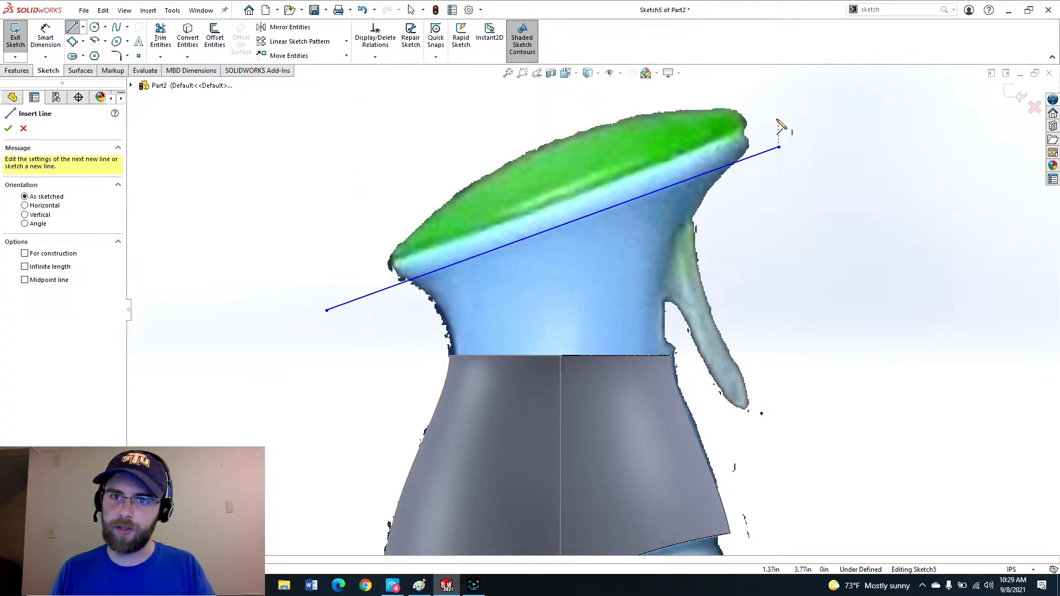
pyautogui.click(767, 119)
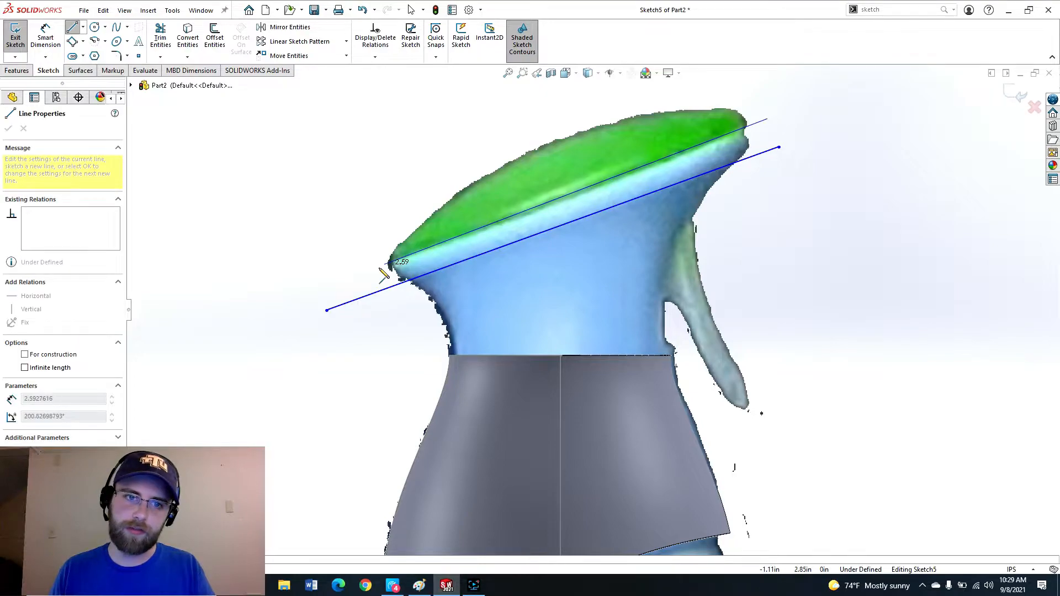
pyautogui.click(331, 287)
pyautogui.press('Escape')
pyautogui.moveTo(767, 119)
pyautogui.mouseDown()
pyautogui.moveTo(795, 132)
pyautogui.moveTo(779, 119)
pyautogui.mouseUp()
pyautogui.moveTo(331, 287); pyautogui.dragTo(319, 288)
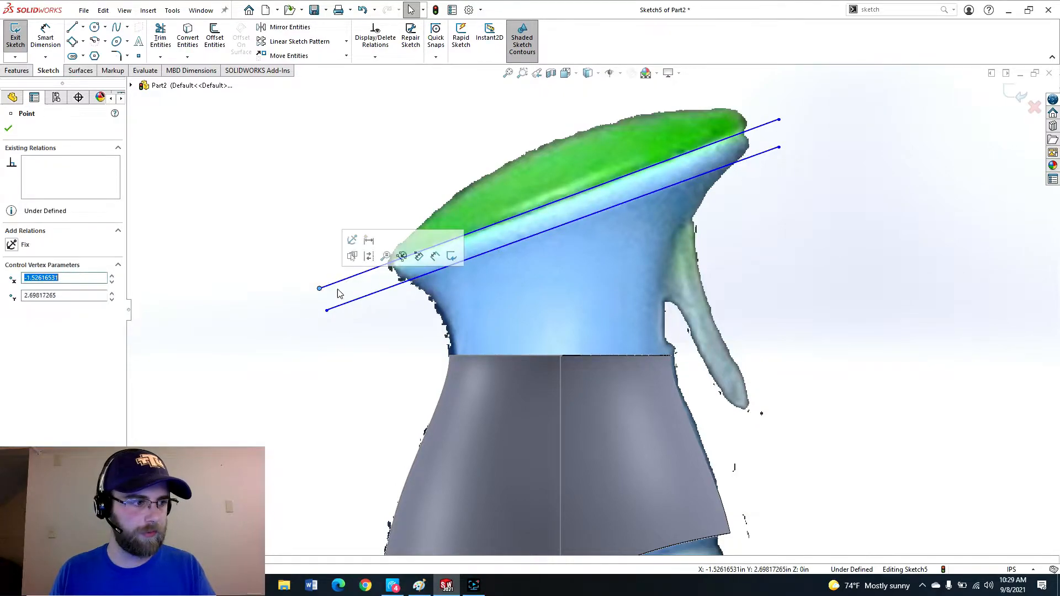
# Draw a third slanted line along the top edge of the green cap, above the two existing lines.
pyautogui.press('Escape')
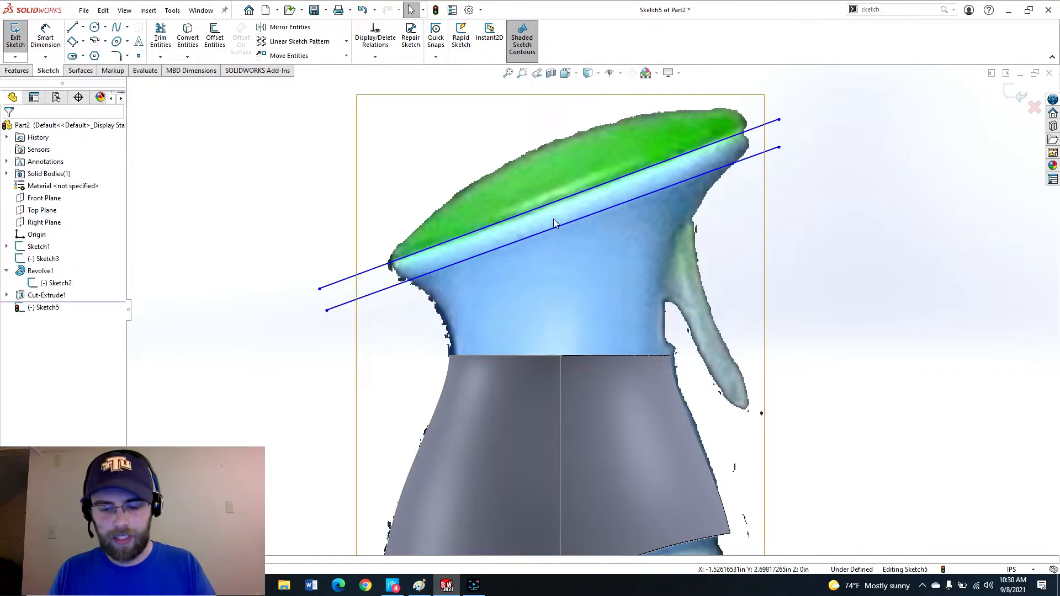
pyautogui.press('l')
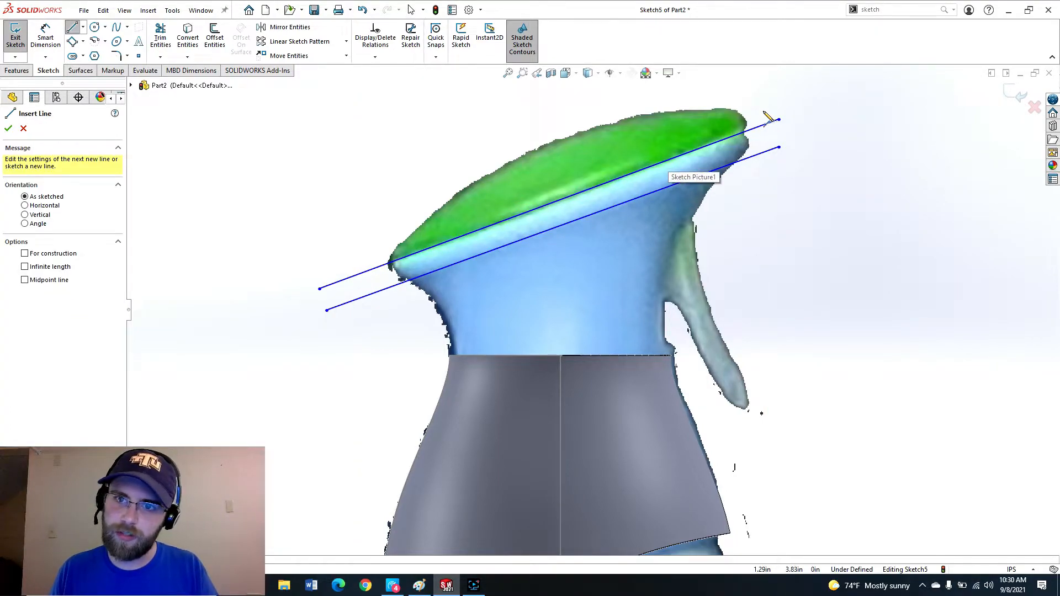
pyautogui.click(768, 112)
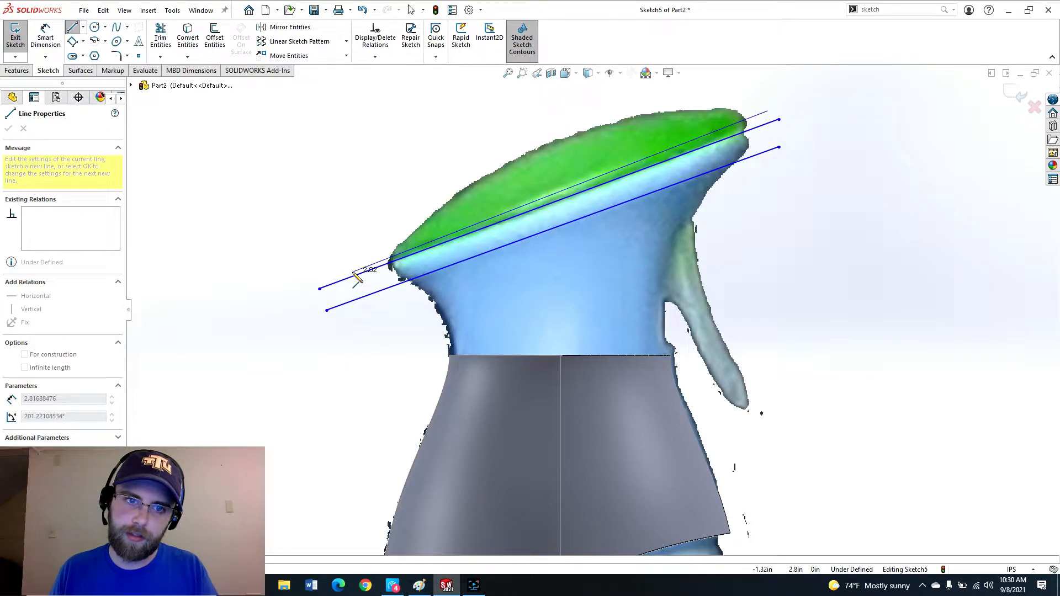
pyautogui.click(353, 273)
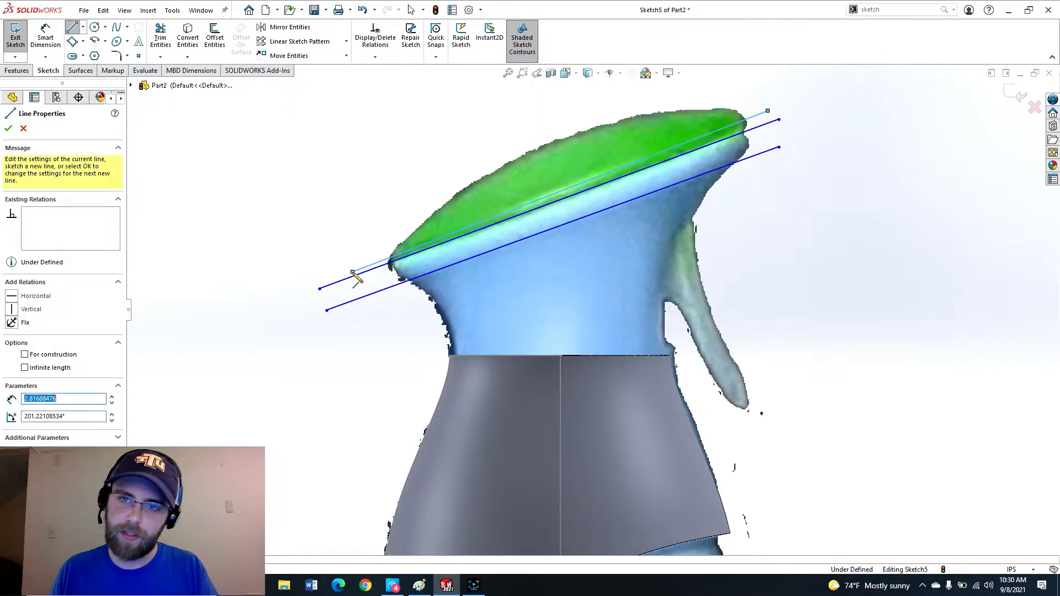
pyautogui.press('Escape')
# Extend the lowest line's right end slightly and make the two lower slanted lines parallel.
pyautogui.moveTo(779, 146); pyautogui.dragTo(792, 139)
pyautogui.click(611, 207)
pyautogui.keyDown('ctrl'); pyautogui.click(597, 187); pyautogui.keyUp('ctrl')
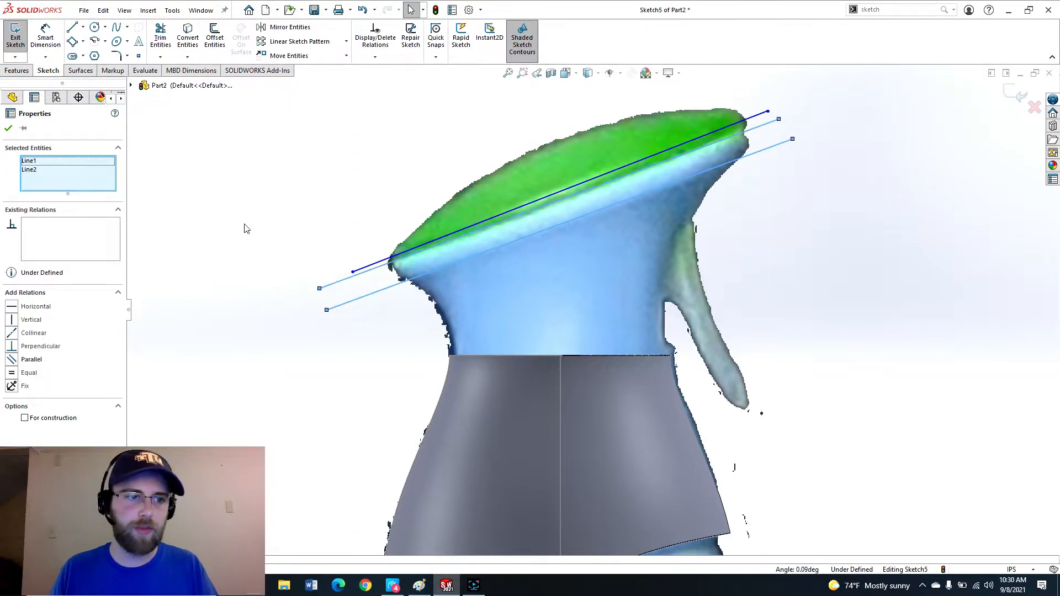
pyautogui.click(12, 360)
pyautogui.click(806, 196)
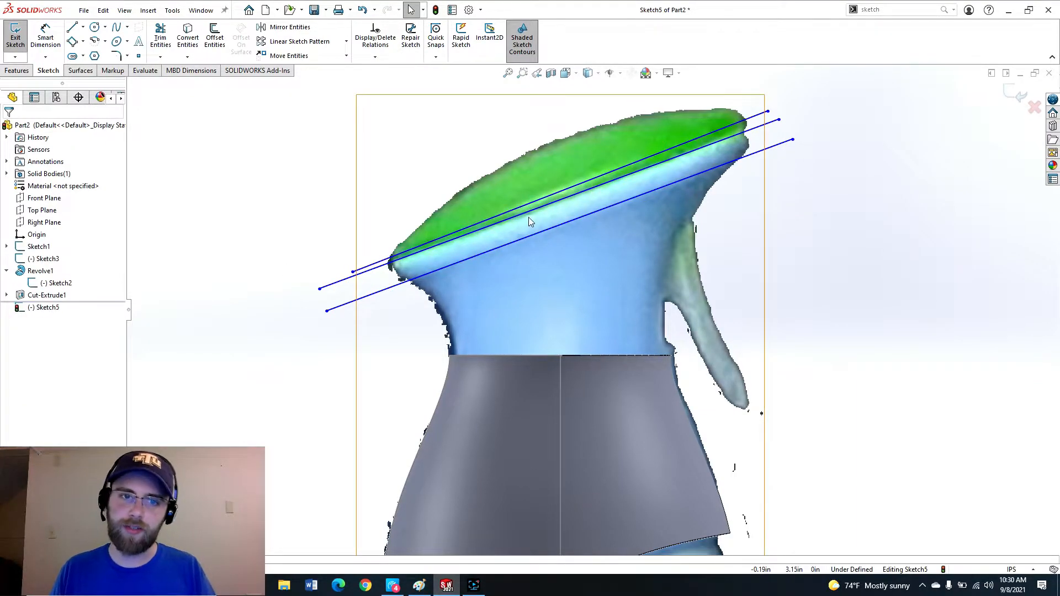
# Draw a spline from the left base of the sprayer neck up to the lowest slanted line.
pyautogui.scroll(-2, 521, 256)
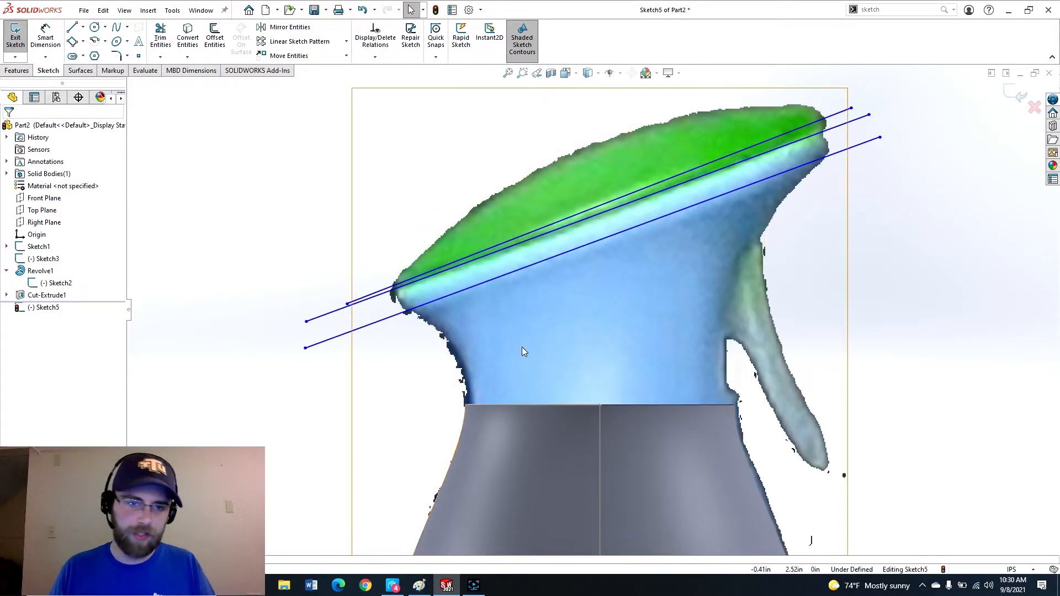
pyautogui.scroll(-2, 524, 352)
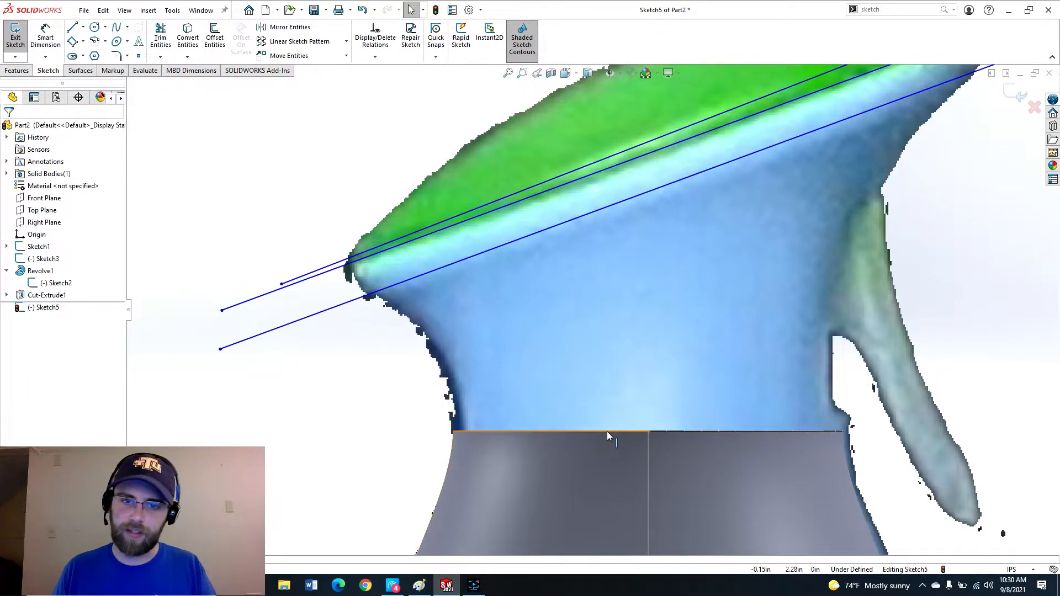
pyautogui.scroll(3, 607, 431)
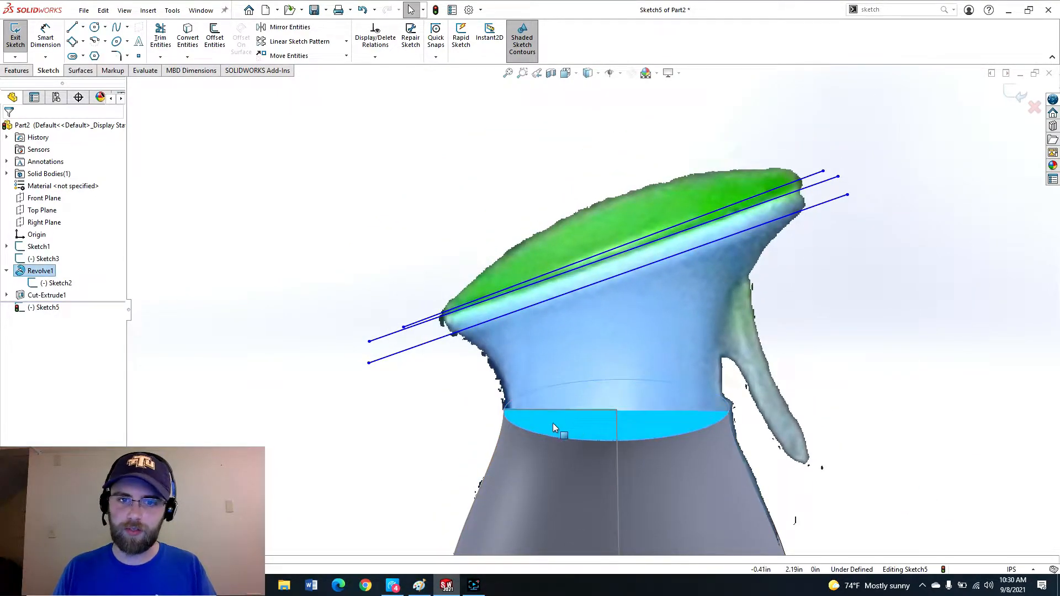
pyautogui.moveTo(552, 423)
pyautogui.mouseDown(button='middle')
pyautogui.moveTo(585, 402)
pyautogui.moveTo(607, 352)
pyautogui.mouseUp(button='middle')
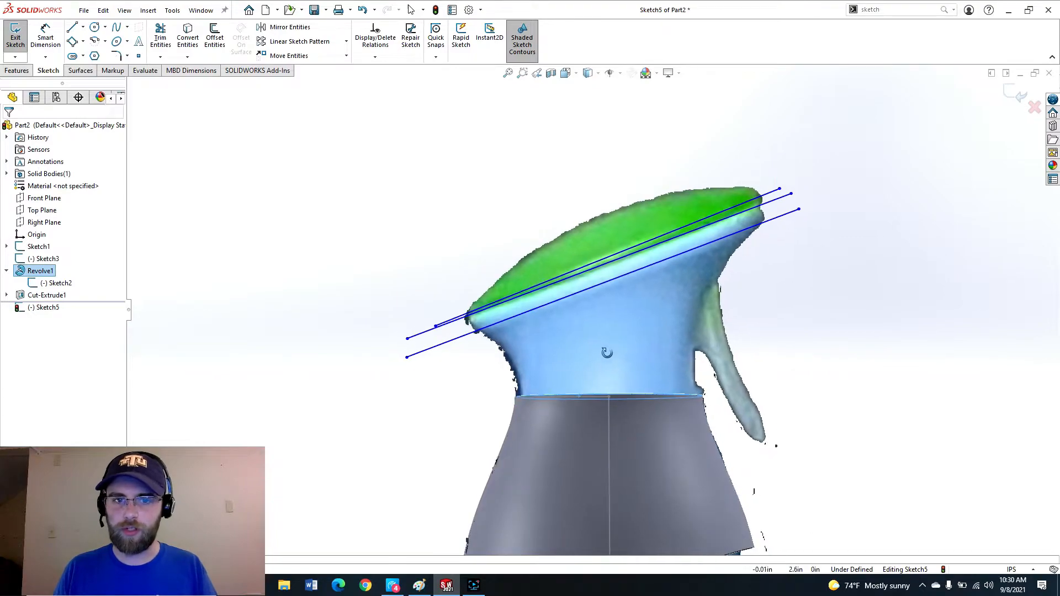
pyautogui.click(467, 335)
pyautogui.click(451, 383)
pyautogui.click(457, 339)
pyautogui.click(457, 372)
pyautogui.scroll(8, 522, 348)
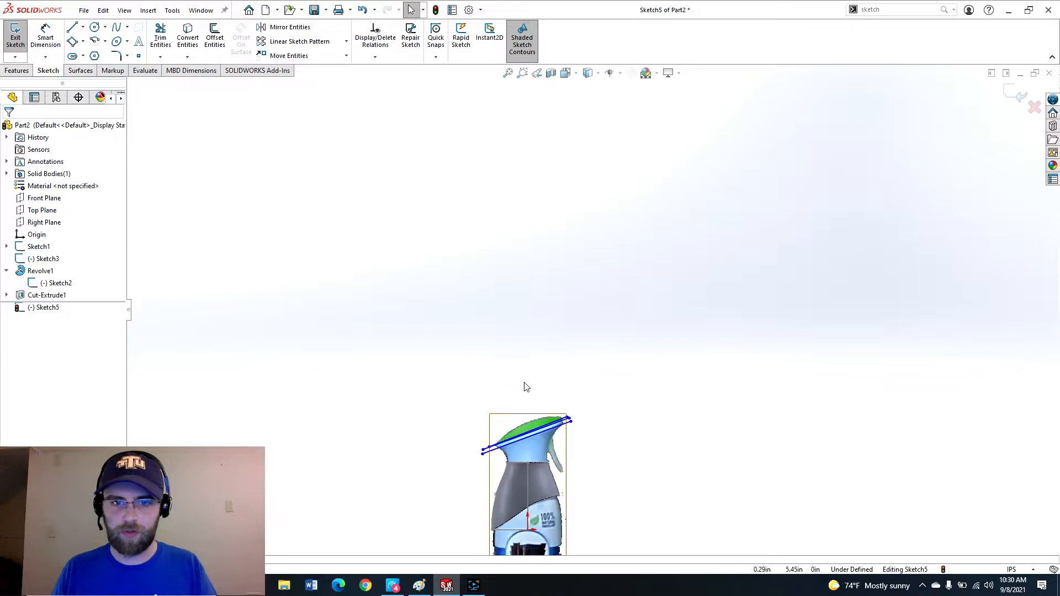
pyautogui.scroll(-10, 531, 458)
pyautogui.moveTo(508, 409); pyautogui.dragTo(554, 419, button='right')
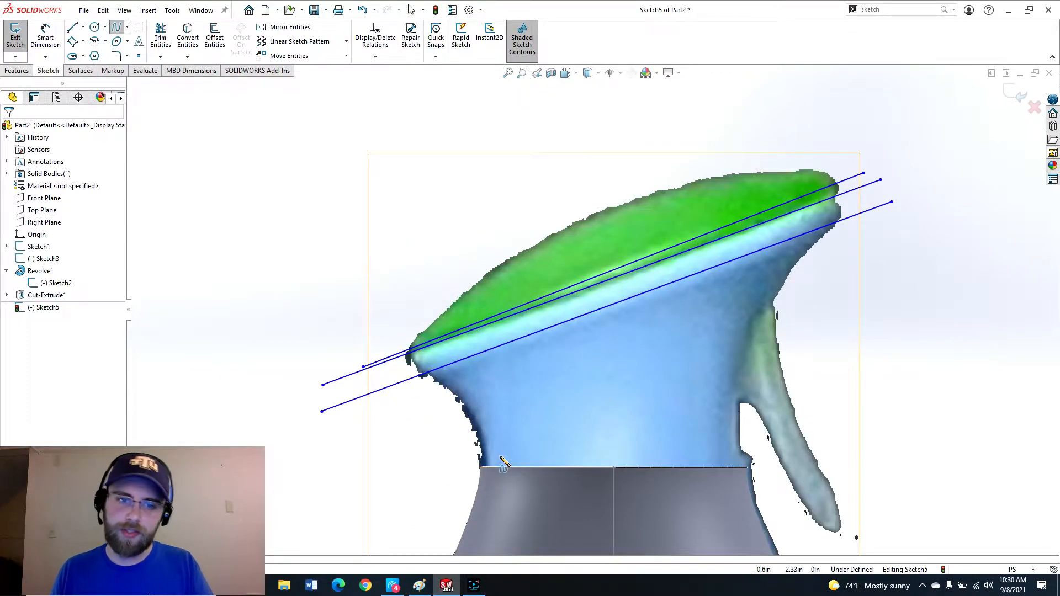
pyautogui.scroll(-1, 487, 468)
pyautogui.click(490, 442)
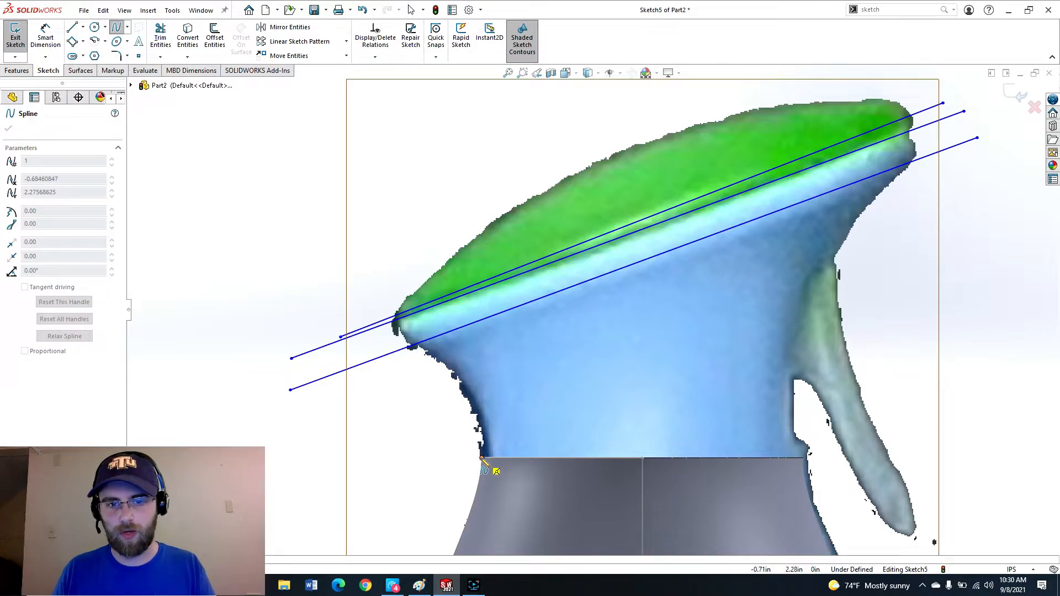
pyautogui.click(481, 458)
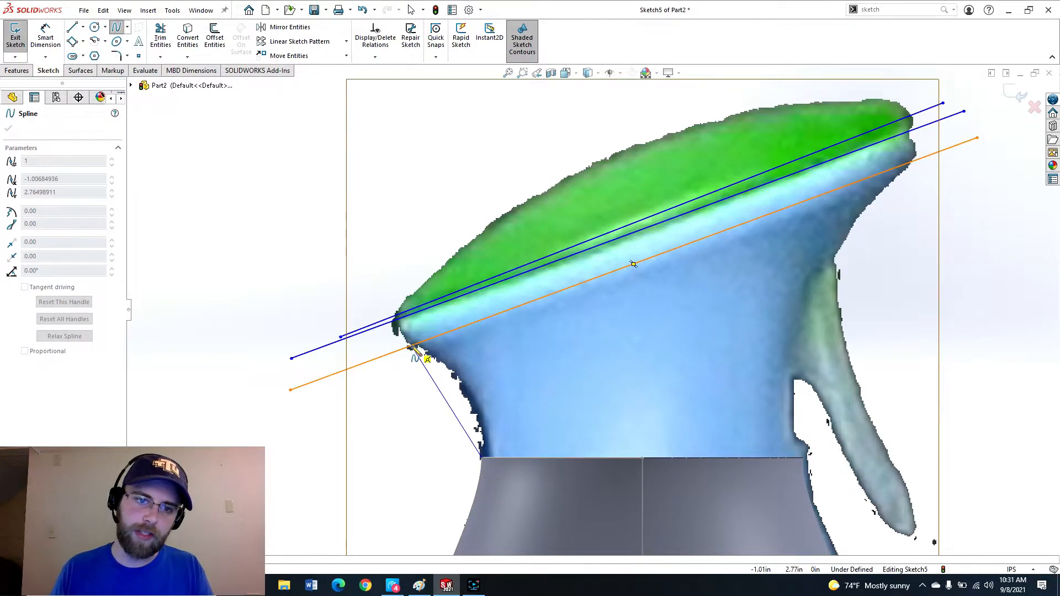
pyautogui.doubleClick(414, 347)
pyautogui.press('Escape')
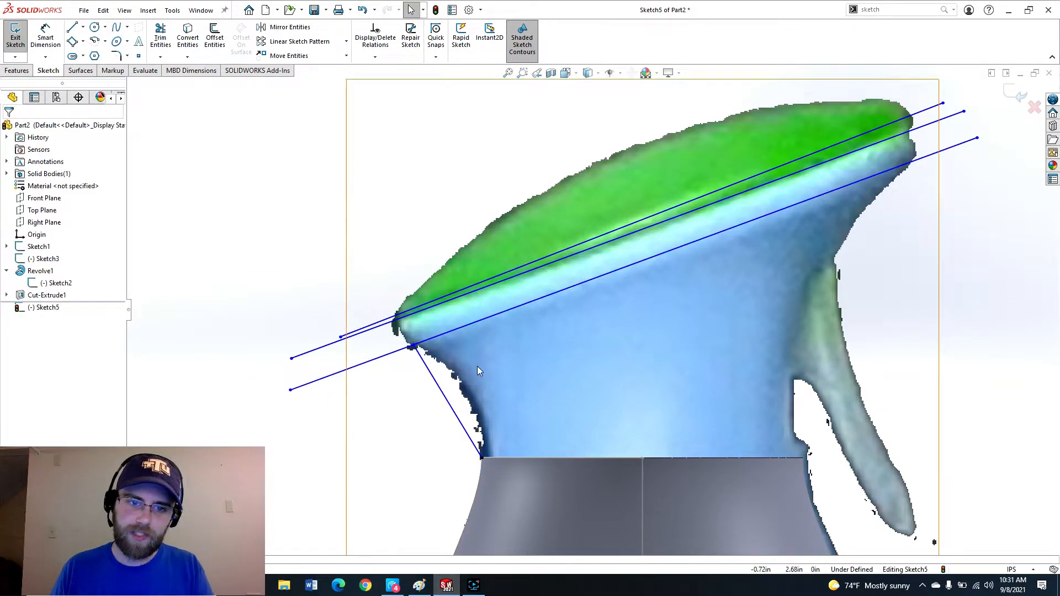
# Bend the left spline to follow the neck's curved outline and make its lower end vertical.
pyautogui.click(450, 409)
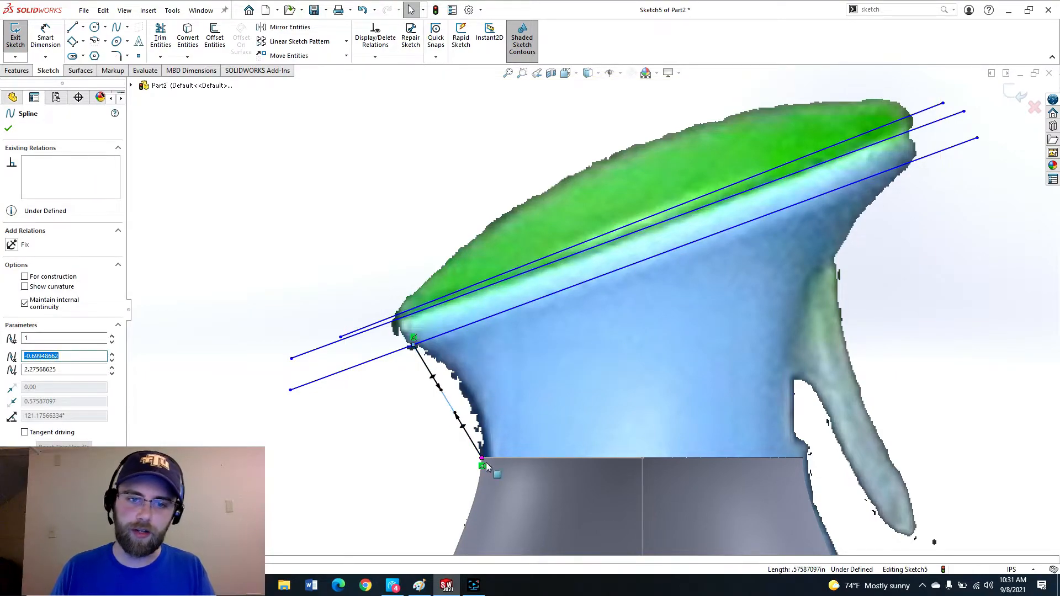
pyautogui.moveTo(449, 406); pyautogui.dragTo(471, 387)
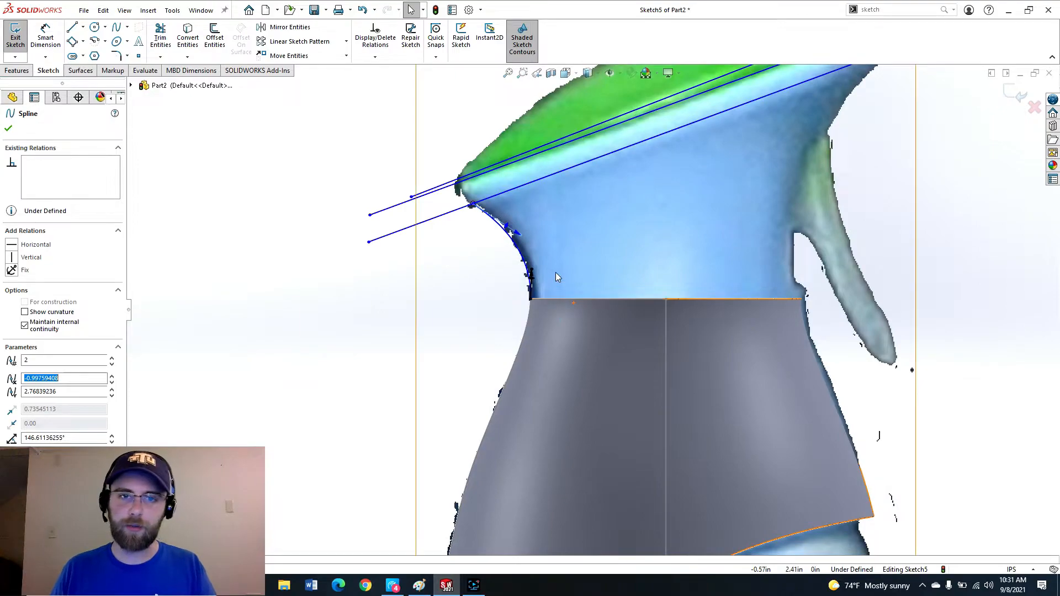
pyautogui.scroll(-2, 543, 267)
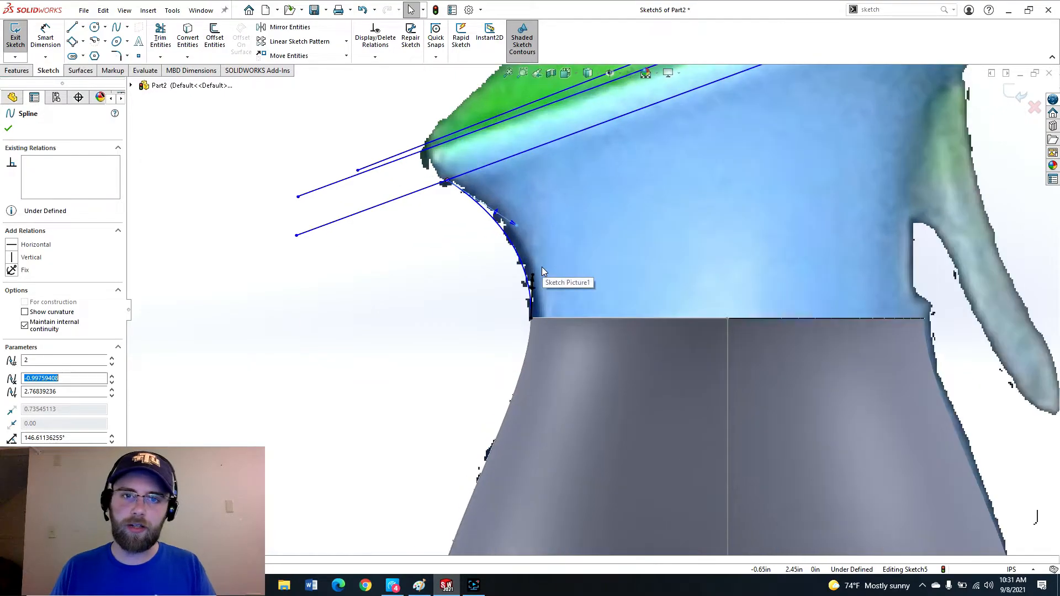
pyautogui.moveTo(530, 321); pyautogui.dragTo(531, 284)
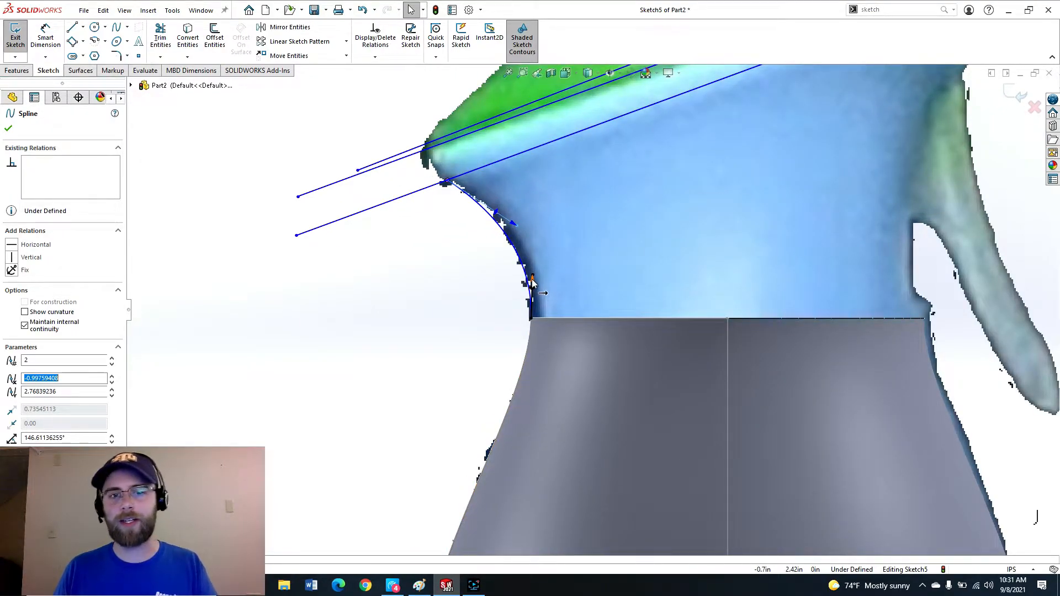
pyautogui.click(532, 279)
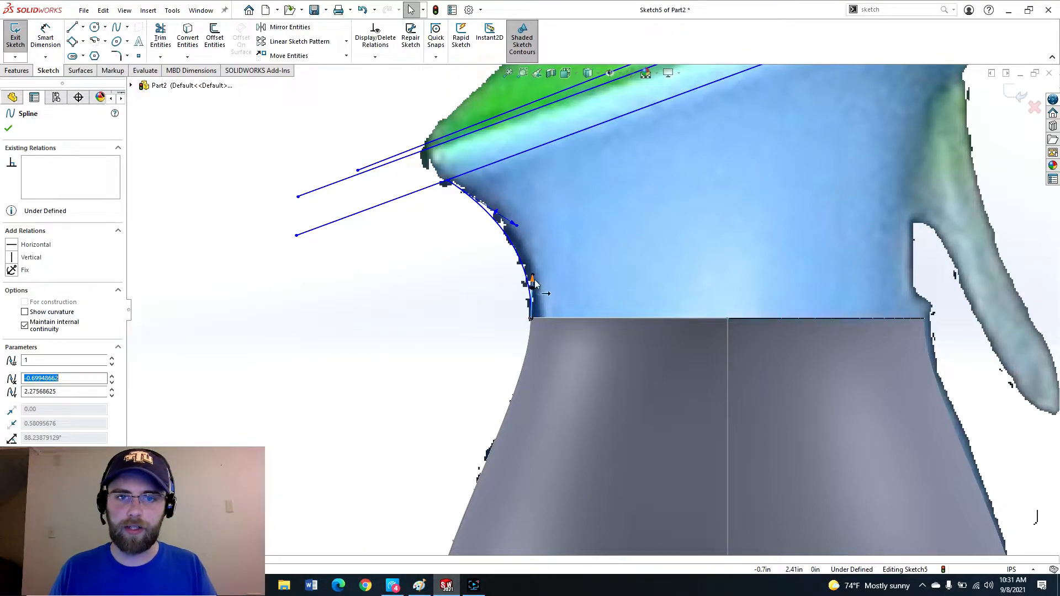
pyautogui.click(12, 259)
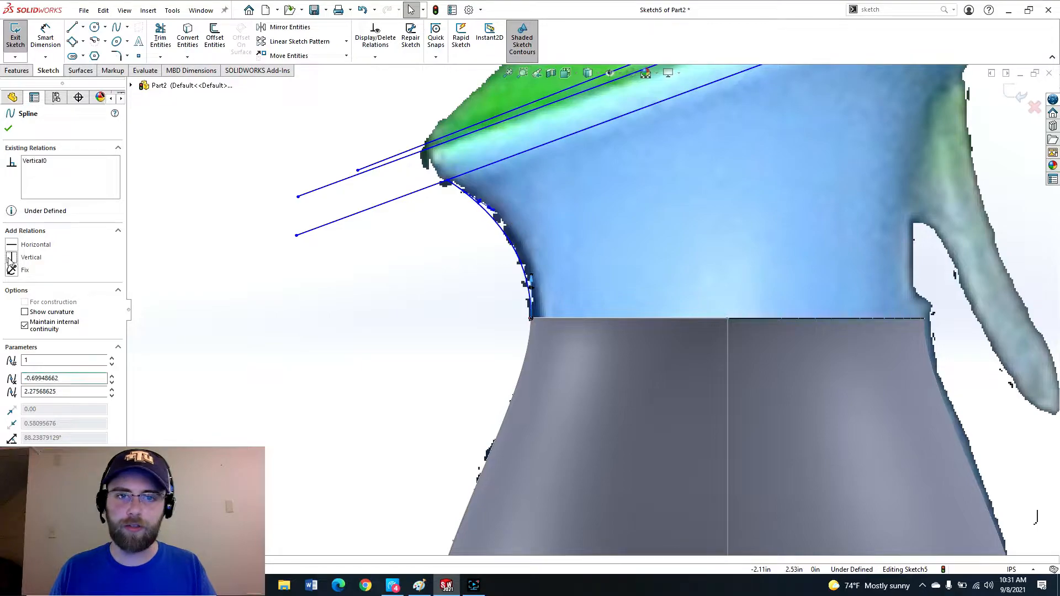
pyautogui.click(473, 336)
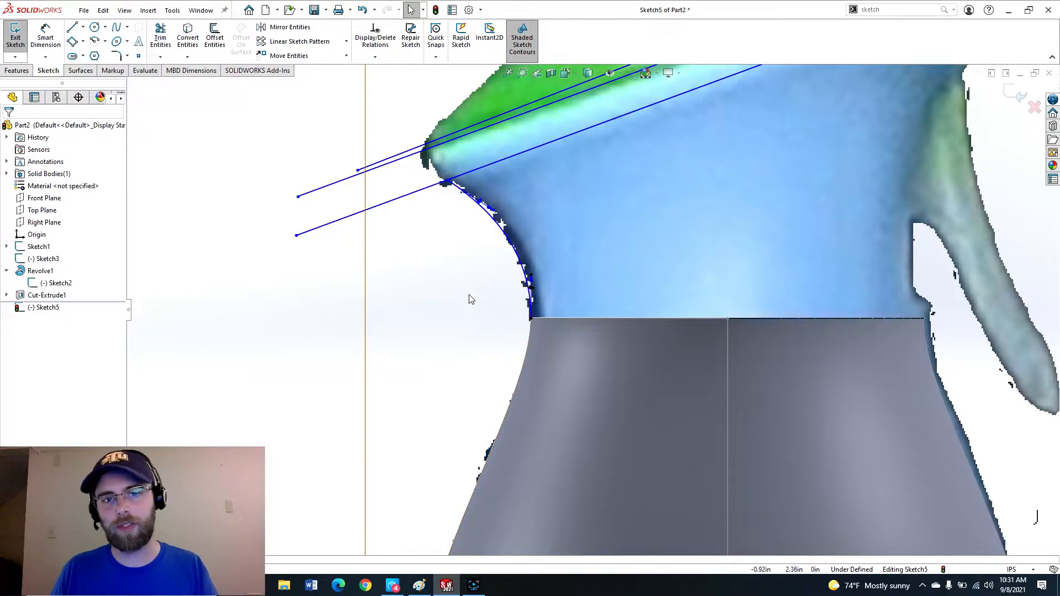
pyautogui.moveTo(494, 211); pyautogui.dragTo(498, 202)
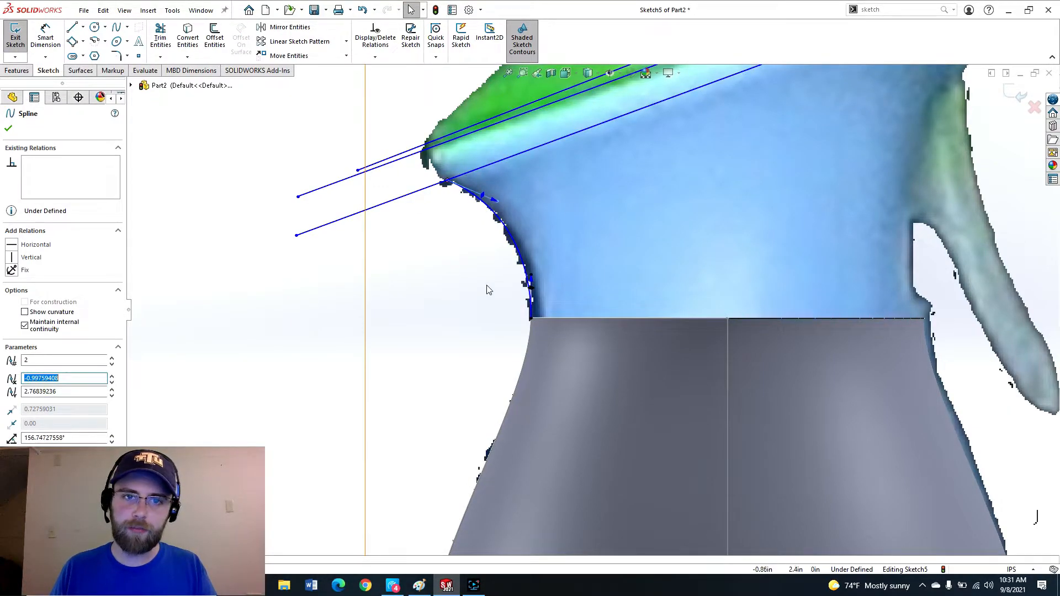
pyautogui.click(478, 307)
pyautogui.scroll(6, 477, 308)
pyautogui.scroll(-3, 698, 217)
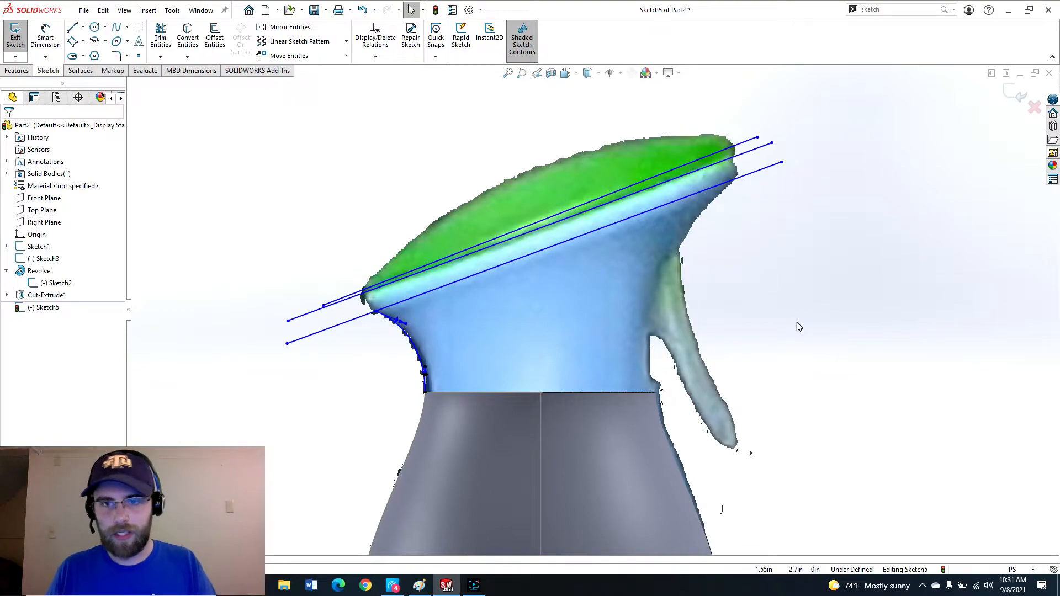
# Draw a spline up the neck's right side from its base to the lowest slanted line.
pyautogui.press('s')
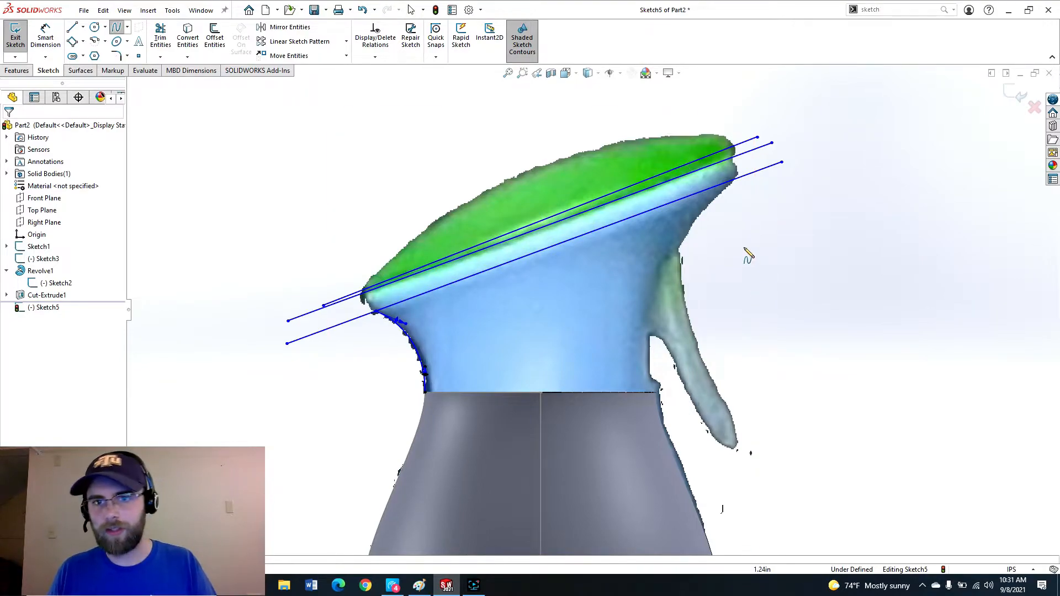
pyautogui.click(656, 392)
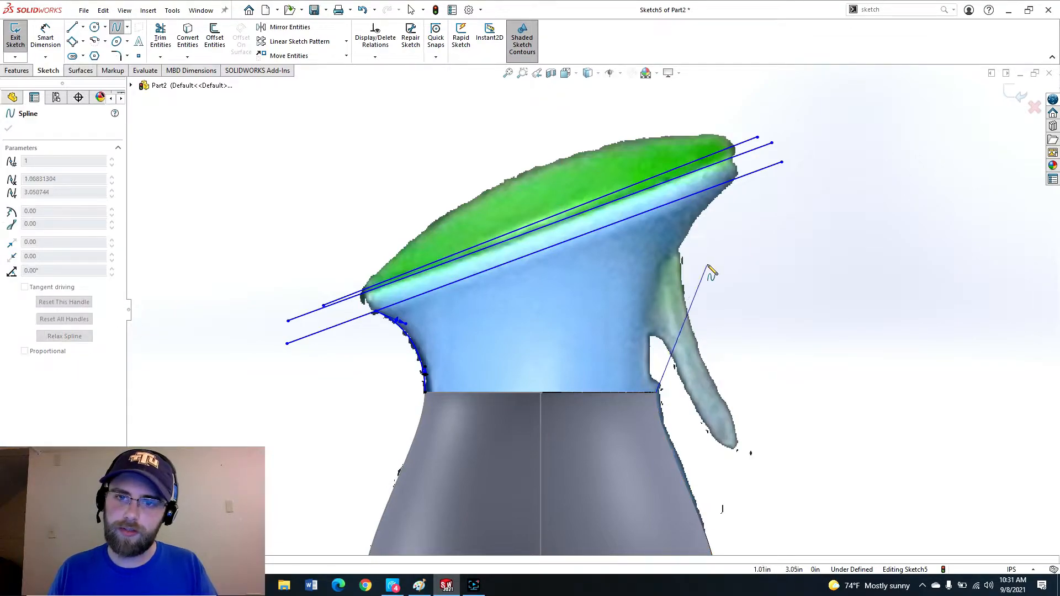
pyautogui.doubleClick(735, 179)
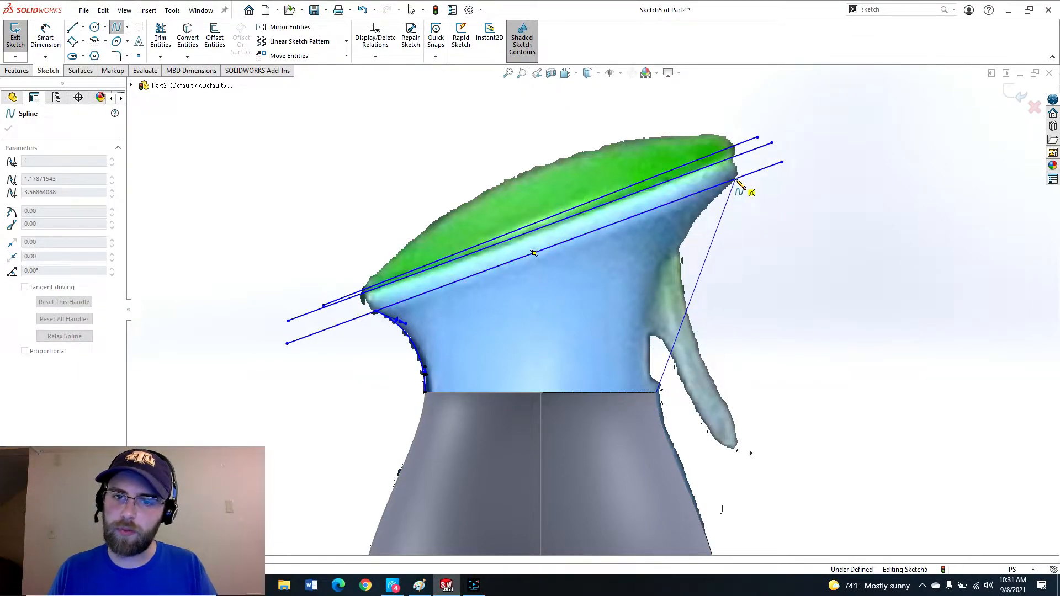
# Shape the right spline to follow the neck's curve and make its lower end vertical.
pyautogui.click(712, 248)
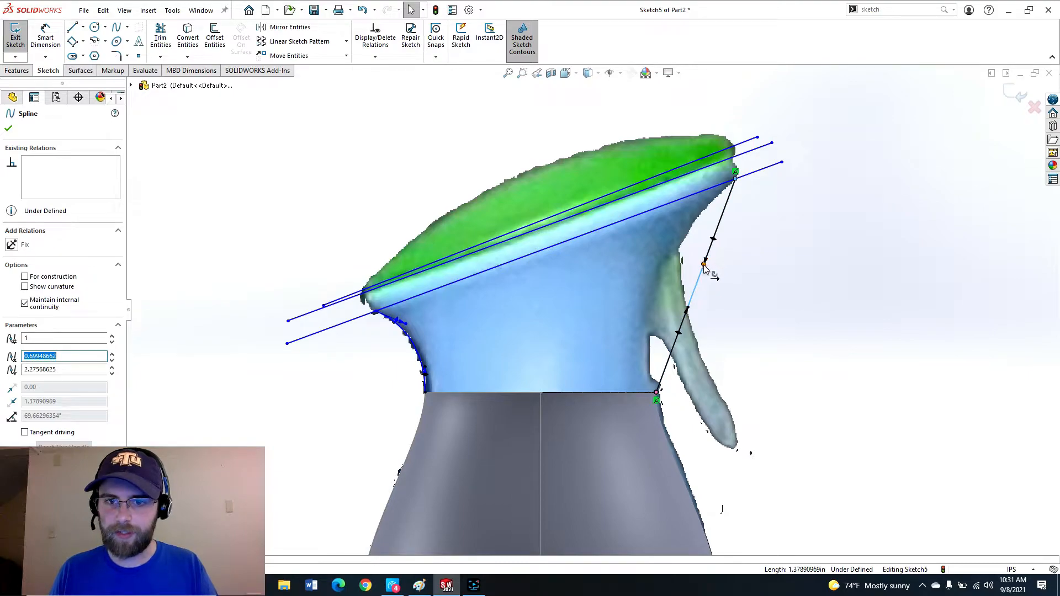
pyautogui.moveTo(704, 265); pyautogui.dragTo(674, 262)
pyautogui.click(656, 338)
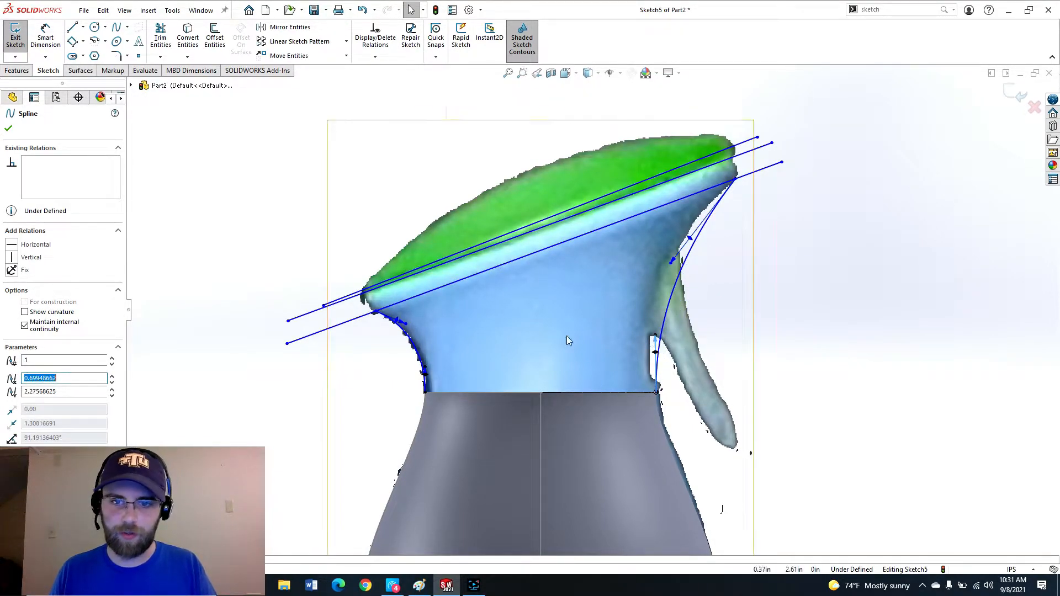
pyautogui.click(11, 259)
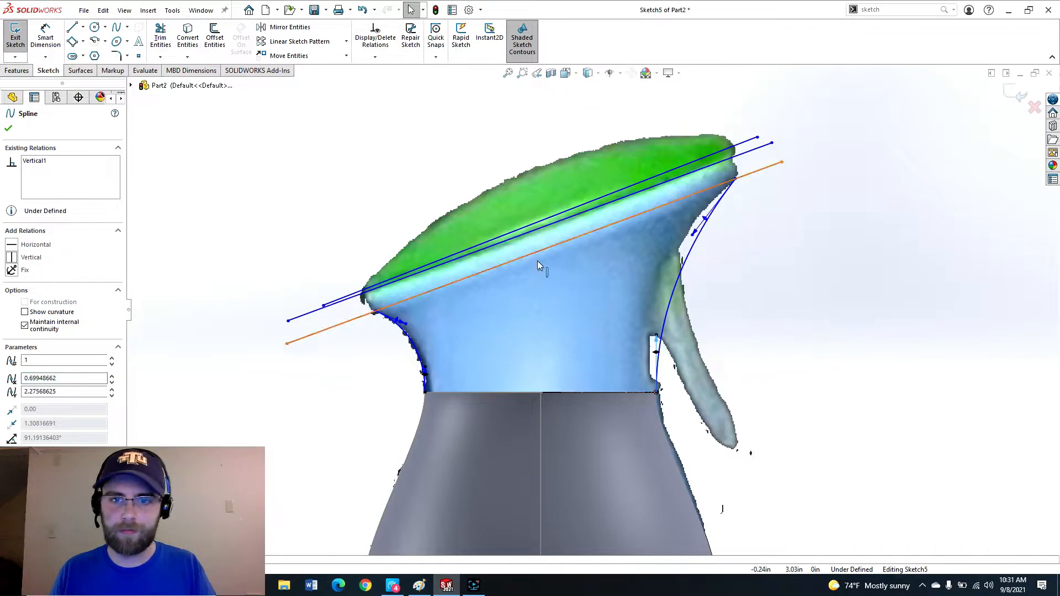
pyautogui.click(780, 268)
pyautogui.moveTo(692, 237); pyautogui.dragTo(674, 236)
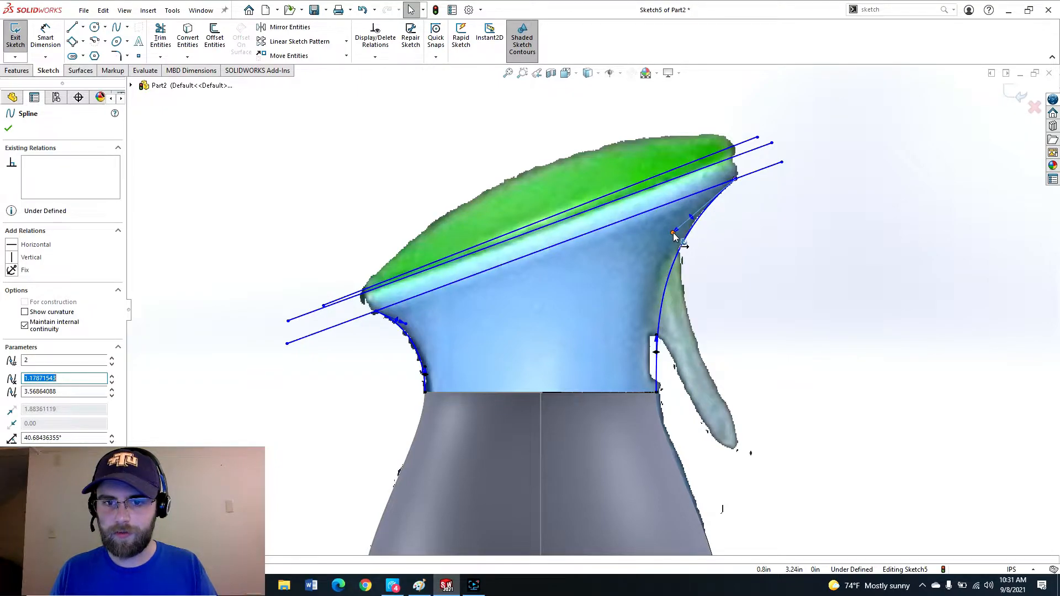
pyautogui.click(794, 301)
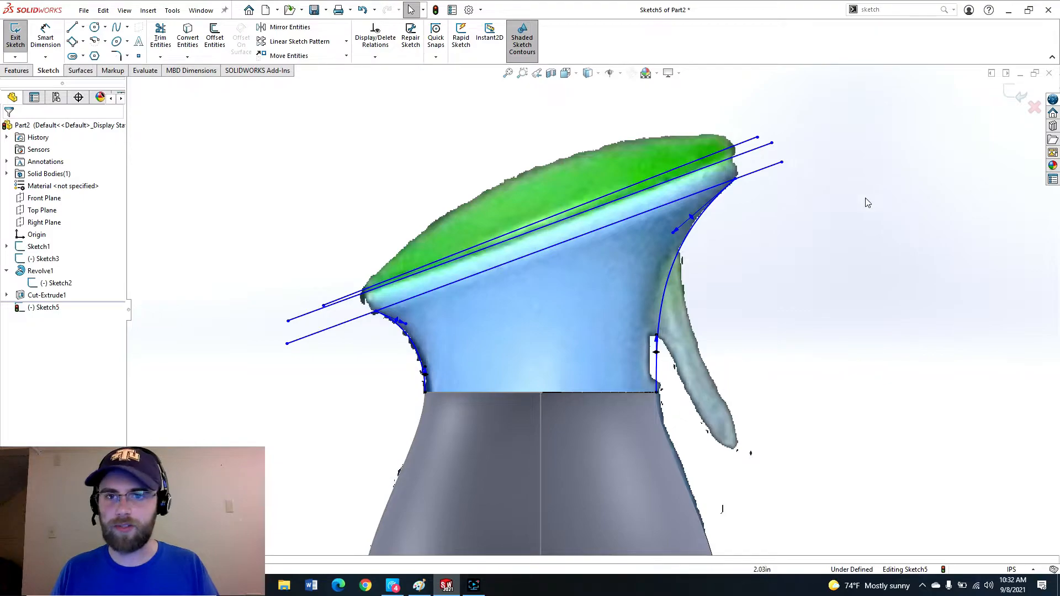
# Exit the sketch and select its lowest slanted line.
pyautogui.click(1018, 95)
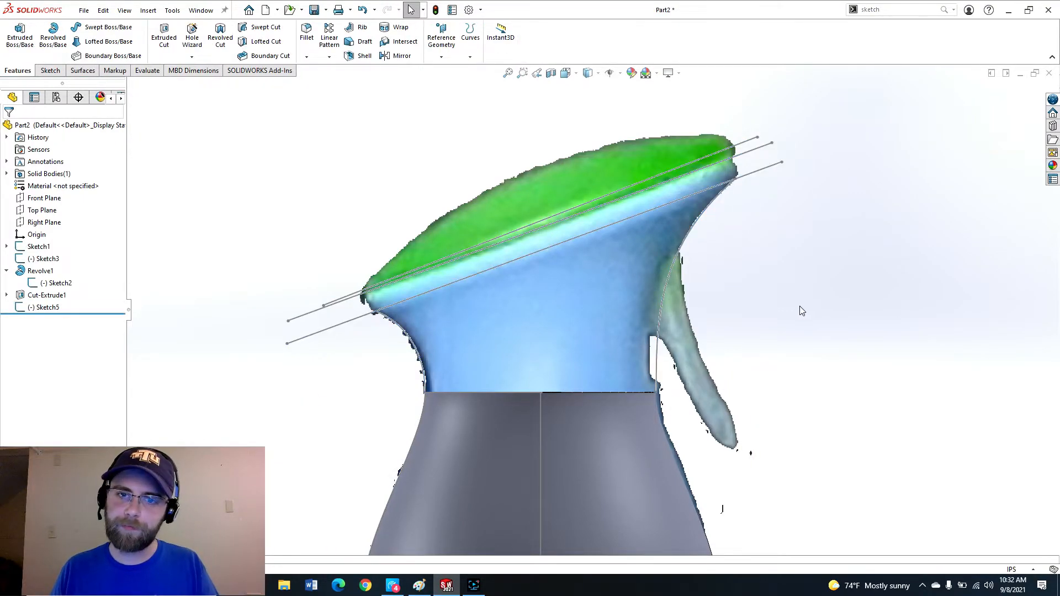
pyautogui.scroll(3, 590, 331)
pyautogui.scroll(-3, 588, 333)
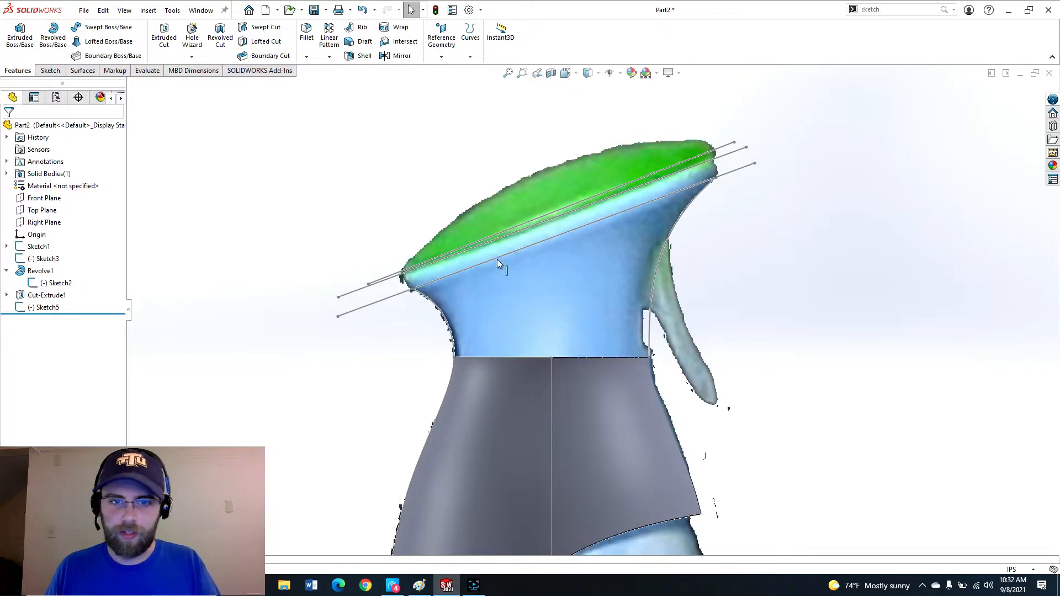
pyautogui.click(464, 272)
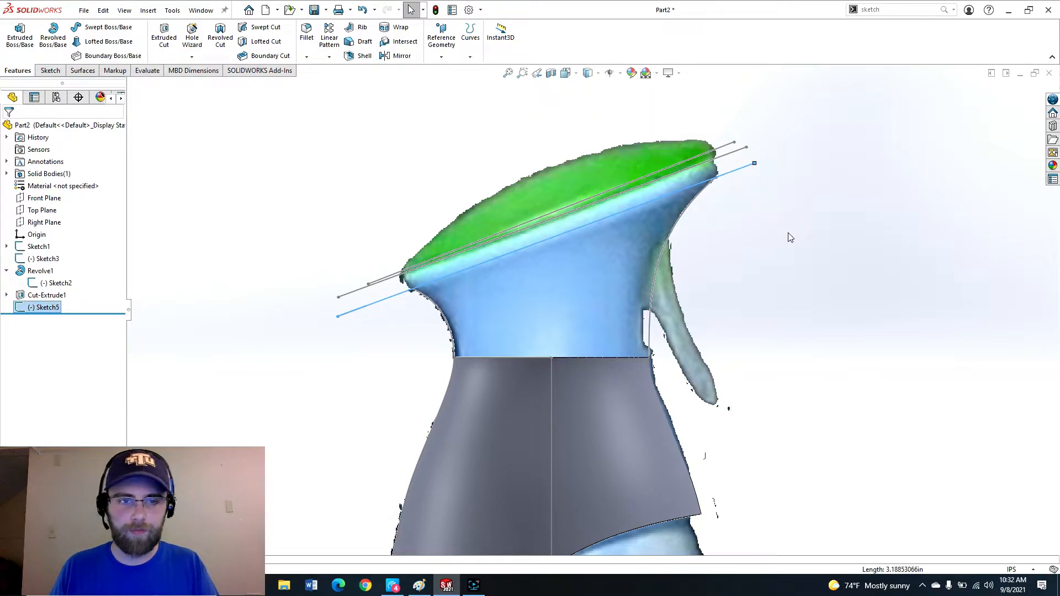
pyautogui.click(795, 248)
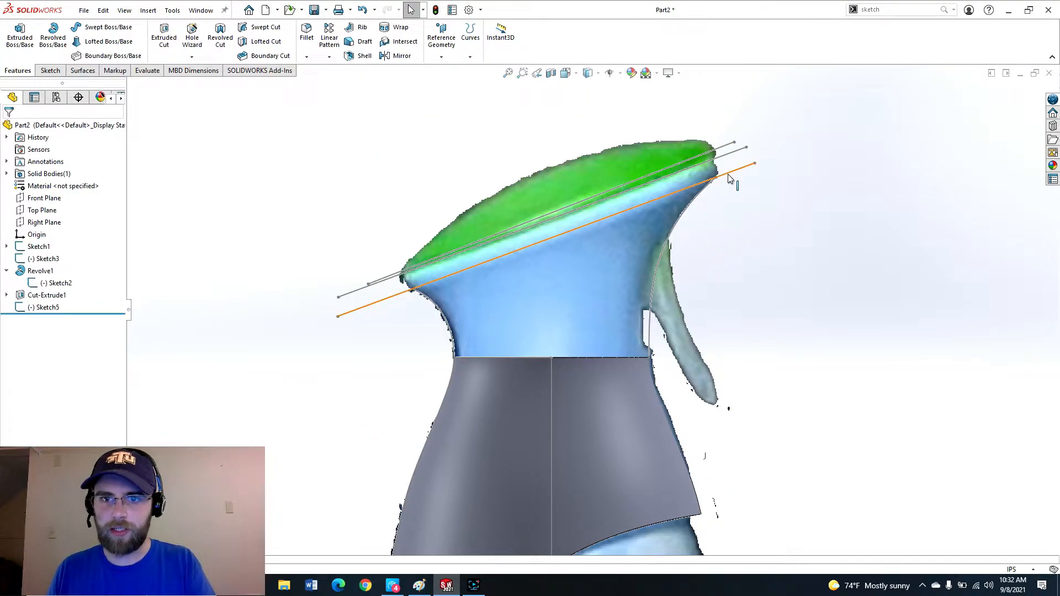
pyautogui.press('p')
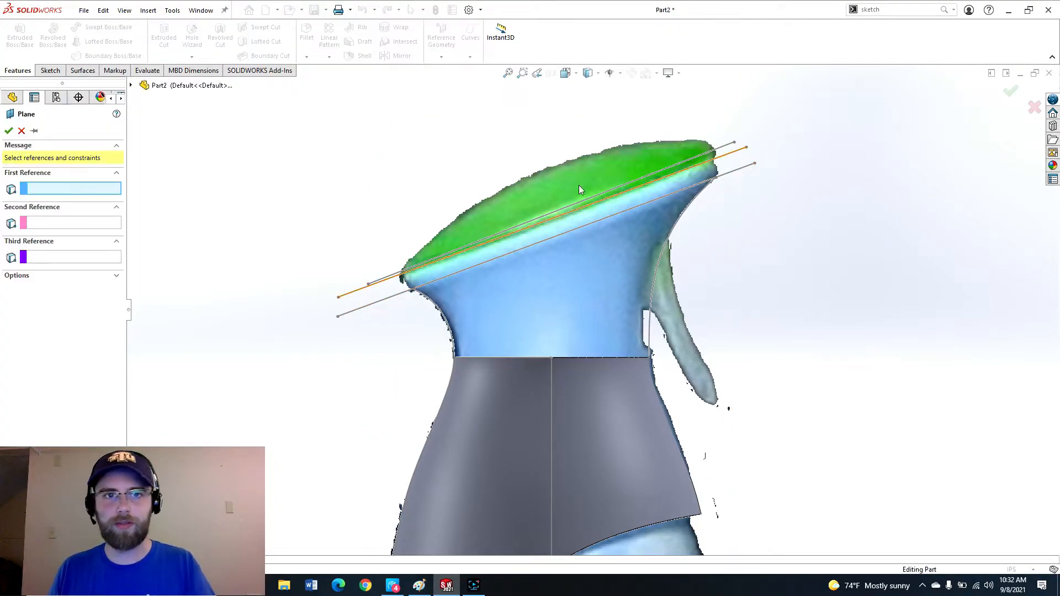
pyautogui.click(21, 131)
# Create a reference plane through the lowest slanted line, perpendicular to the Front Plane.
pyautogui.click(441, 38)
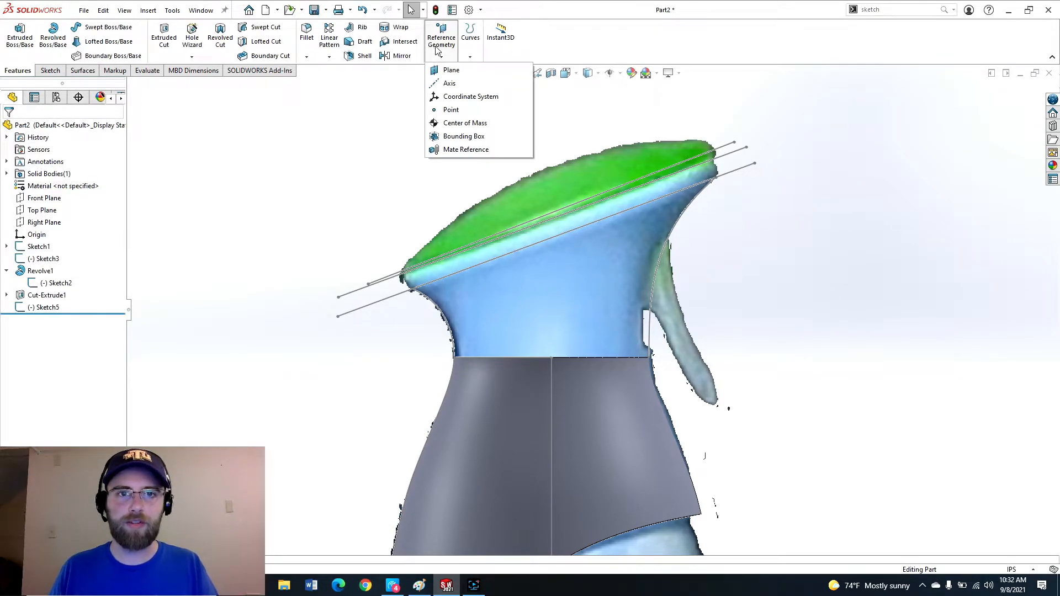
pyautogui.click(440, 69)
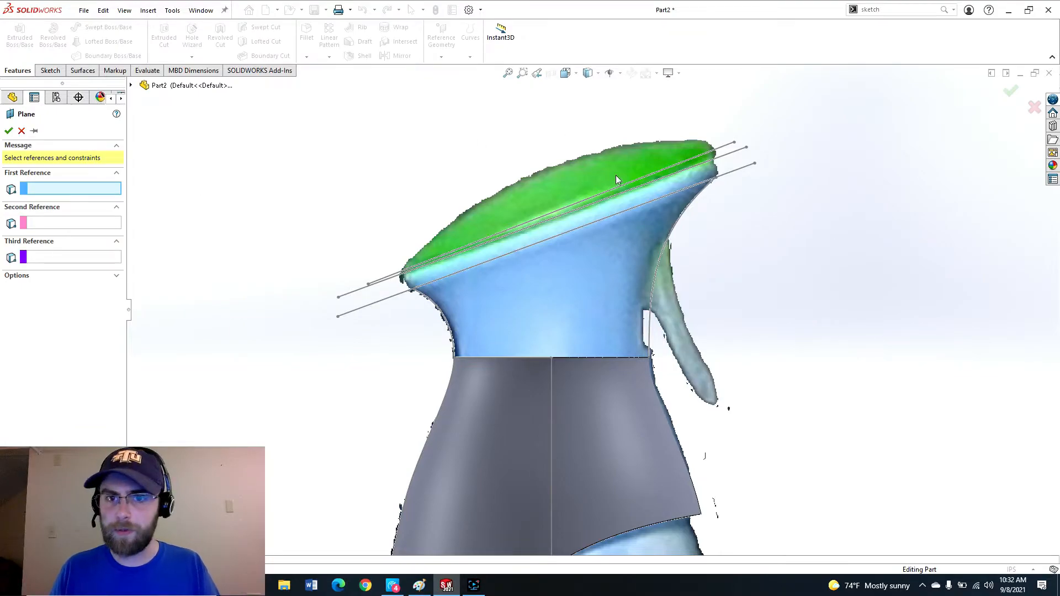
pyautogui.click(735, 175)
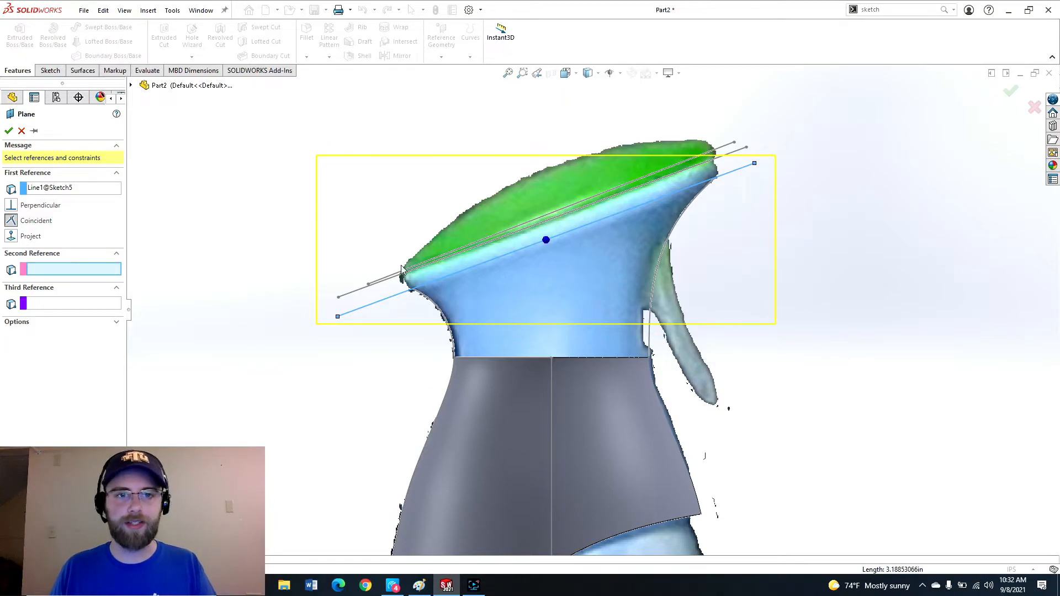
pyautogui.click(130, 85)
pyautogui.click(178, 164)
pyautogui.scroll(4, 614, 276)
pyautogui.moveTo(614, 276); pyautogui.dragTo(565, 335, button='middle')
pyautogui.scroll(2, 563, 332)
pyautogui.scroll(-5, 693, 160)
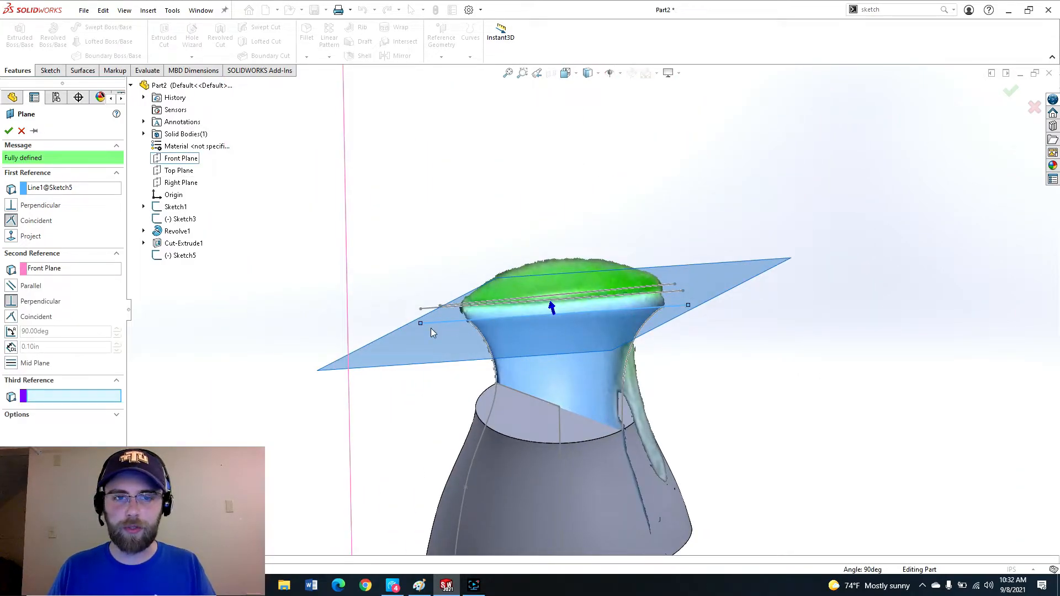
pyautogui.scroll(5, 645, 237)
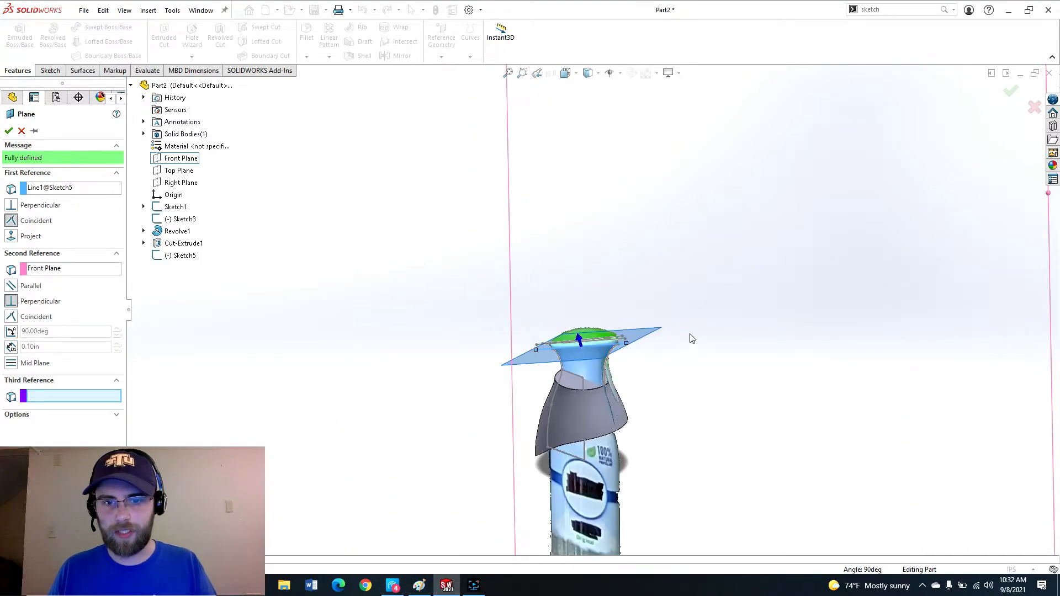
pyautogui.scroll(-5, 607, 331)
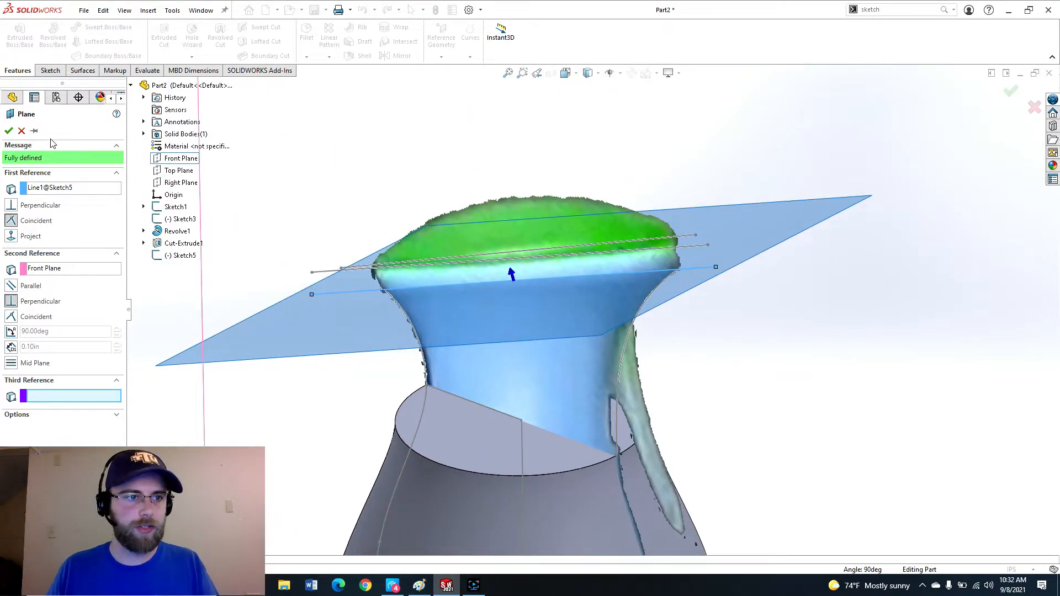
pyautogui.click(8, 132)
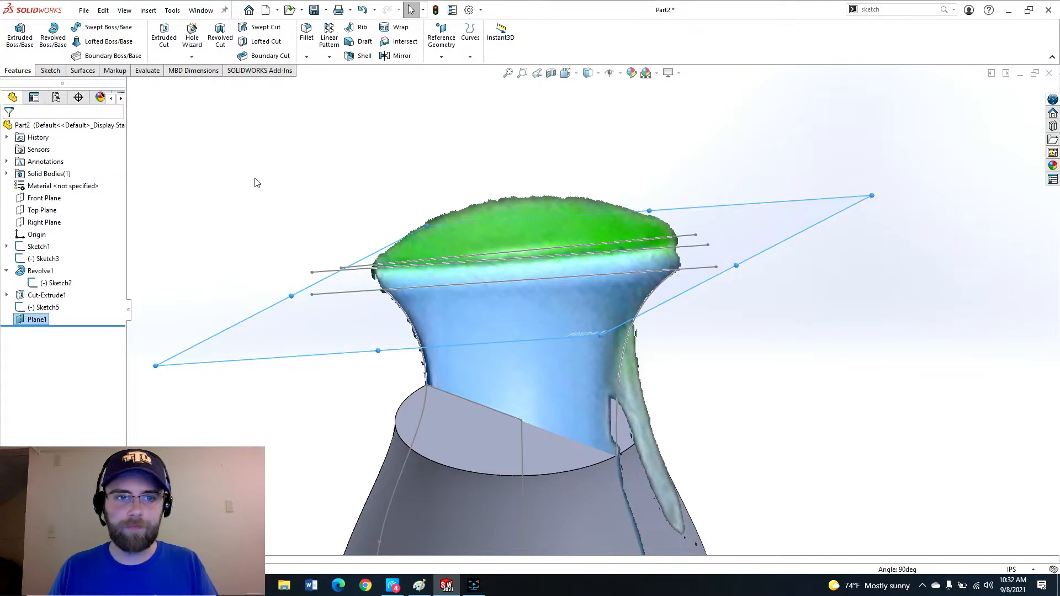
# Start a sketch on the new plane and draw an ellipse centered on the slanted line, spanning the neck's opening.
pyautogui.scroll(3, 471, 349)
pyautogui.moveTo(474, 353); pyautogui.dragTo(505, 346, button='middle')
pyautogui.scroll(-3, 547, 320)
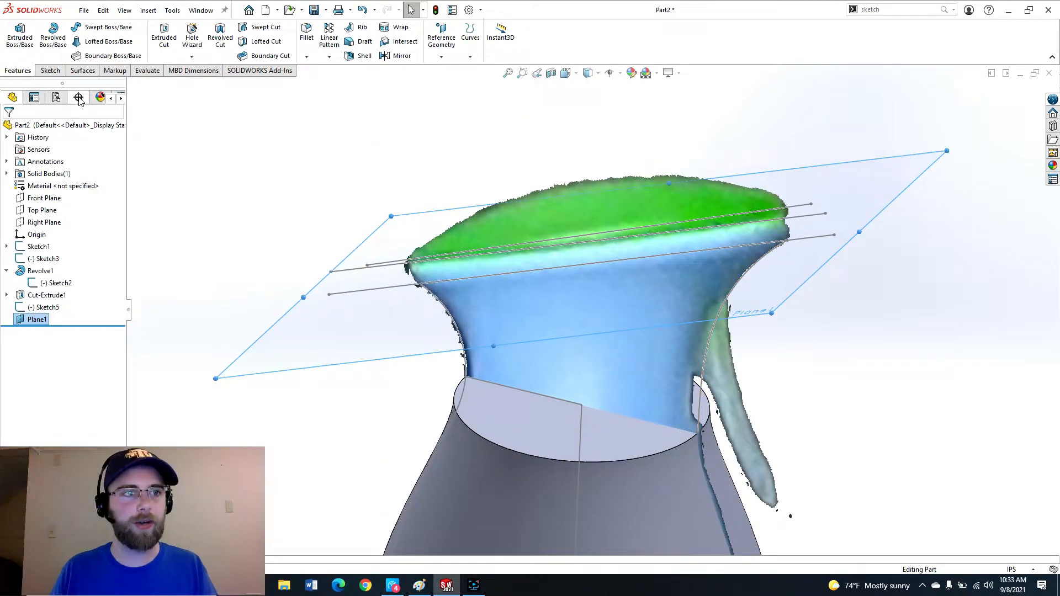
pyautogui.click(50, 71)
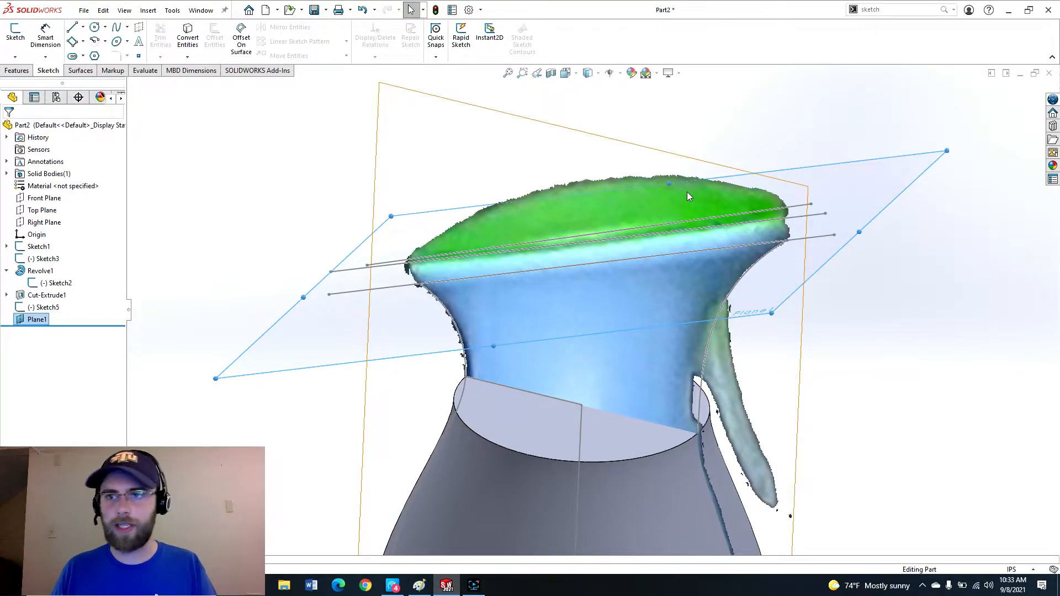
pyautogui.click(16, 34)
pyautogui.scroll(-6, 802, 329)
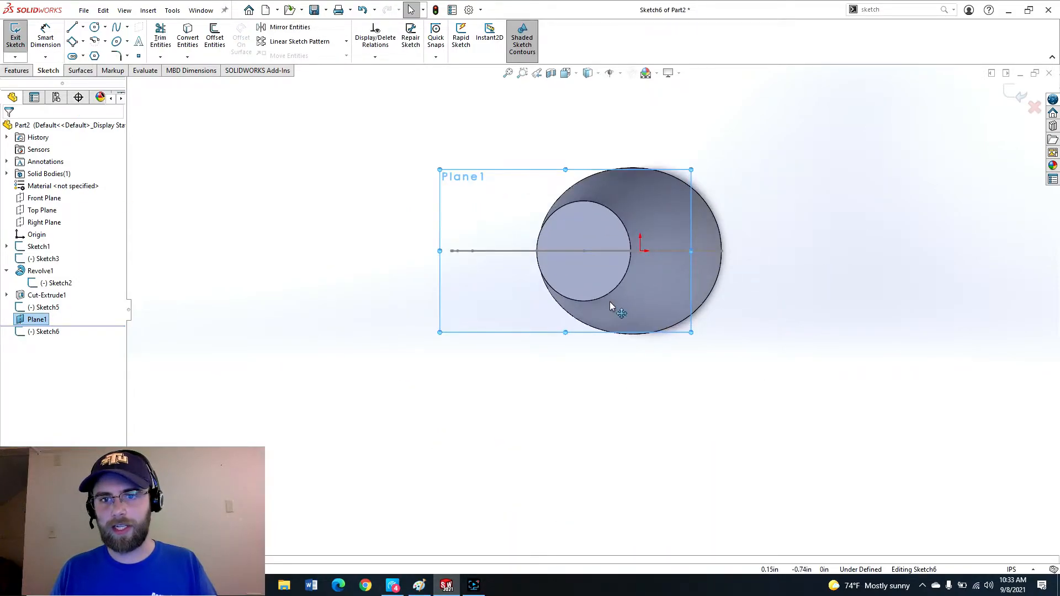
pyautogui.moveTo(617, 389); pyautogui.dragTo(637, 178, button='middle')
pyautogui.scroll(3, 638, 176)
pyautogui.scroll(-4, 637, 176)
pyautogui.scroll(3, 586, 354)
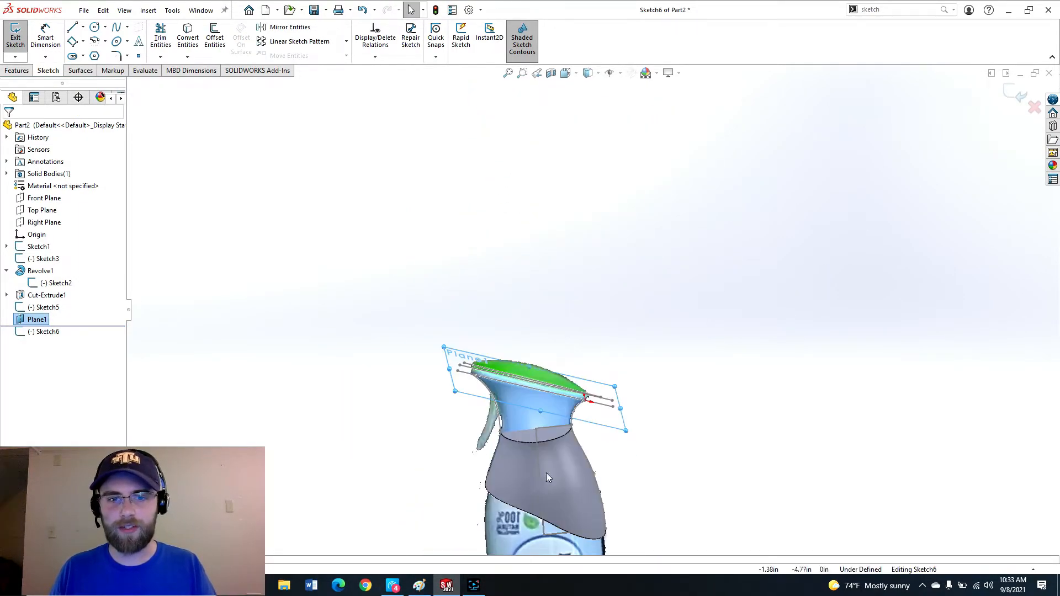
pyautogui.scroll(-5, 546, 473)
pyautogui.moveTo(591, 230); pyautogui.dragTo(745, 199, button='middle')
pyautogui.moveTo(457, 392)
pyautogui.mouseDown(button='middle')
pyautogui.moveTo(343, 267)
pyautogui.moveTo(401, 180)
pyautogui.moveTo(441, 180)
pyautogui.moveTo(382, 184)
pyautogui.mouseUp(button='middle')
pyautogui.scroll(-2, 430, 180)
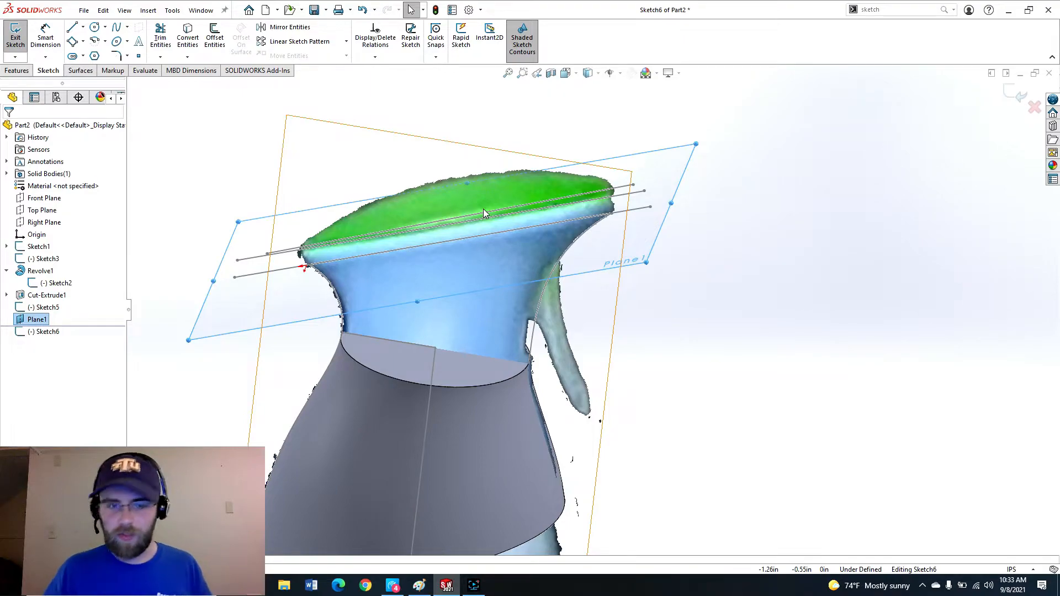
pyautogui.moveTo(469, 164)
pyautogui.mouseDown(button='middle')
pyautogui.moveTo(540, 221)
pyautogui.moveTo(603, 199)
pyautogui.mouseUp(button='middle')
pyautogui.scroll(-5, 657, 187)
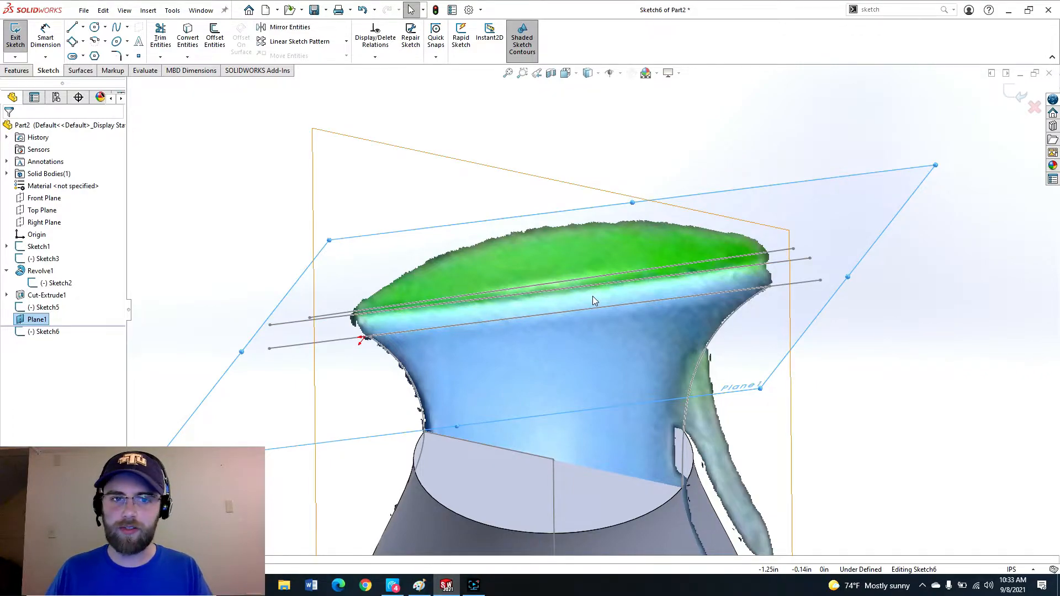
pyautogui.scroll(3, 592, 296)
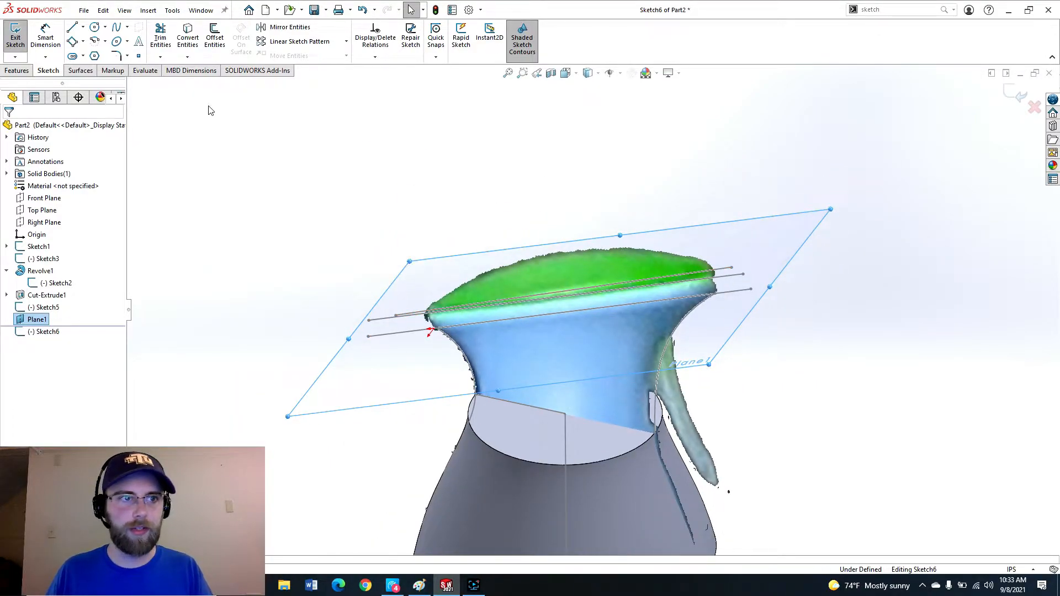
pyautogui.click(116, 43)
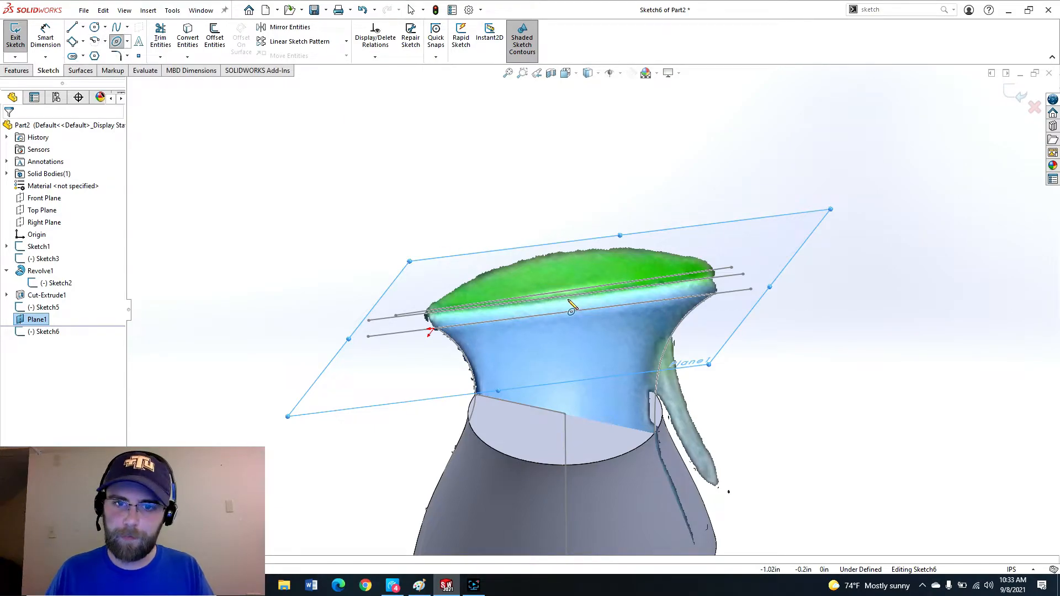
pyautogui.scroll(-1, 569, 303)
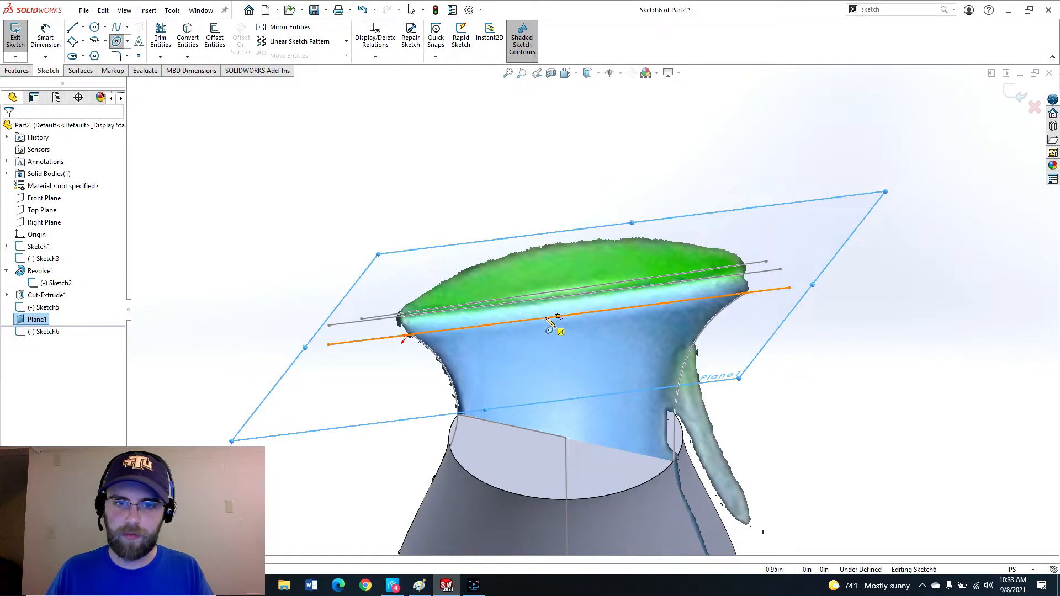
pyautogui.click(545, 318)
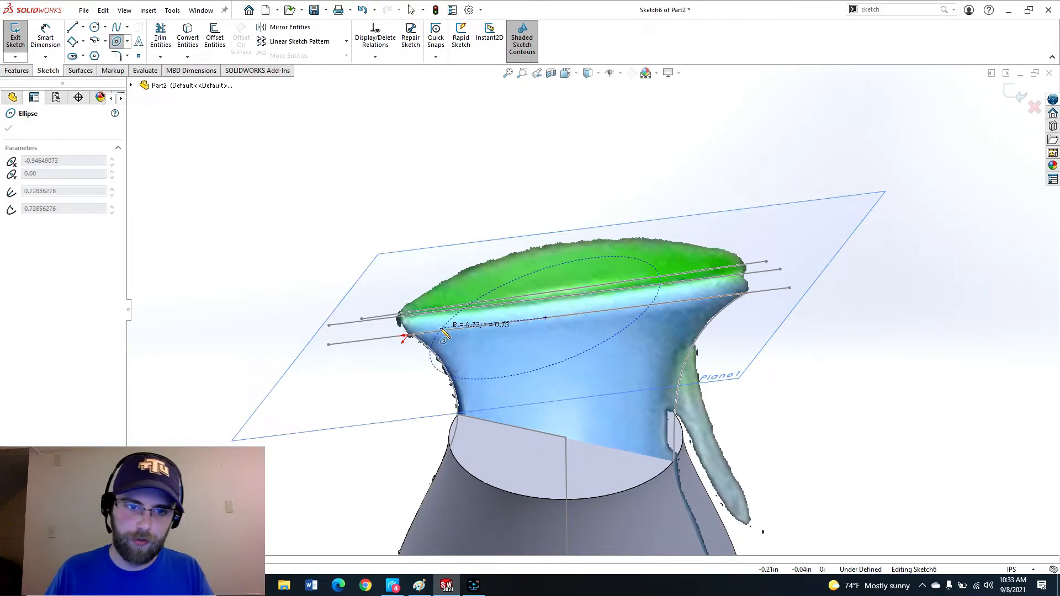
pyautogui.scroll(-3, 429, 337)
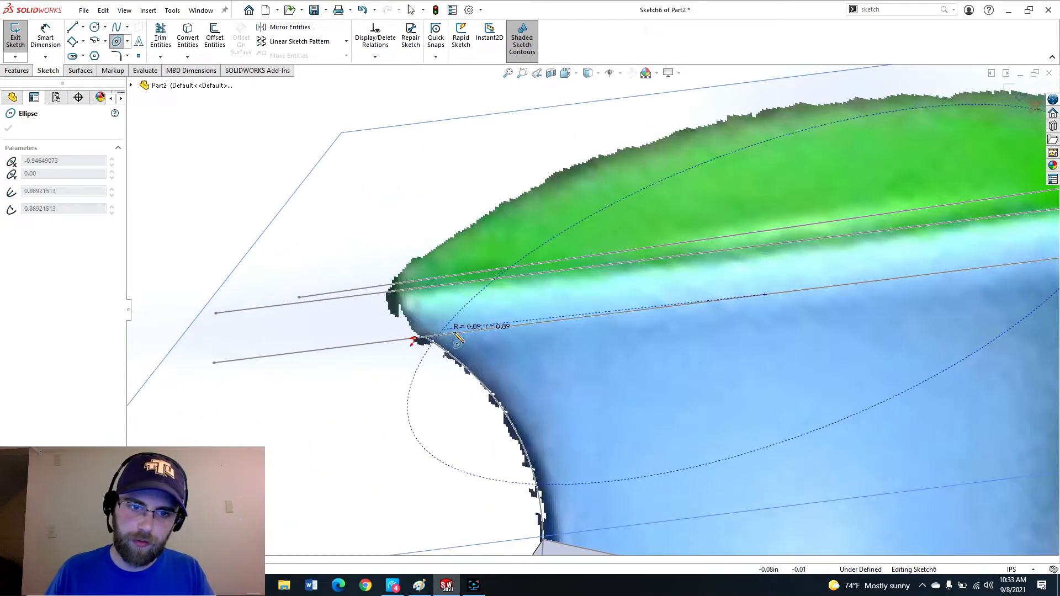
pyautogui.click(425, 338)
pyautogui.scroll(5, 568, 315)
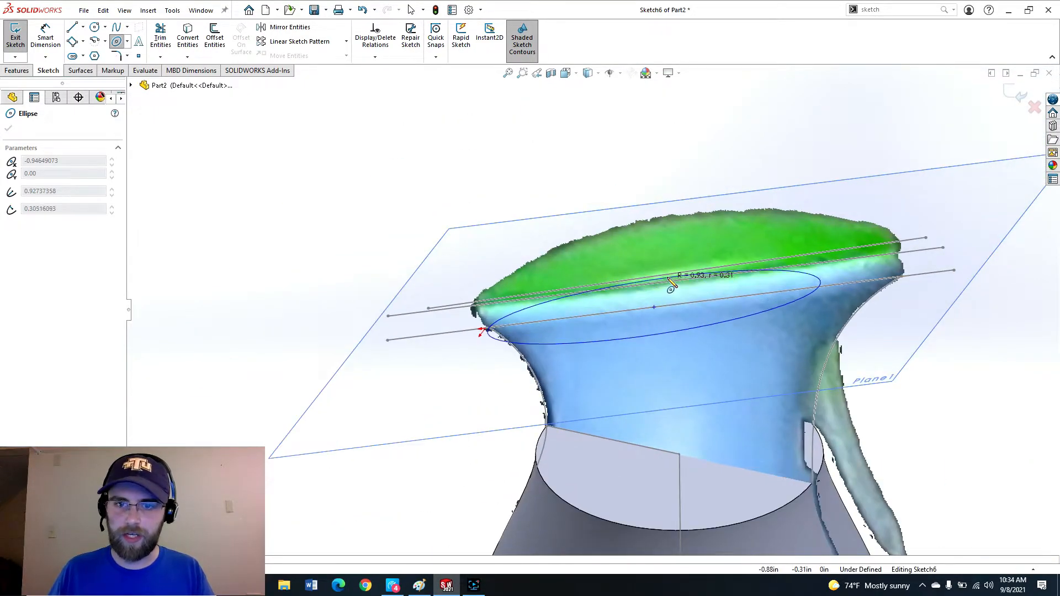
pyautogui.click(673, 280)
pyautogui.moveTo(672, 280); pyautogui.dragTo(532, 260, button='middle')
pyautogui.press('Escape')
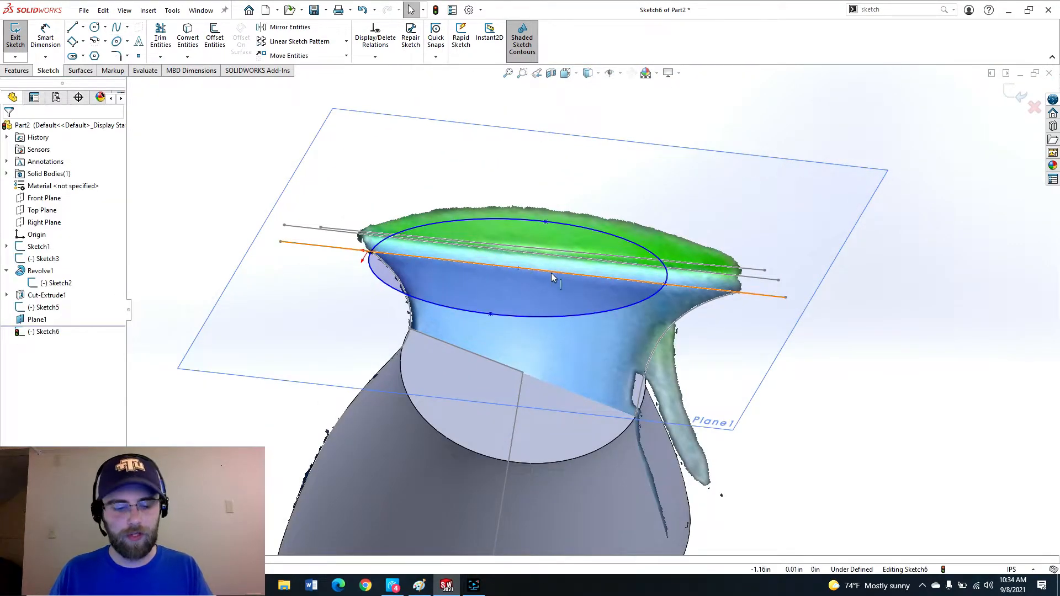
# Drag the ellipse's major axis endpoint to the slanted line's right end to fit the neck.
pyautogui.moveTo(550, 272); pyautogui.dragTo(539, 253, button='right')
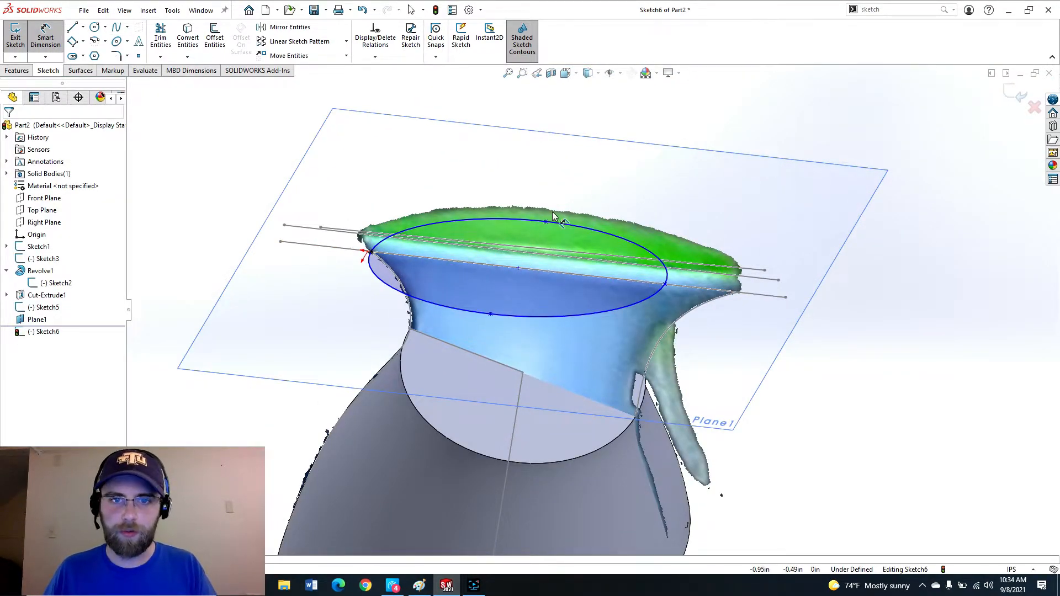
pyautogui.press('Escape')
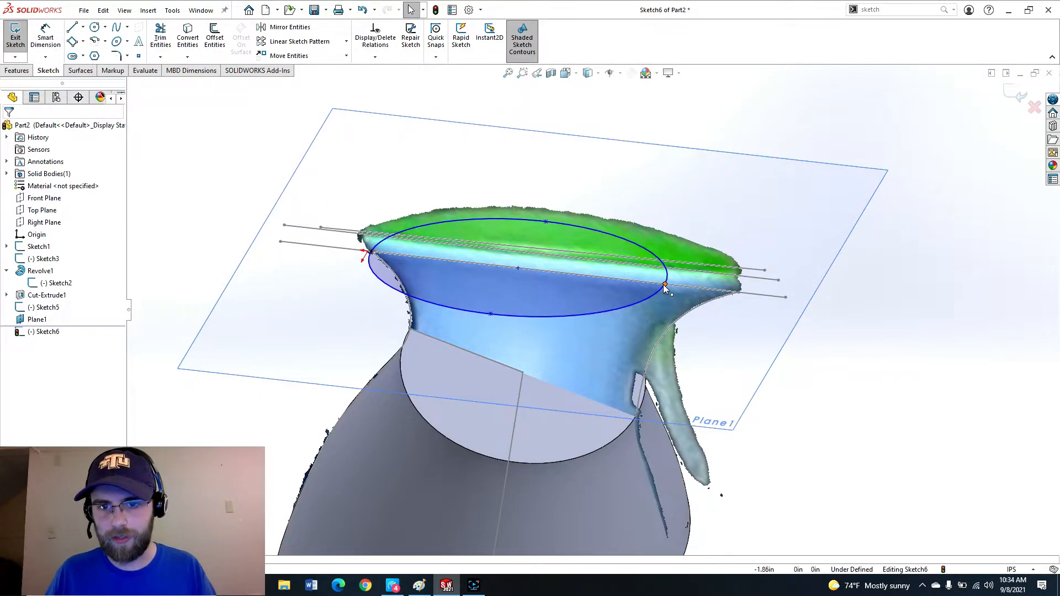
pyautogui.moveTo(666, 285); pyautogui.dragTo(738, 294)
pyautogui.press('Escape')
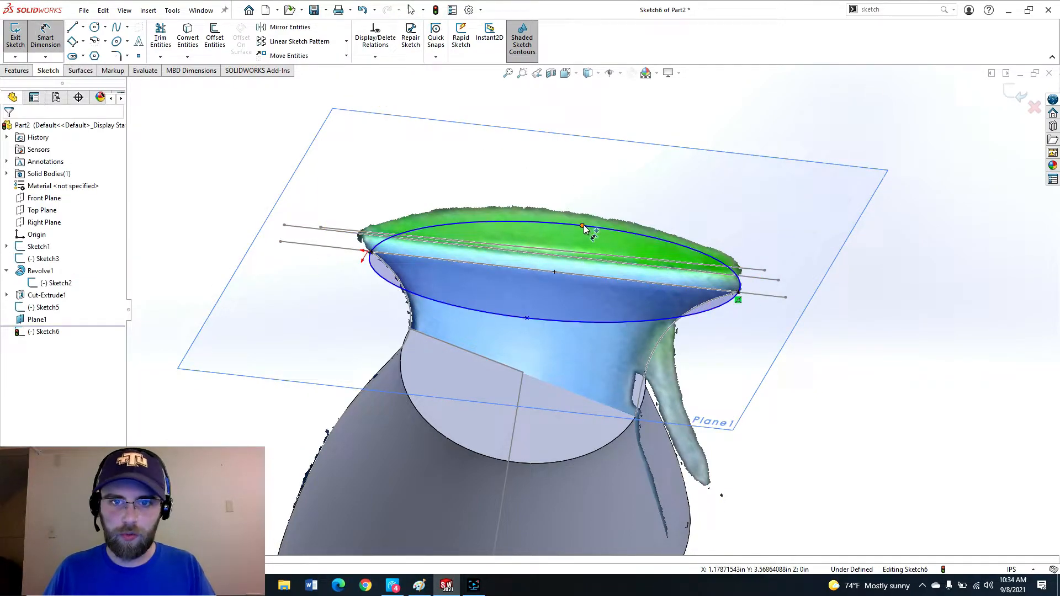
# Dimension the ellipse's minor axis to 1.8 in and exit the sketch.
pyautogui.click(527, 319)
pyautogui.click(582, 225)
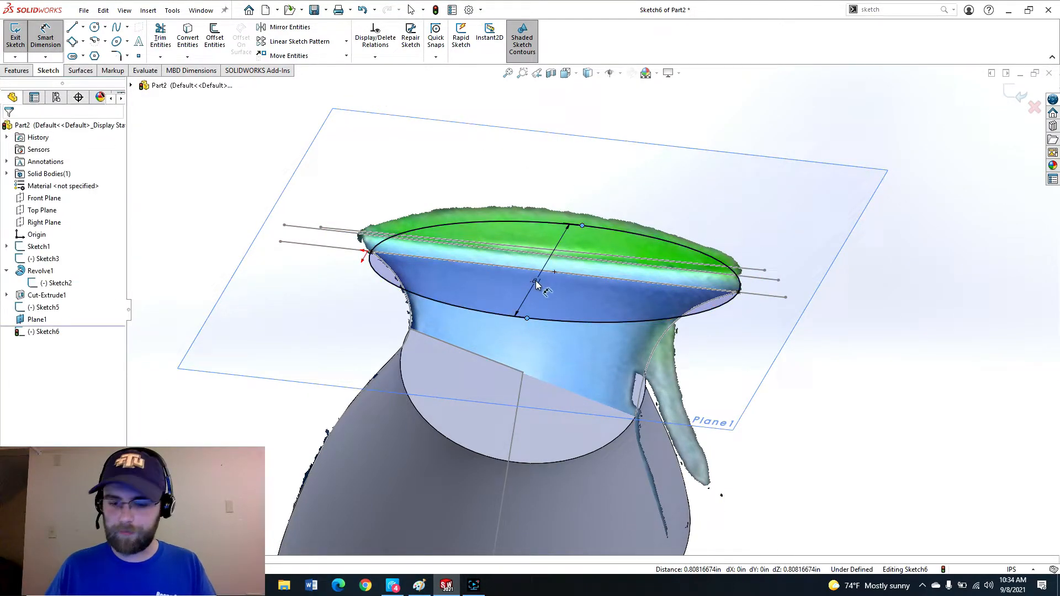
pyautogui.click(538, 279)
pyautogui.write('1.8')
pyautogui.moveTo(535, 285); pyautogui.dragTo(648, 223, button='middle')
pyautogui.scroll(2, 648, 223)
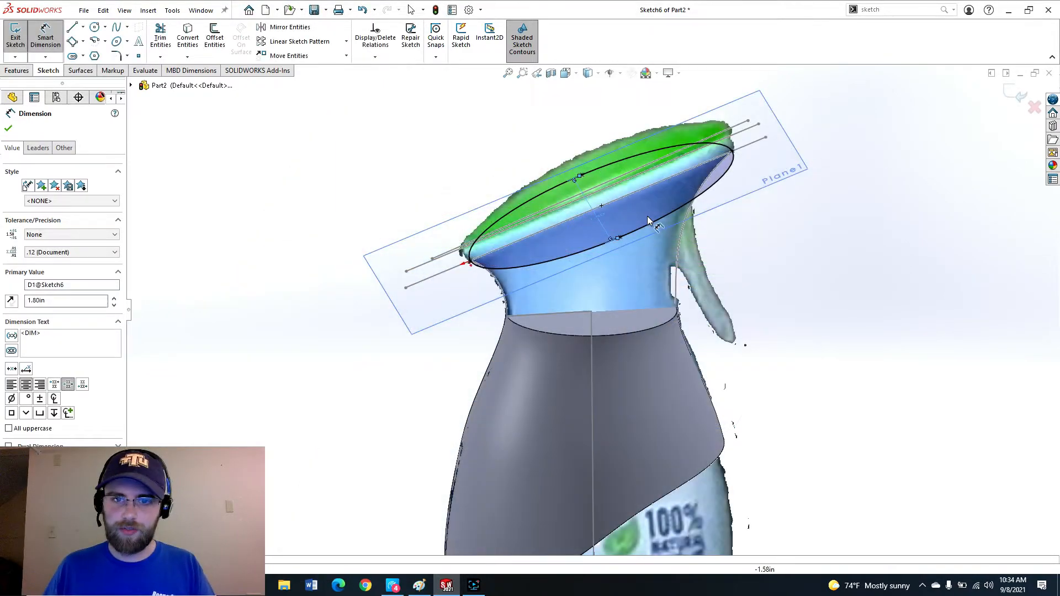
pyautogui.scroll(-2, 634, 248)
pyautogui.scroll(3, 612, 308)
pyautogui.scroll(-4, 577, 345)
pyautogui.scroll(1, 575, 343)
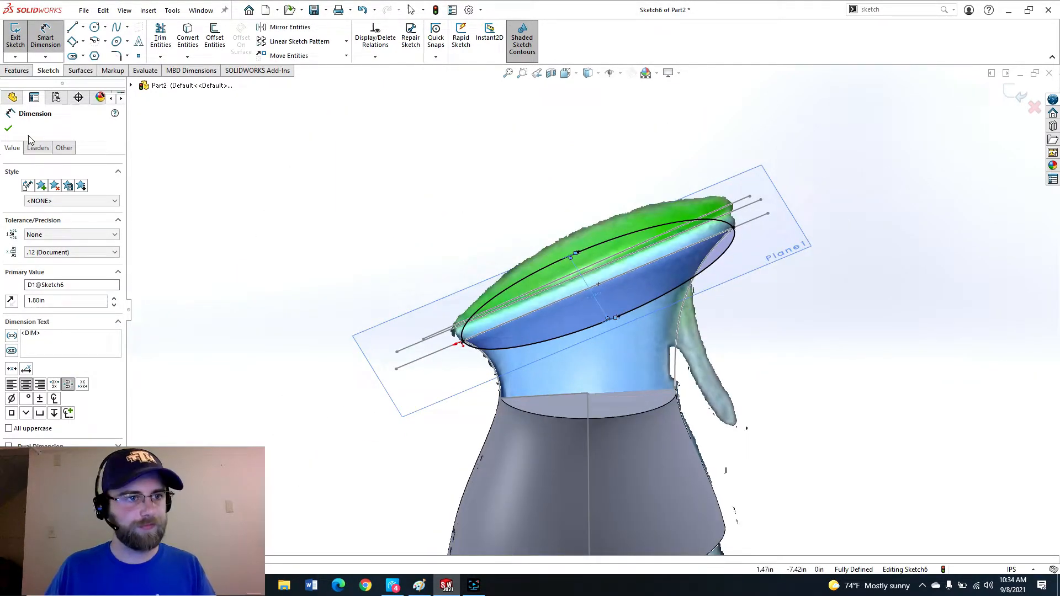
pyautogui.click(9, 130)
pyautogui.scroll(-1, 674, 385)
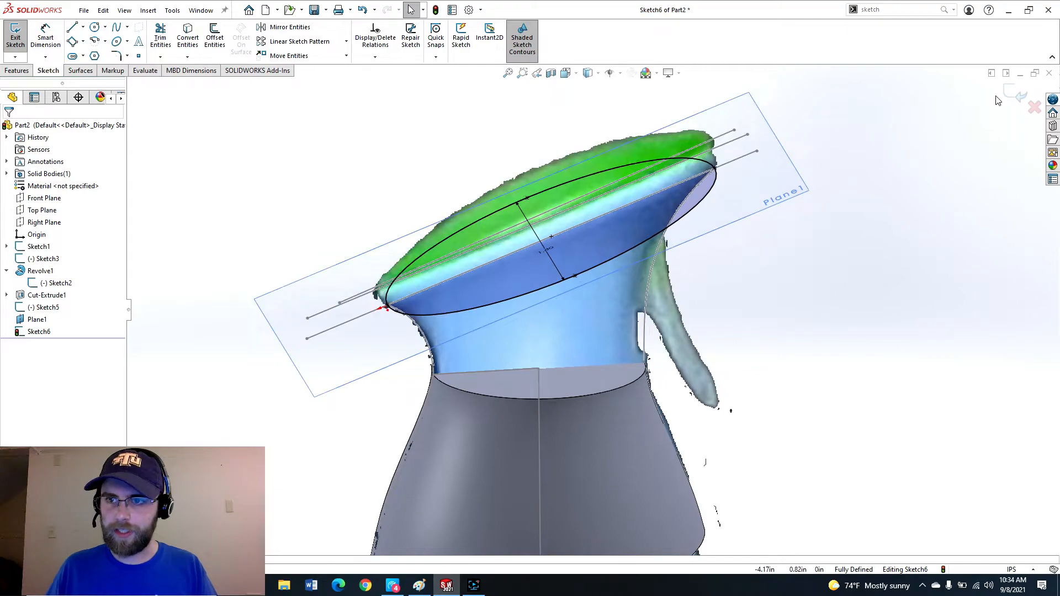
pyautogui.click(1013, 94)
# Open a new sketch on the lower body's flat top face and exit it.
pyautogui.moveTo(818, 350)
pyautogui.mouseDown(button='middle')
pyautogui.moveTo(635, 331)
pyautogui.moveTo(544, 291)
pyautogui.moveTo(629, 302)
pyautogui.mouseUp(button='middle')
pyautogui.scroll(-2, 646, 303)
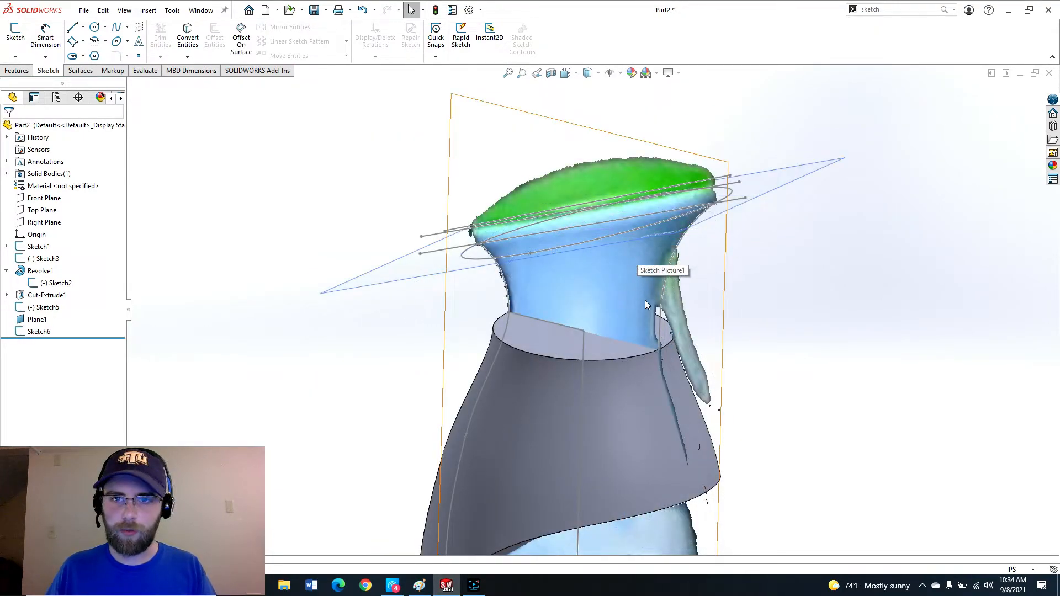
pyautogui.click(547, 337)
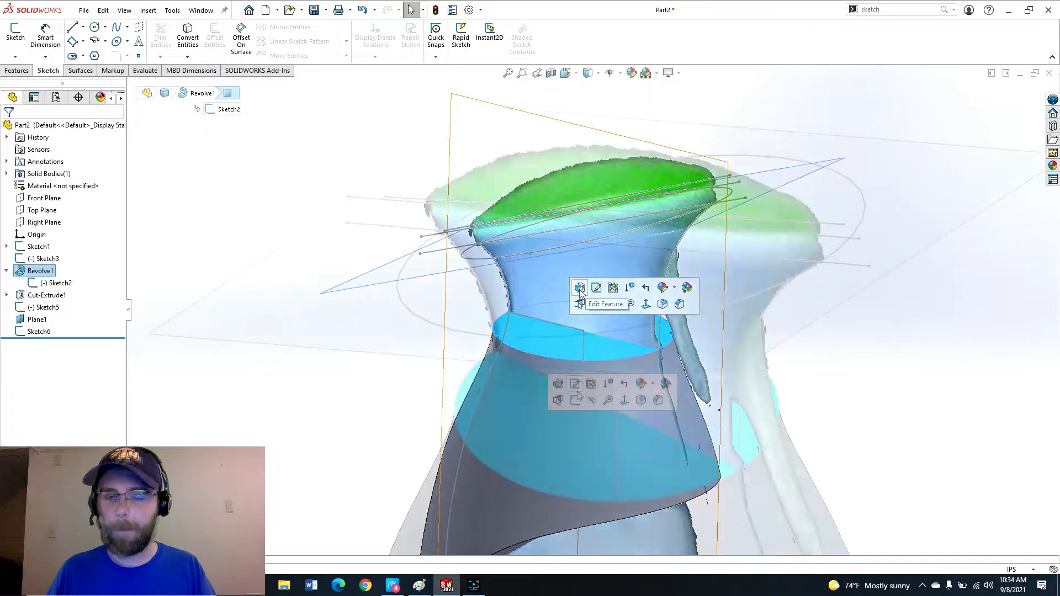
pyautogui.click(574, 399)
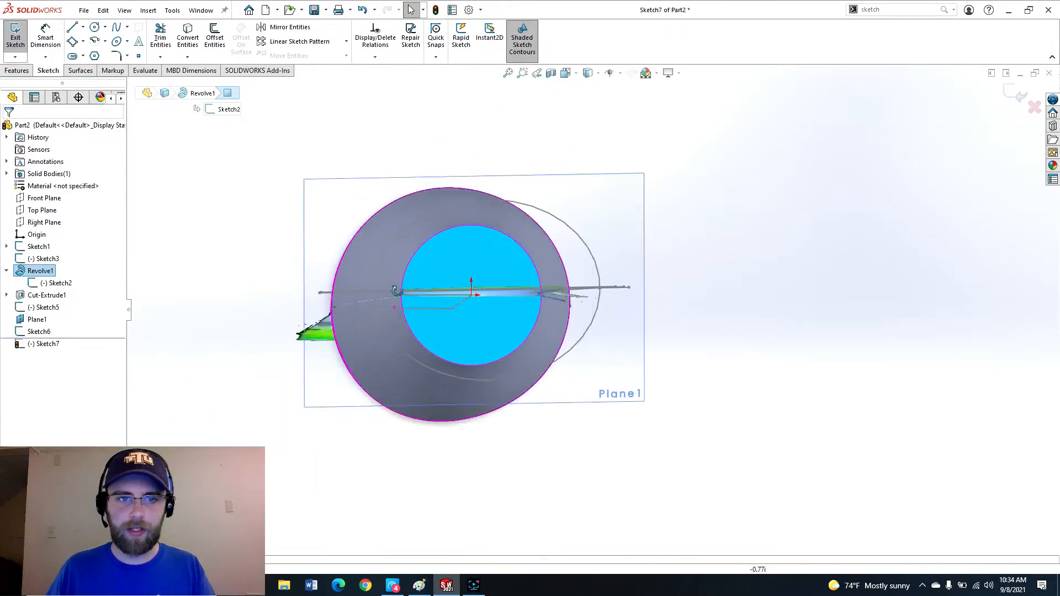
pyautogui.moveTo(397, 290); pyautogui.dragTo(395, 308, button='middle')
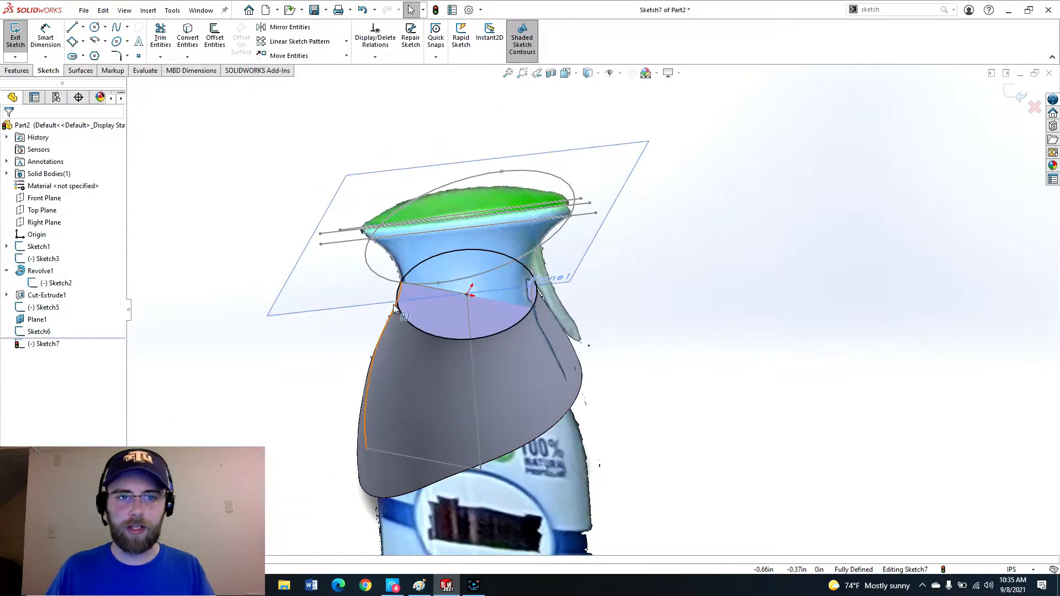
pyautogui.scroll(-3, 394, 308)
pyautogui.click(1015, 98)
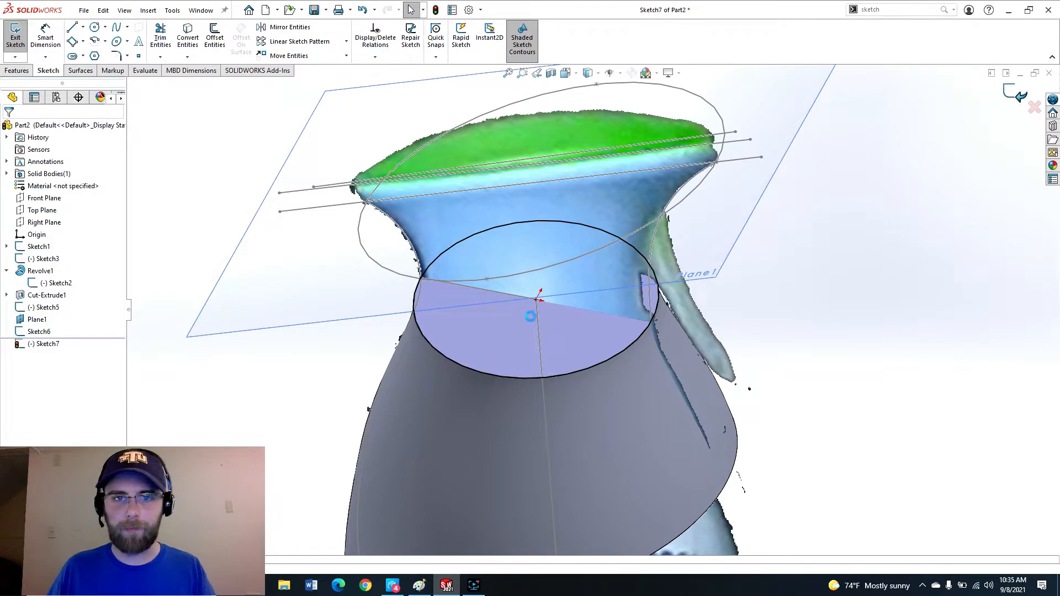
pyautogui.scroll(4, 552, 279)
pyautogui.moveTo(524, 297)
pyautogui.mouseDown(button='middle')
pyautogui.moveTo(534, 221)
pyautogui.moveTo(677, 279)
pyautogui.moveTo(730, 223)
pyautogui.moveTo(528, 330)
pyautogui.mouseUp(button='middle')
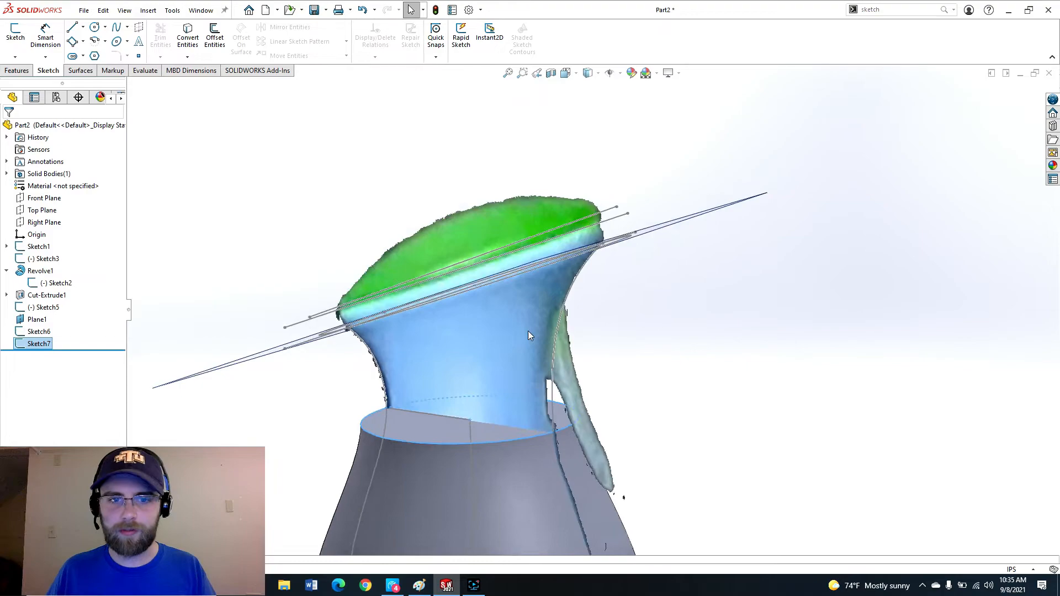
pyautogui.keyDown('ctrl'); pyautogui.moveTo(434, 473); pyautogui.dragTo(489, 410, button='middle'); pyautogui.keyUp('ctrl')
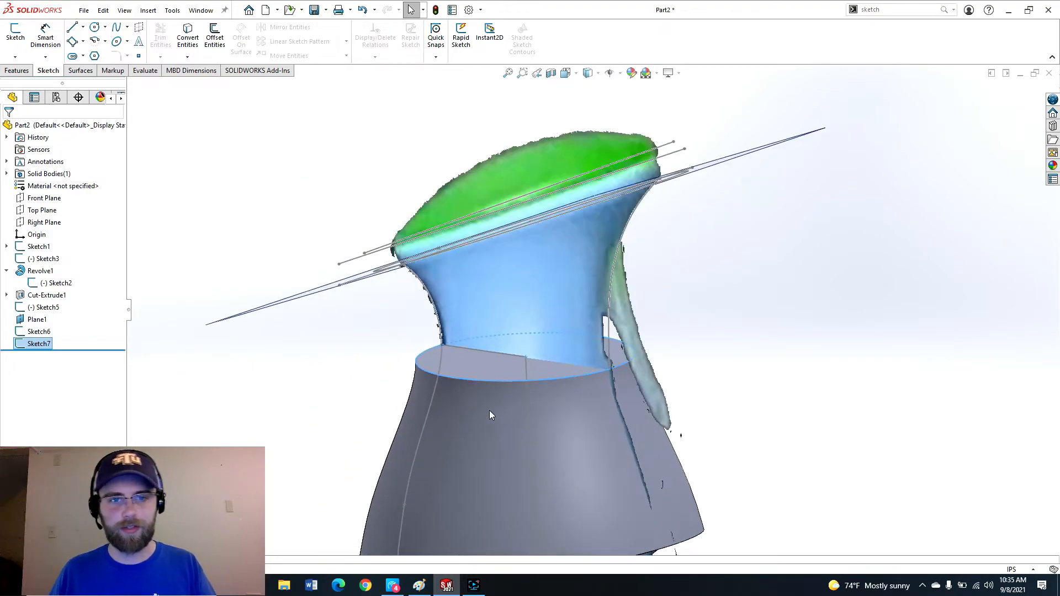
# Start a Lofted Boss/Base using the circle sketch on the body's top face and the neck ellipse as profiles.
pyautogui.click(367, 343)
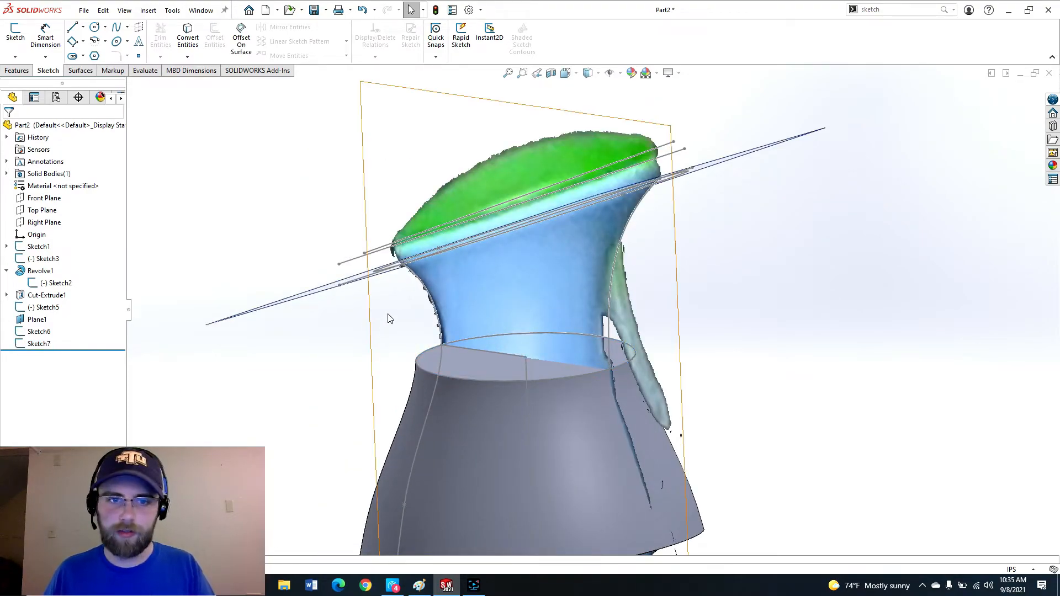
pyautogui.click(16, 71)
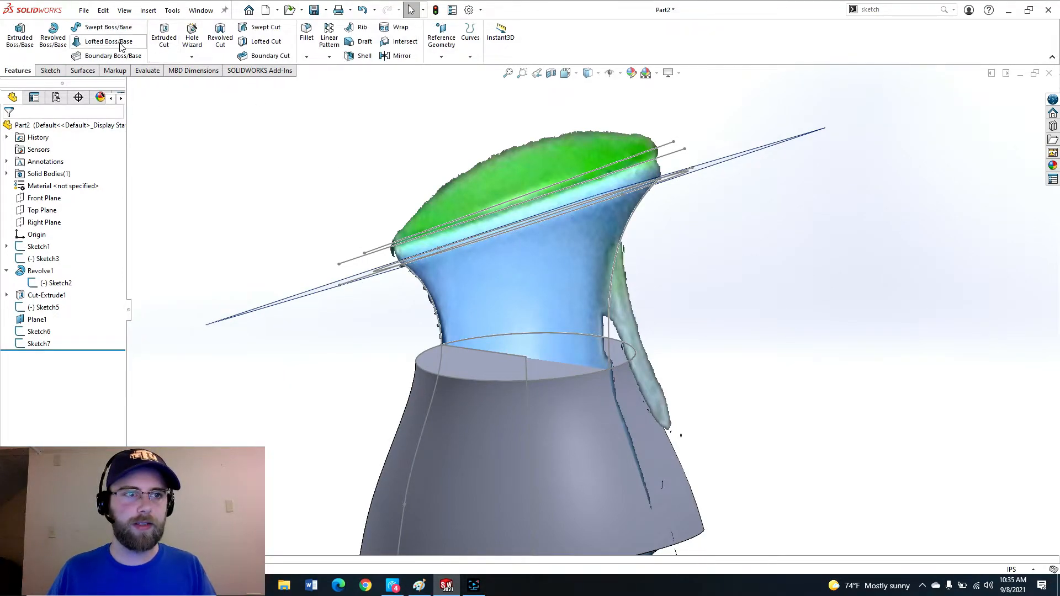
pyautogui.click(118, 46)
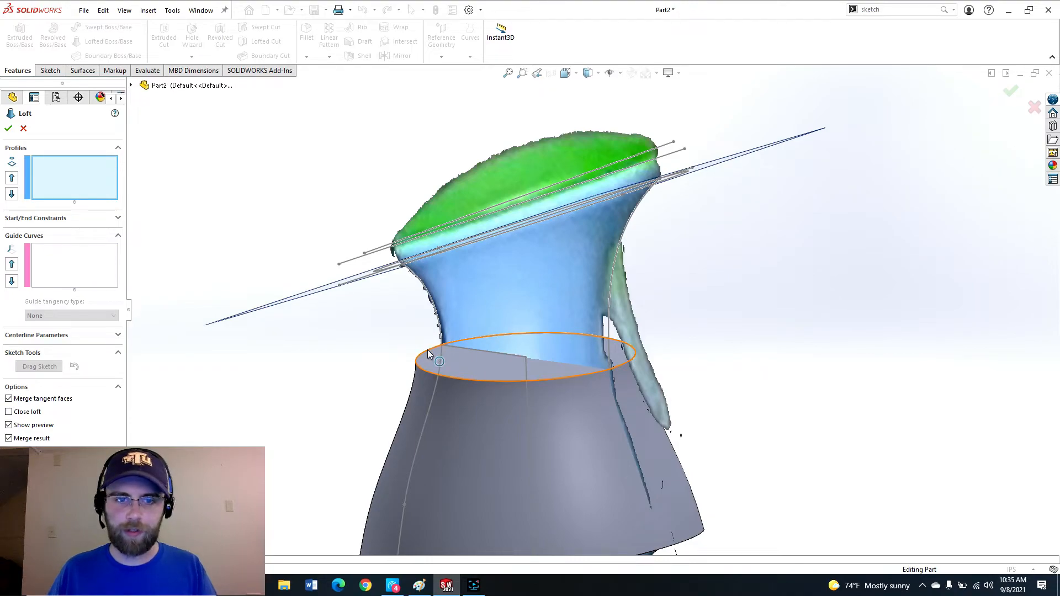
pyautogui.click(430, 354)
pyautogui.moveTo(450, 301)
pyautogui.mouseDown(button='middle')
pyautogui.moveTo(435, 270)
pyautogui.moveTo(576, 431)
pyautogui.mouseUp(button='middle')
pyautogui.scroll(-3, 576, 431)
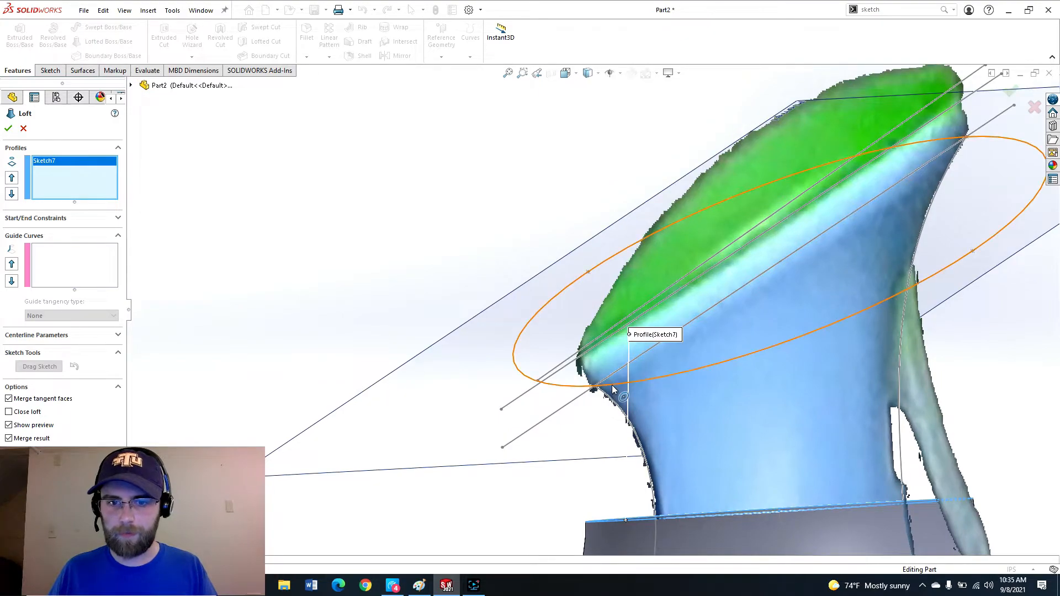
pyautogui.click(613, 389)
# Add the neck sketch's left and right side curves as the loft's two guide curves.
pyautogui.scroll(3, 635, 442)
pyautogui.moveTo(635, 441); pyautogui.dragTo(707, 436, button='middle')
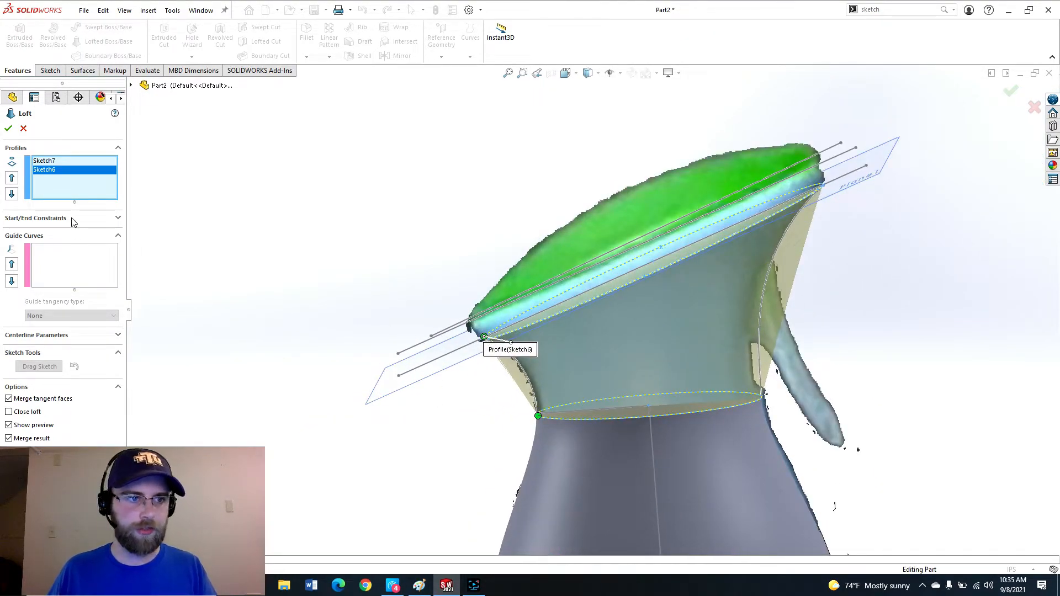
pyautogui.click(75, 272)
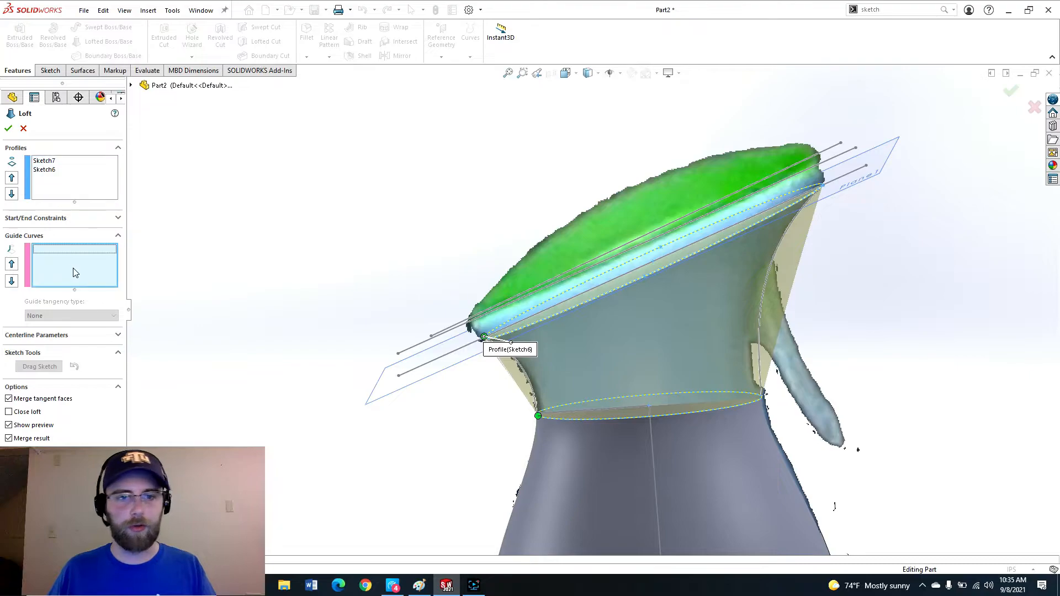
pyautogui.click(526, 377)
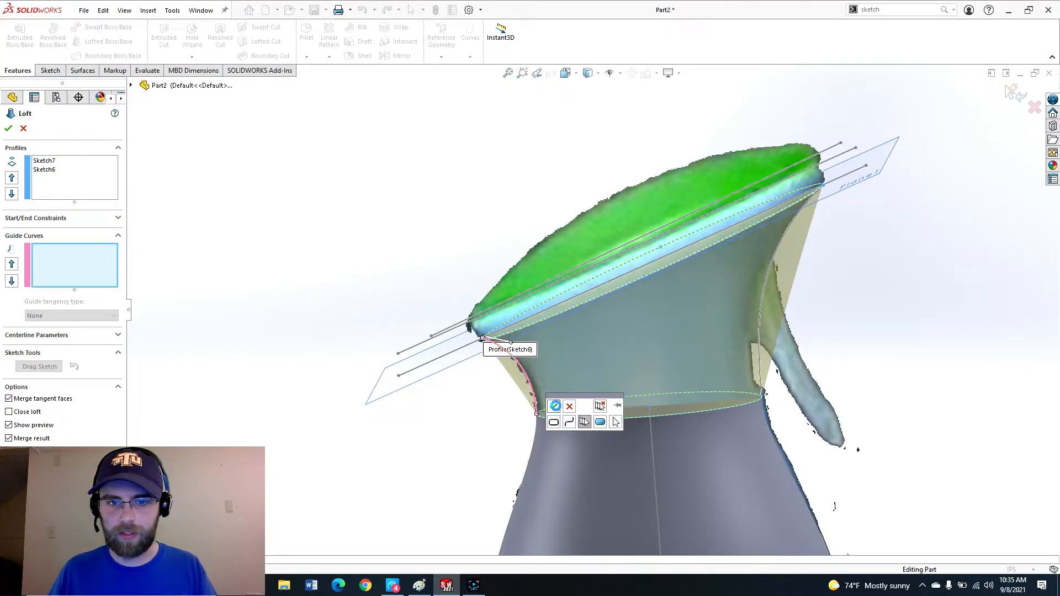
pyautogui.click(556, 405)
pyautogui.click(772, 257)
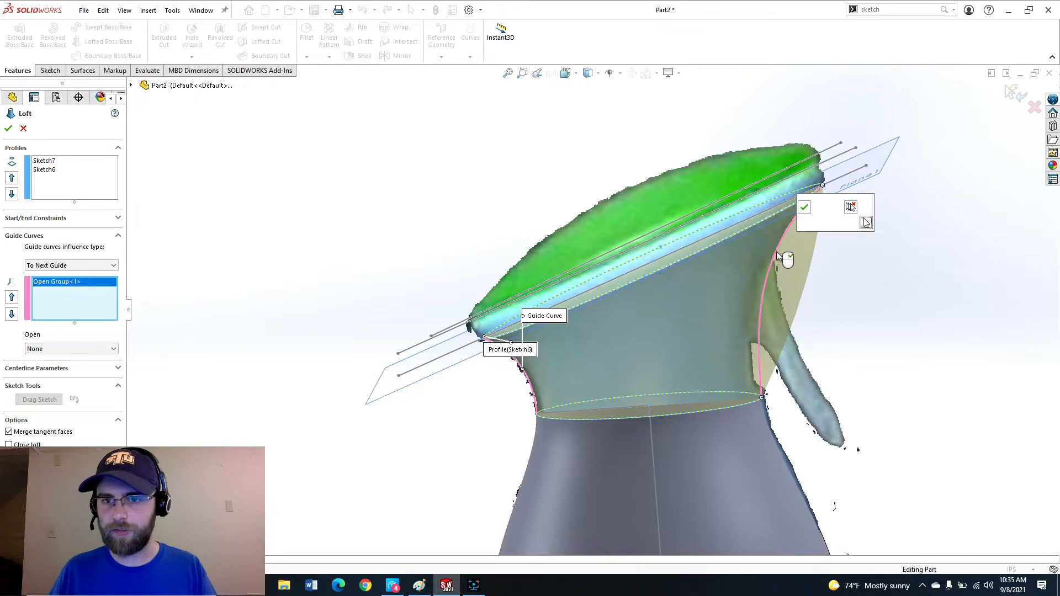
pyautogui.click(805, 209)
# Set the loft's start constraint to Normal To Profile and finish the loft.
pyautogui.scroll(3, 607, 370)
pyautogui.moveTo(674, 381); pyautogui.dragTo(598, 402, button='middle')
pyautogui.scroll(-5, 651, 356)
pyautogui.moveTo(560, 309); pyautogui.dragTo(601, 295, button='middle')
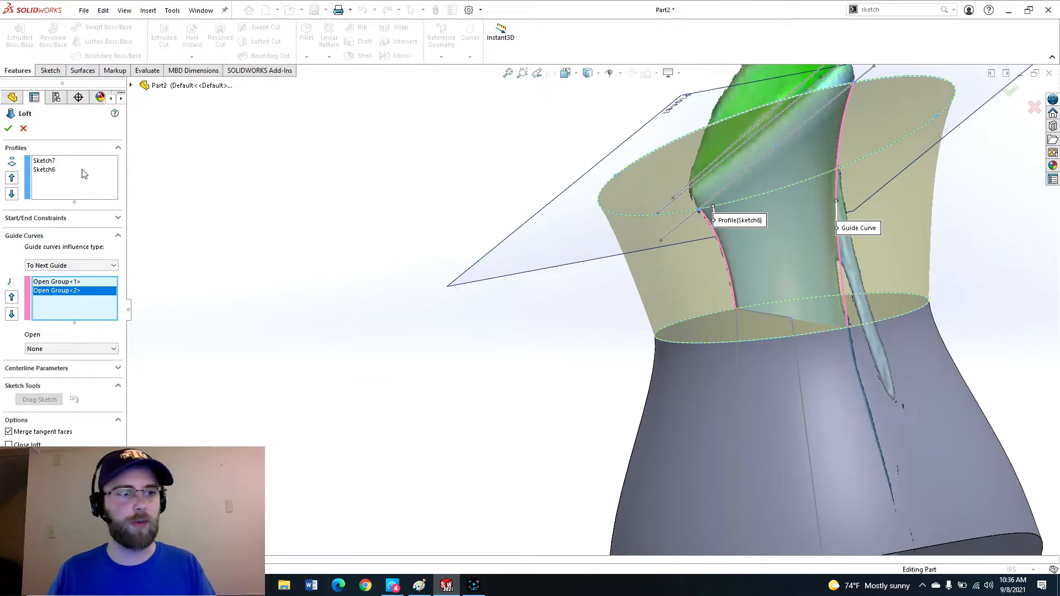
pyautogui.click(99, 221)
pyautogui.click(83, 243)
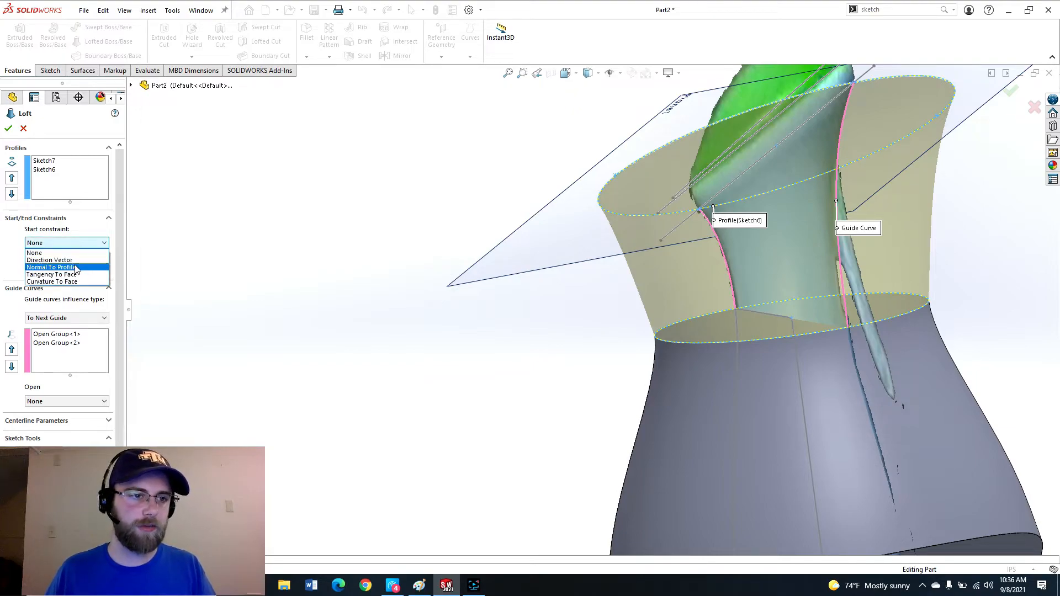
pyautogui.click(76, 267)
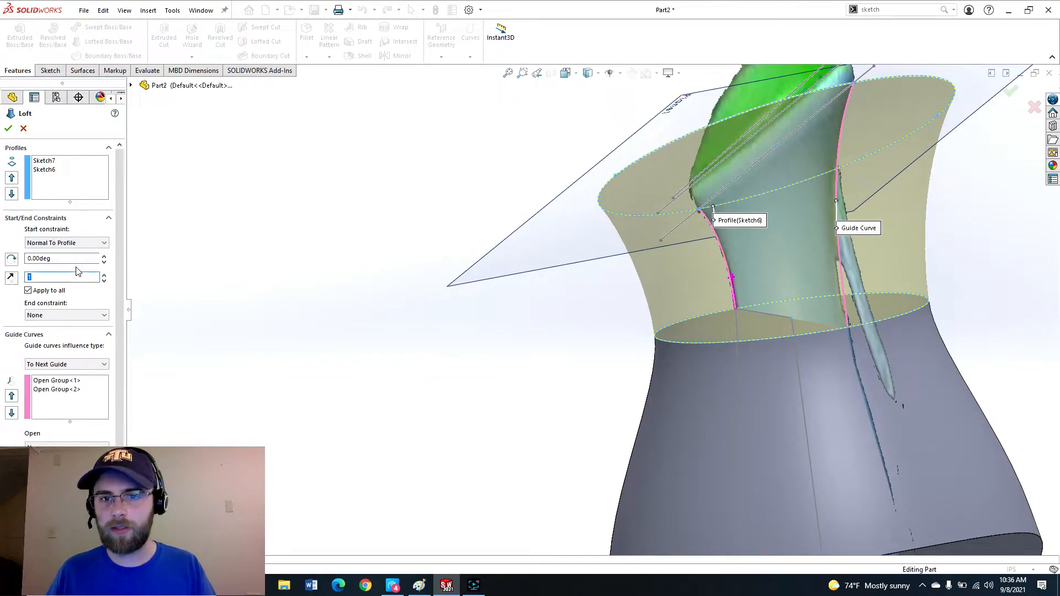
pyautogui.scroll(2, 639, 356)
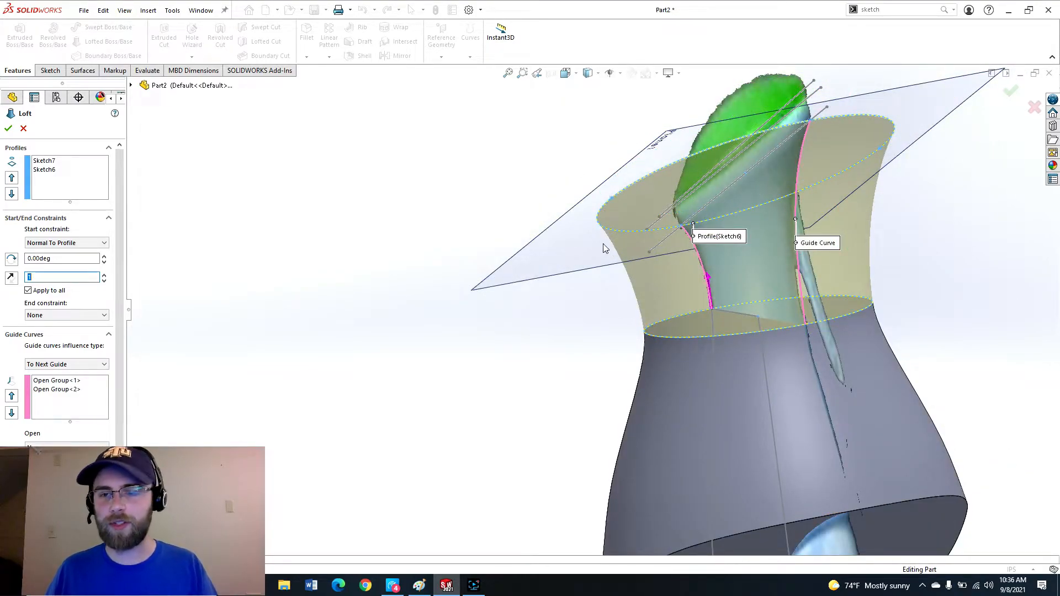
pyautogui.moveTo(728, 222); pyautogui.dragTo(331, 232, button='middle')
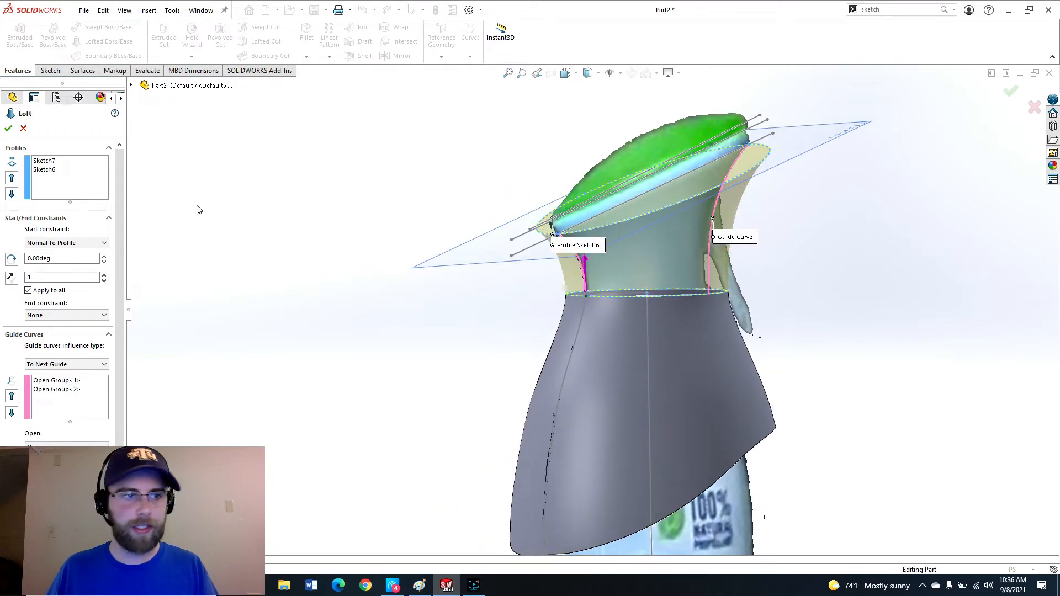
pyautogui.click(9, 129)
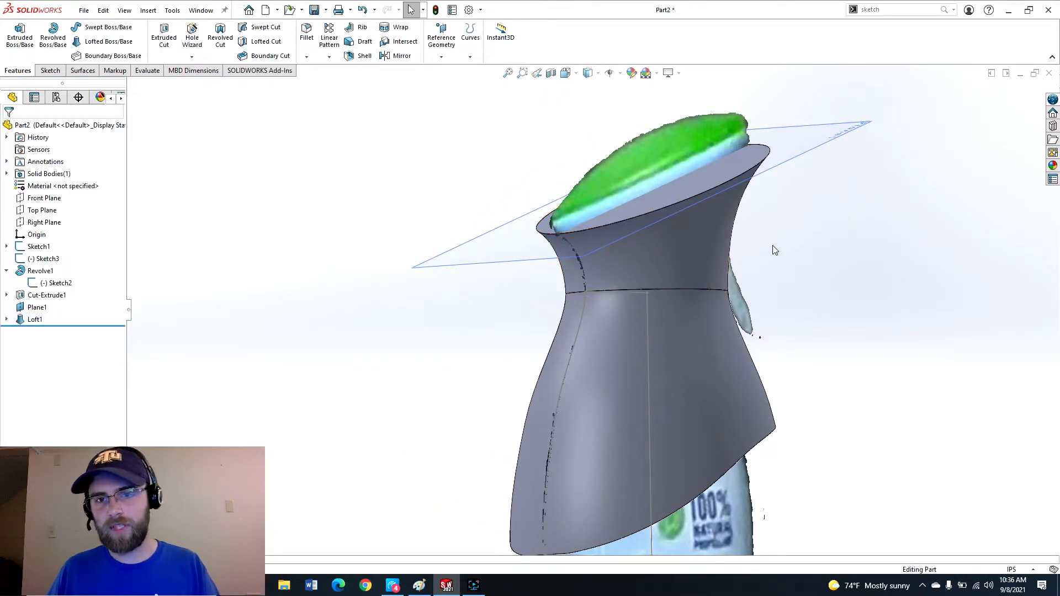
# Inspect the lofted neck from several angles.
pyautogui.scroll(-3, 650, 234)
pyautogui.scroll(3, 574, 419)
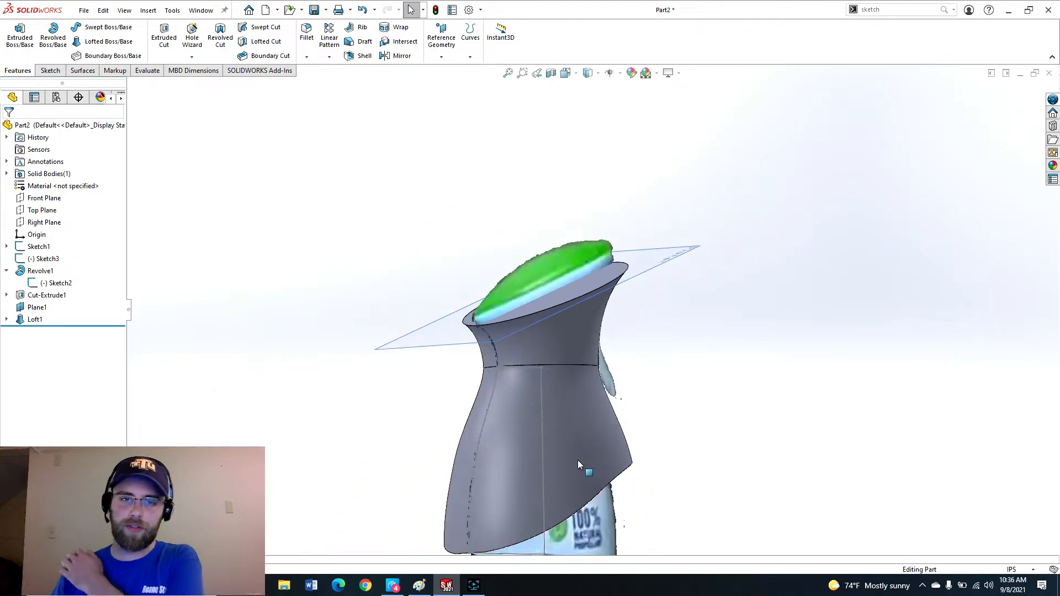
pyautogui.scroll(-2, 574, 458)
pyautogui.scroll(1, 567, 403)
pyautogui.moveTo(567, 406); pyautogui.dragTo(501, 406, button='middle')
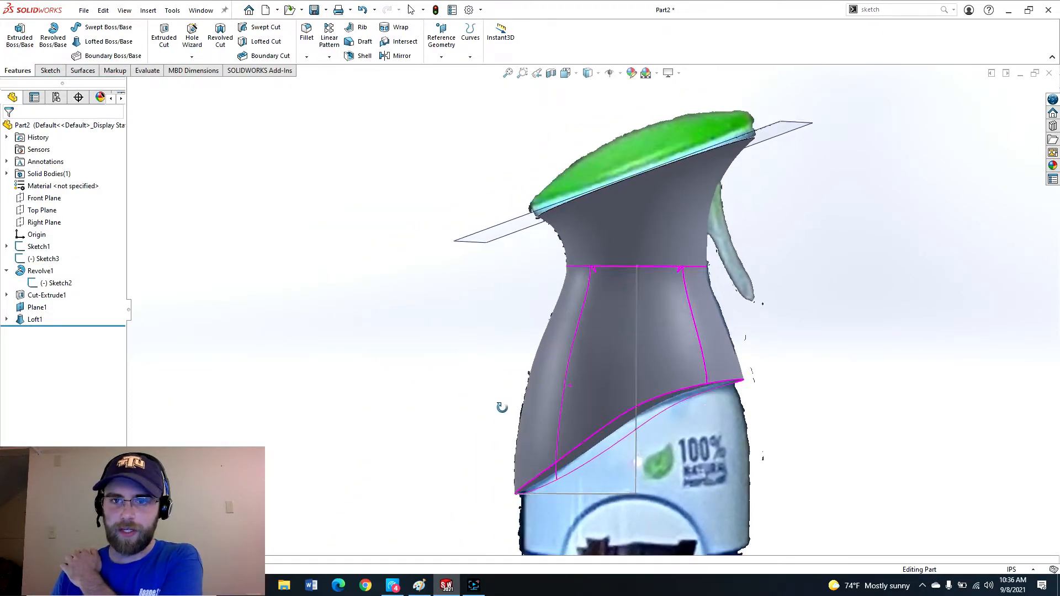
pyautogui.scroll(-2, 636, 240)
pyautogui.scroll(2, 636, 241)
pyautogui.moveTo(638, 242); pyautogui.dragTo(661, 249, button='middle')
pyautogui.scroll(-3, 608, 227)
pyautogui.scroll(-1, 601, 228)
pyautogui.scroll(2, 552, 257)
pyautogui.scroll(-2, 518, 280)
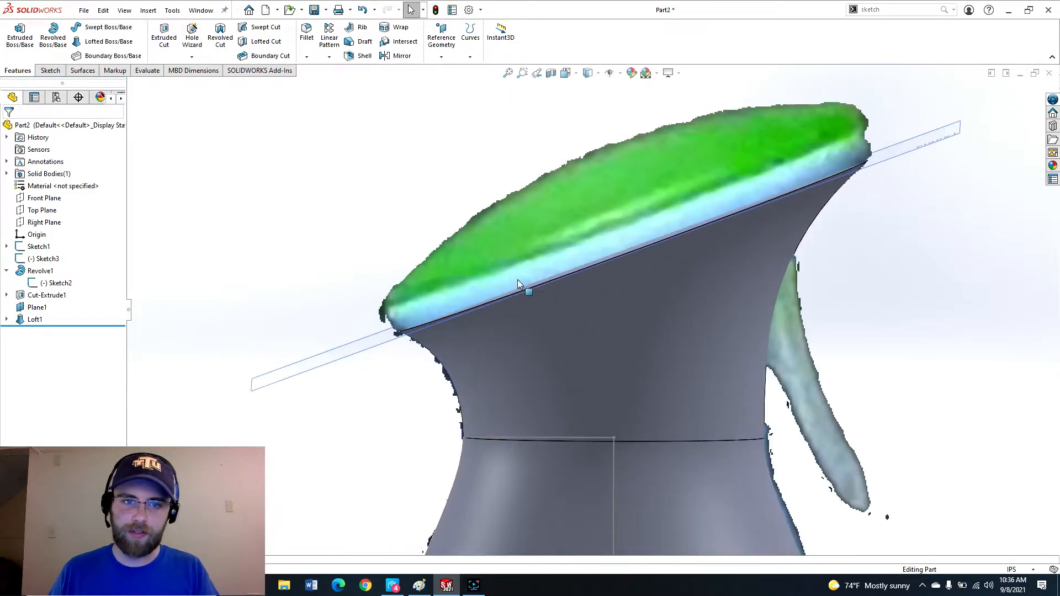
# Show the hidden neck profile sketch used by the loft.
pyautogui.click(7, 295)
pyautogui.click(6, 331)
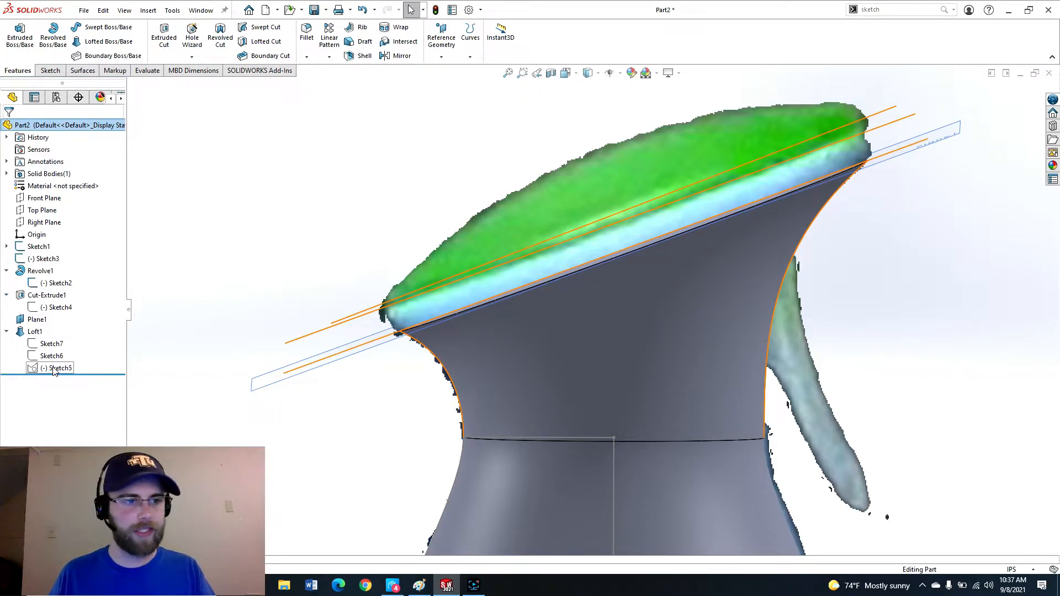
pyautogui.click(54, 368)
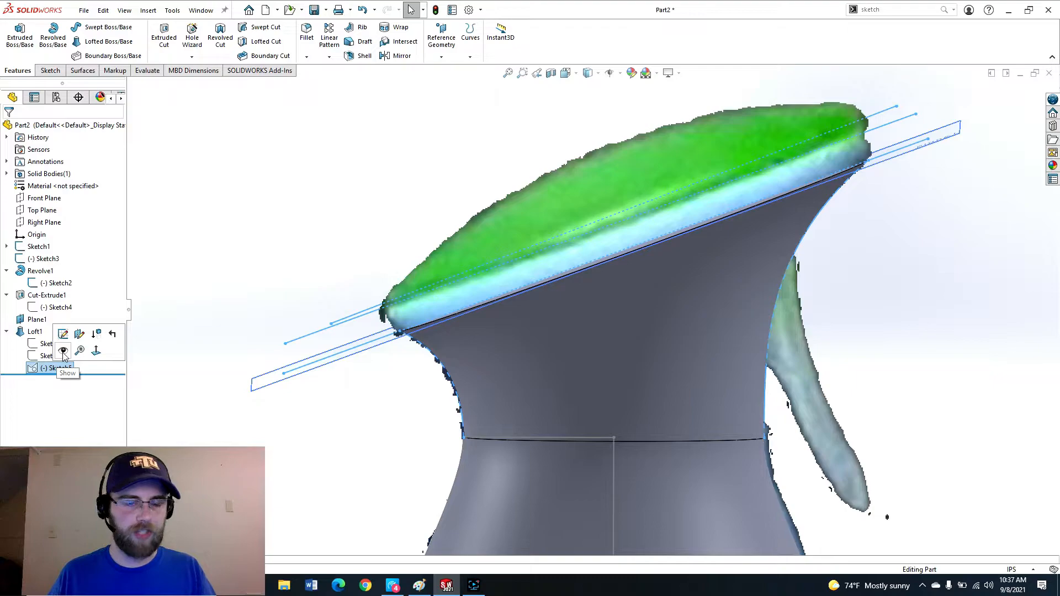
pyautogui.click(63, 353)
# Create a plane through the neck sketch's slanted top line, perpendicular to the Front Plane.
pyautogui.scroll(1, 409, 337)
pyautogui.scroll(-3, 386, 347)
pyautogui.scroll(2, 382, 351)
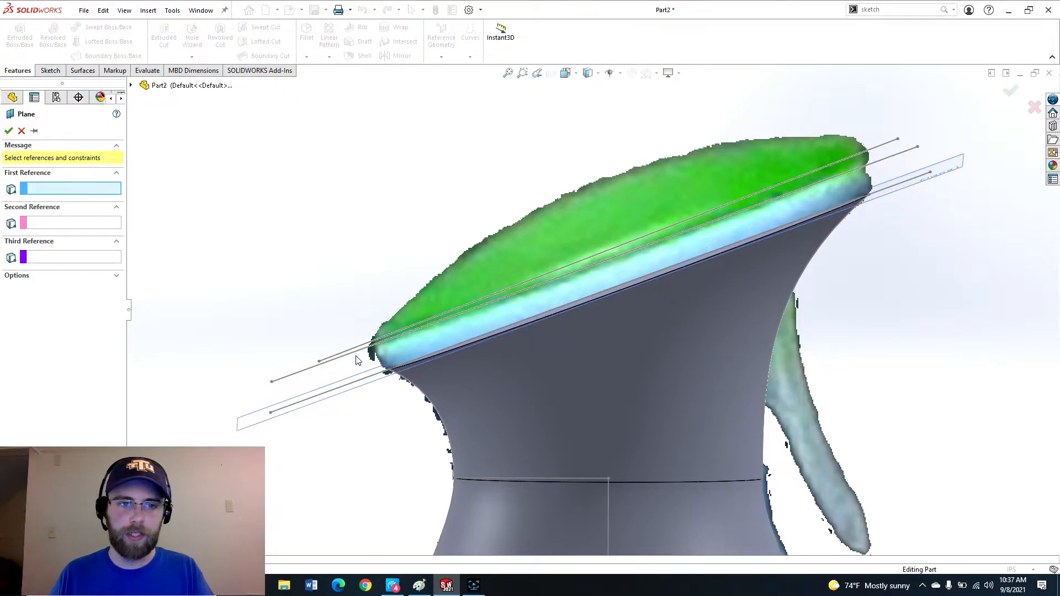
pyautogui.click(357, 357)
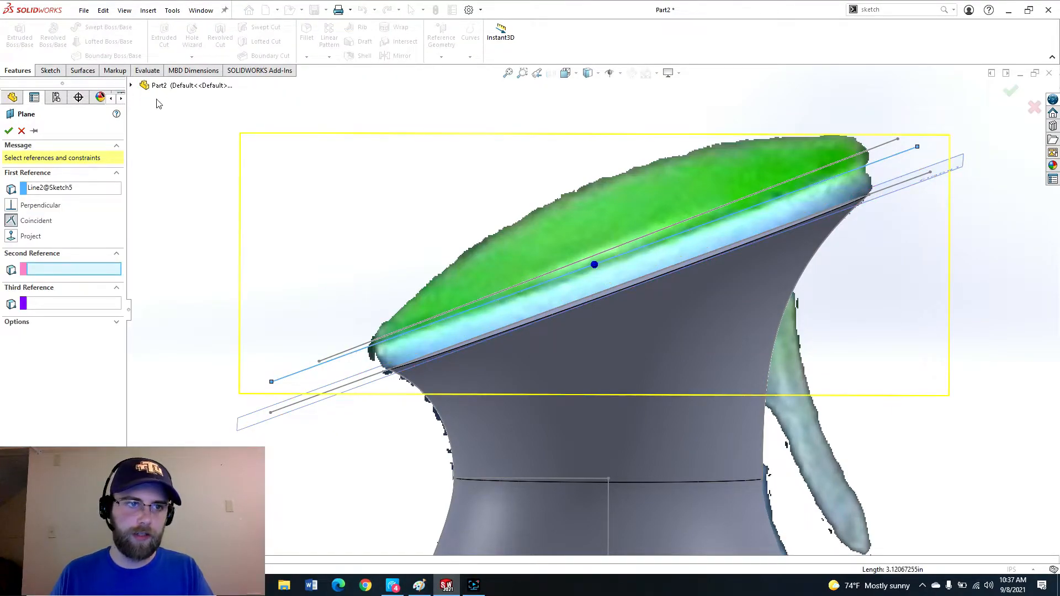
pyautogui.click(133, 86)
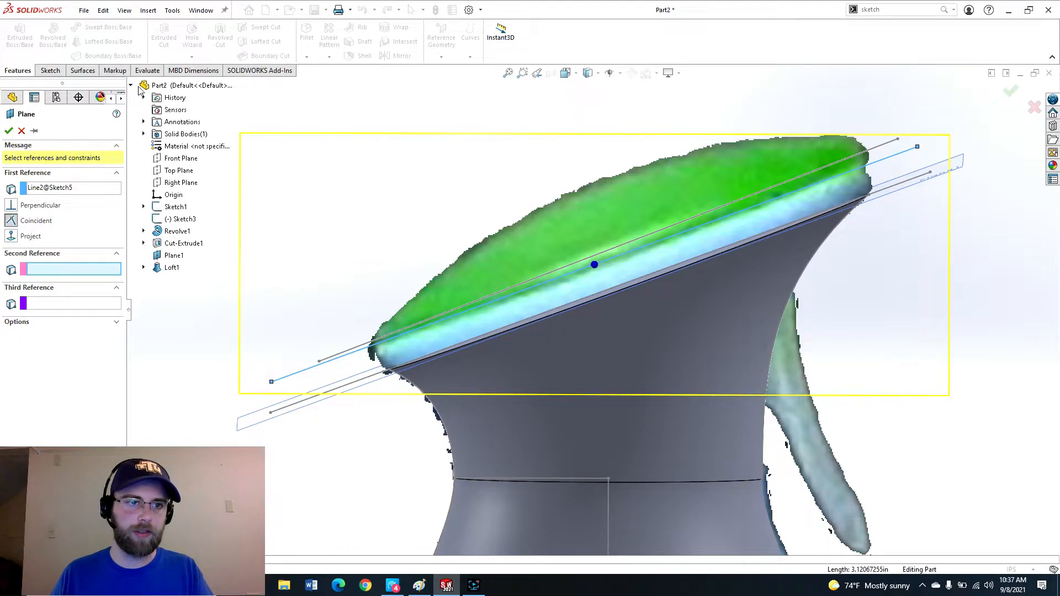
pyautogui.click(186, 161)
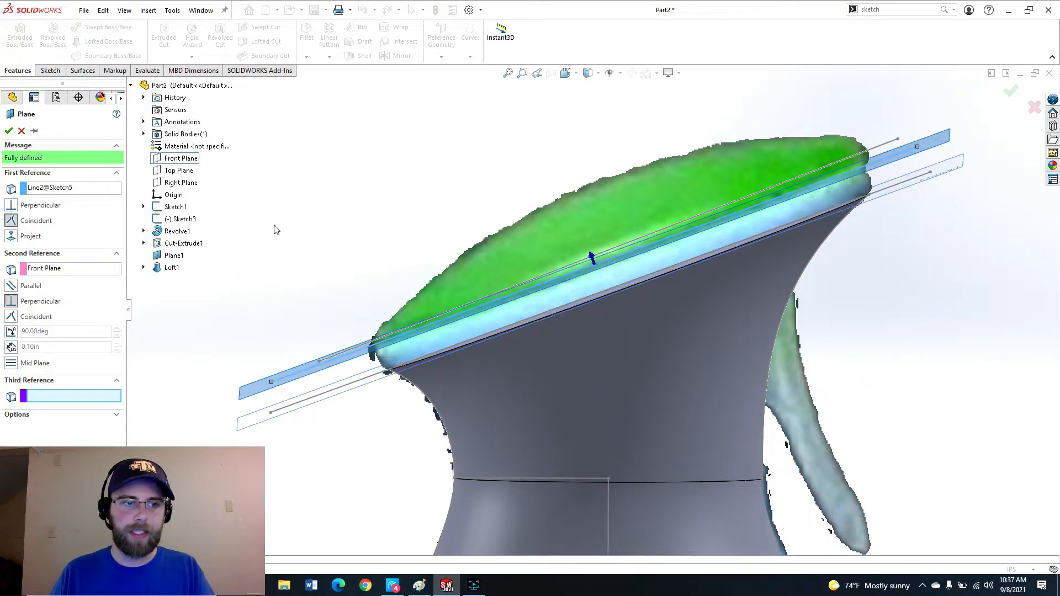
pyautogui.moveTo(275, 230); pyautogui.dragTo(223, 273, button='middle')
pyautogui.click(9, 131)
# Start a sketch on the loft's slanted top face and convert its edge into the sketch.
pyautogui.scroll(2, 453, 295)
pyautogui.moveTo(451, 296)
pyautogui.mouseDown(button='middle')
pyautogui.moveTo(529, 247)
pyautogui.moveTo(514, 241)
pyautogui.moveTo(456, 305)
pyautogui.mouseUp(button='middle')
pyautogui.scroll(-3, 455, 305)
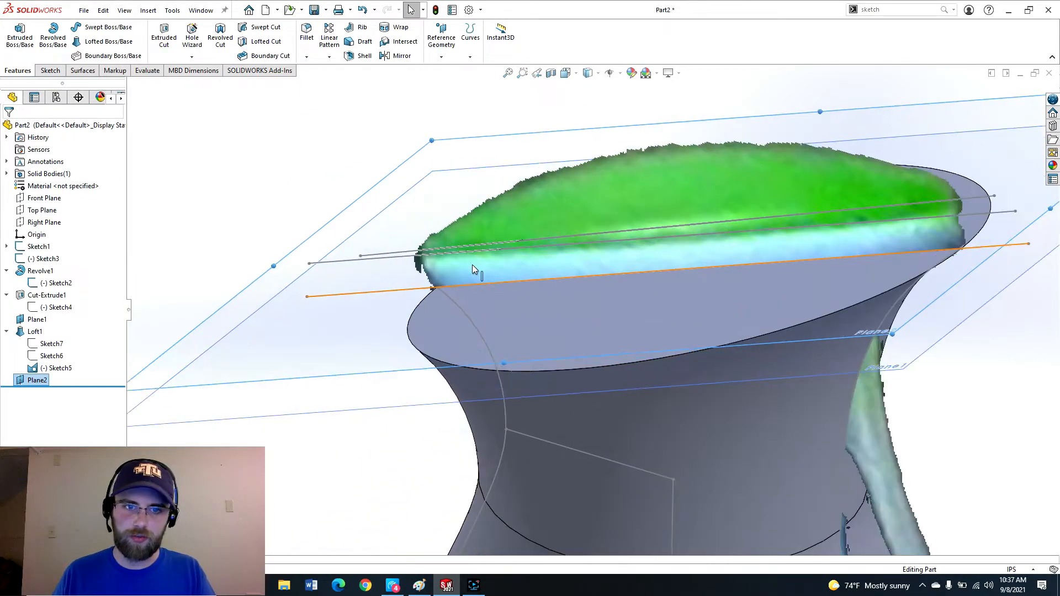
pyautogui.click(427, 350)
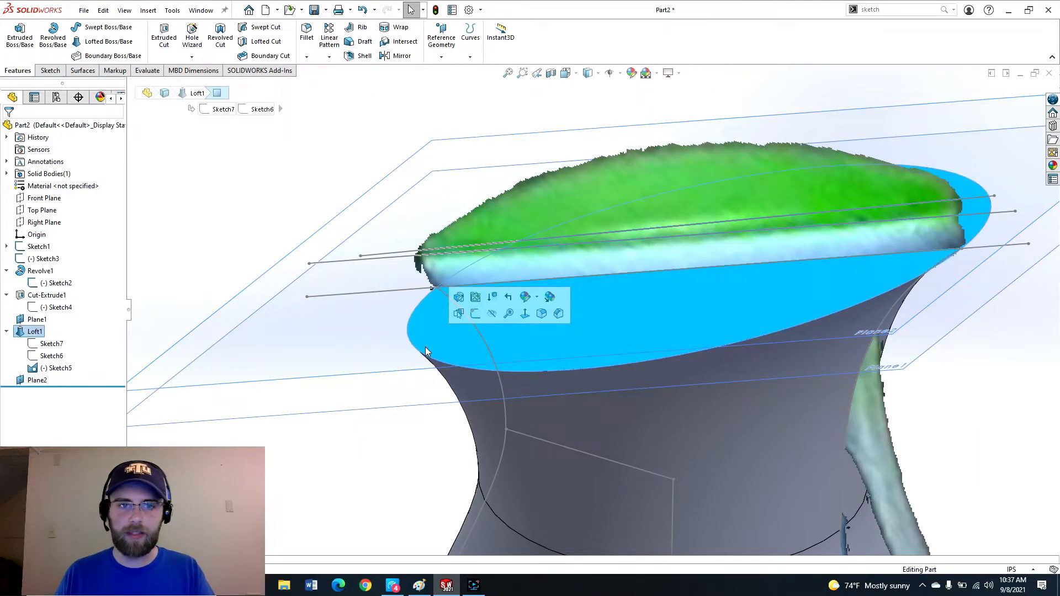
pyautogui.click(474, 313)
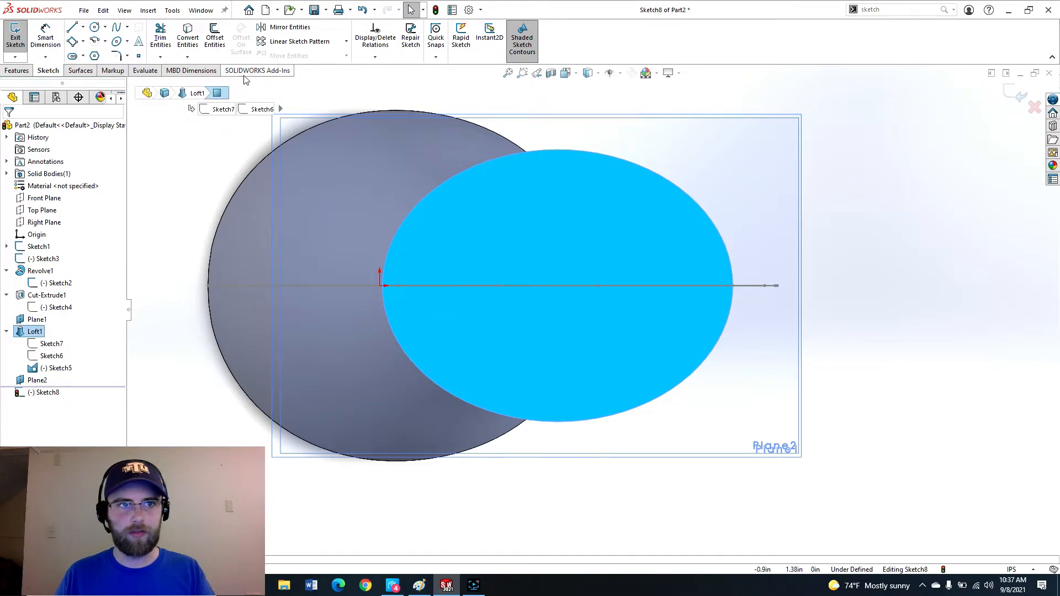
pyautogui.click(188, 44)
pyautogui.scroll(5, 469, 266)
pyautogui.moveTo(497, 309)
pyautogui.mouseDown(button='middle')
pyautogui.moveTo(532, 270)
pyautogui.moveTo(544, 215)
pyautogui.mouseUp(button='middle')
pyautogui.scroll(-4, 563, 337)
pyautogui.scroll(-4, 478, 194)
pyautogui.press('e')
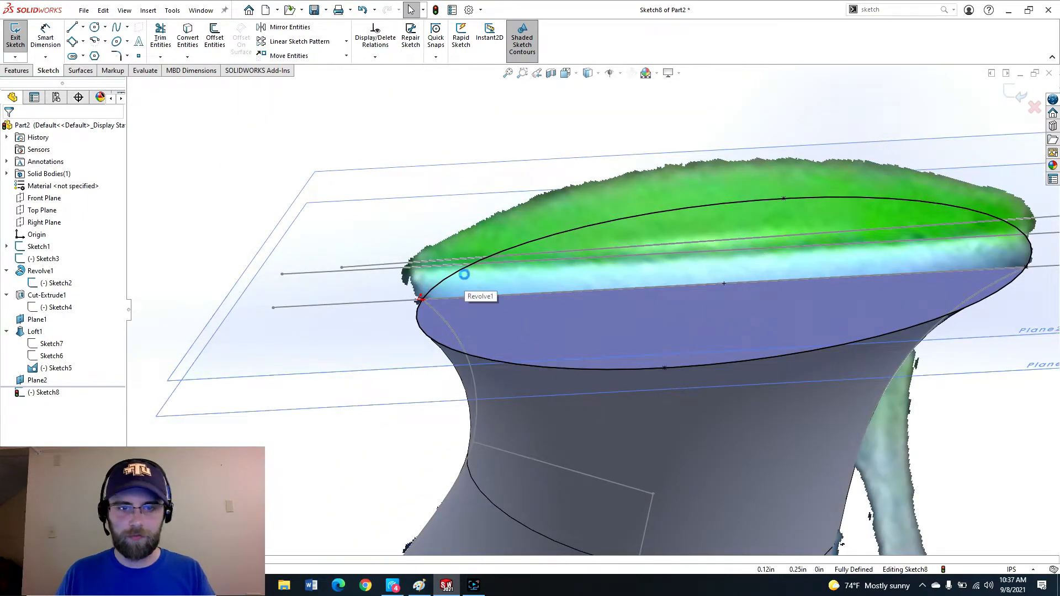
# Extrude the converted ellipse Up To Surface, ending at the new plane.
pyautogui.scroll(2, 381, 310)
pyautogui.moveTo(367, 354); pyautogui.dragTo(341, 325, button='middle')
pyautogui.scroll(1, 460, 418)
pyautogui.scroll(-5, 442, 431)
pyautogui.scroll(2, 622, 472)
pyautogui.scroll(-2, 634, 475)
pyautogui.scroll(1, 789, 295)
pyautogui.scroll(-1, 789, 295)
pyautogui.click(68, 194)
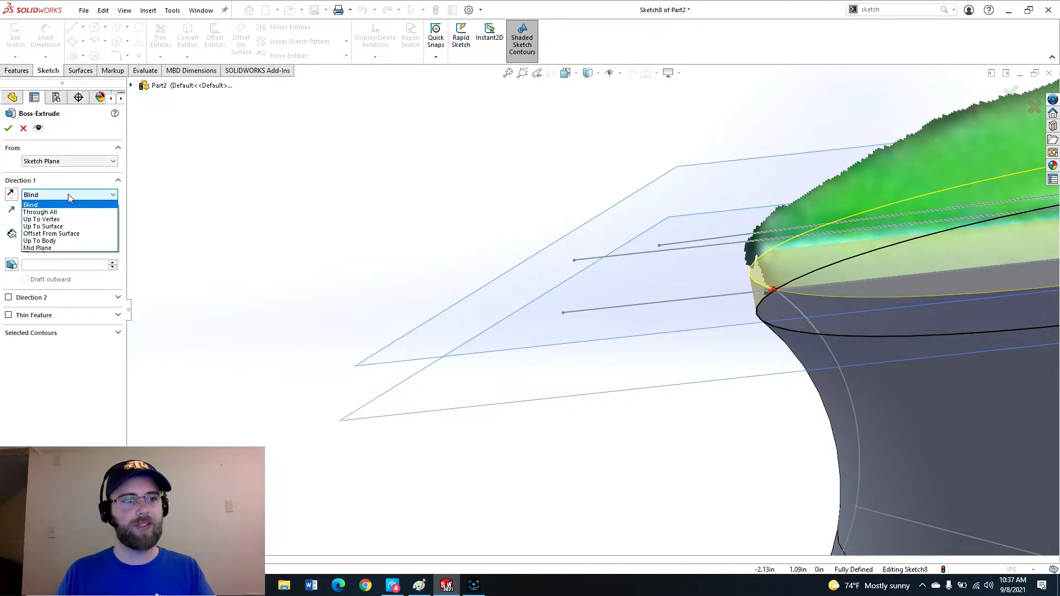
pyautogui.click(67, 227)
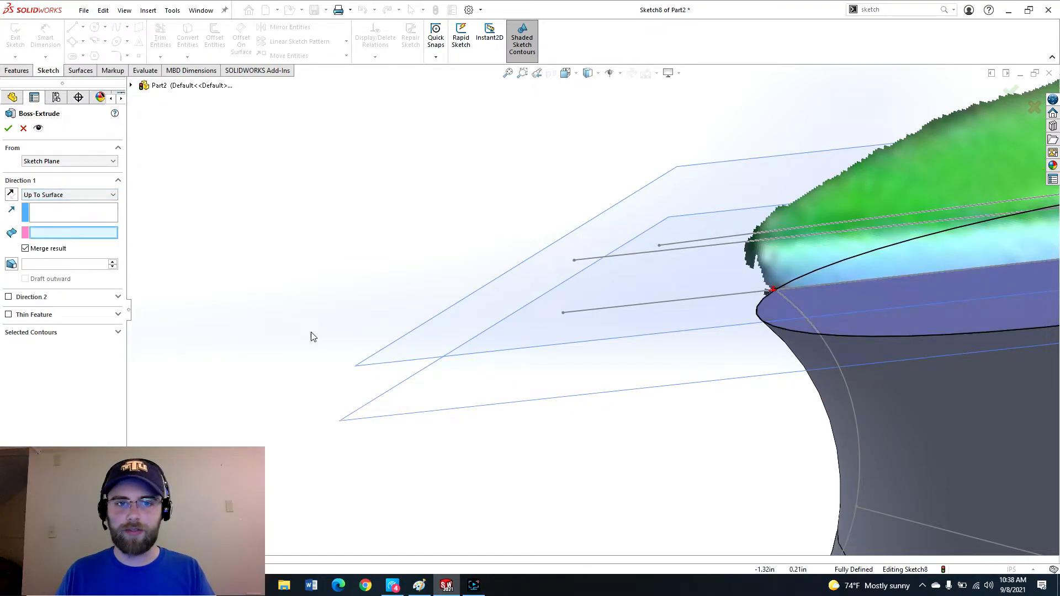
pyautogui.click(380, 364)
pyautogui.press('f')
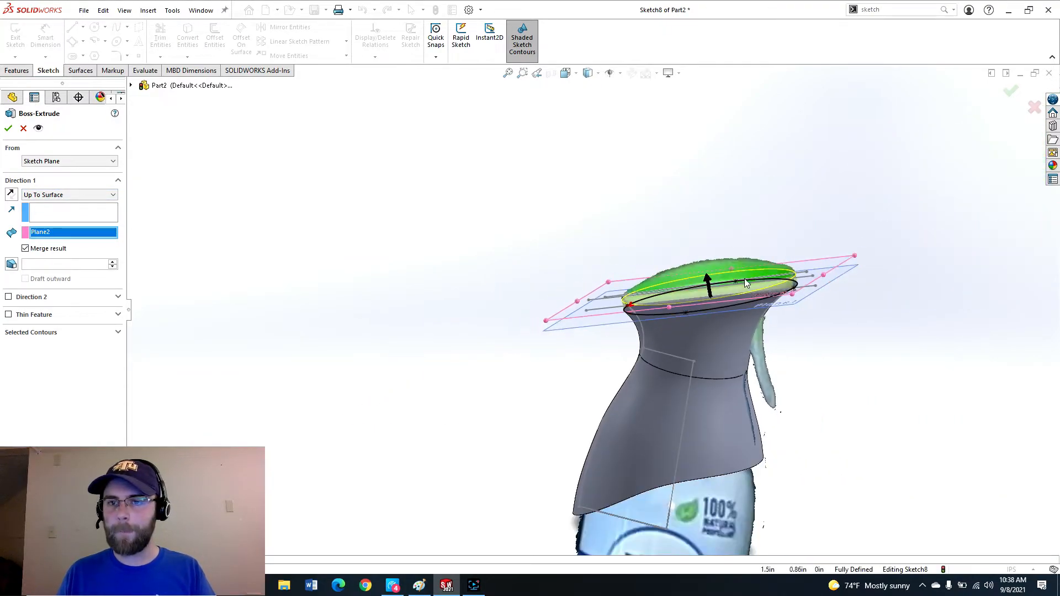
pyautogui.scroll(-3, 744, 278)
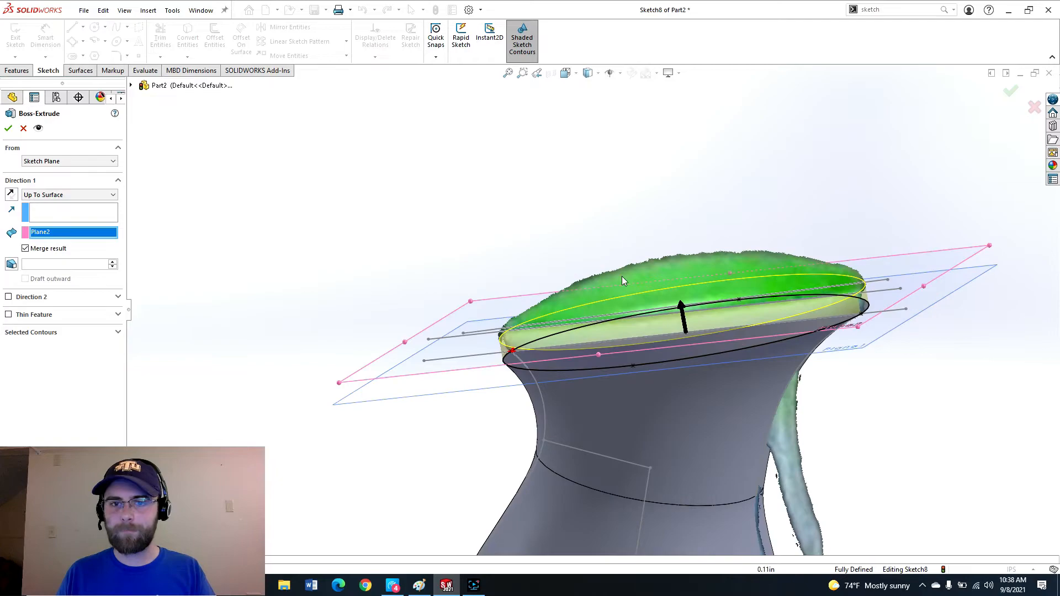
pyautogui.click(10, 130)
# Inspect the extruded neck top from several angles.
pyautogui.moveTo(605, 352); pyautogui.dragTo(514, 320, button='middle')
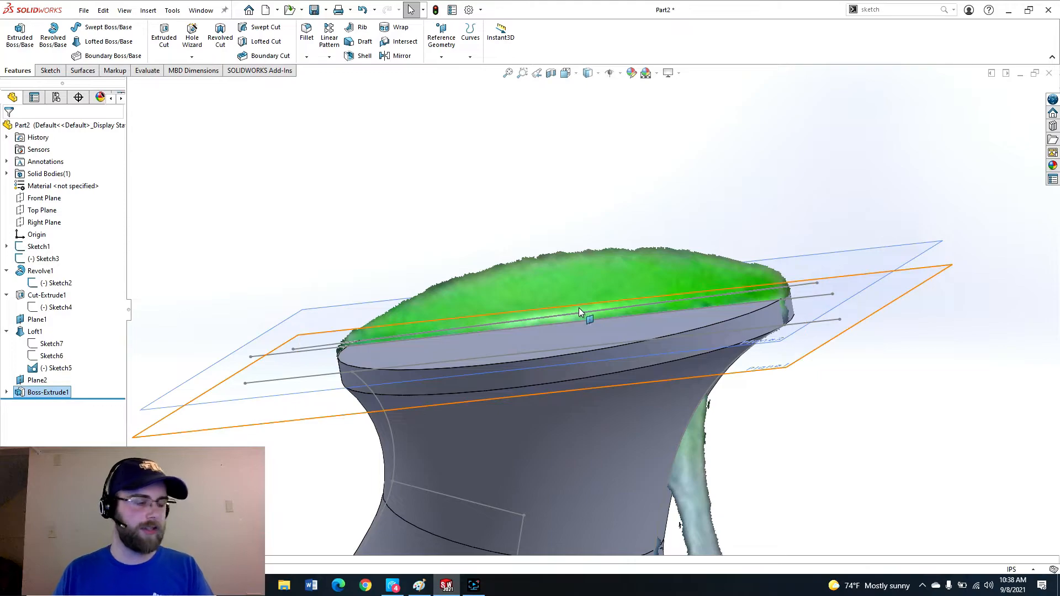
pyautogui.moveTo(551, 296); pyautogui.dragTo(607, 412, button='middle')
pyautogui.scroll(5, 597, 423)
pyautogui.scroll(-3, 582, 432)
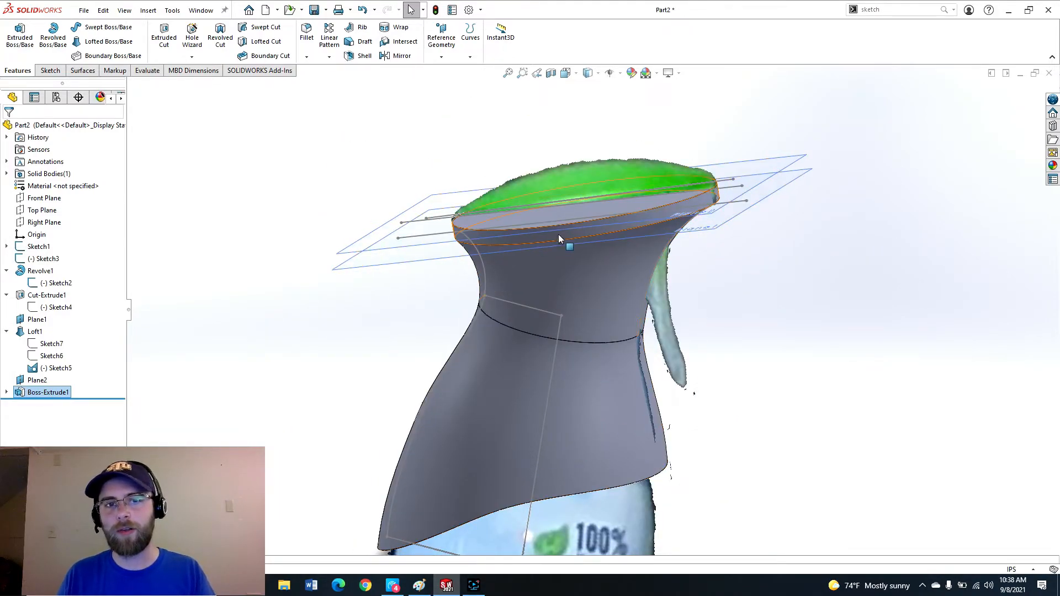
pyautogui.moveTo(530, 183); pyautogui.dragTo(552, 195, button='middle')
pyautogui.scroll(-3, 552, 195)
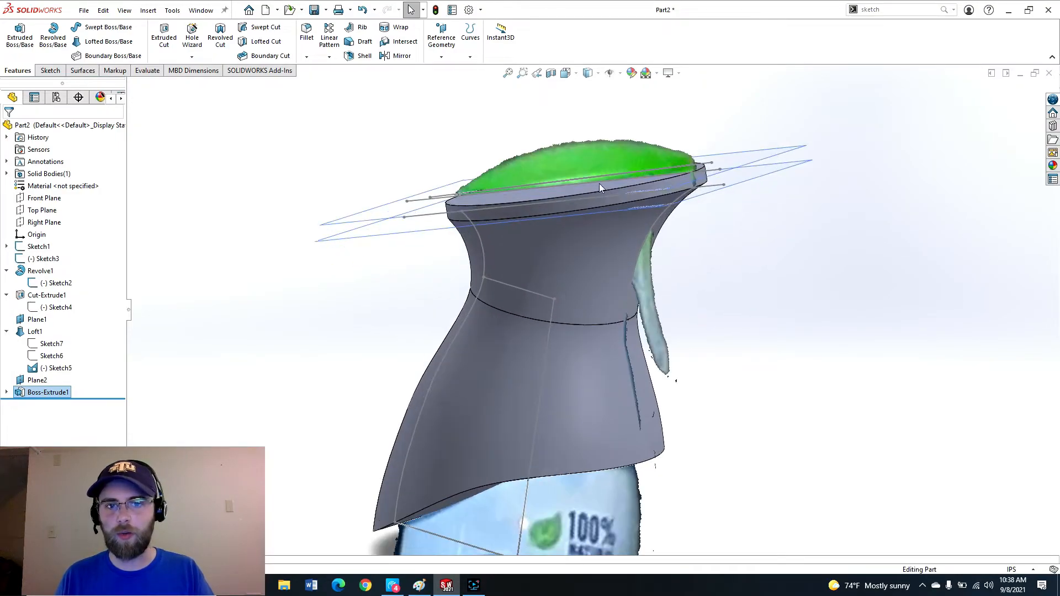
pyautogui.moveTo(553, 308)
pyautogui.mouseDown(button='middle')
pyautogui.moveTo(552, 297)
pyautogui.moveTo(557, 327)
pyautogui.mouseUp(button='middle')
pyautogui.scroll(1, 557, 327)
pyautogui.scroll(-2, 556, 327)
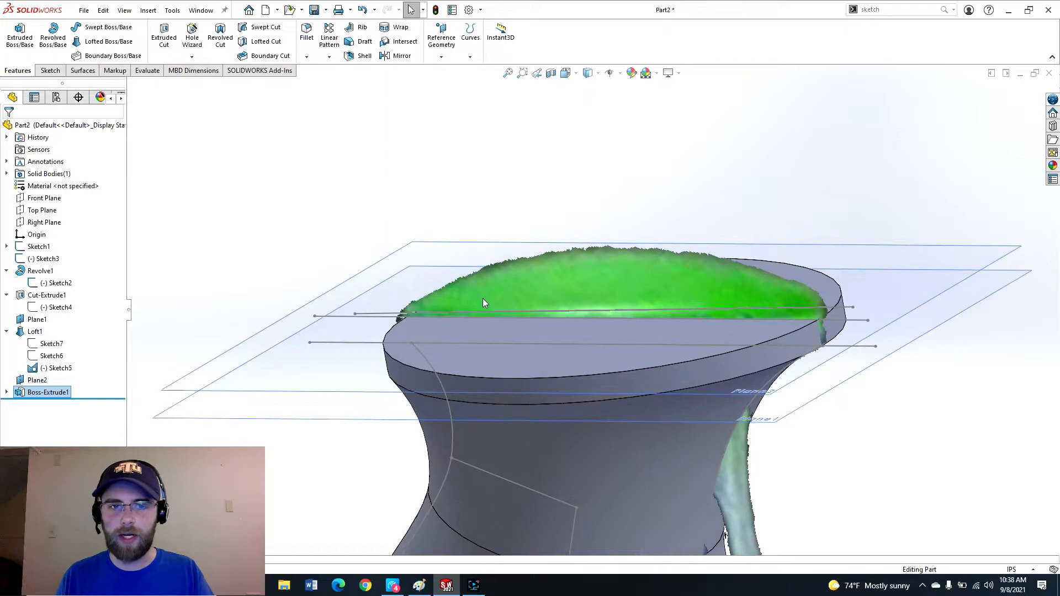
# Create a second plane through the sketch's upper slanted line, perpendicular to the Front Plane.
pyautogui.click(405, 355)
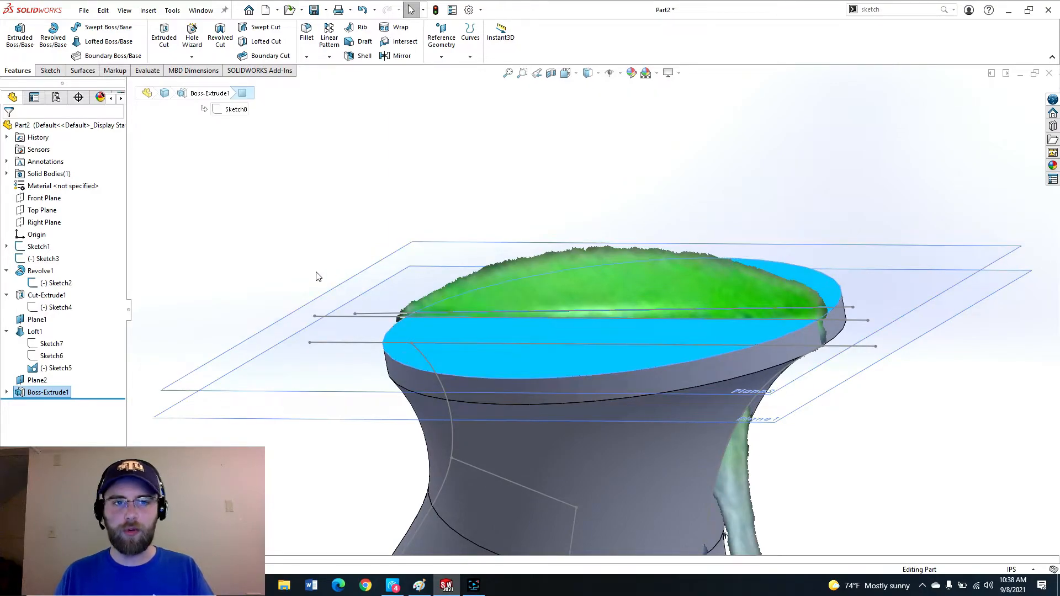
pyautogui.click(276, 247)
pyautogui.scroll(1, 637, 381)
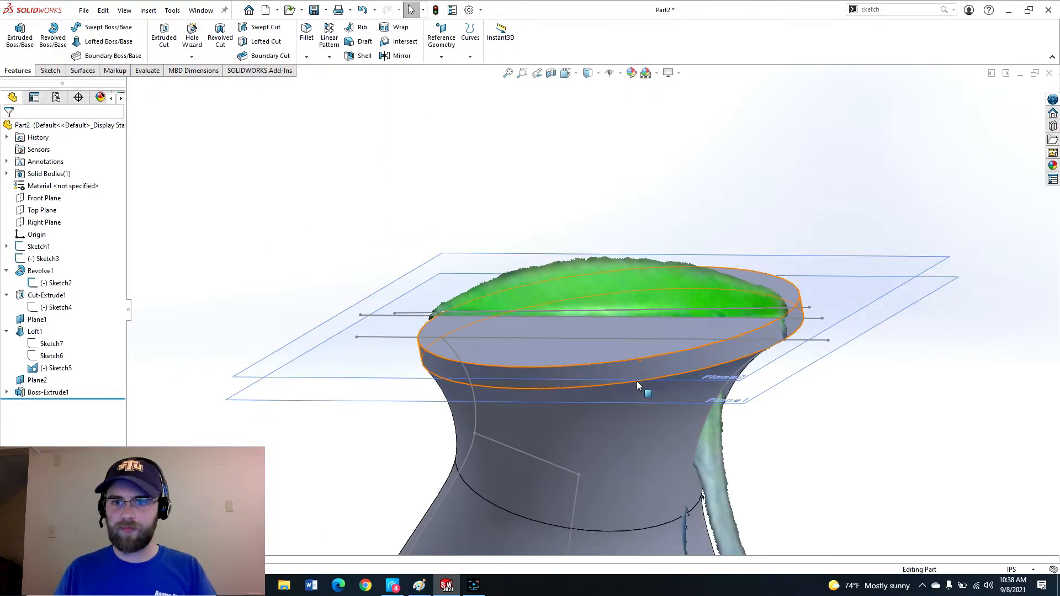
pyautogui.scroll(-2, 599, 375)
pyautogui.moveTo(381, 367); pyautogui.dragTo(452, 306, button='middle')
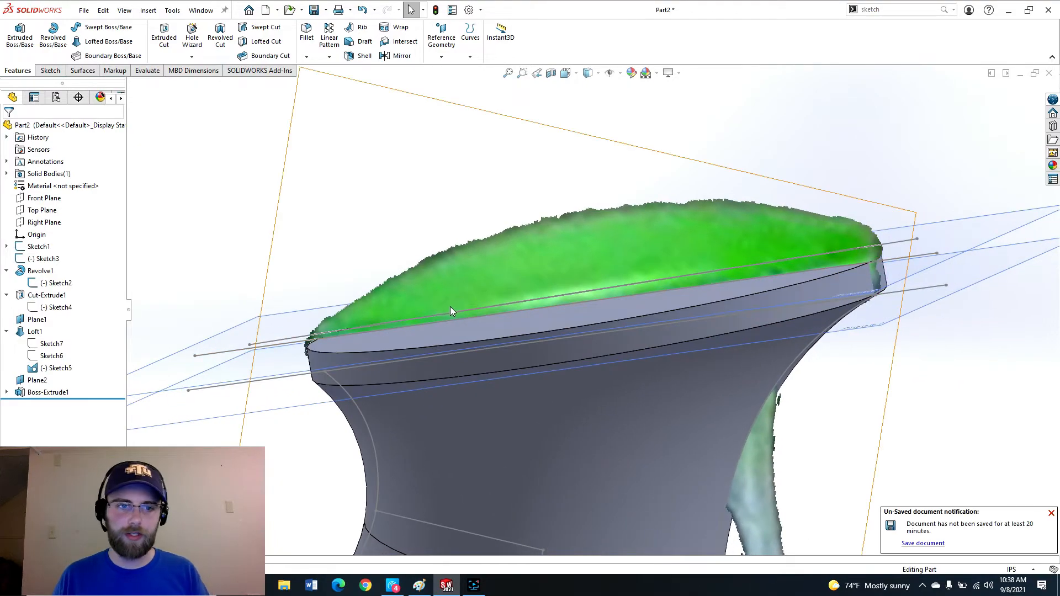
pyautogui.click(389, 347)
pyautogui.scroll(1, 319, 331)
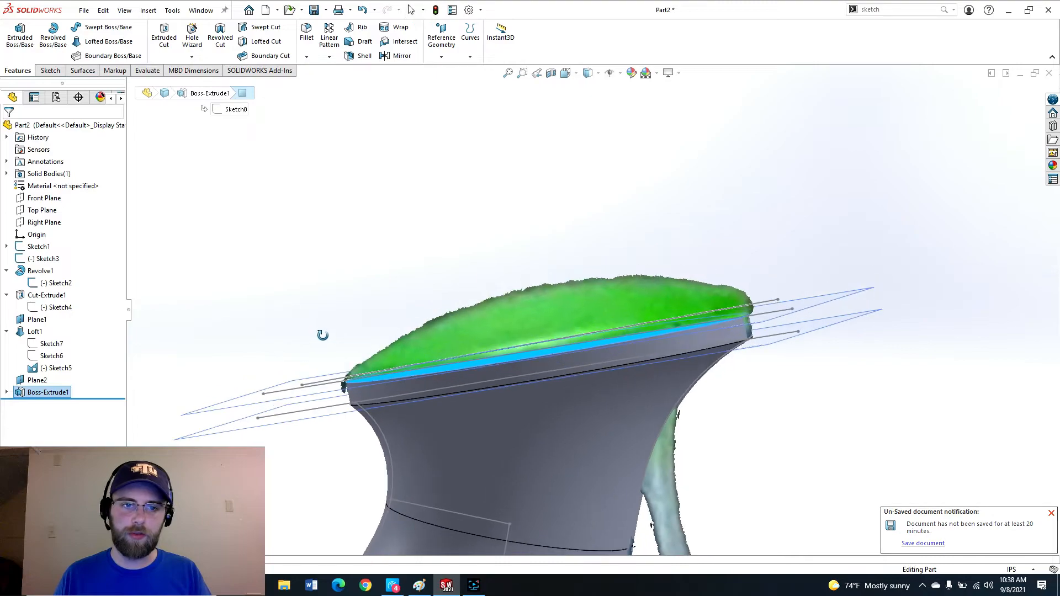
pyautogui.scroll(-3, 316, 384)
pyautogui.scroll(-4, 343, 403)
pyautogui.click(393, 249)
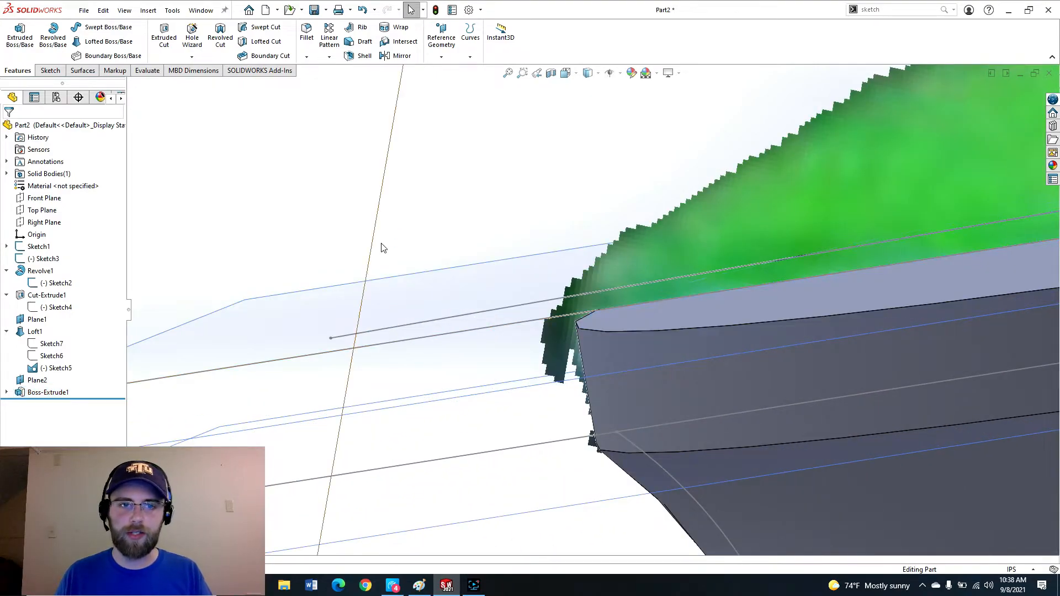
pyautogui.press('p')
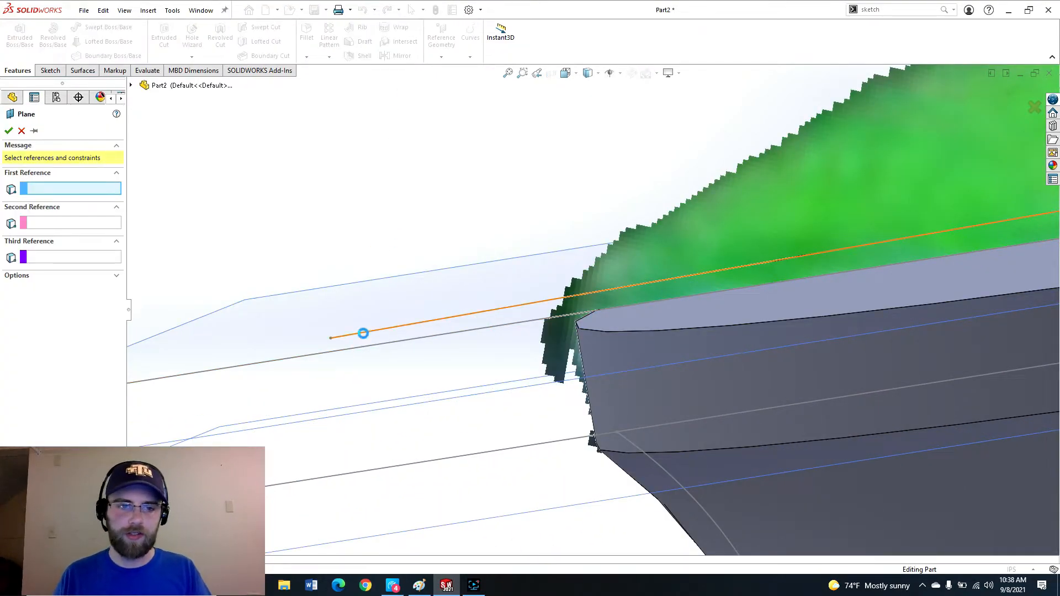
pyautogui.click(363, 333)
pyautogui.click(131, 86)
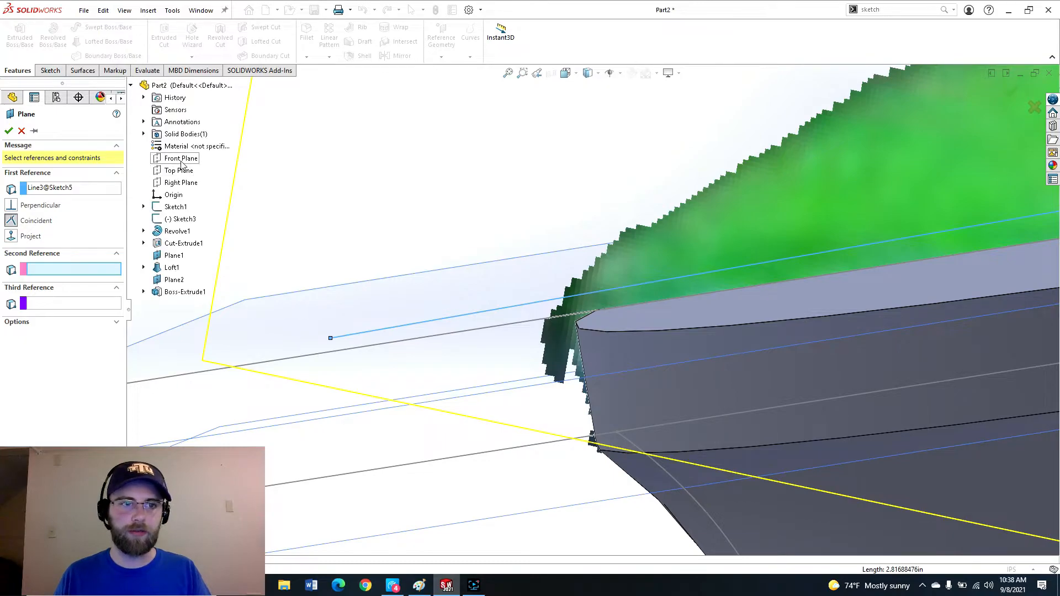
pyautogui.click(181, 160)
pyautogui.click(9, 131)
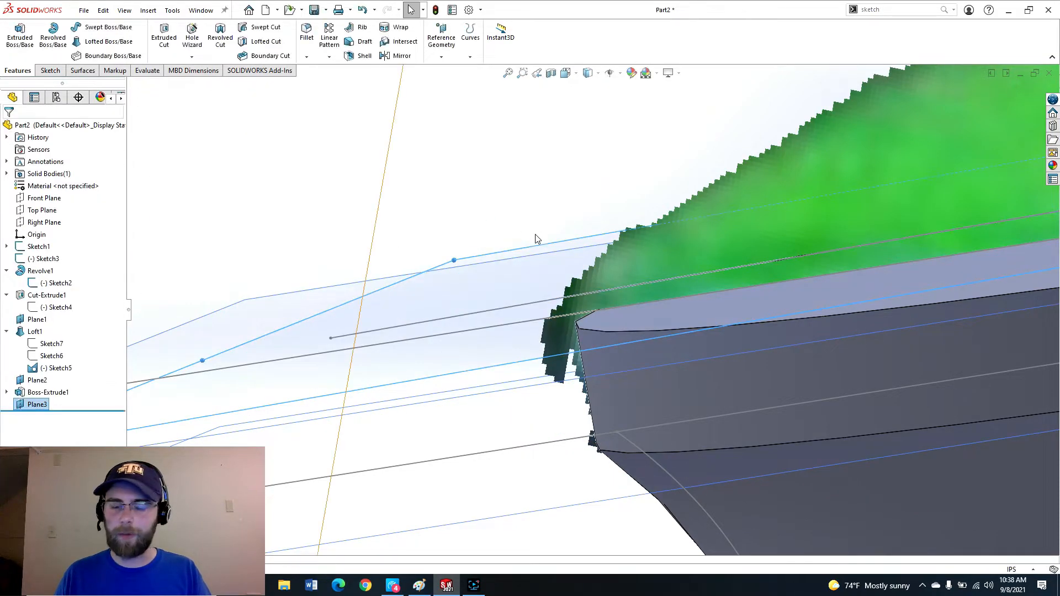
# Start a sketch on the neck extrusion's top face and convert its outer edge into the sketch.
pyautogui.scroll(8, 755, 331)
pyautogui.moveTo(644, 302); pyautogui.dragTo(286, 353, button='middle')
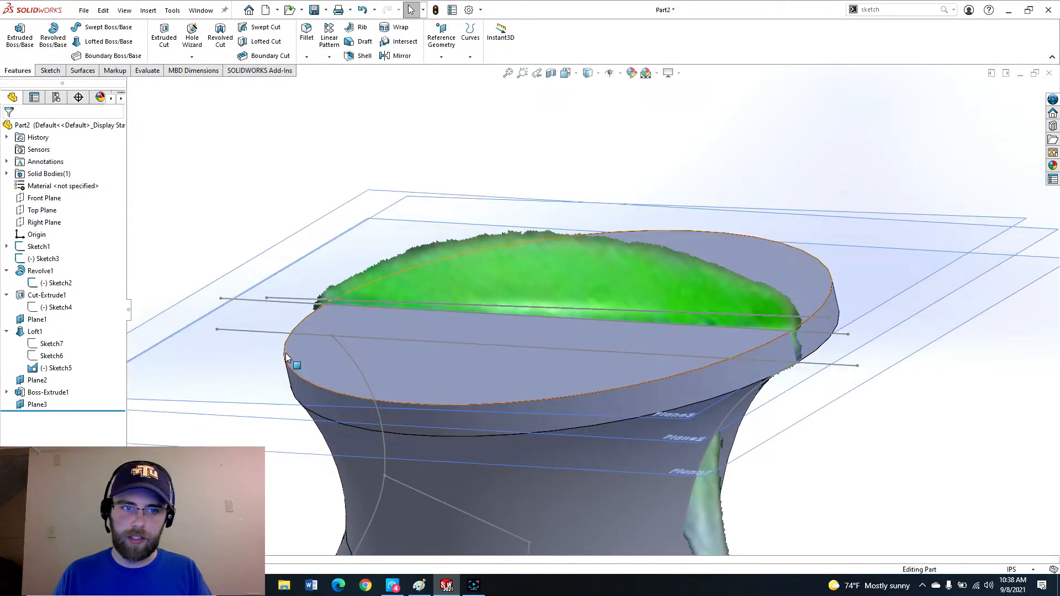
pyautogui.click(327, 362)
pyautogui.click(377, 330)
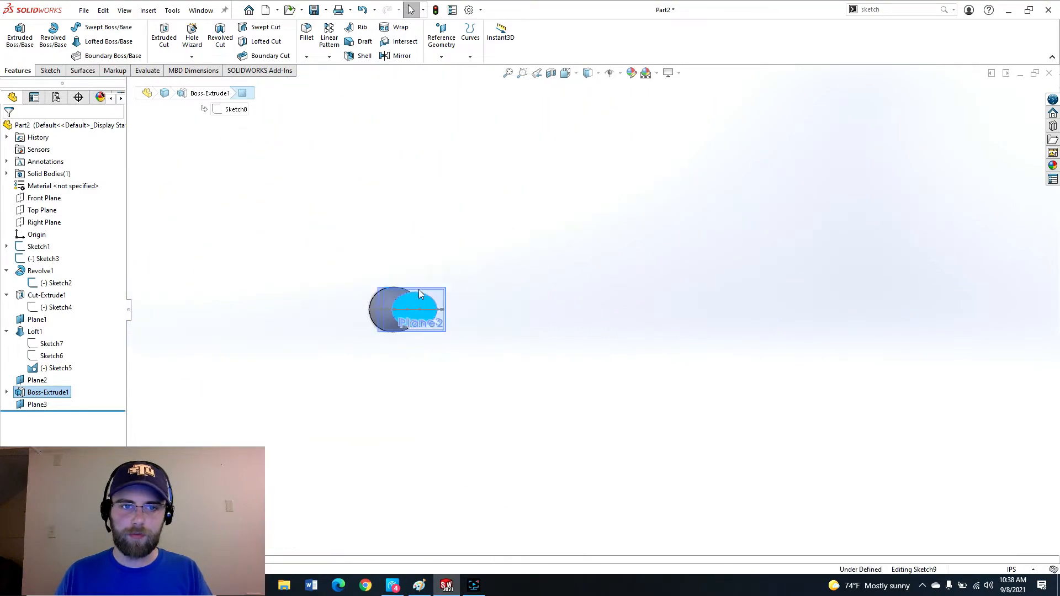
pyautogui.press('e')
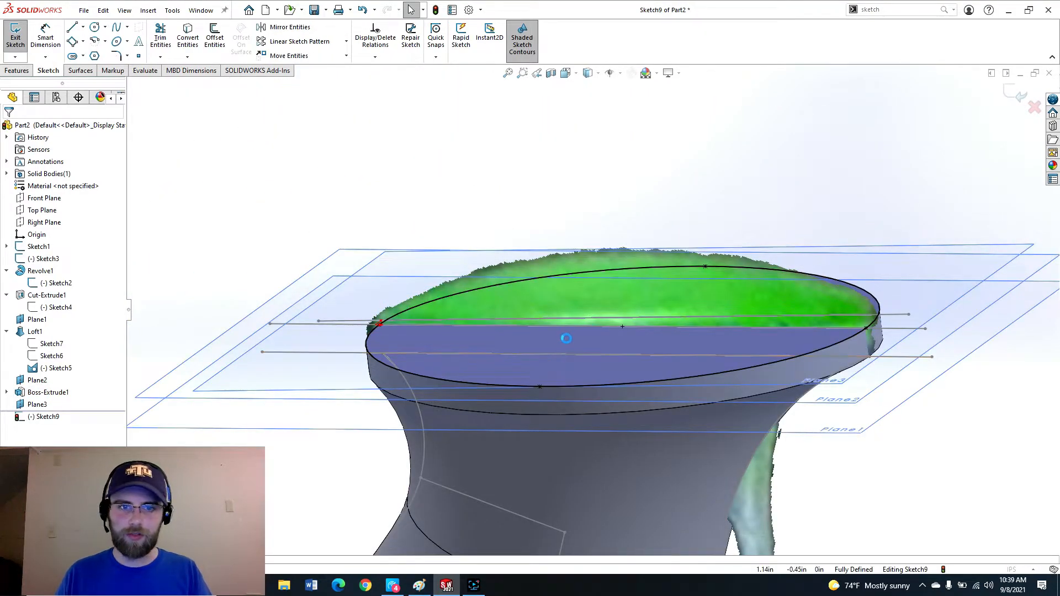
# Extrude the converted edge Up To Surface, ending at the second plane.
pyautogui.click(72, 195)
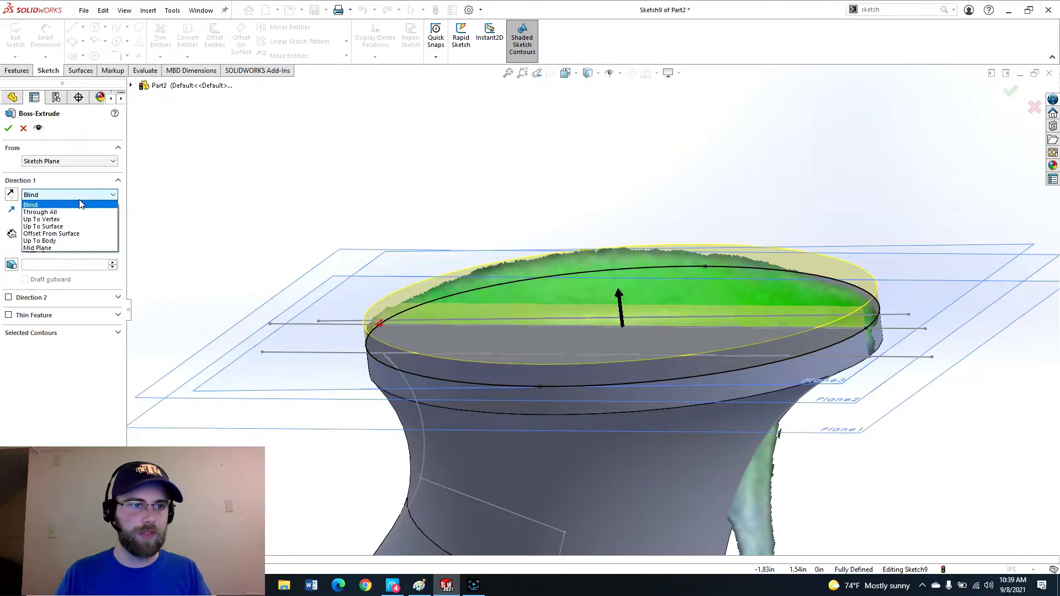
pyautogui.click(61, 226)
pyautogui.moveTo(256, 293); pyautogui.dragTo(367, 235, button='middle')
pyautogui.scroll(1, 694, 313)
pyautogui.click(931, 418)
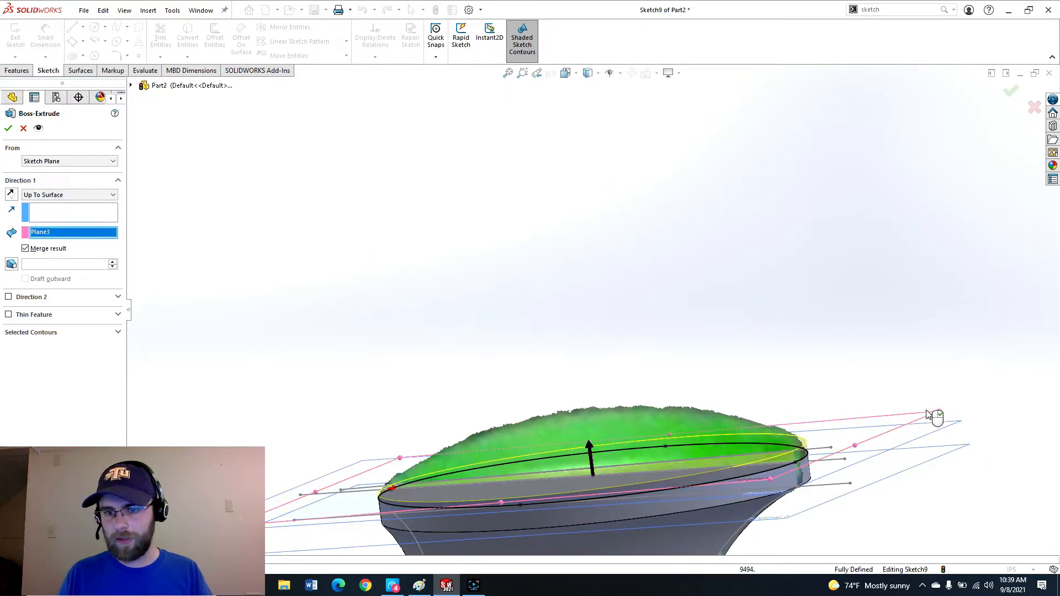
pyautogui.scroll(-5, 555, 463)
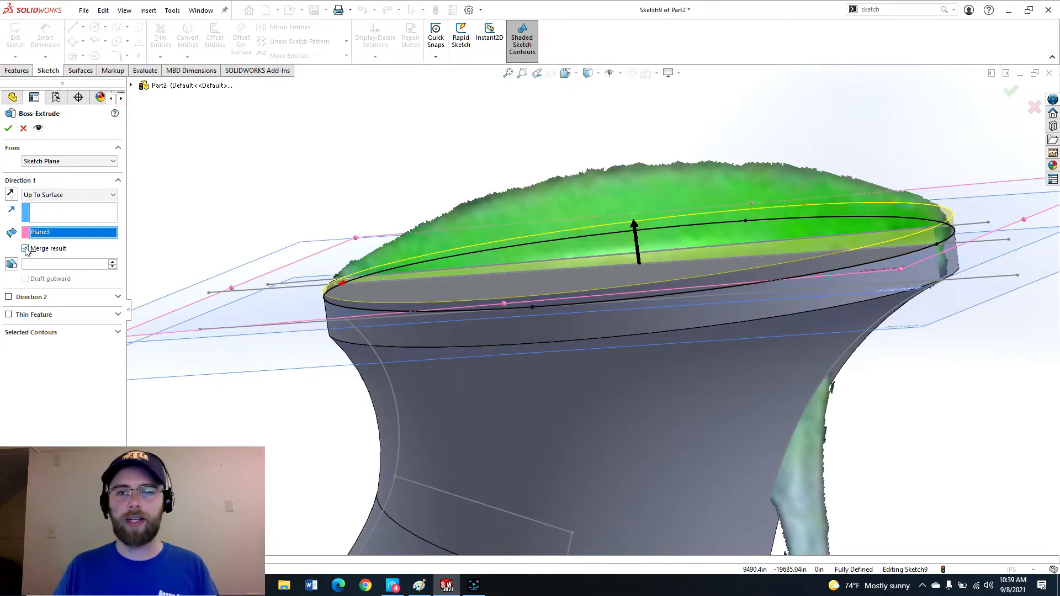
pyautogui.click(8, 128)
# Inspect the new thin extrusion on top of the neck from the side.
pyautogui.moveTo(610, 210); pyautogui.dragTo(596, 314, button='middle')
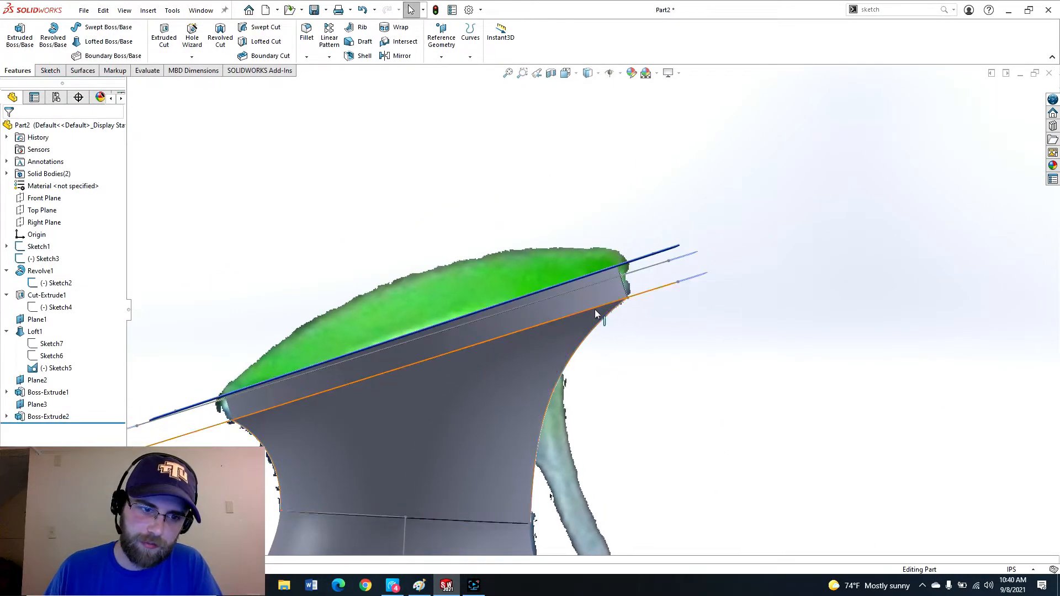
pyautogui.scroll(1, 595, 312)
pyautogui.scroll(-2, 522, 336)
pyautogui.hotkey('ctrl', '1')
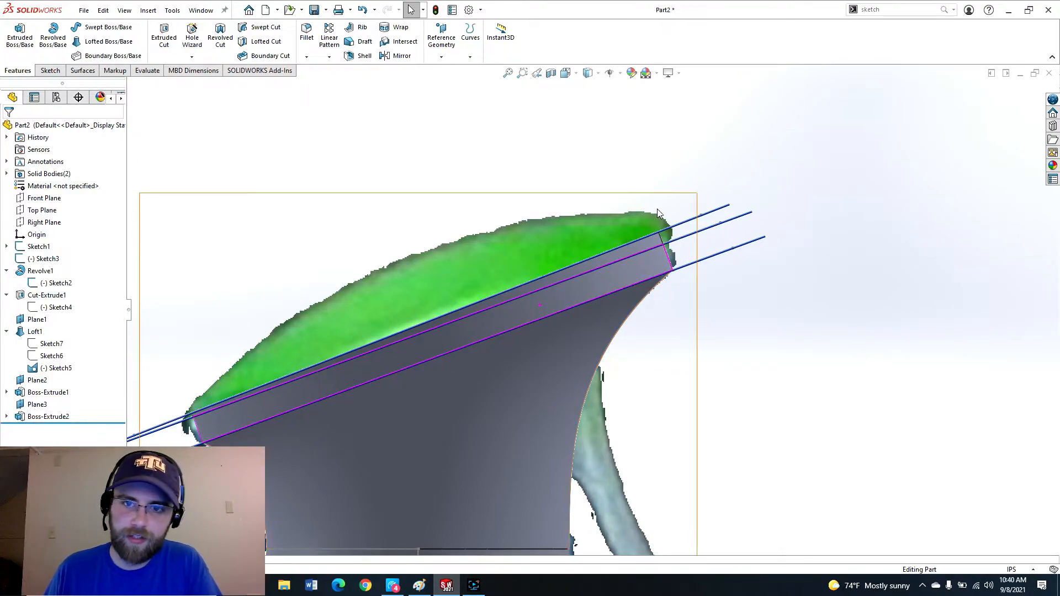
pyautogui.moveTo(598, 252); pyautogui.dragTo(529, 316, button='middle')
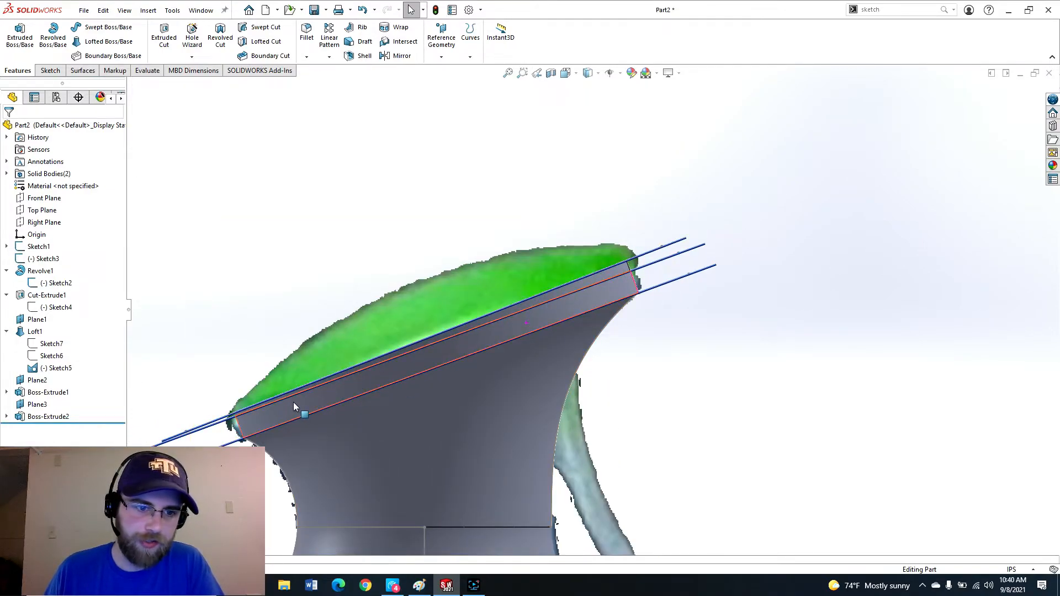
pyautogui.scroll(2, 508, 349)
pyautogui.moveTo(508, 348); pyautogui.dragTo(467, 385, button='middle')
pyautogui.scroll(-3, 513, 311)
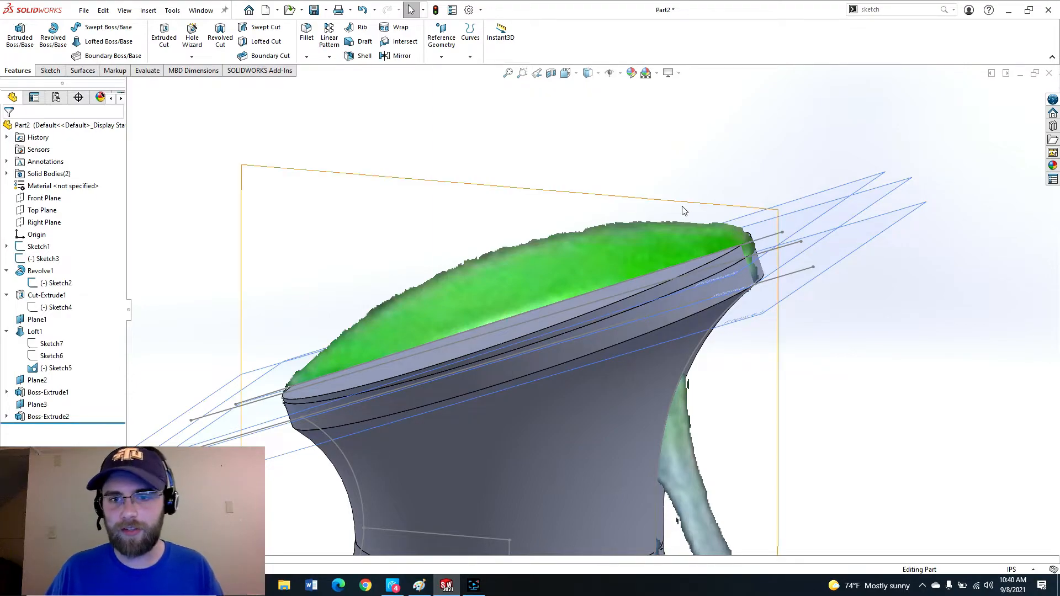
# Hide Sketch5, Plane3 and Plane1 to clear the view around the neck top.
pyautogui.click(278, 394)
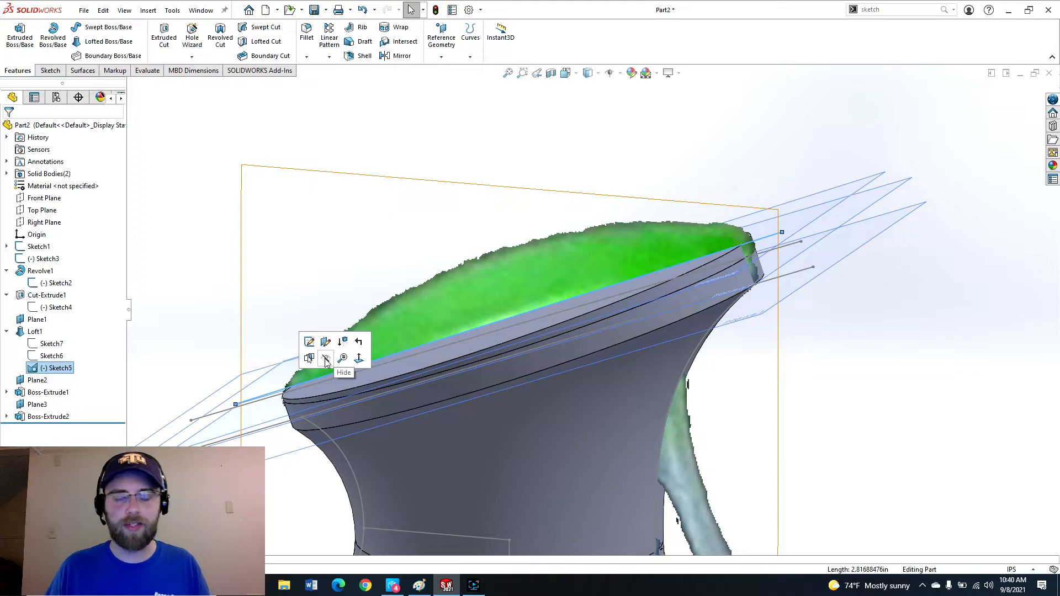
pyautogui.click(326, 362)
pyautogui.moveTo(703, 230)
pyautogui.mouseDown(button='middle')
pyautogui.moveTo(647, 289)
pyautogui.moveTo(603, 297)
pyautogui.mouseUp(button='middle')
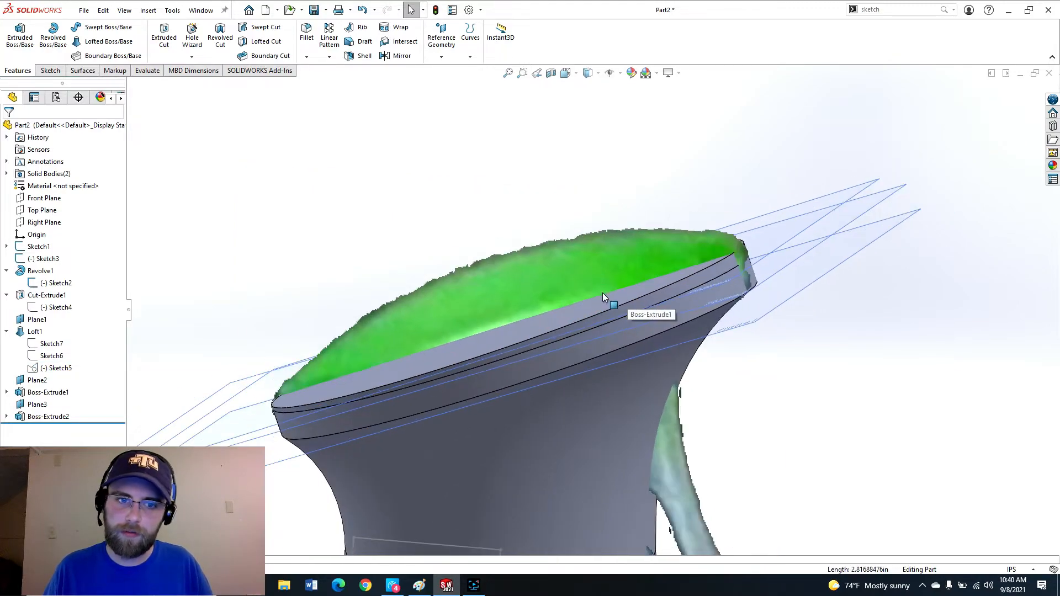
pyautogui.scroll(2, 602, 297)
pyautogui.click(769, 241)
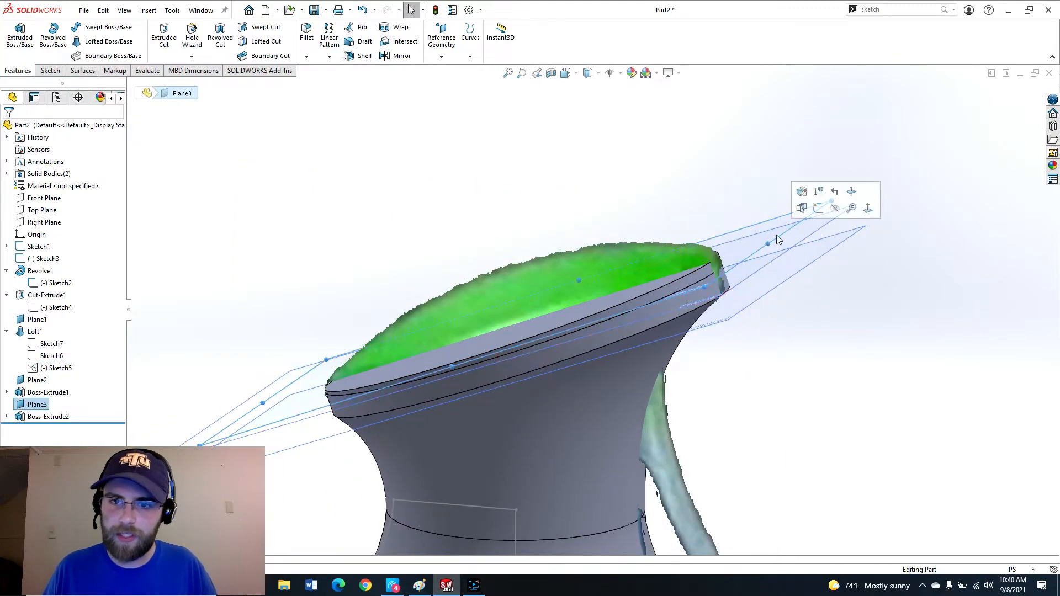
pyautogui.click(834, 207)
pyautogui.click(808, 235)
pyautogui.click(871, 203)
pyautogui.click(839, 246)
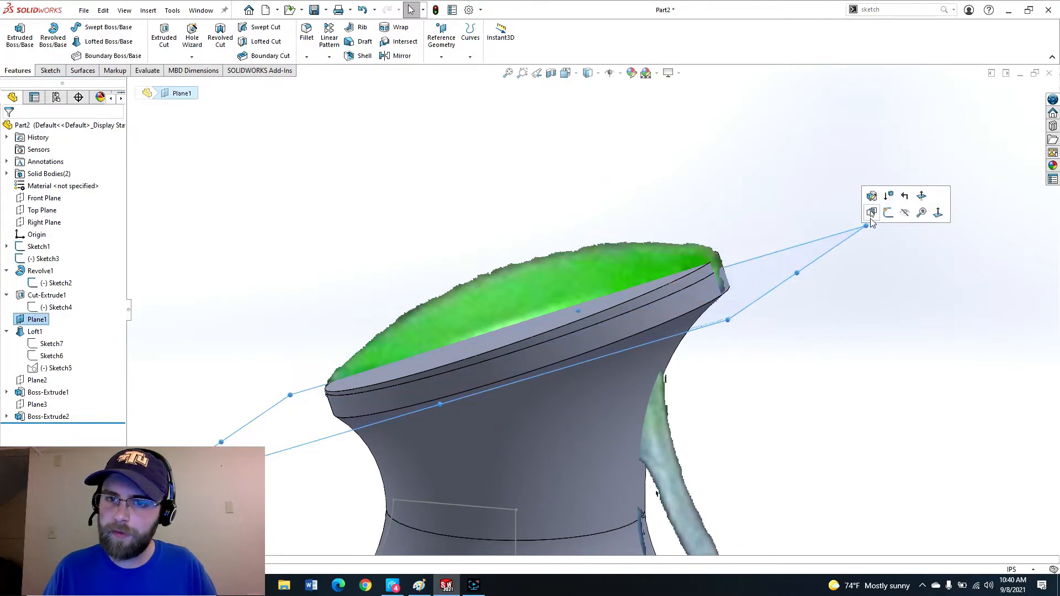
pyautogui.click(904, 212)
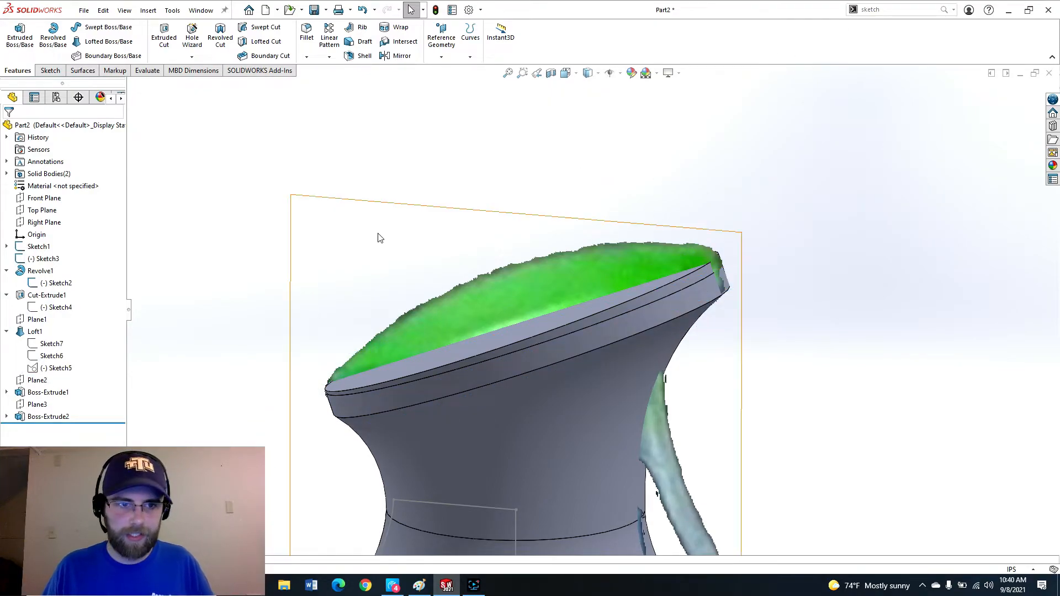
# Apply a 0.25 in Dome to the top face of the new extrusion.
pyautogui.click(872, 11)
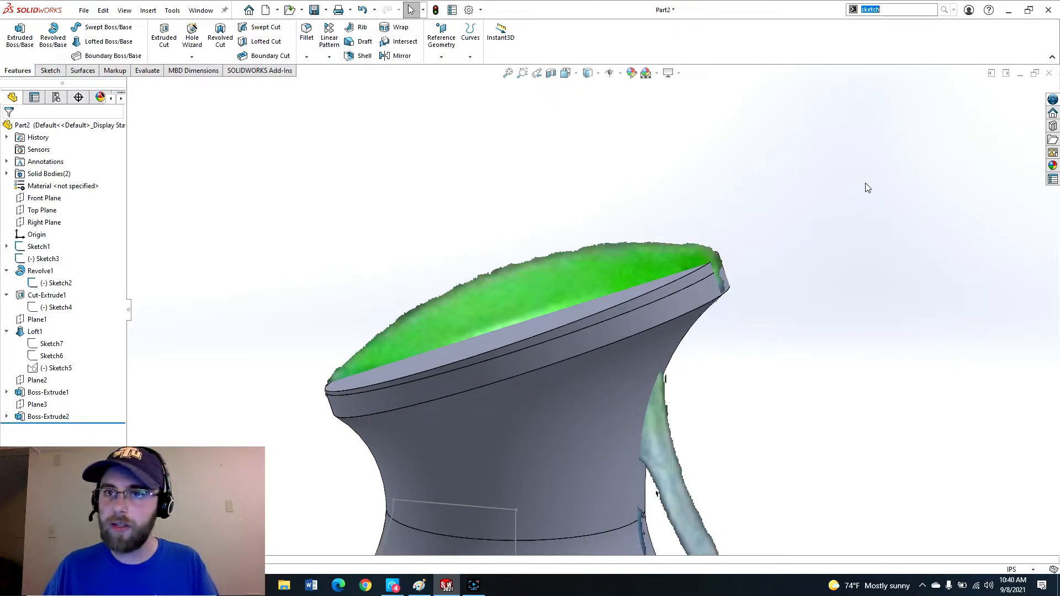
pyautogui.write('do')
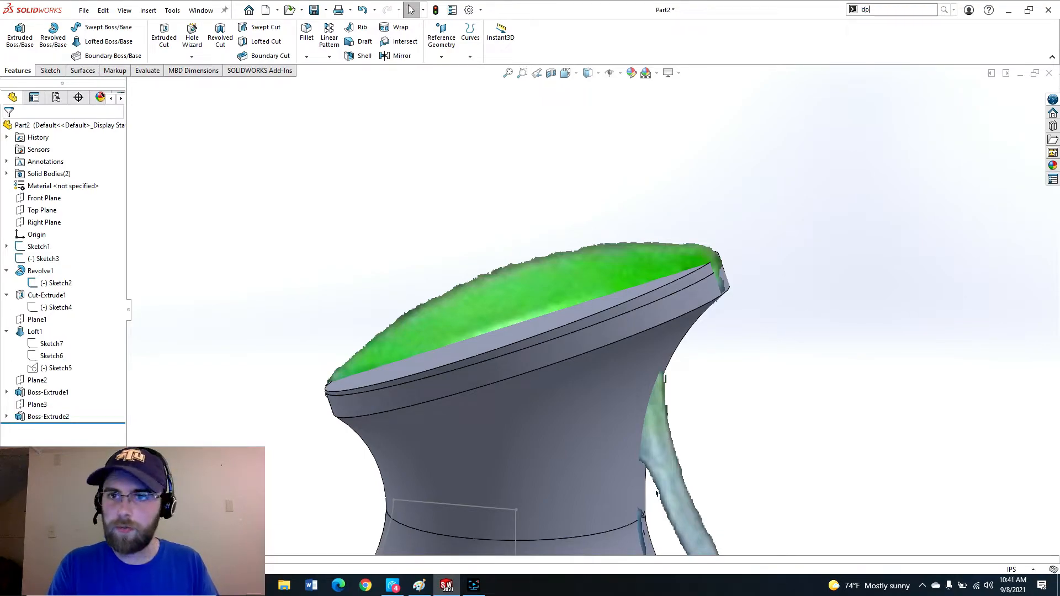
pyautogui.write('jmeme')
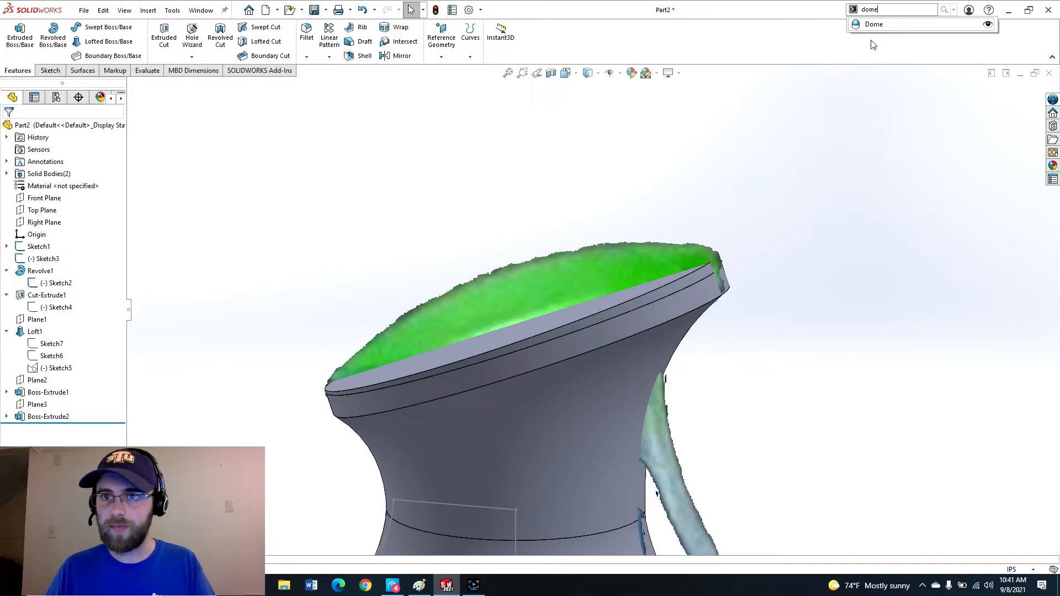
pyautogui.click(874, 24)
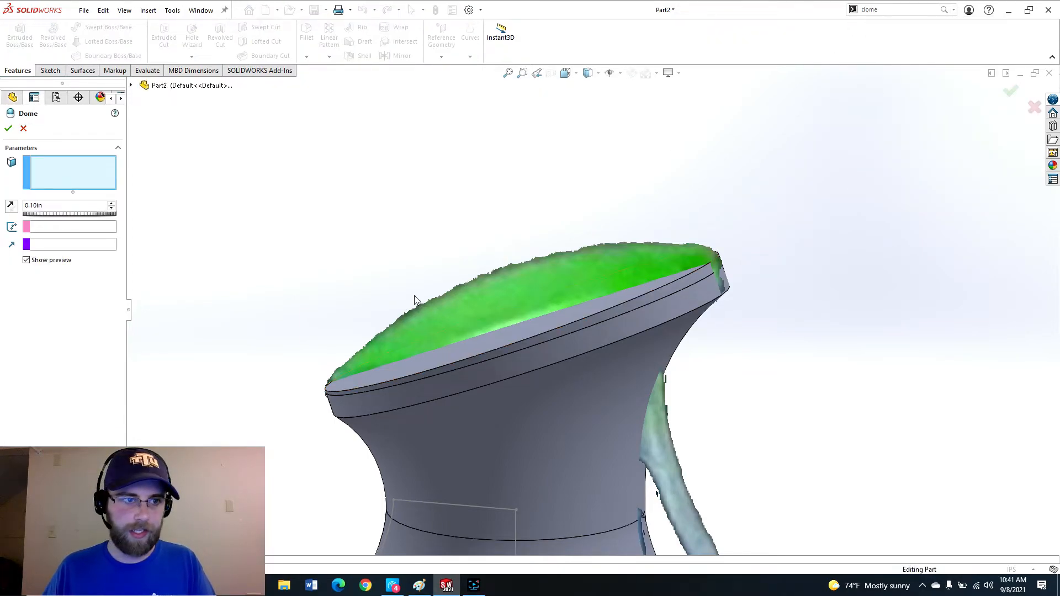
pyautogui.moveTo(593, 307); pyautogui.dragTo(555, 340, button='middle')
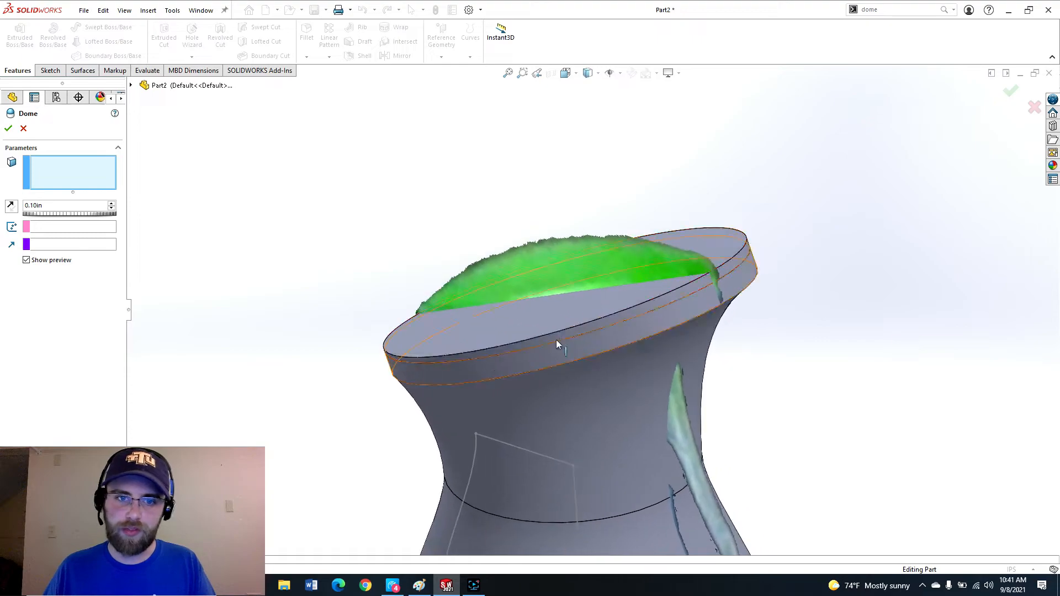
pyautogui.click(453, 330)
pyautogui.moveTo(483, 343); pyautogui.dragTo(499, 356, button='middle')
pyautogui.click(565, 73)
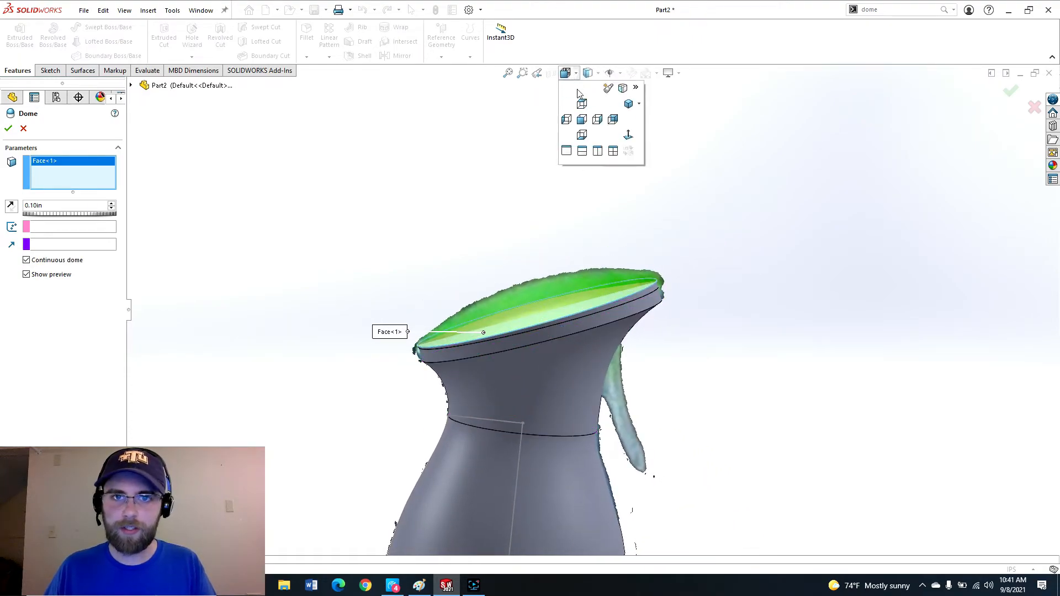
pyautogui.click(581, 119)
pyautogui.scroll(-6, 561, 405)
pyautogui.scroll(-5, 385, 327)
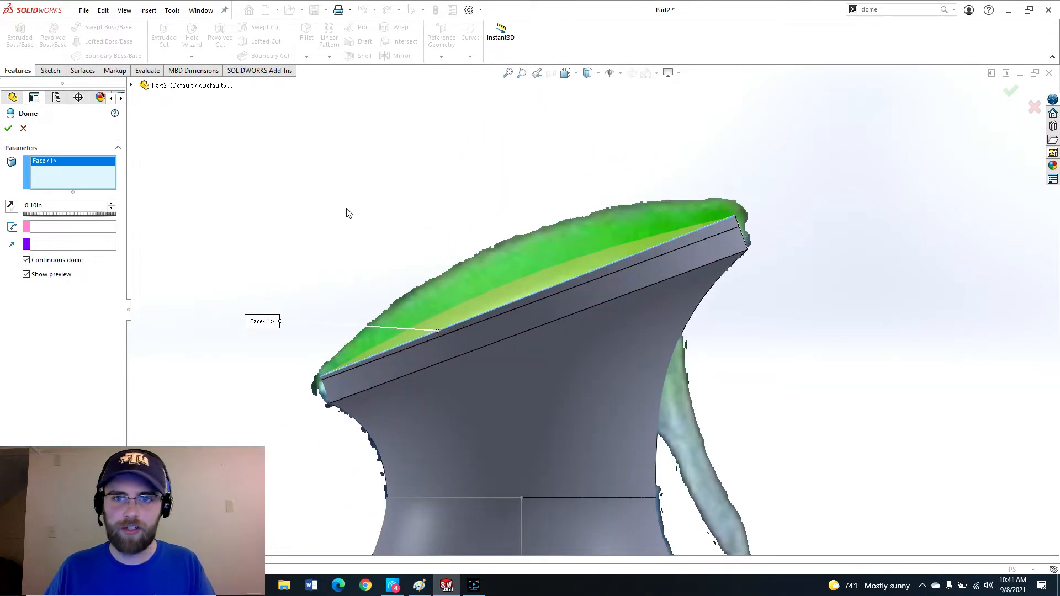
pyautogui.click(111, 203)
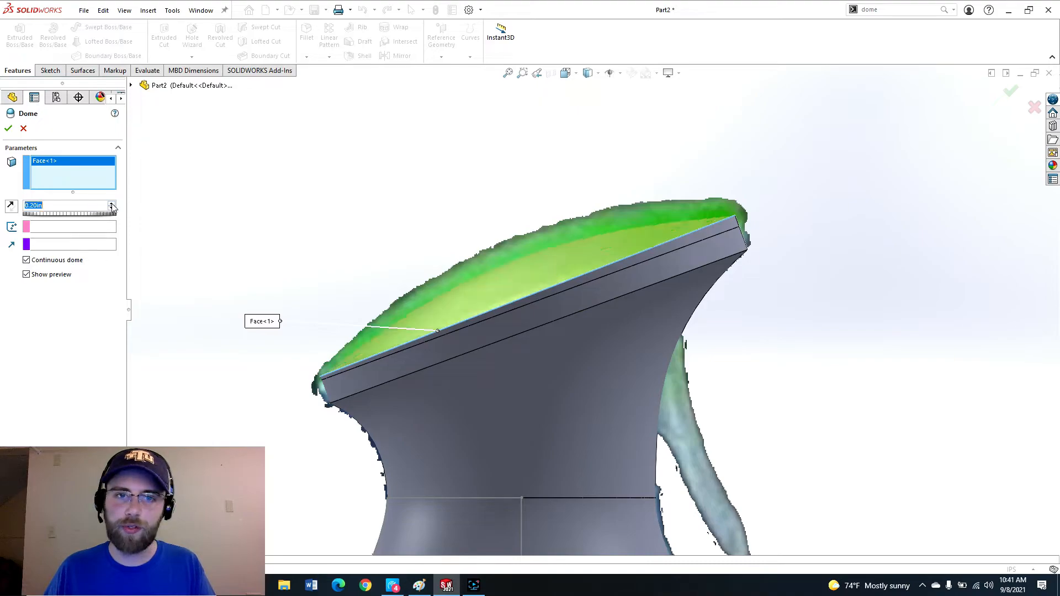
pyautogui.click(111, 205)
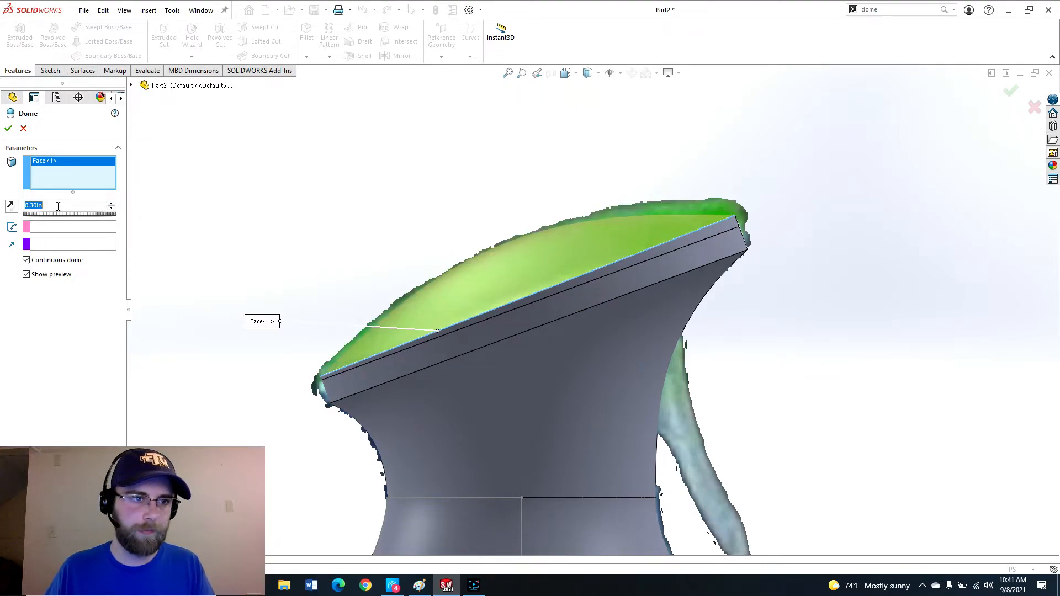
pyautogui.write('.25')
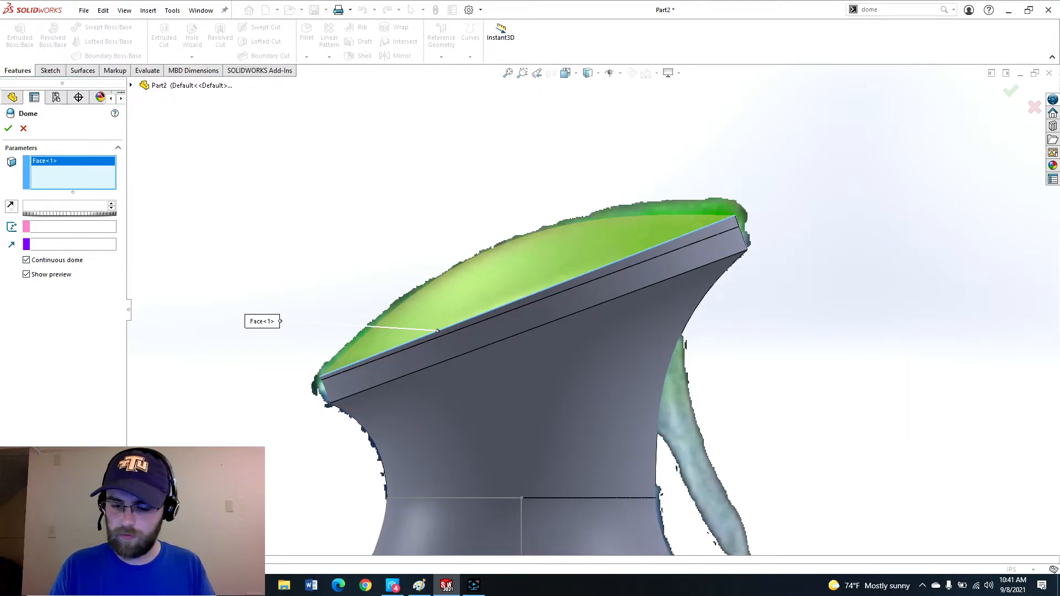
pyautogui.press('Return')
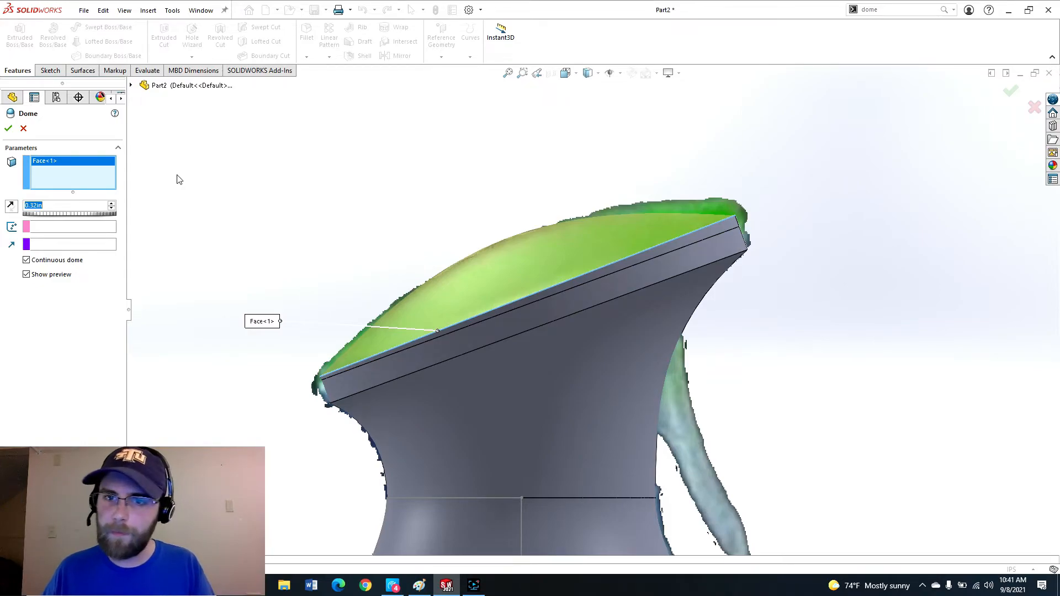
pyautogui.click(9, 130)
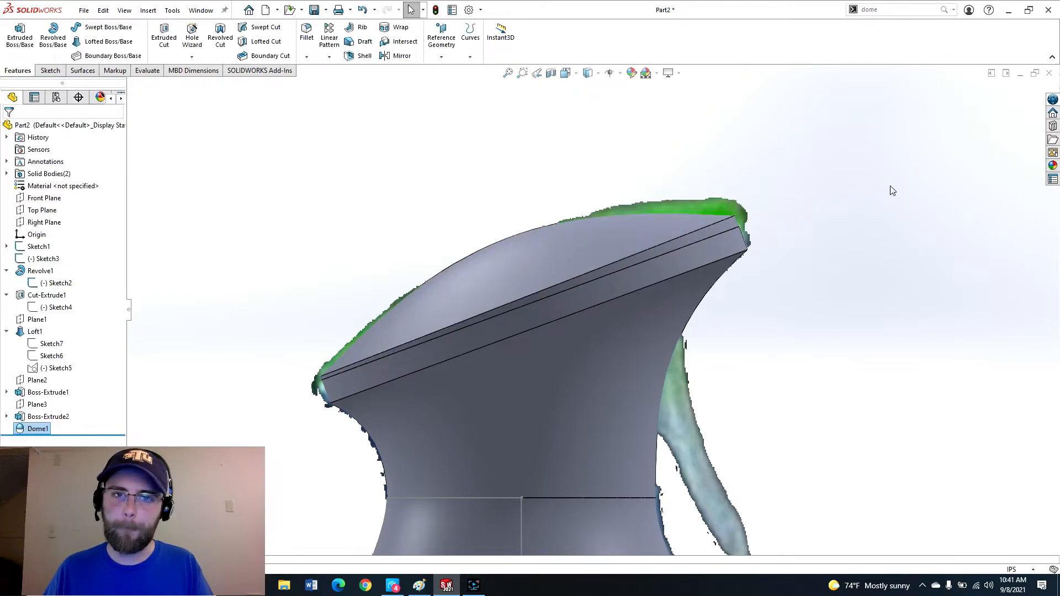
# Inspect the domed cap and the whole bottle from several angles.
pyautogui.click(805, 302)
pyautogui.scroll(5, 806, 302)
pyautogui.moveTo(645, 303); pyautogui.dragTo(616, 327, button='middle')
pyautogui.scroll(-5, 620, 235)
pyautogui.scroll(-4, 500, 322)
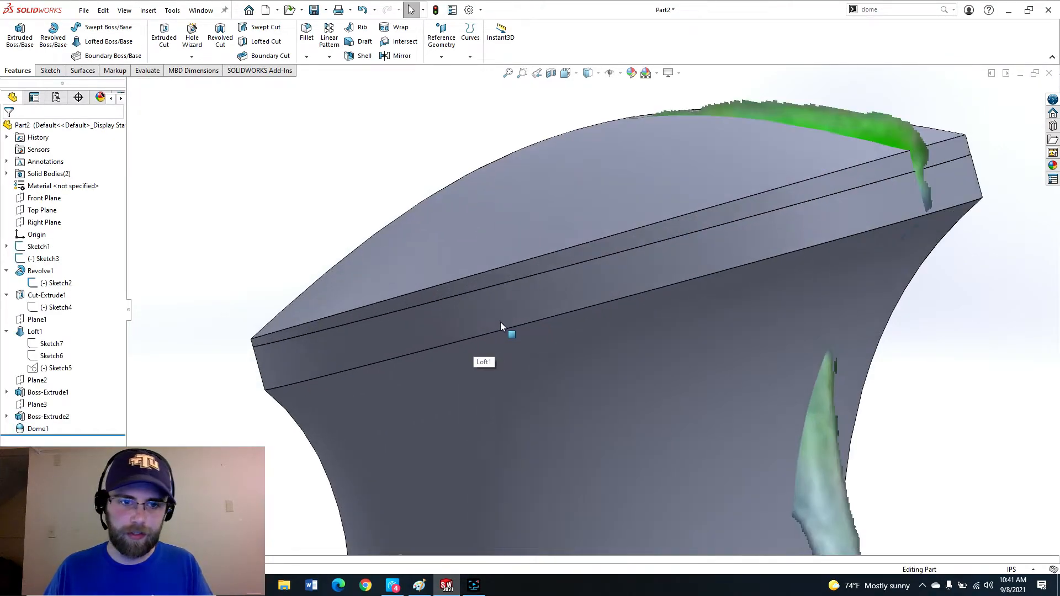
pyautogui.scroll(3, 699, 242)
pyautogui.scroll(5, 697, 243)
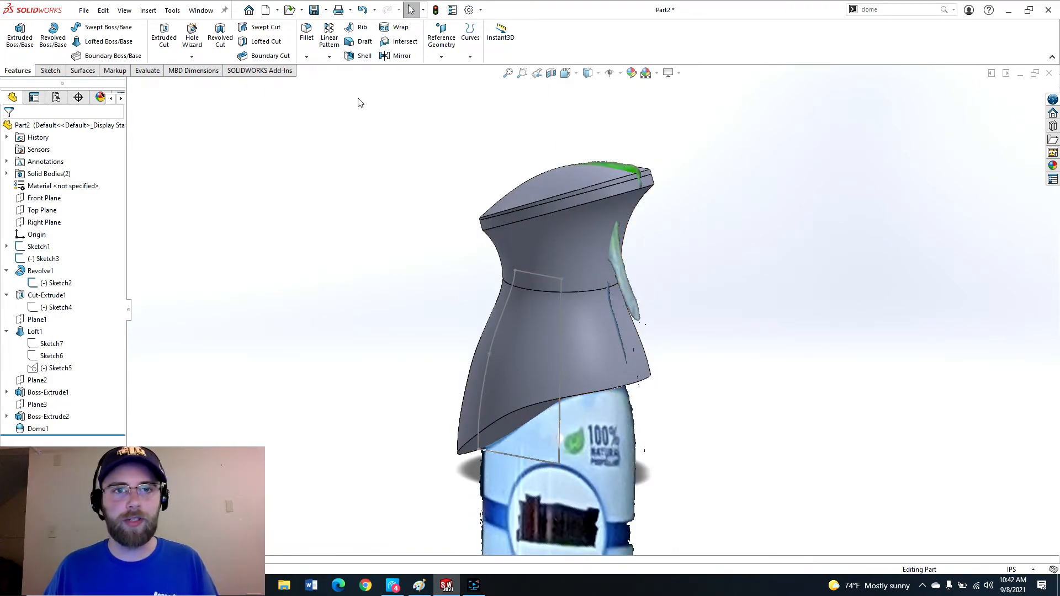
pyautogui.scroll(-1, 530, 405)
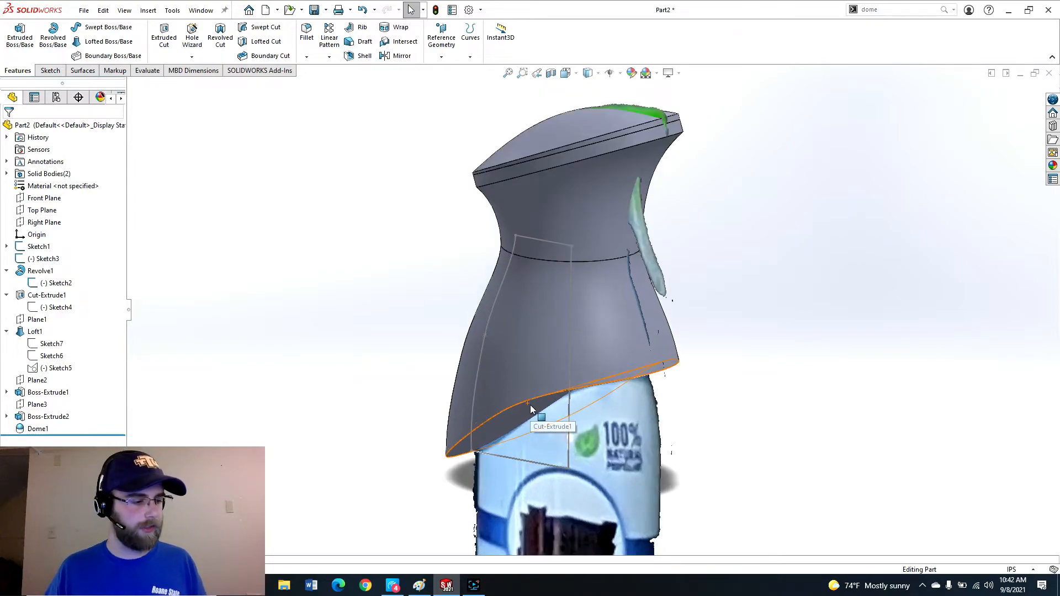
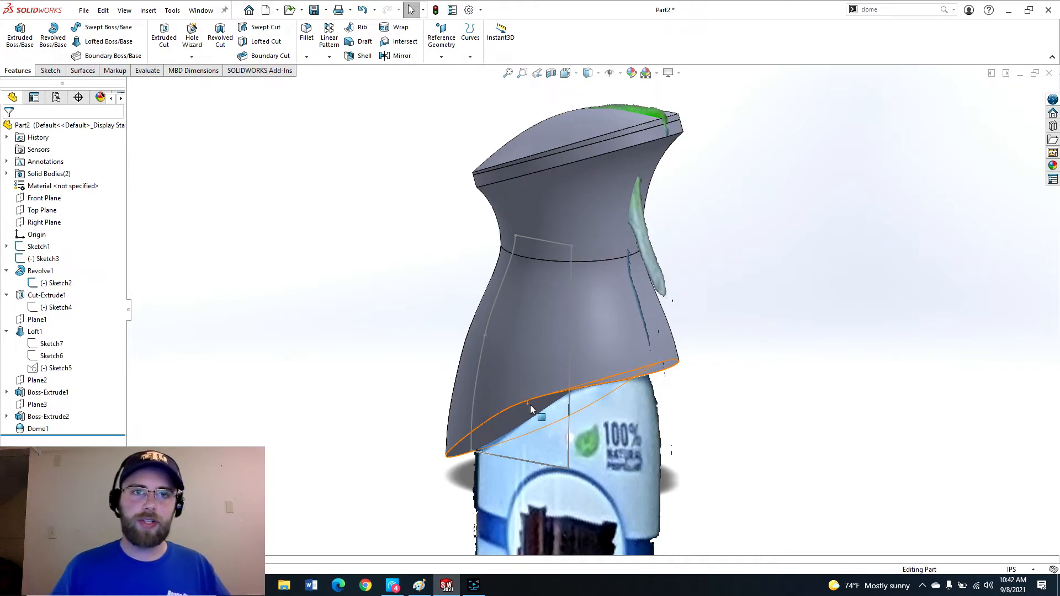
# Shell the Boss-Extrude1 body 0.05 in thick, removing the bottom face of the lofted body.
pyautogui.click(6, 173)
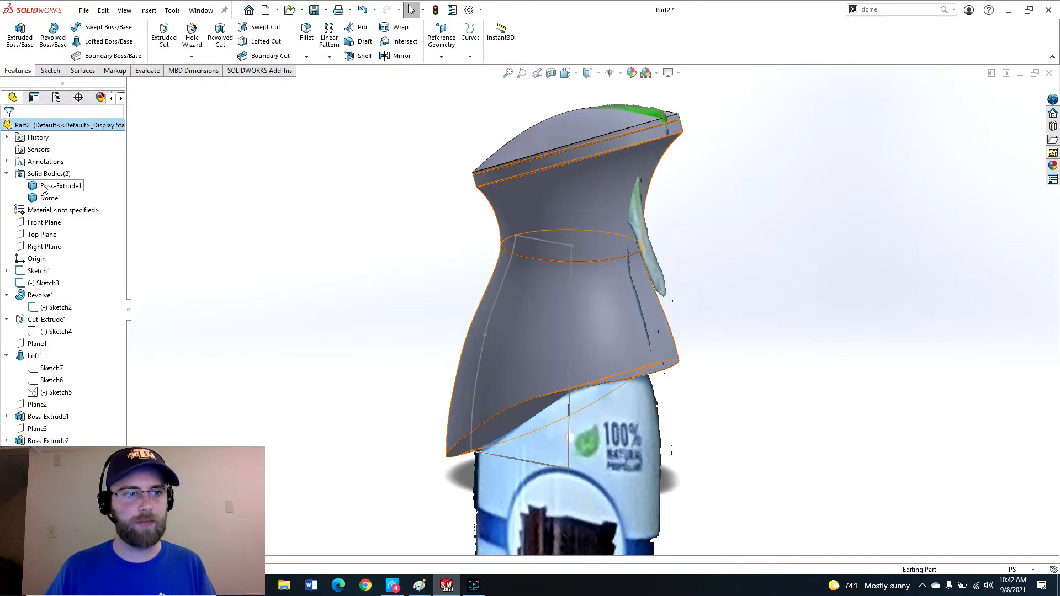
pyautogui.click(44, 188)
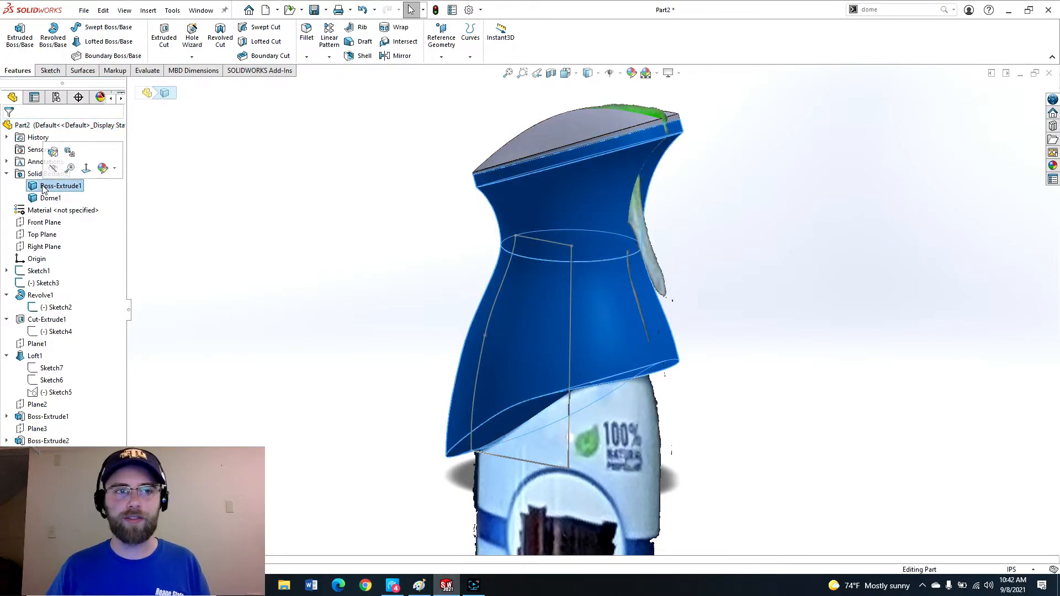
pyautogui.click(360, 56)
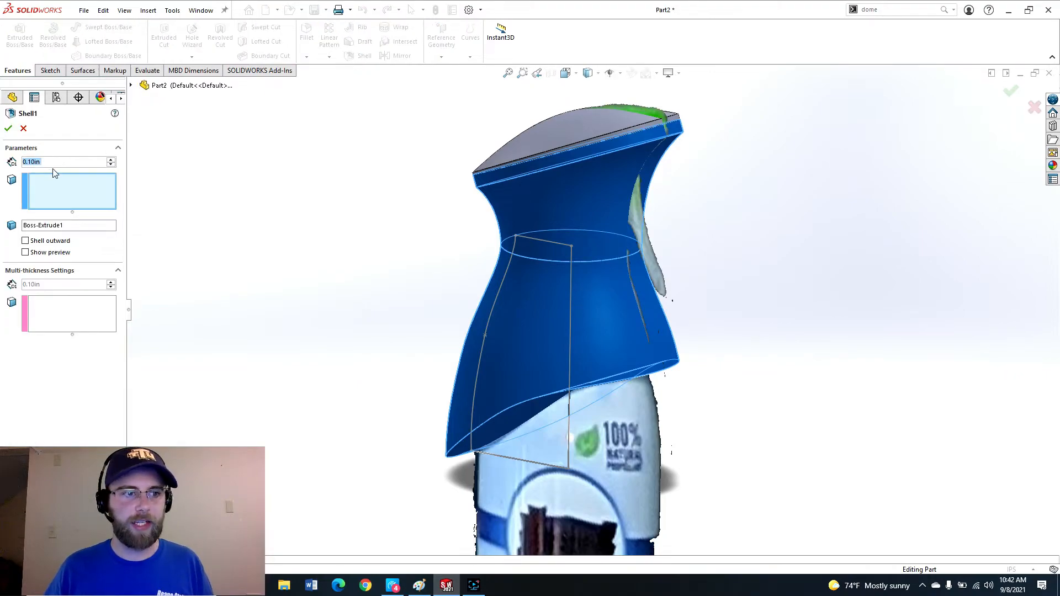
pyautogui.write('.05')
pyautogui.press('Return')
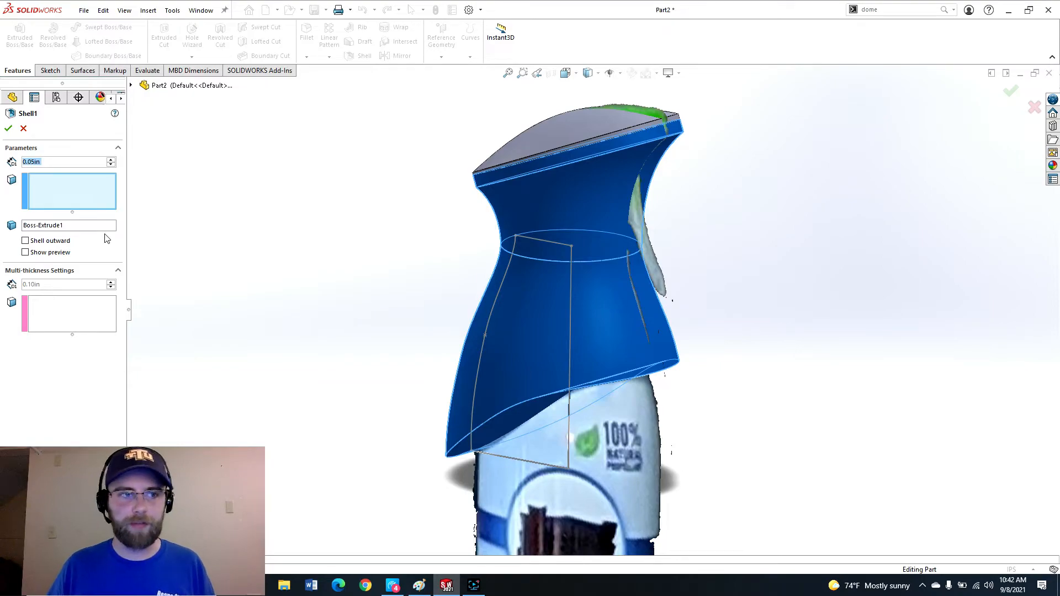
pyautogui.moveTo(482, 460); pyautogui.dragTo(475, 393, button='middle')
pyautogui.click(516, 386)
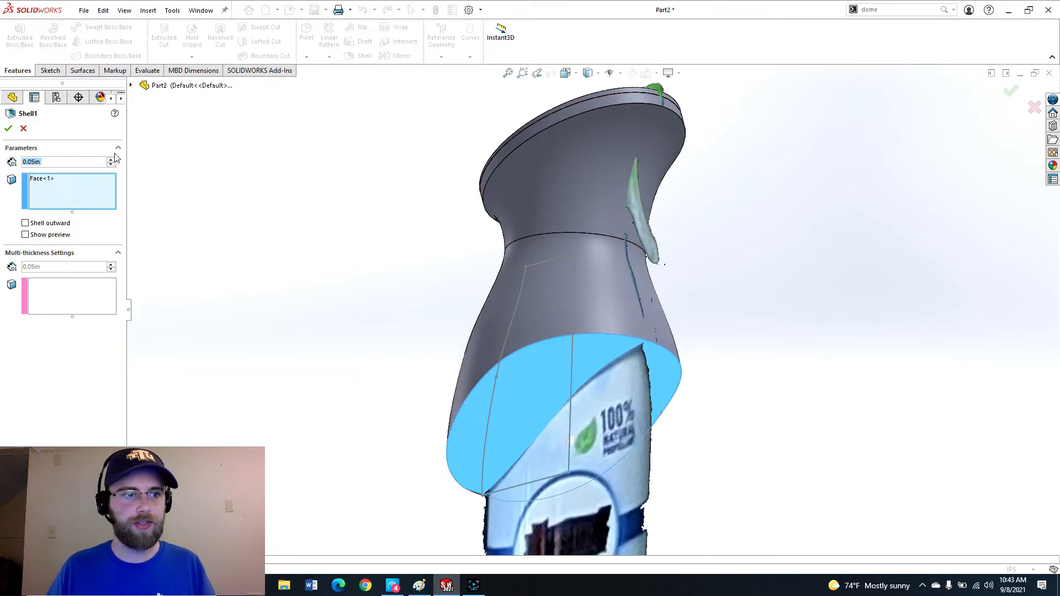
pyautogui.click(8, 129)
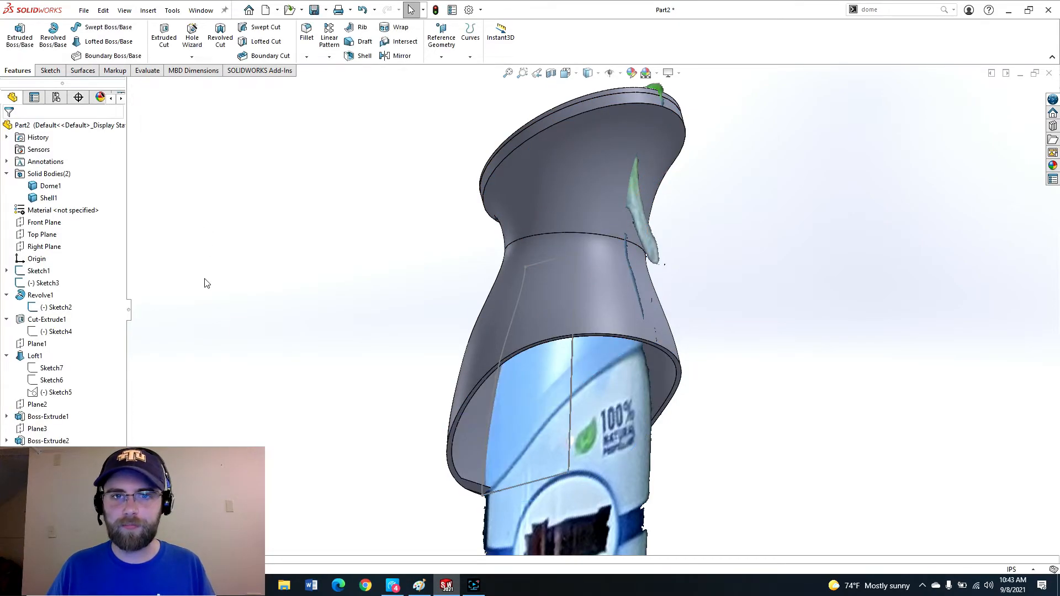
# Hide the shell body and orbit around the cap to examine it.
pyautogui.press('Tab')
pyautogui.scroll(-6, 586, 145)
pyautogui.moveTo(602, 195); pyautogui.dragTo(530, 175, button='middle')
pyautogui.click(553, 256)
pyautogui.scroll(4, 553, 256)
pyautogui.moveTo(553, 256); pyautogui.dragTo(515, 300, button='middle')
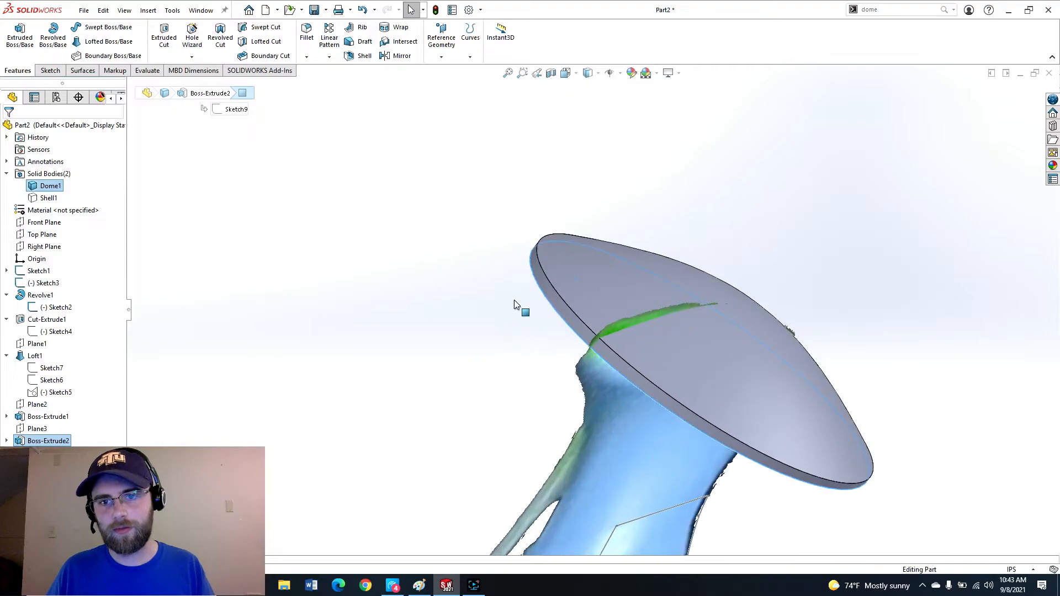
# Try a section view of the cap through the Right Plane, then cancel it.
pyautogui.click(551, 74)
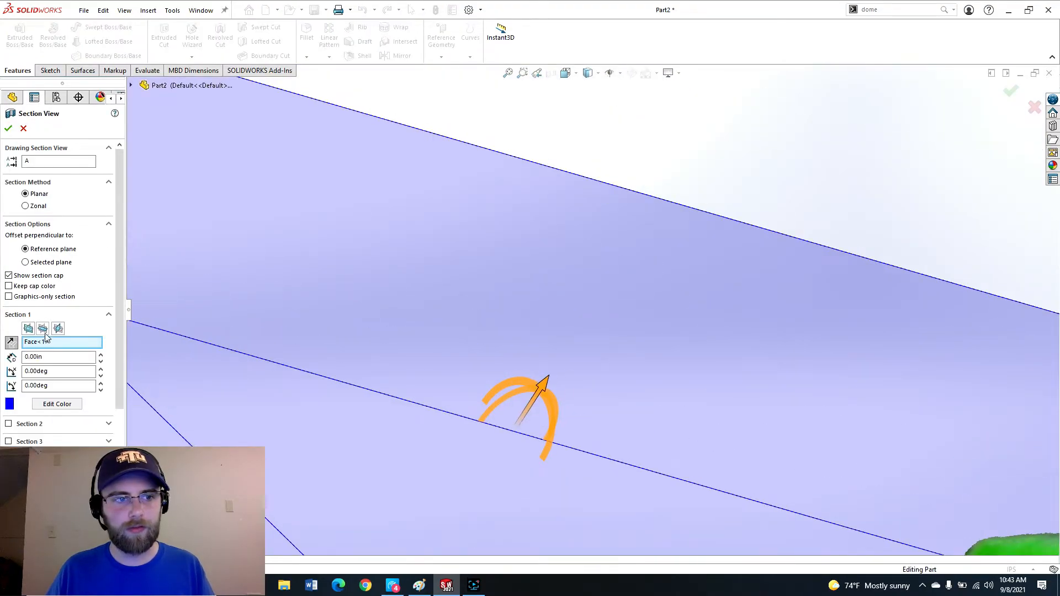
pyautogui.click(58, 329)
pyautogui.scroll(4, 703, 359)
pyautogui.moveTo(704, 361)
pyautogui.mouseDown(button='middle')
pyautogui.moveTo(818, 386)
pyautogui.moveTo(817, 471)
pyautogui.mouseUp(button='middle')
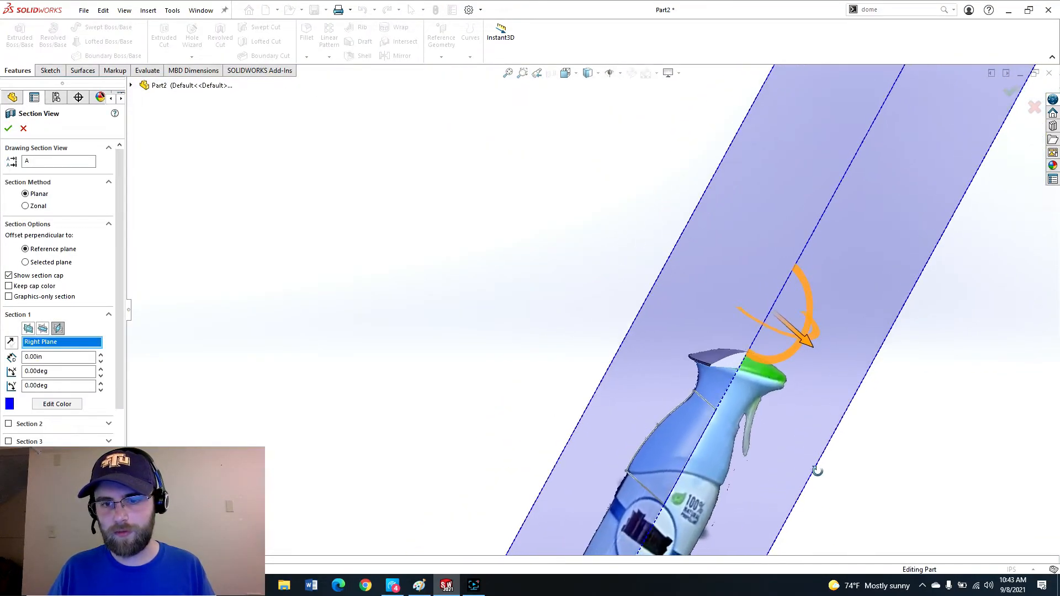
pyautogui.scroll(8, 749, 349)
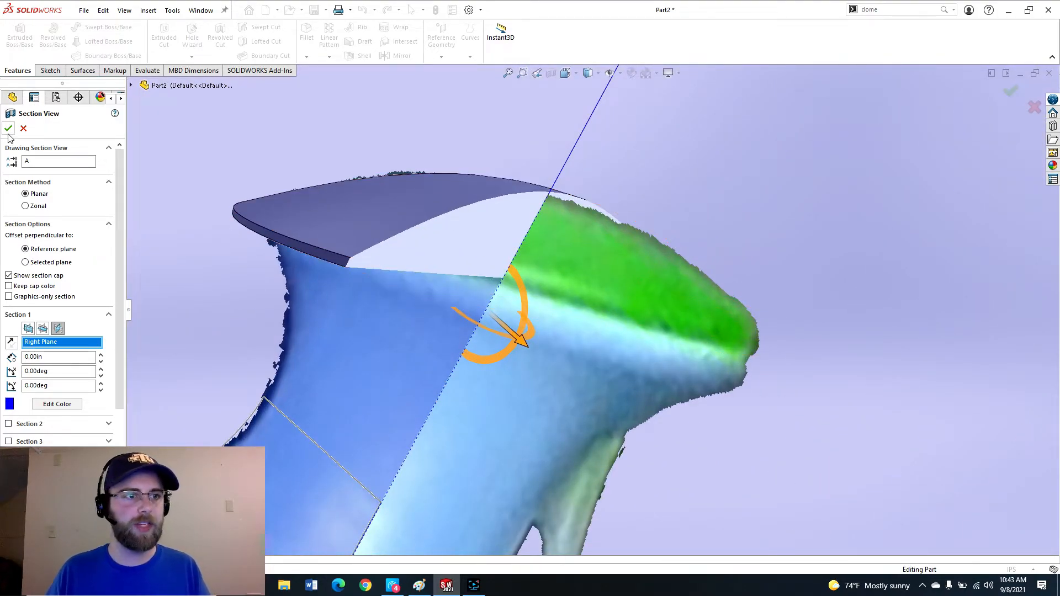
pyautogui.click(23, 128)
pyautogui.scroll(5, 456, 299)
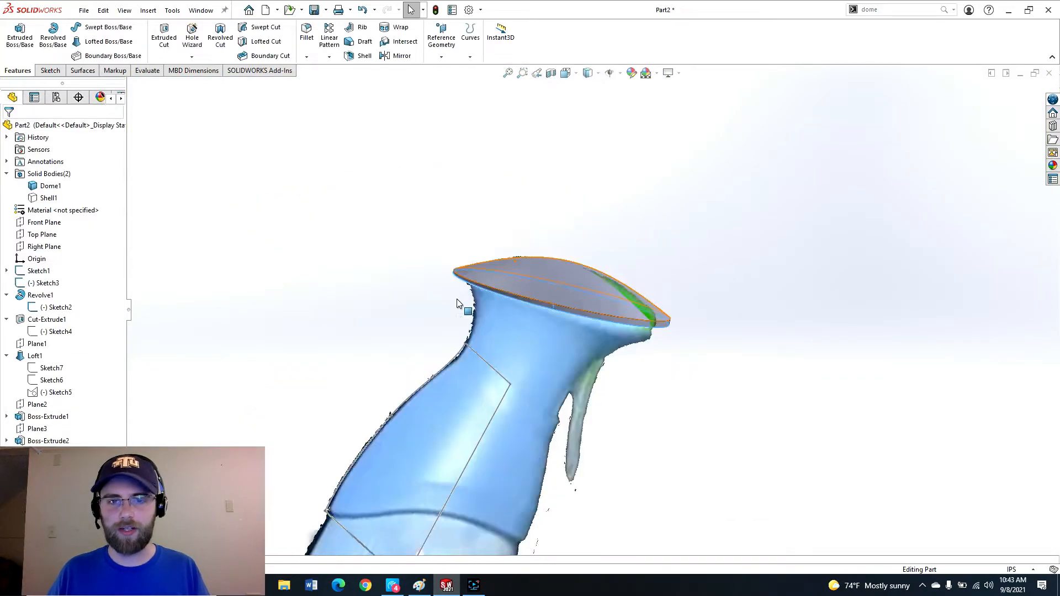
# Show the hidden body again and orbit around the bottle to inspect the shelled shape.
pyautogui.hotkey('shift', 'Tab')
pyautogui.scroll(1, 528, 318)
pyautogui.moveTo(529, 318); pyautogui.dragTo(618, 146, button='middle')
pyautogui.scroll(-4, 512, 336)
pyautogui.scroll(5, 512, 335)
pyautogui.moveTo(603, 260); pyautogui.dragTo(623, 280, button='middle')
pyautogui.scroll(-5, 622, 281)
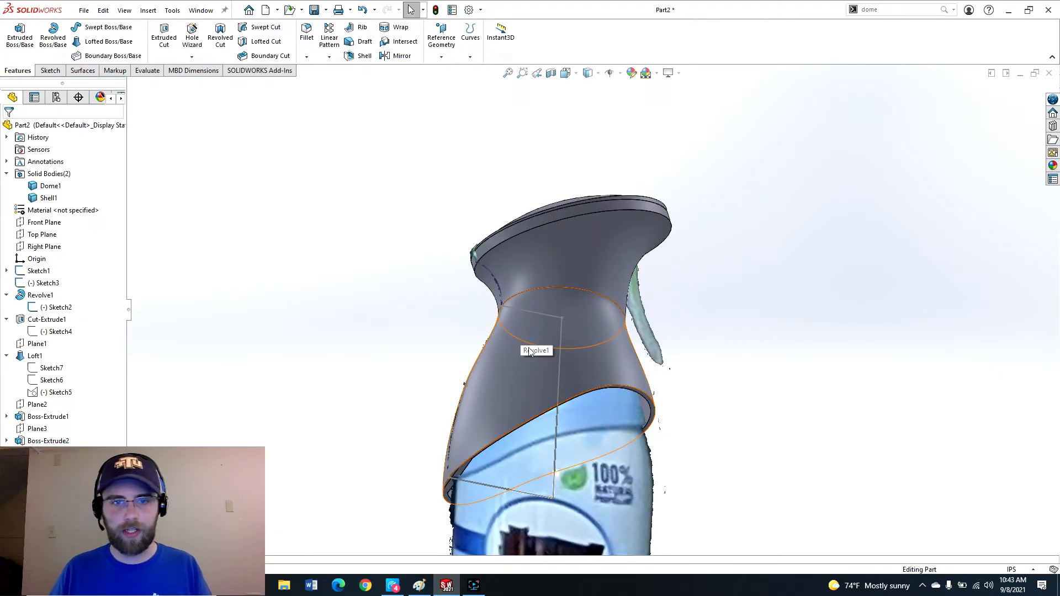
pyautogui.moveTo(528, 339); pyautogui.dragTo(574, 303, button='middle')
pyautogui.scroll(-4, 700, 327)
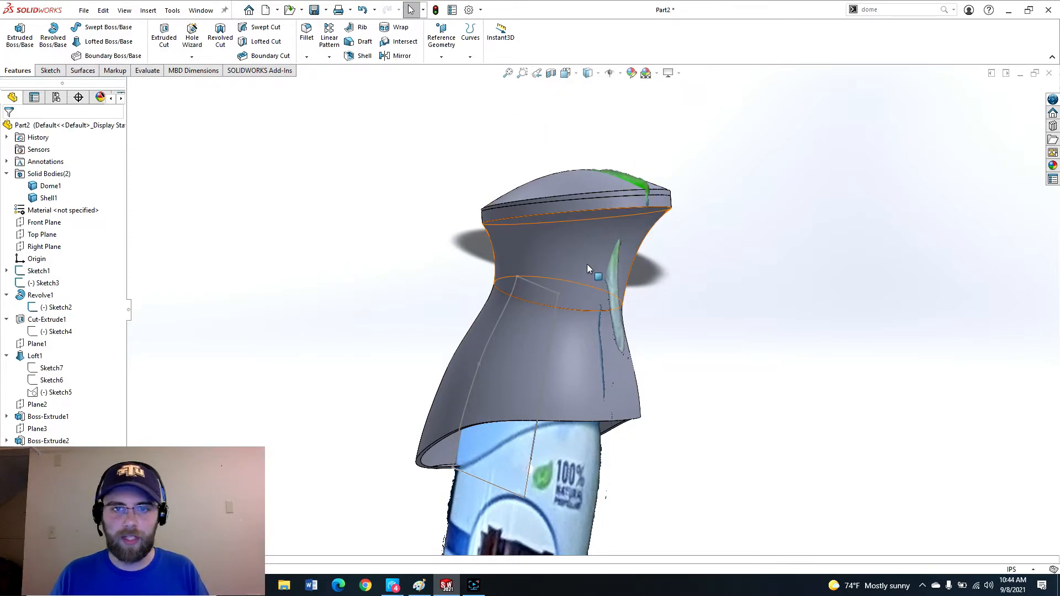
# Sketch a rectangle about 0.87 in by 0.77 in on the Front Plane over the trigger area beside the neck.
pyautogui.press('Tab')
pyautogui.moveTo(680, 266); pyautogui.dragTo(589, 323, button='middle')
pyautogui.scroll(-3, 562, 325)
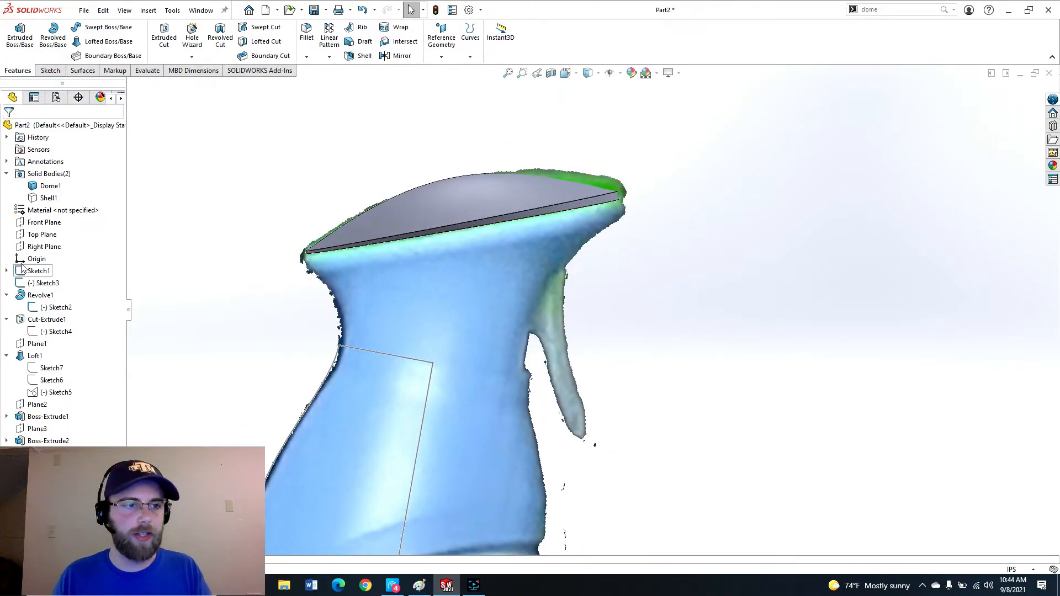
pyautogui.click(43, 223)
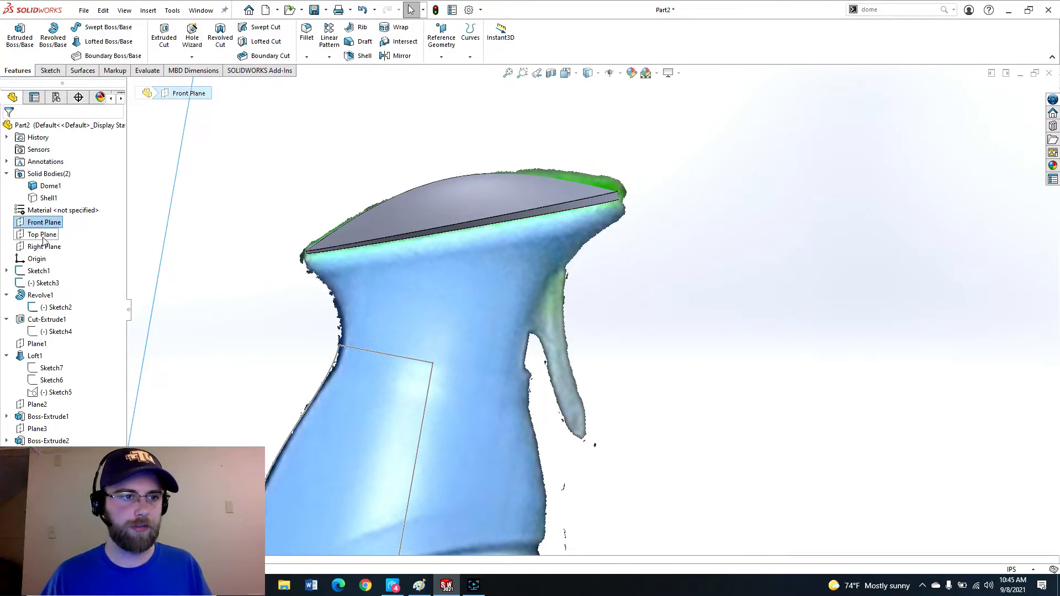
pyautogui.click(49, 72)
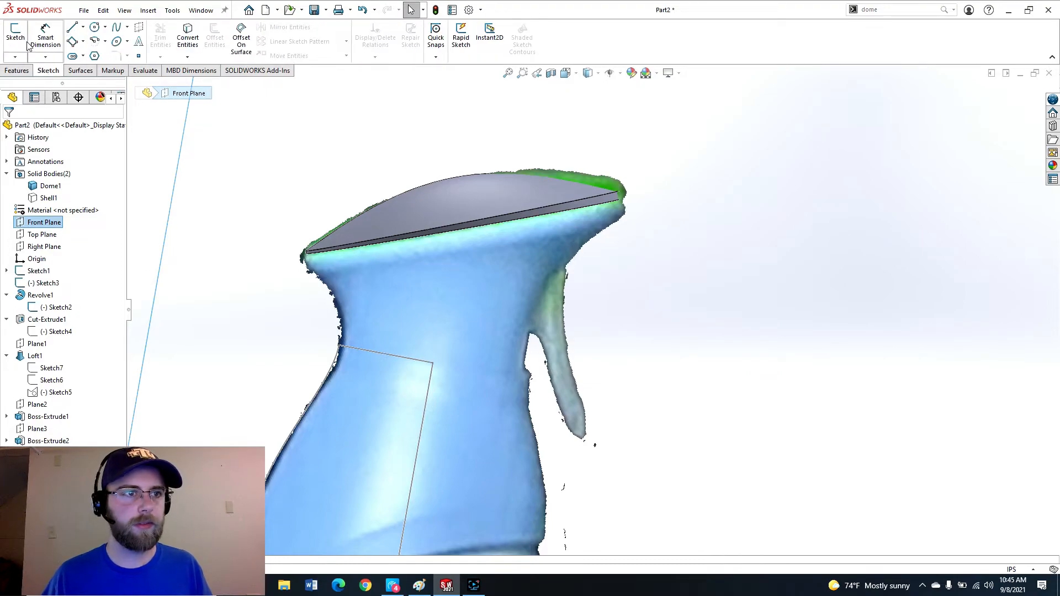
pyautogui.click(16, 36)
pyautogui.scroll(-10, 500, 403)
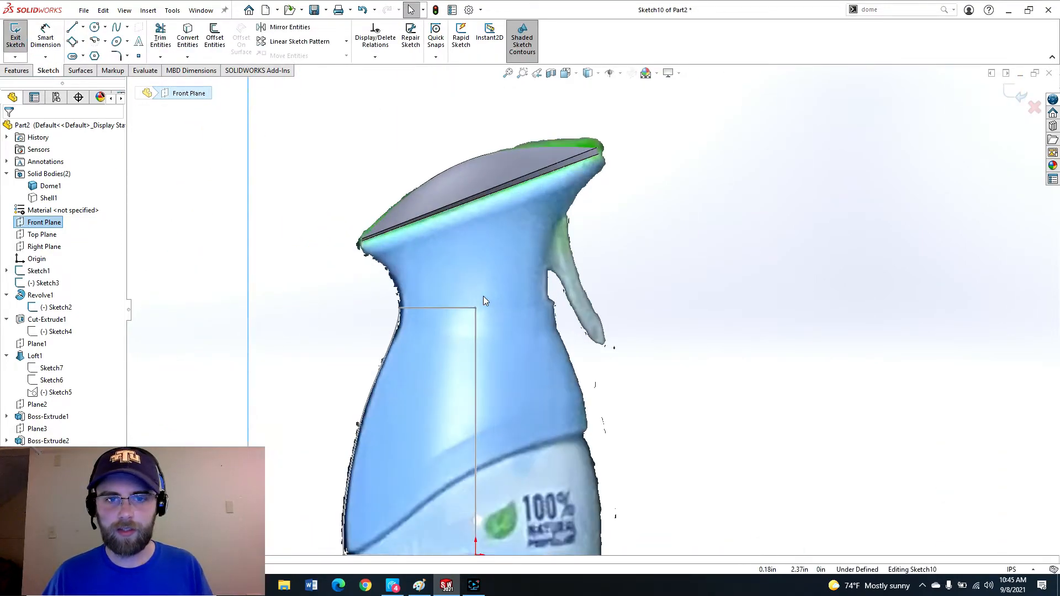
pyautogui.scroll(-2, 581, 218)
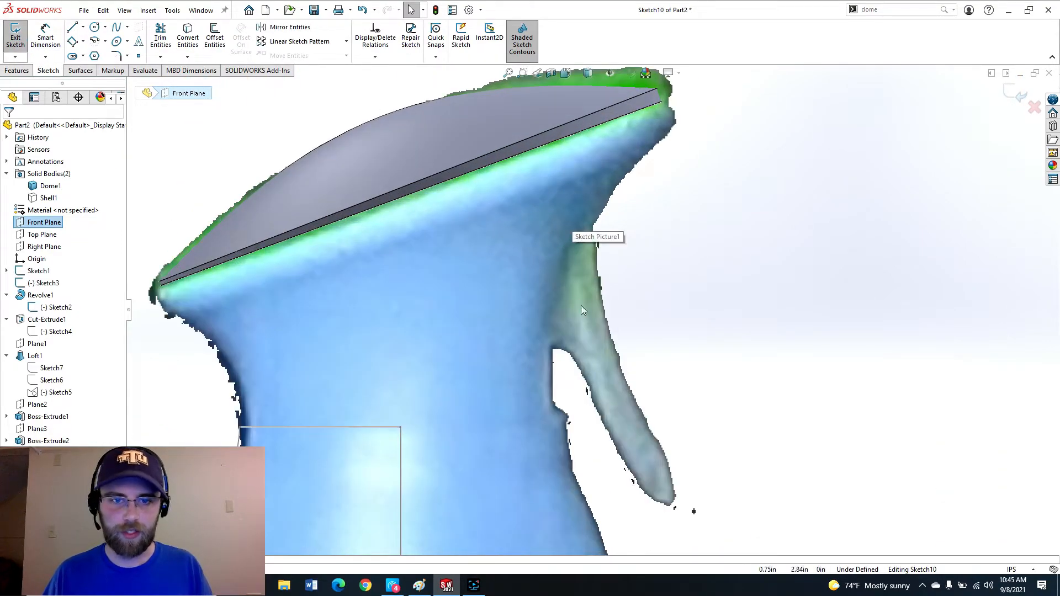
pyautogui.moveTo(628, 222); pyautogui.dragTo(651, 222, button='right')
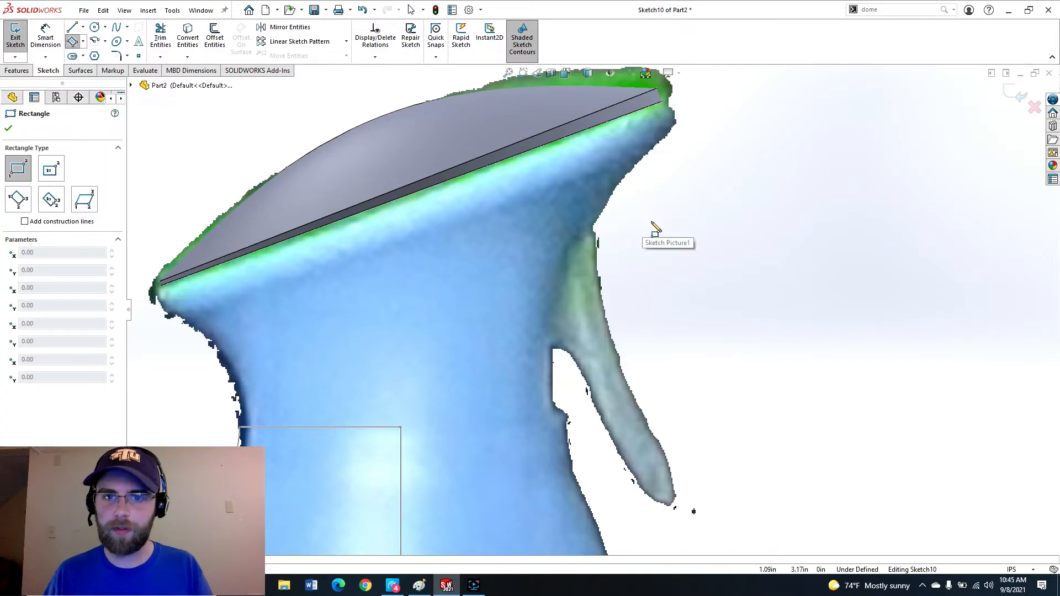
pyautogui.click(656, 234)
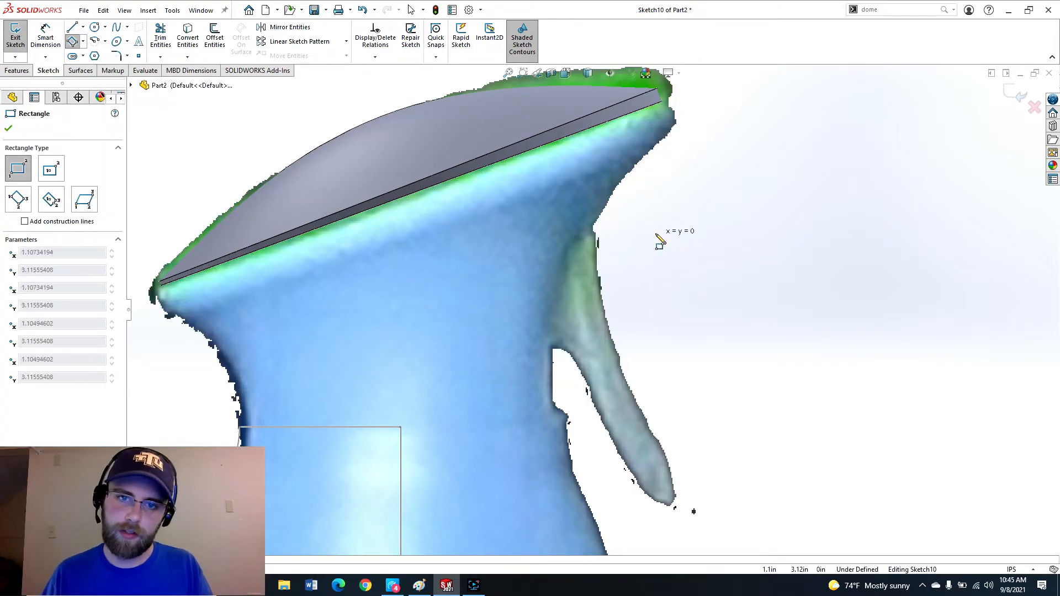
pyautogui.click(454, 409)
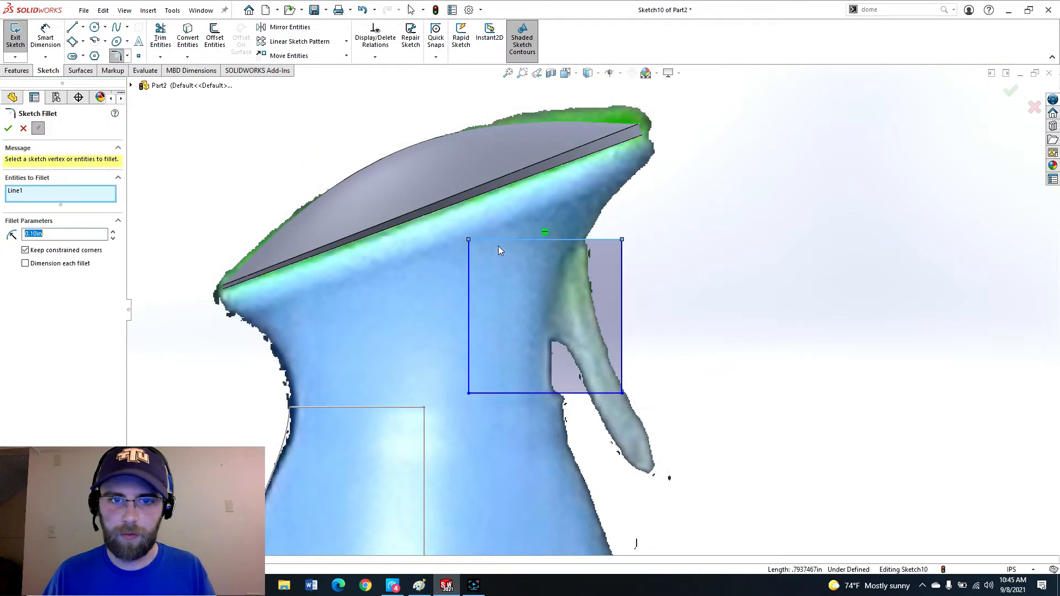
# Round the rectangle's upper-left corner with a 0.25 in sketch fillet.
pyautogui.scroll(-2, 503, 259)
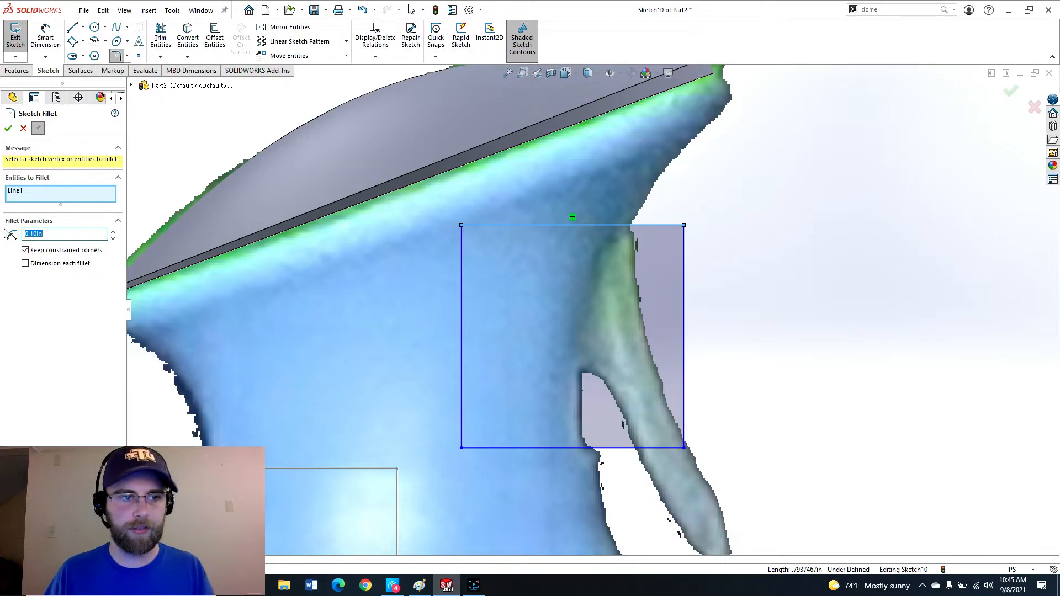
pyautogui.write('.25')
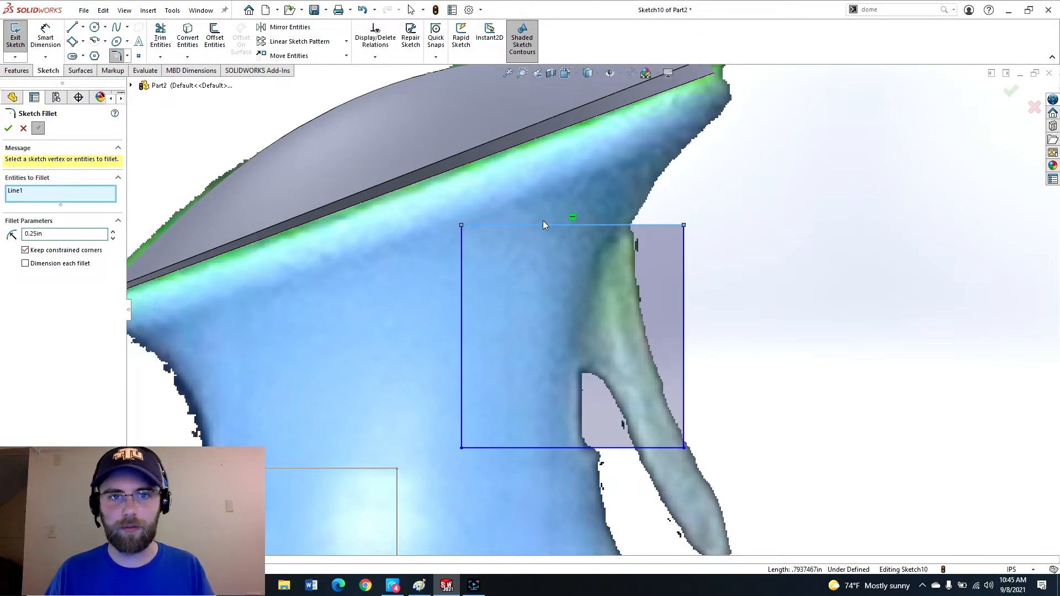
pyautogui.click(460, 231)
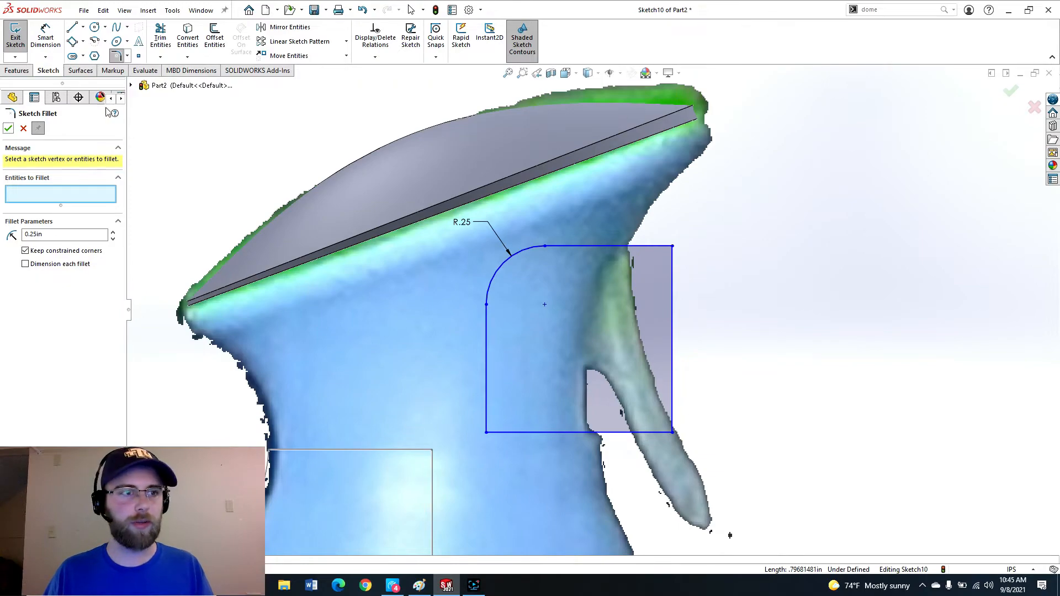
pyautogui.click(9, 130)
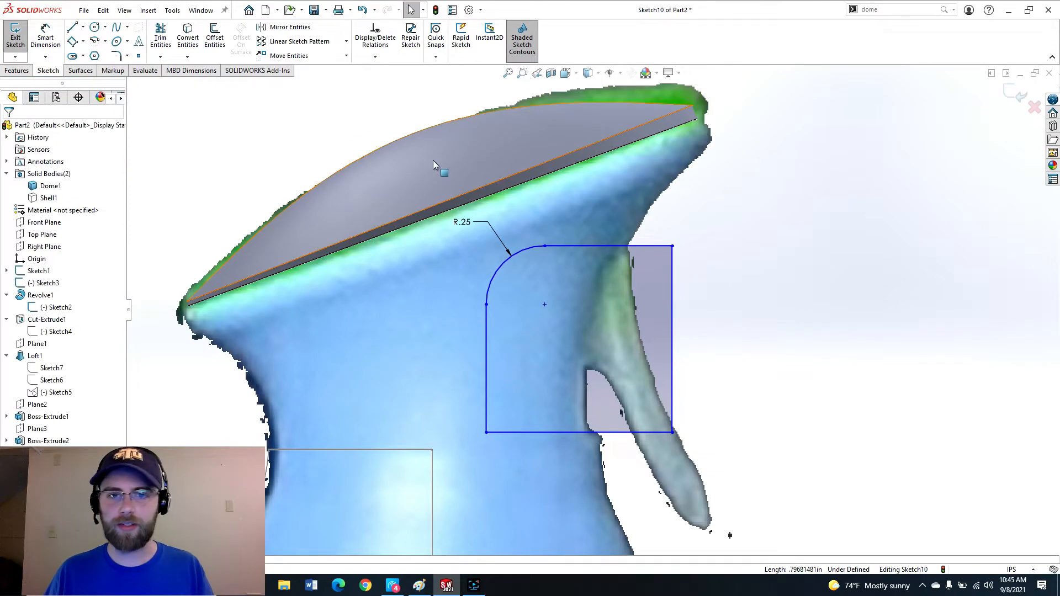
# Exit the sketch and cut-extrude the rounded rectangle Mid Plane 0.55 in through the neck.
pyautogui.click(1009, 95)
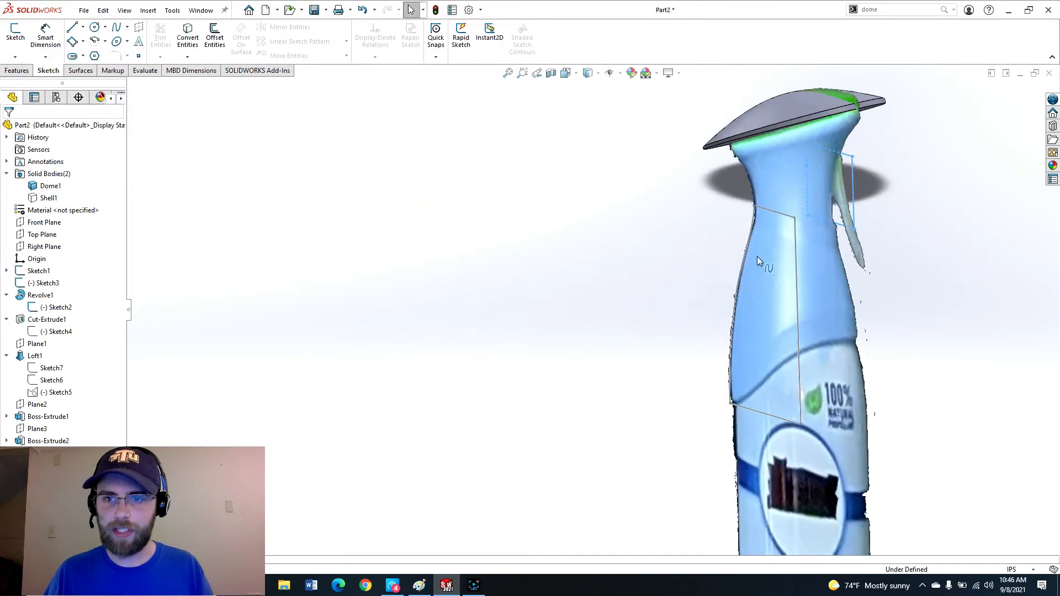
pyautogui.scroll(-6, 820, 150)
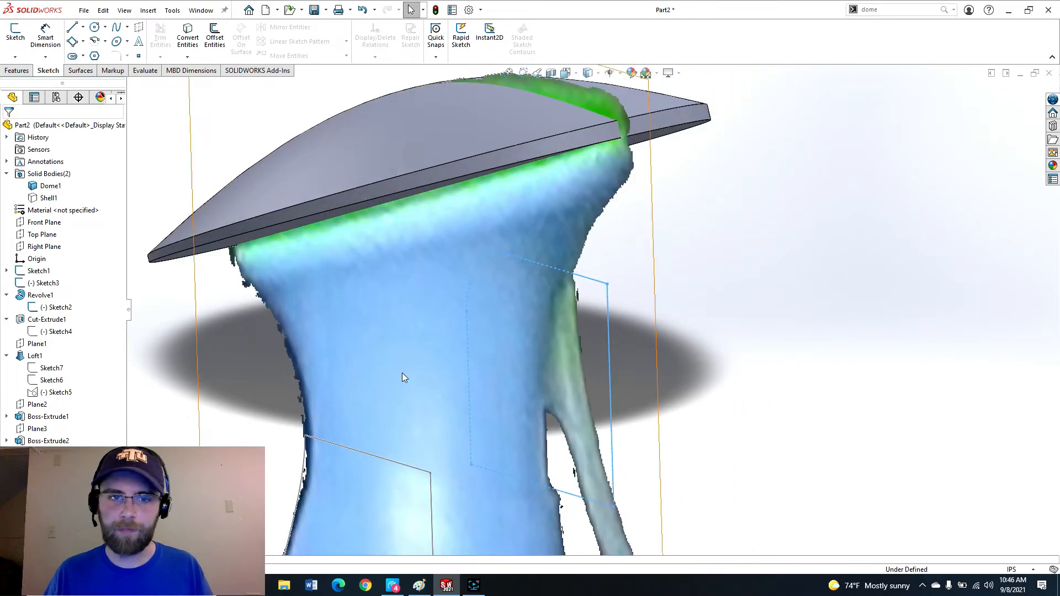
pyautogui.hotkey('shift', 'Tab')
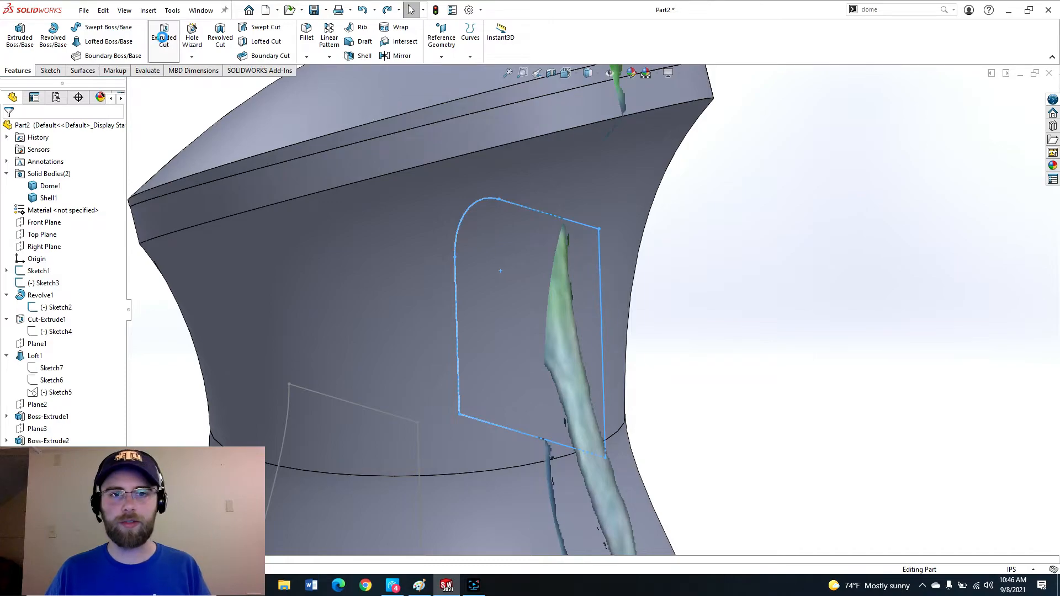
pyautogui.click(162, 37)
pyautogui.click(69, 194)
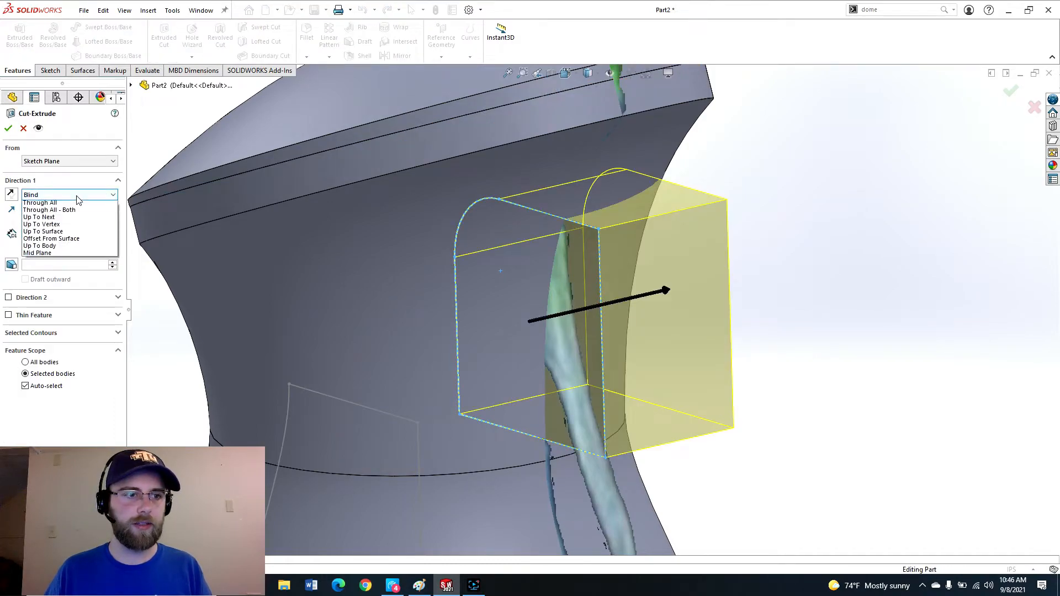
pyautogui.click(54, 262)
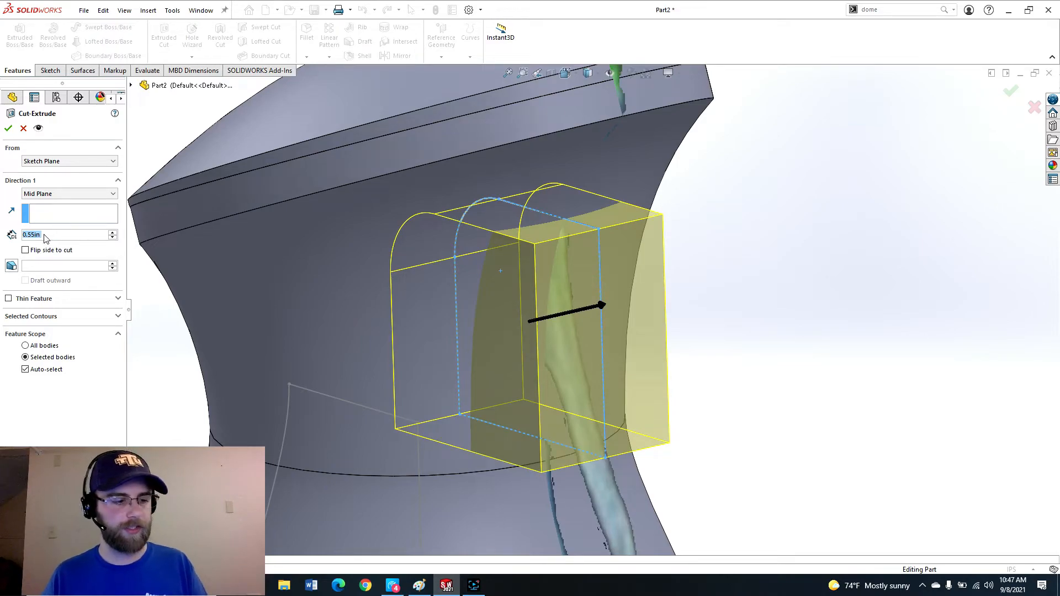
pyautogui.click(8, 129)
# Orbit around the neck to inspect the new trigger opening.
pyautogui.scroll(5, 508, 355)
pyautogui.moveTo(508, 355); pyautogui.dragTo(453, 300, button='middle')
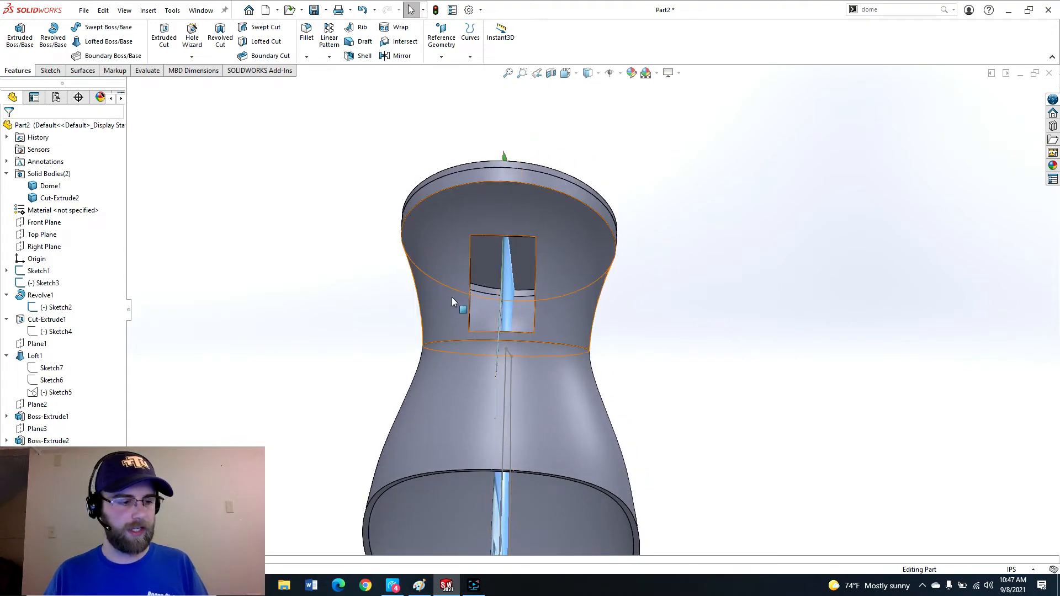
pyautogui.scroll(2, 511, 265)
pyautogui.moveTo(511, 265); pyautogui.dragTo(618, 329, button='middle')
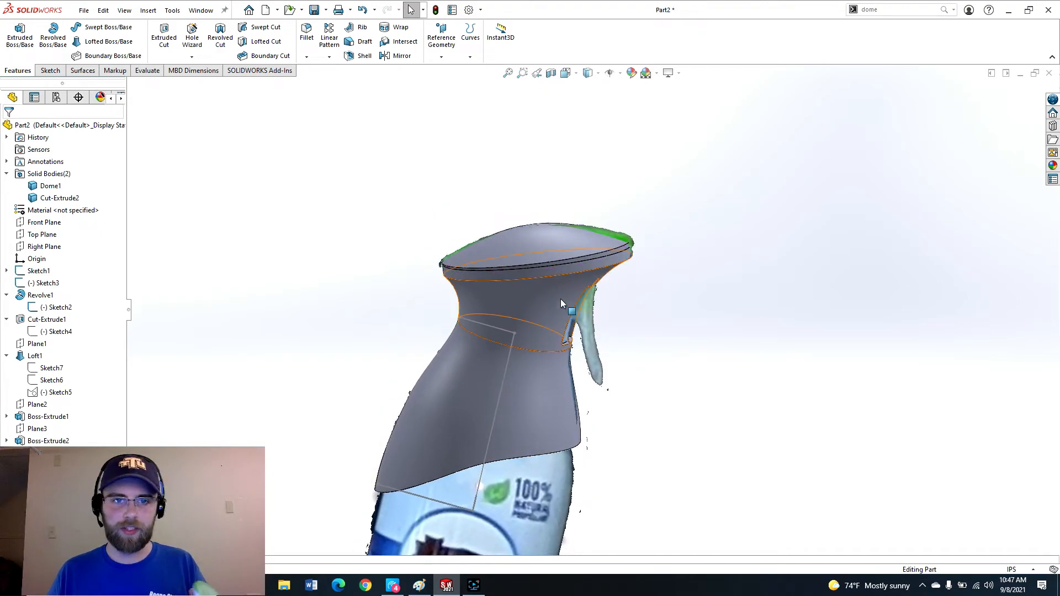
pyautogui.scroll(-3, 552, 281)
pyautogui.moveTo(561, 257); pyautogui.dragTo(524, 305, button='middle')
# Fillet the edge where the cap meets the neck with a 0.15 in radius.
pyautogui.click(530, 281)
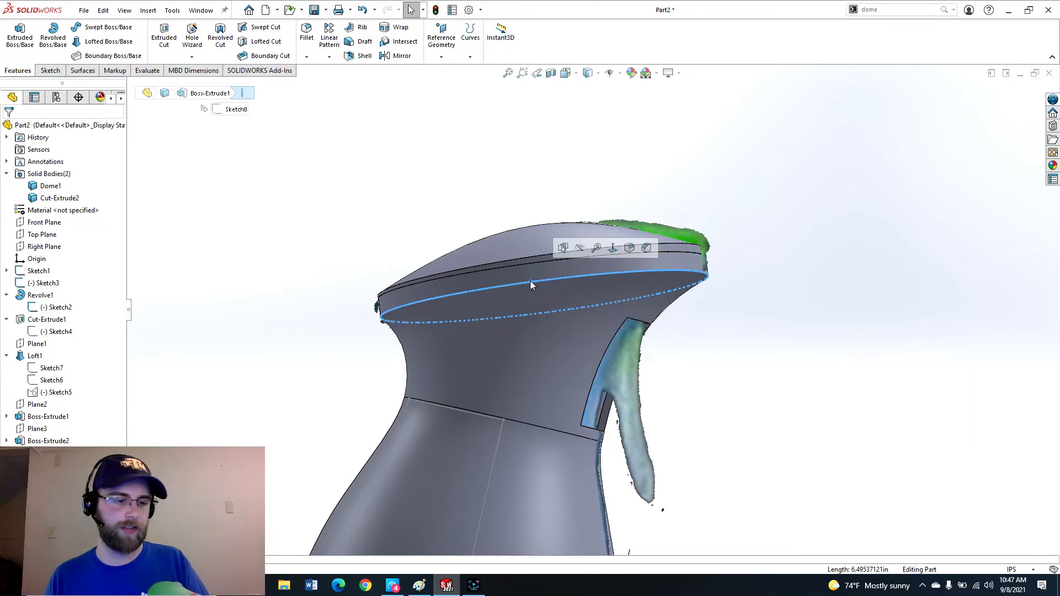
pyautogui.scroll(-3, 410, 330)
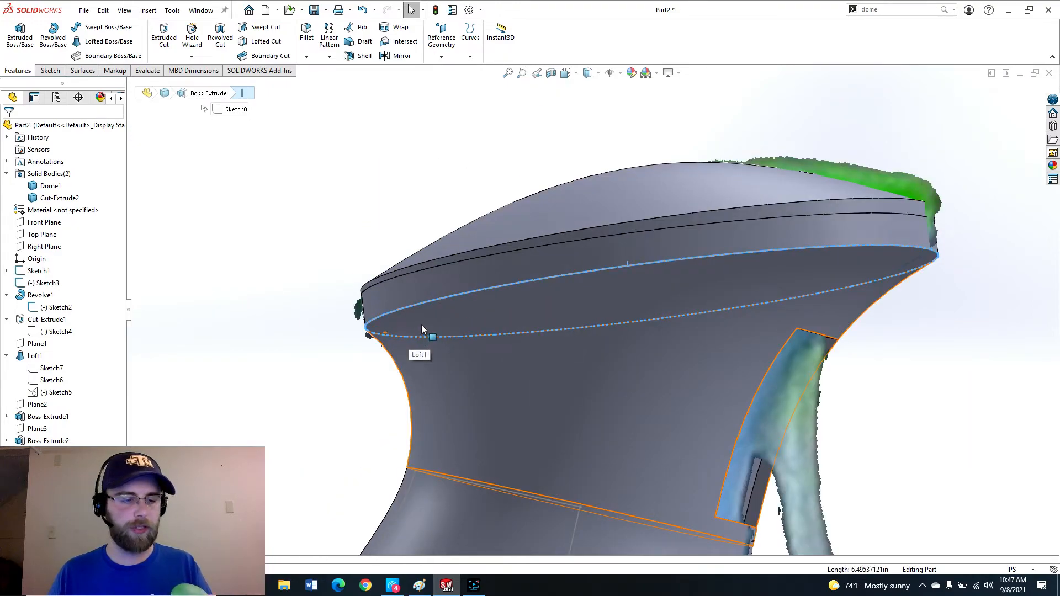
pyautogui.press('f')
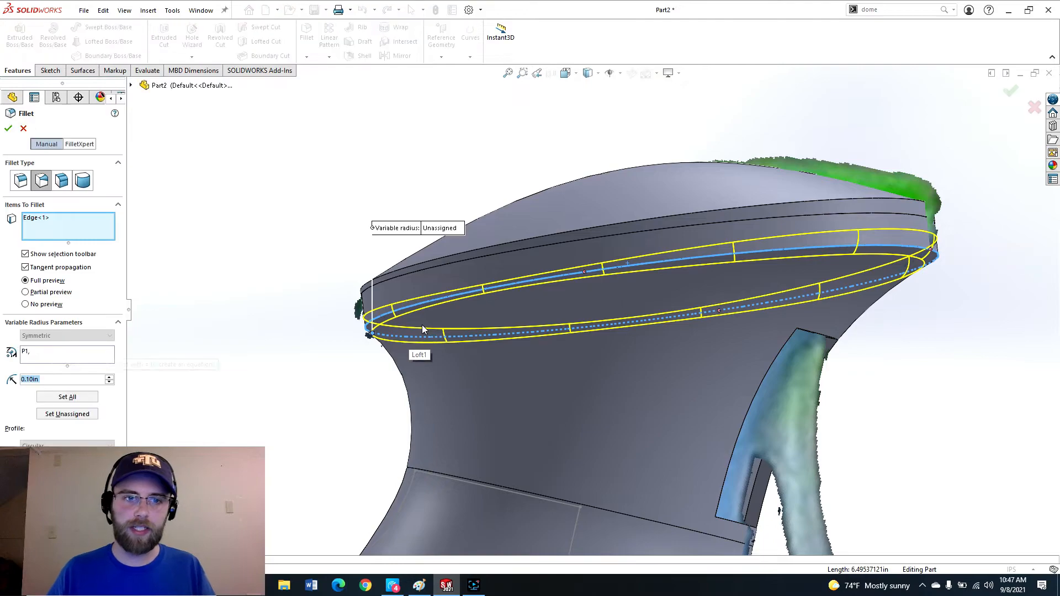
pyautogui.scroll(-2, 331, 309)
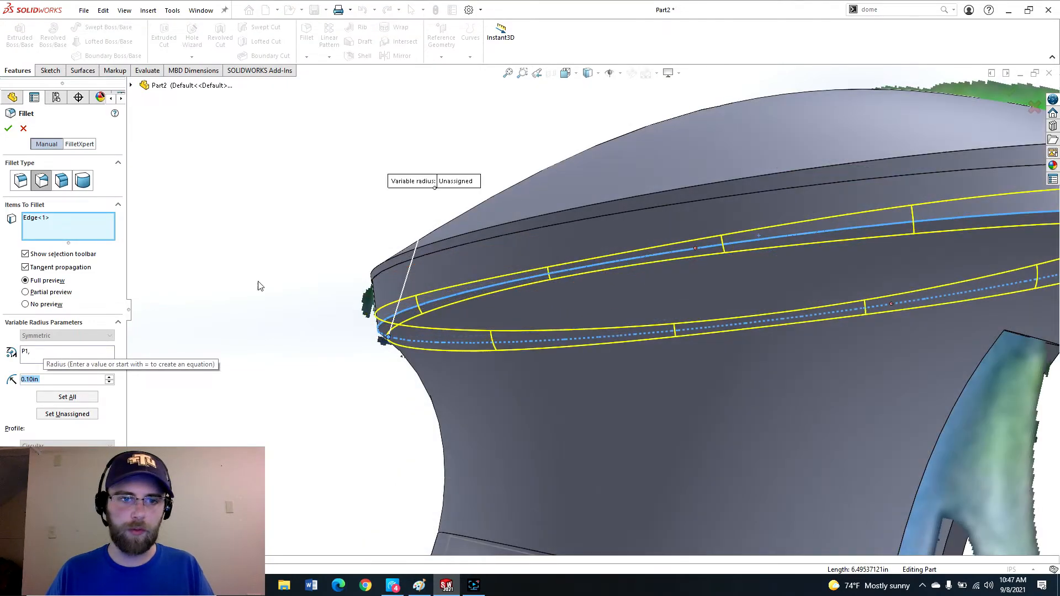
pyautogui.write('.2')
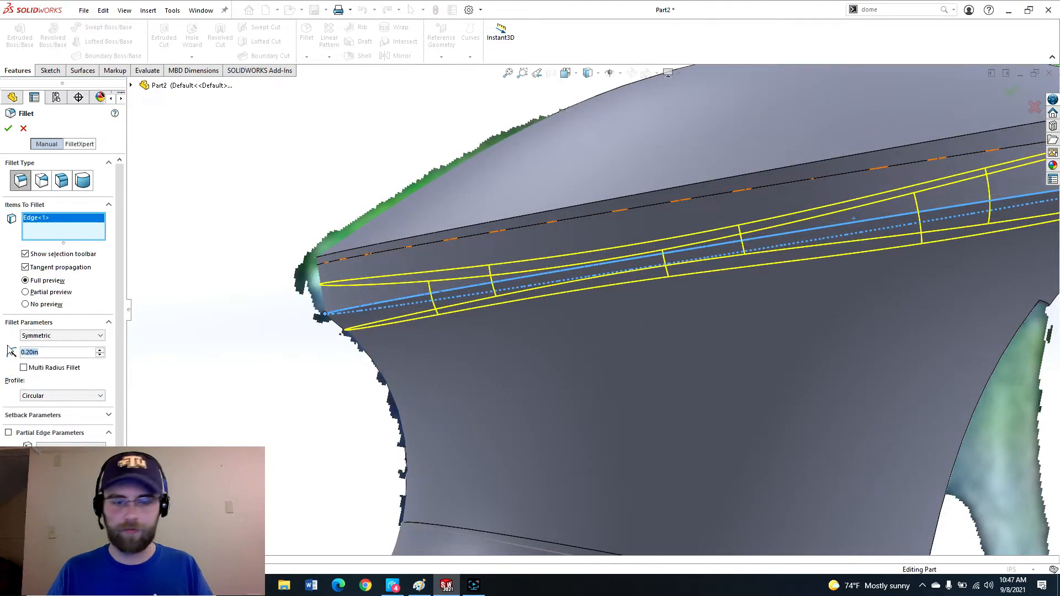
pyautogui.write('.15')
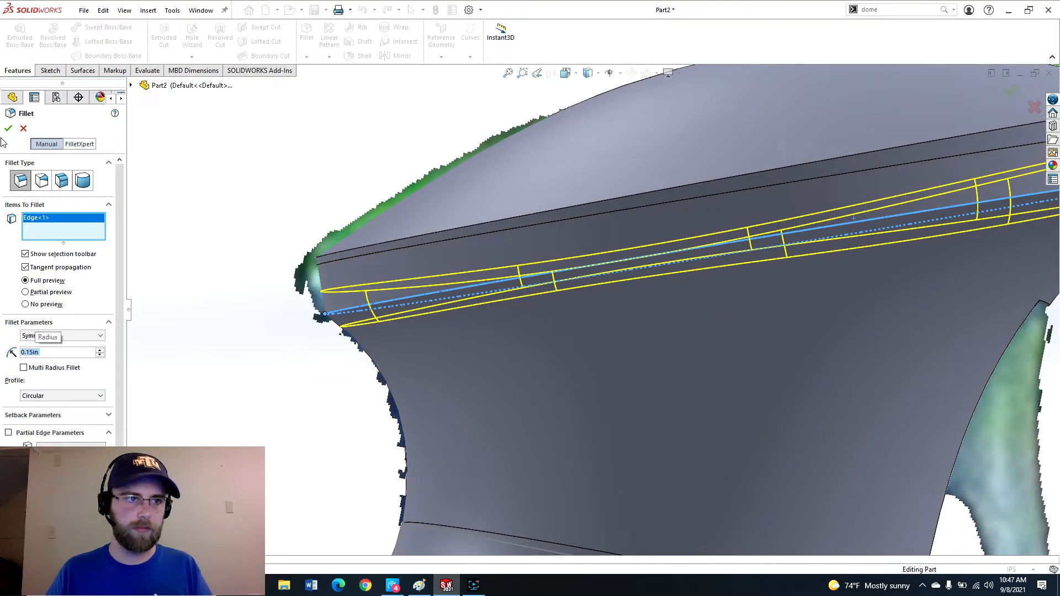
pyautogui.click(9, 128)
# Sketch a short line on the Front Plane across the front tip of the cap rim.
pyautogui.scroll(5, 671, 317)
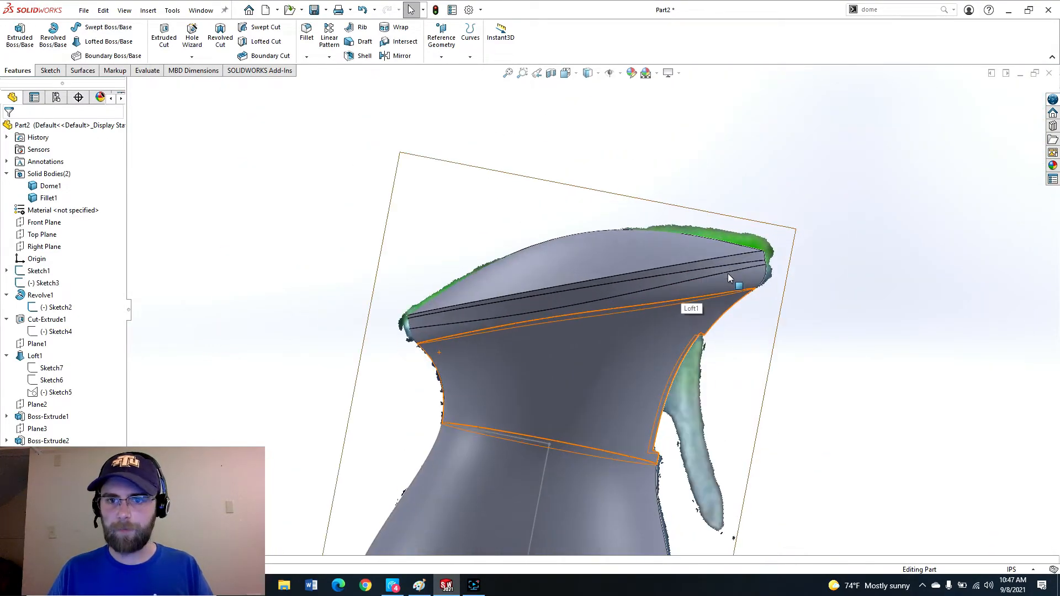
pyautogui.moveTo(758, 293); pyautogui.dragTo(640, 235, button='middle')
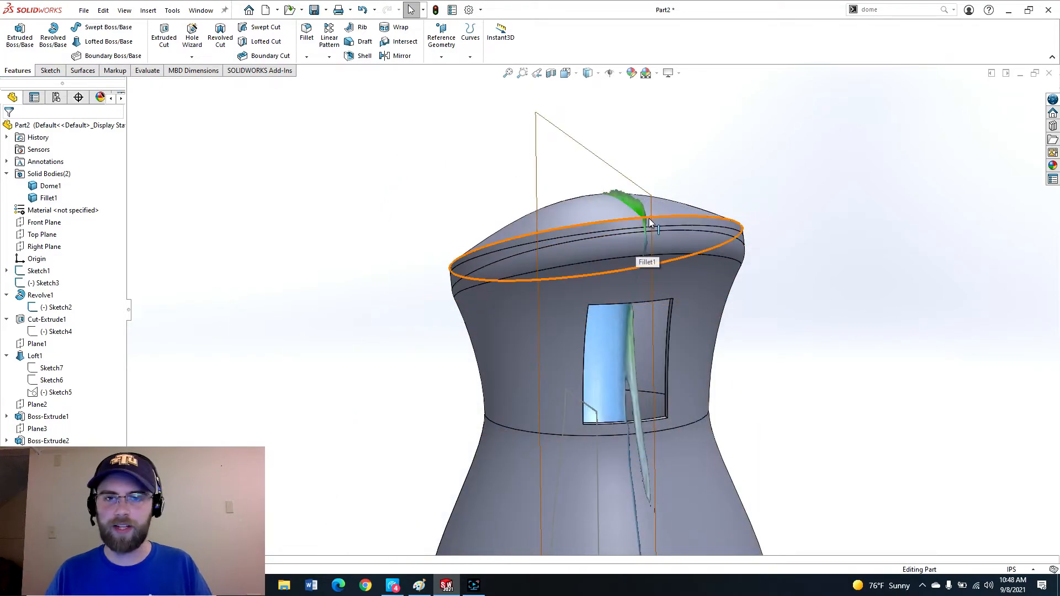
pyautogui.moveTo(640, 232); pyautogui.dragTo(708, 243, button='middle')
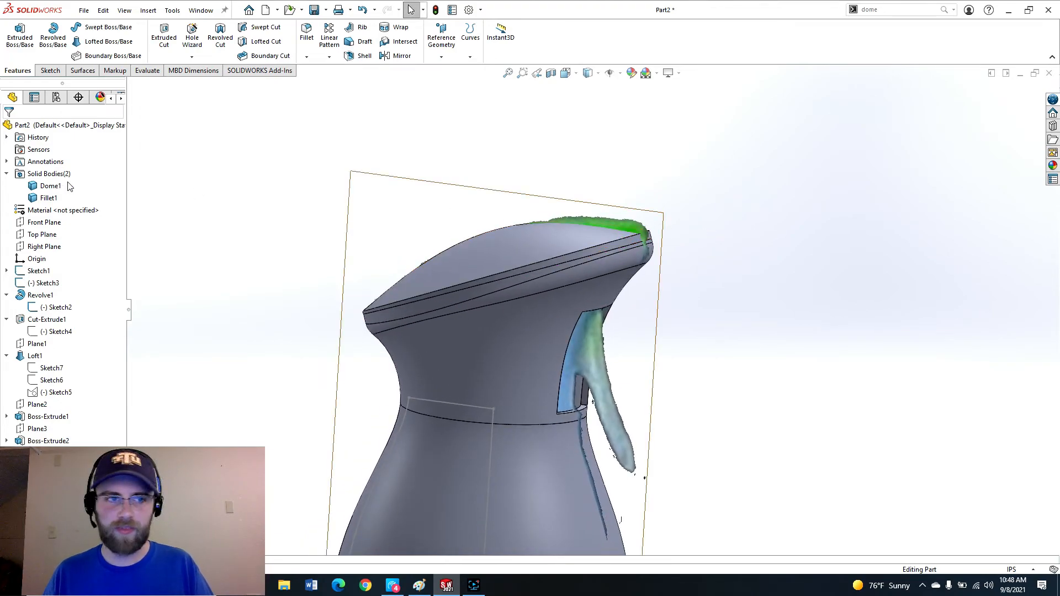
pyautogui.click(49, 226)
pyautogui.click(60, 206)
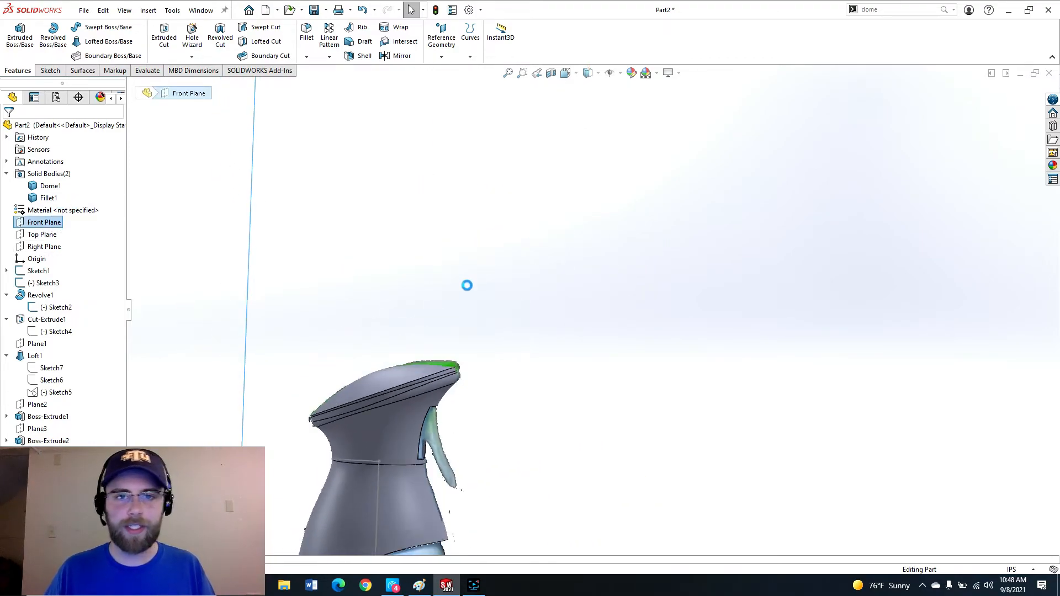
pyautogui.scroll(-10, 519, 418)
pyautogui.scroll(-5, 629, 347)
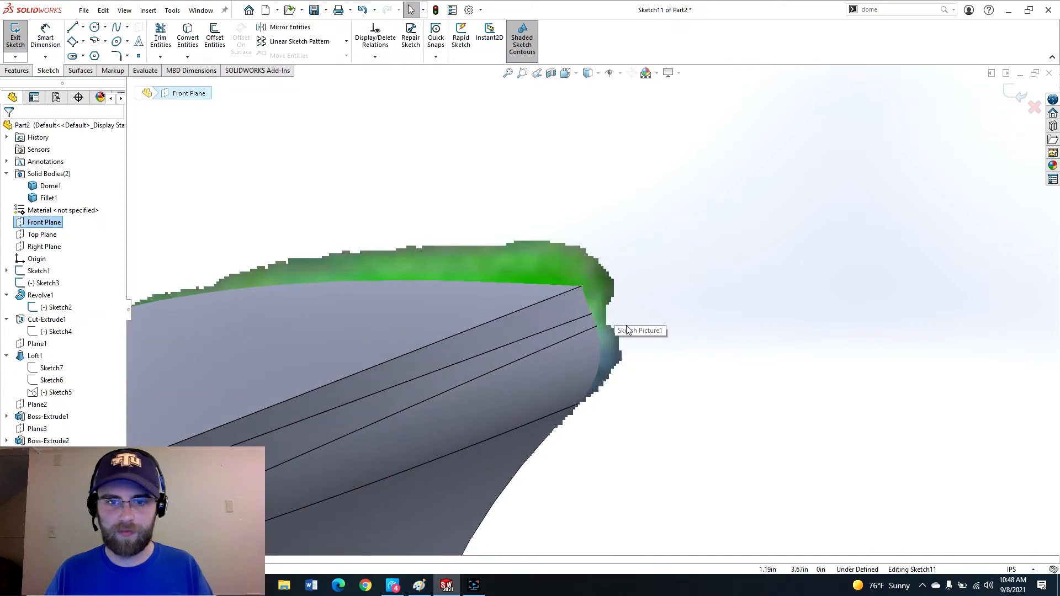
pyautogui.press('l')
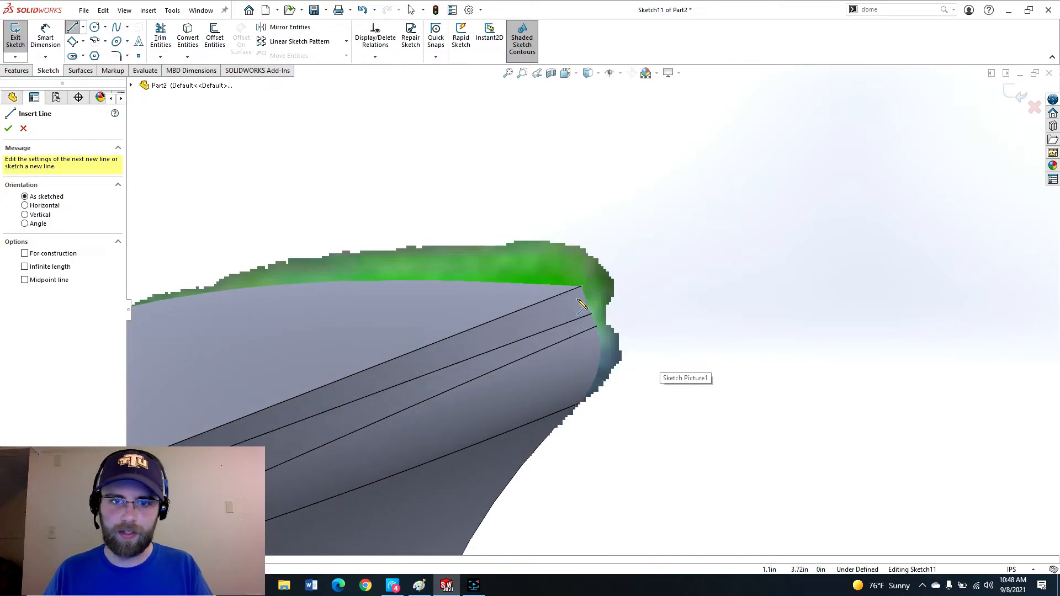
pyautogui.click(578, 297)
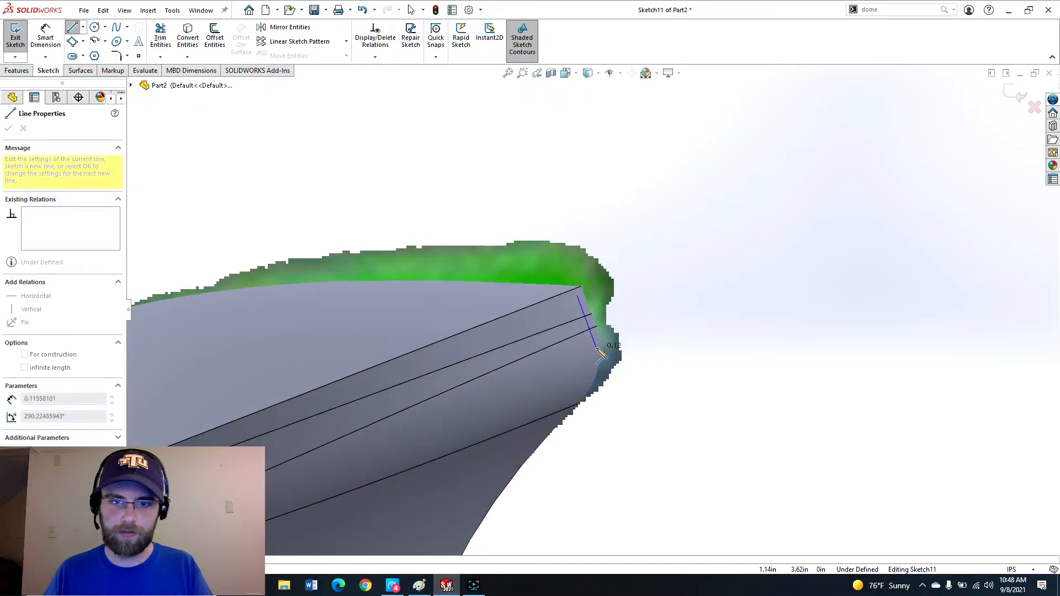
pyautogui.doubleClick(597, 347)
pyautogui.press('Escape')
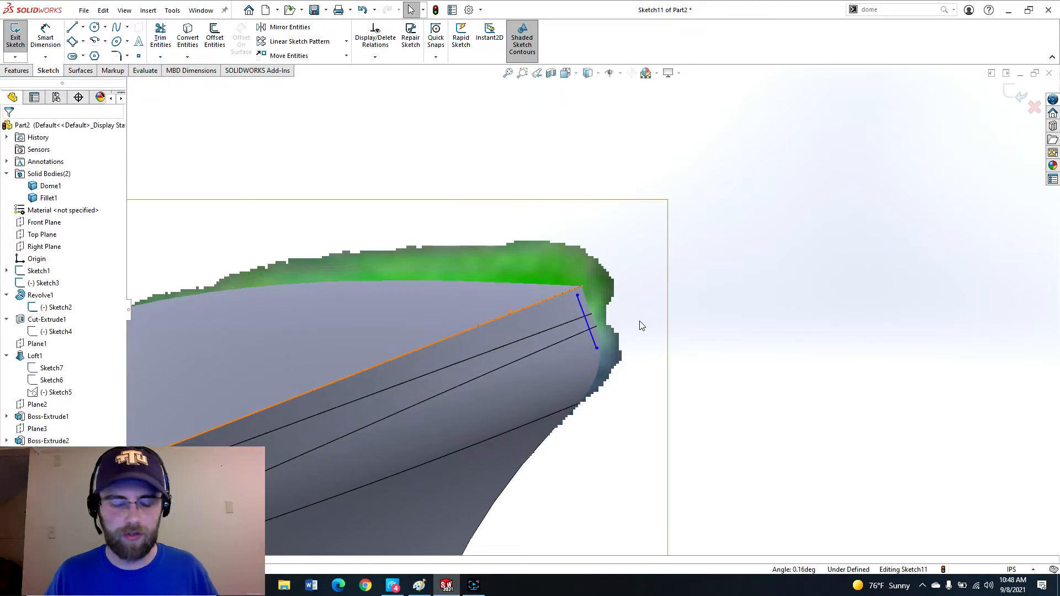
# Dimension the line 0.03 in from the cap's edge and exit the sketch.
pyautogui.press('d')
pyautogui.click(590, 330)
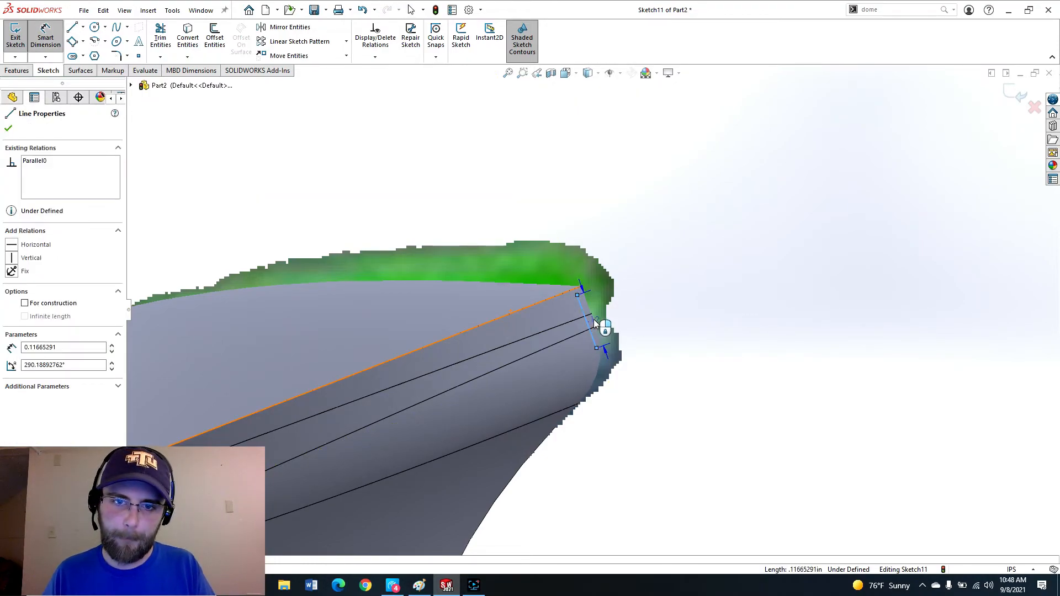
pyautogui.click(601, 314)
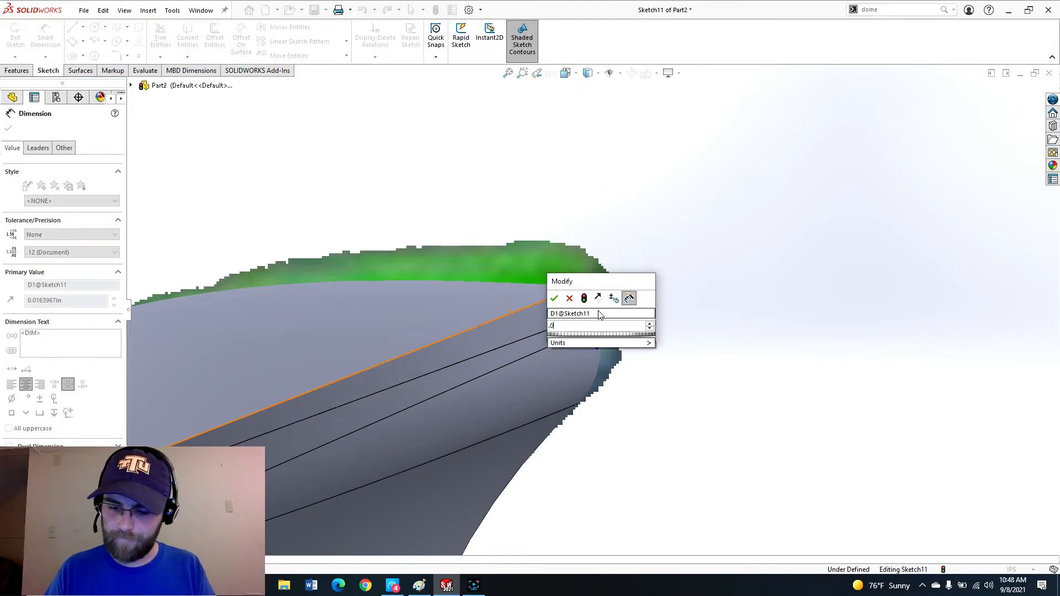
pyautogui.write('.03')
pyautogui.press('Return')
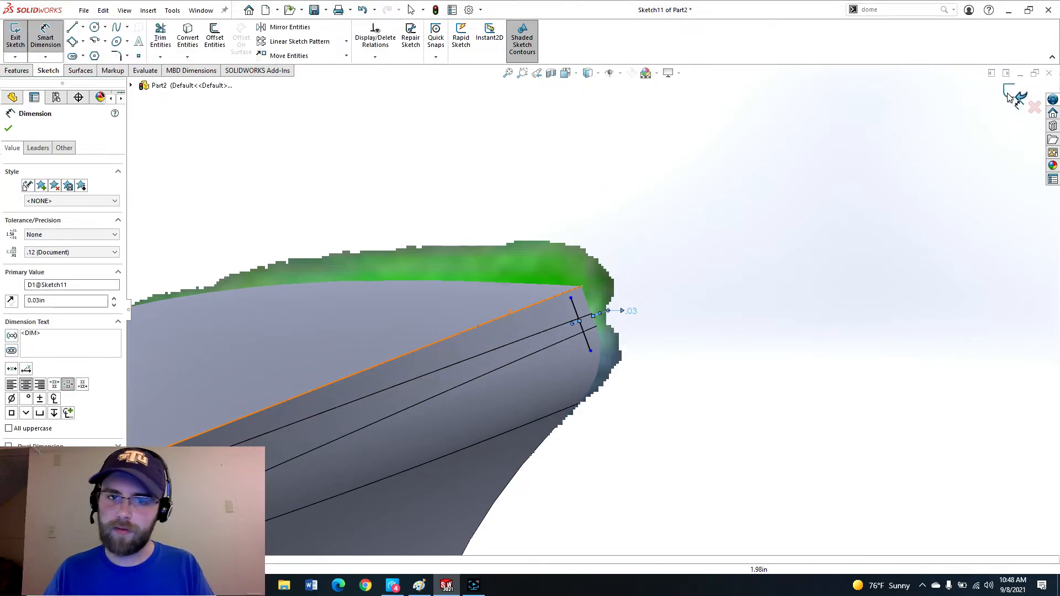
pyautogui.click(1015, 95)
pyautogui.click(730, 320)
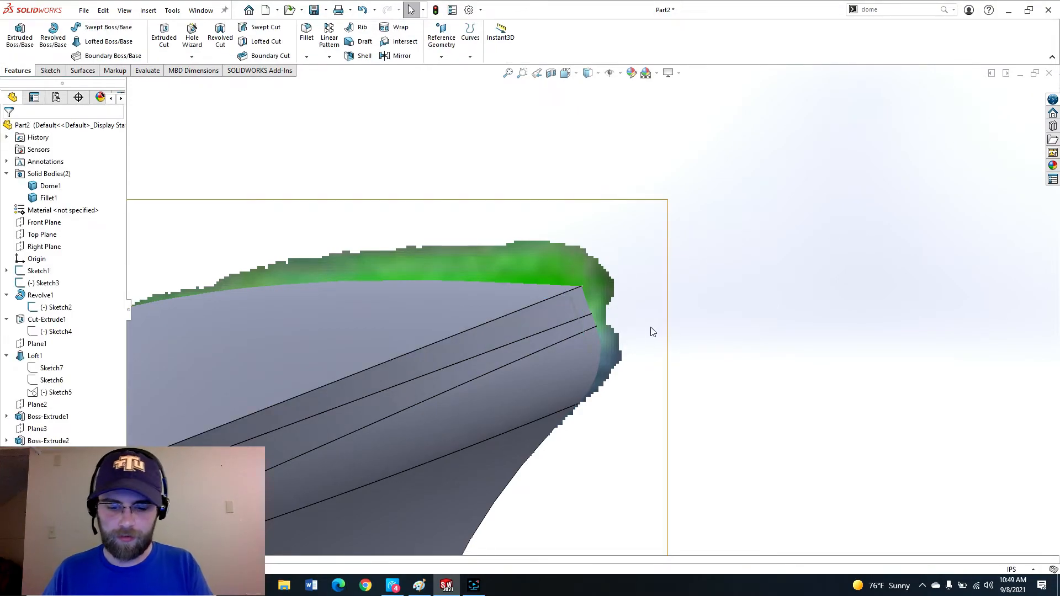
# Create a reference plane through the sketched line, perpendicular to the Front Plane.
pyautogui.press('p')
pyautogui.click(576, 311)
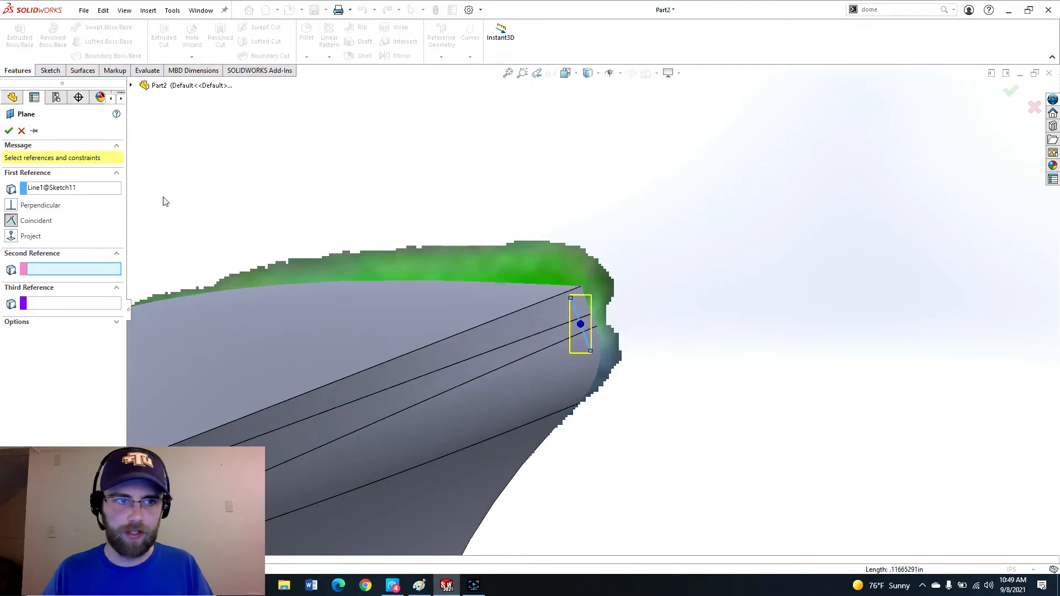
pyautogui.click(132, 86)
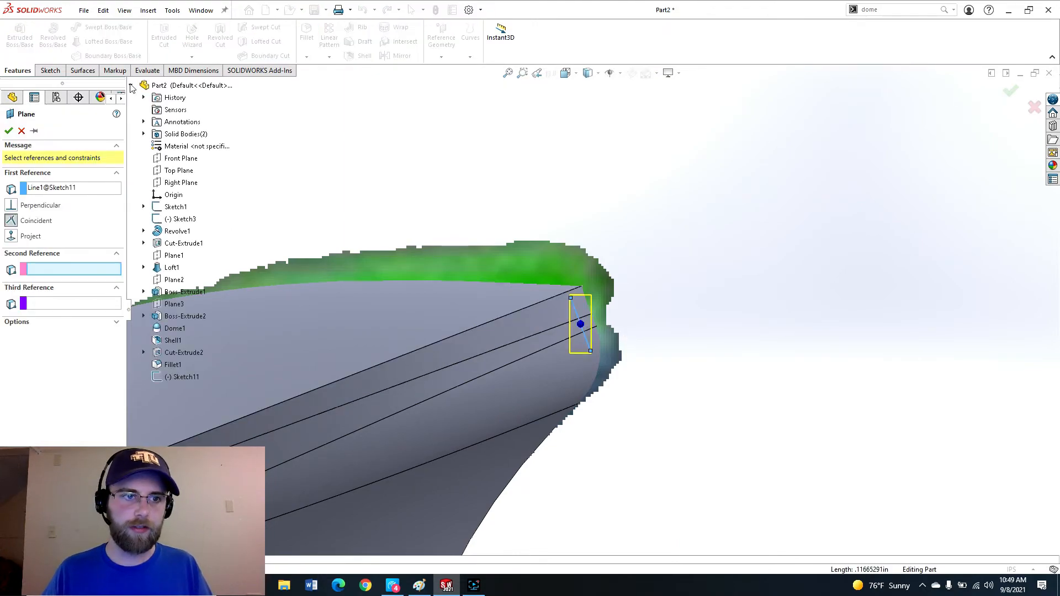
pyautogui.click(180, 158)
pyautogui.moveTo(294, 201); pyautogui.dragTo(476, 309, button='middle')
pyautogui.scroll(-6, 629, 318)
pyautogui.click(8, 132)
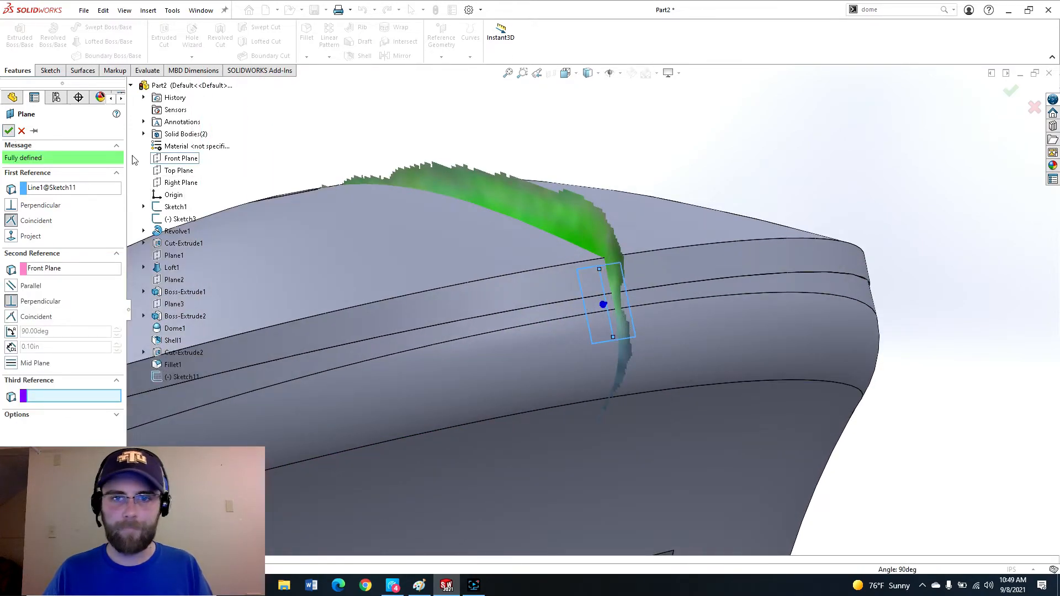
# Open a sketch on the new plane and draw a circle of 0.1 in diameter at the cap tip.
pyautogui.click(49, 70)
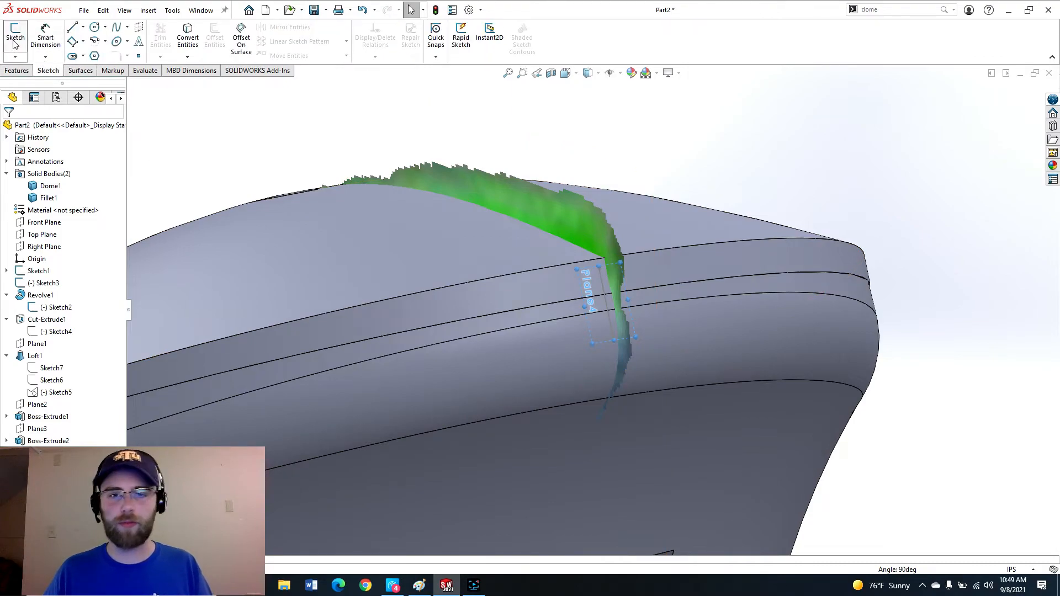
pyautogui.click(15, 40)
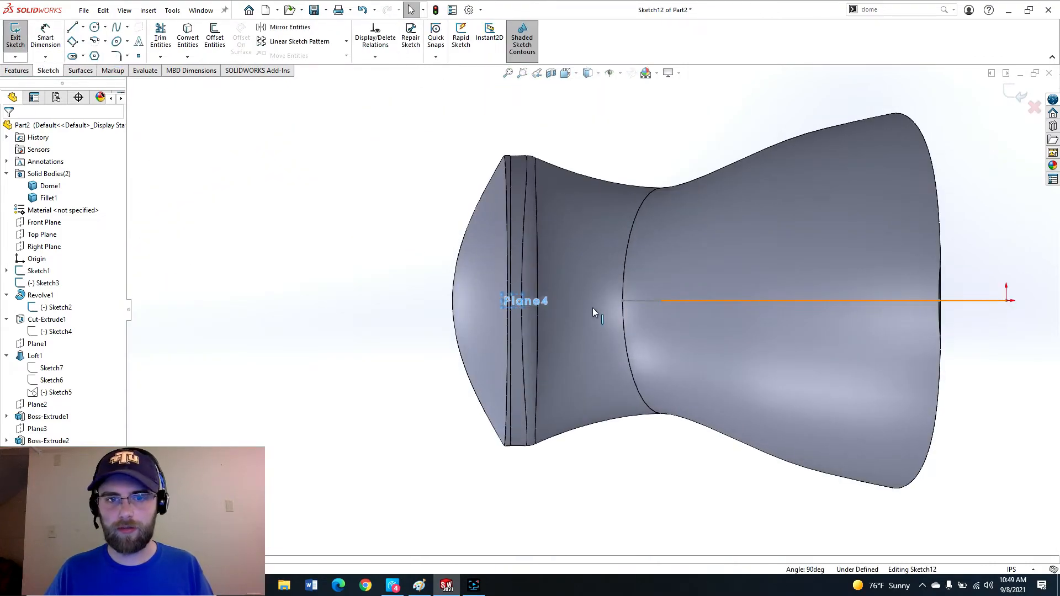
pyautogui.hotkey('ctrl', '8')
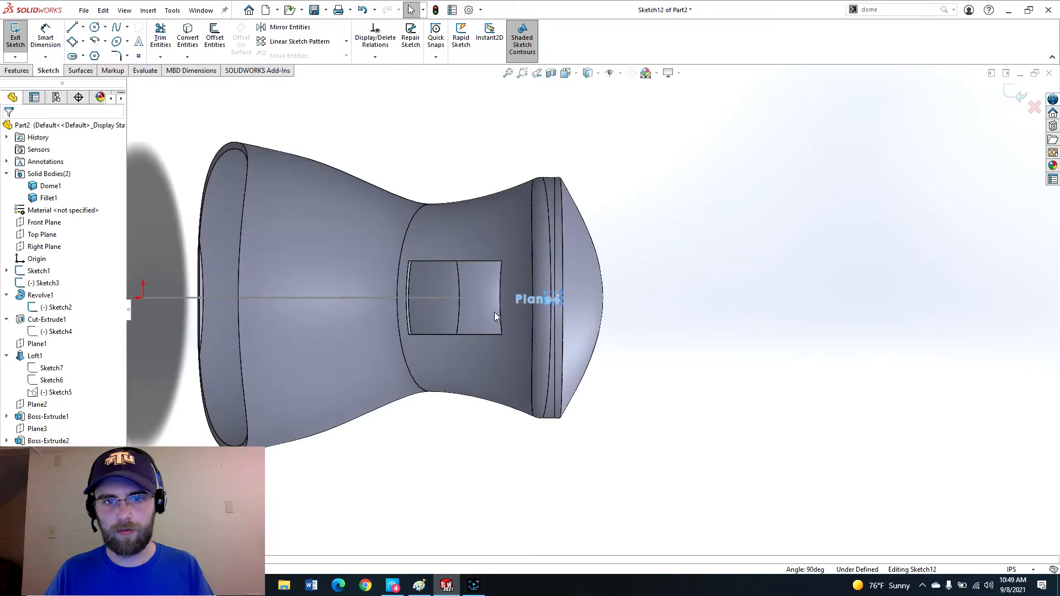
pyautogui.scroll(-3, 539, 301)
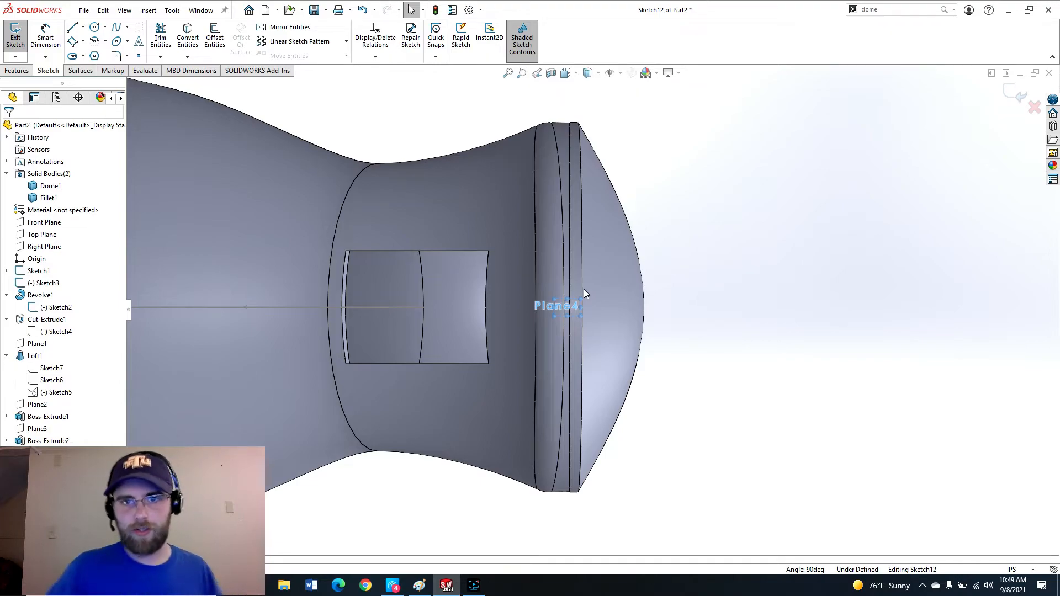
pyautogui.press('c')
pyautogui.scroll(-3, 573, 326)
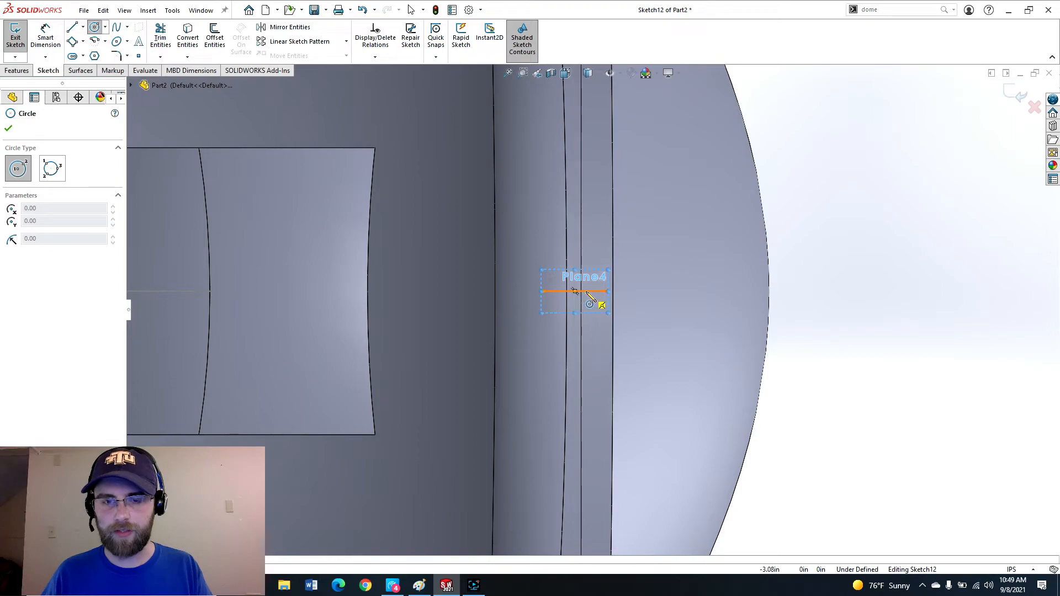
pyautogui.click(584, 291)
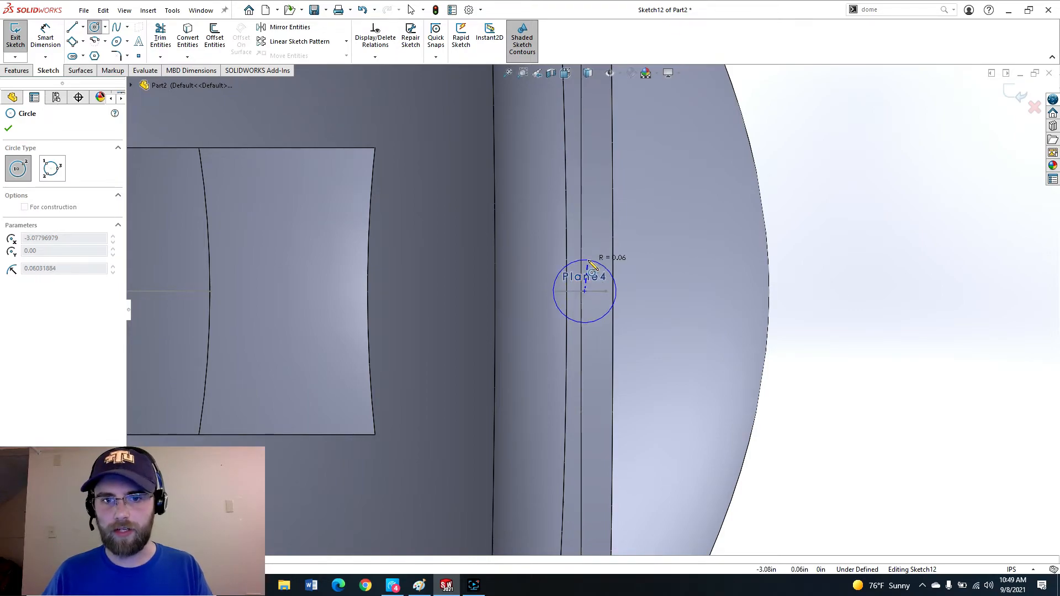
pyautogui.click(600, 264)
pyautogui.click(590, 261)
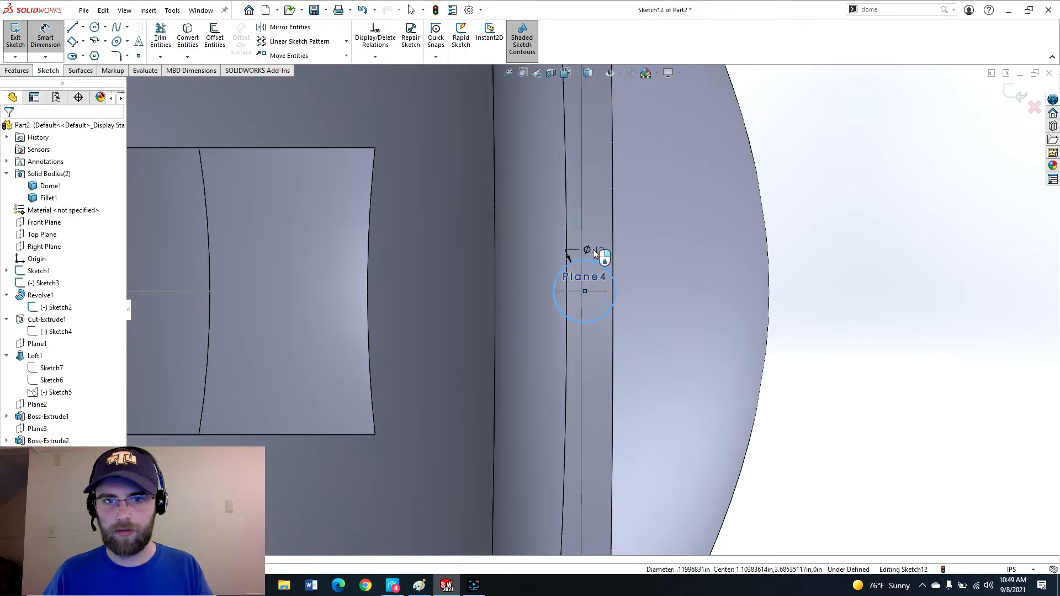
pyautogui.click(592, 250)
pyautogui.write('.1')
pyautogui.press('Return')
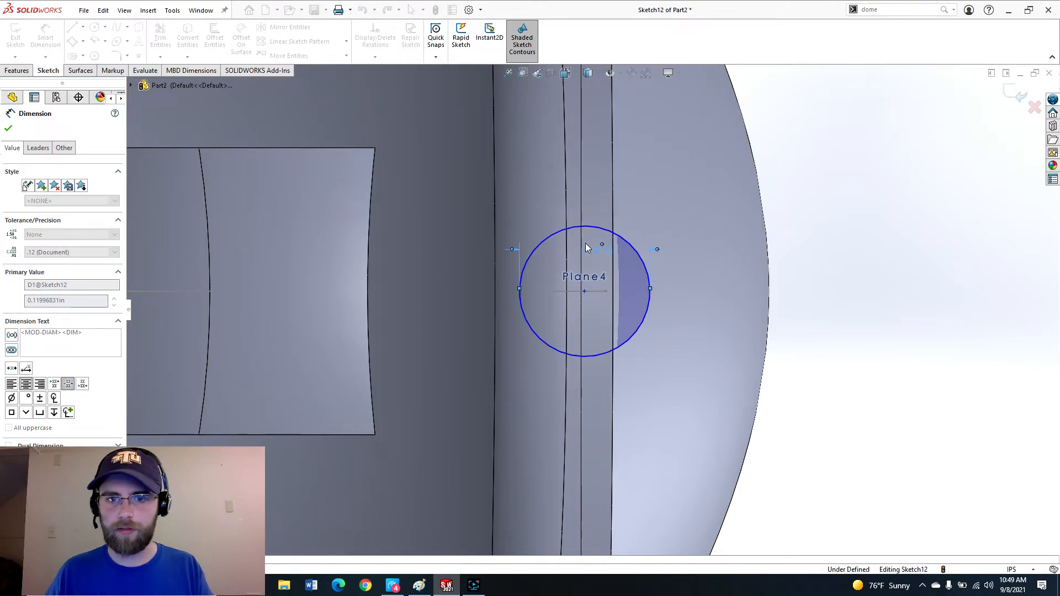
pyautogui.press('Escape')
# Reposition the circle over the cap rim's nozzle area and exit the sketch.
pyautogui.moveTo(585, 291); pyautogui.dragTo(541, 286)
pyautogui.moveTo(541, 286); pyautogui.dragTo(647, 316, button='middle')
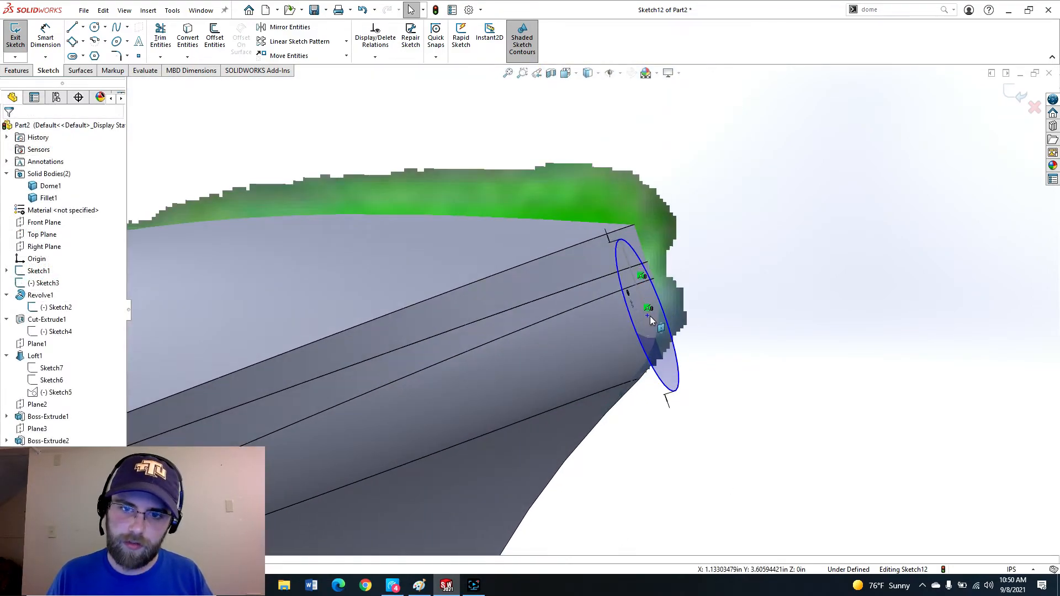
pyautogui.moveTo(647, 316); pyautogui.dragTo(651, 291)
pyautogui.click(745, 318)
pyautogui.scroll(4, 679, 329)
pyautogui.moveTo(626, 315); pyautogui.dragTo(647, 343, button='middle')
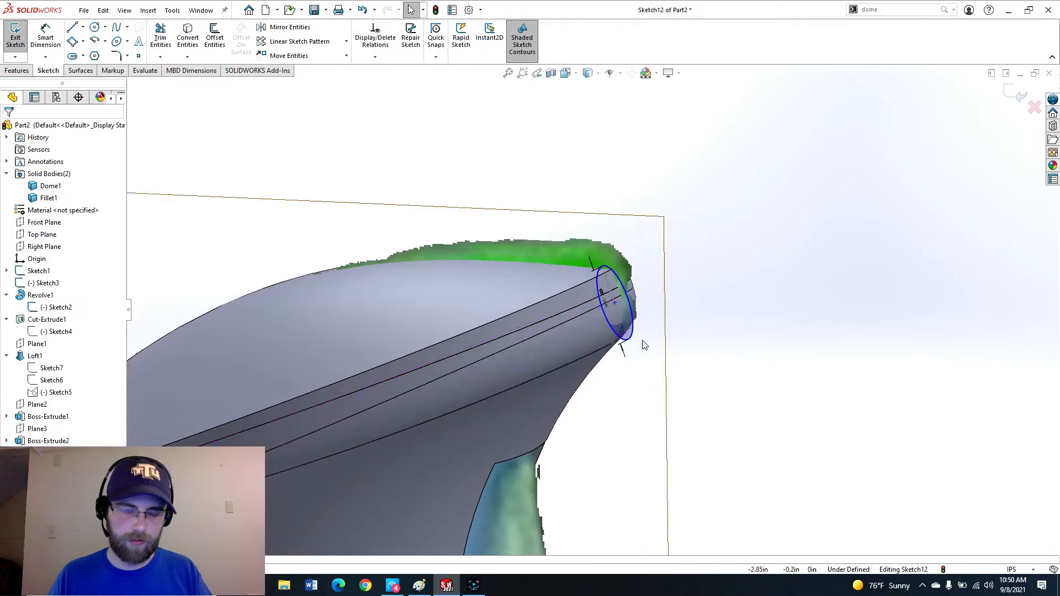
pyautogui.scroll(-3, 622, 311)
pyautogui.click(1011, 94)
# Cut-extrude the circle Blind 0.55 in with a 30° outward draft to form the nozzle opening.
pyautogui.moveTo(690, 296); pyautogui.dragTo(716, 273, button='right')
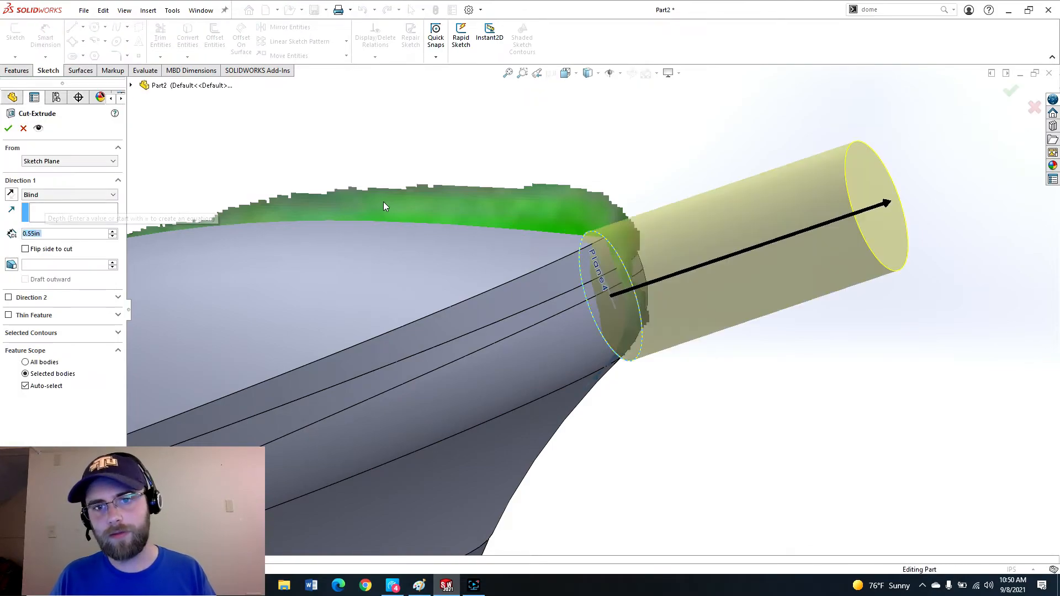
pyautogui.click(11, 265)
pyautogui.click(25, 279)
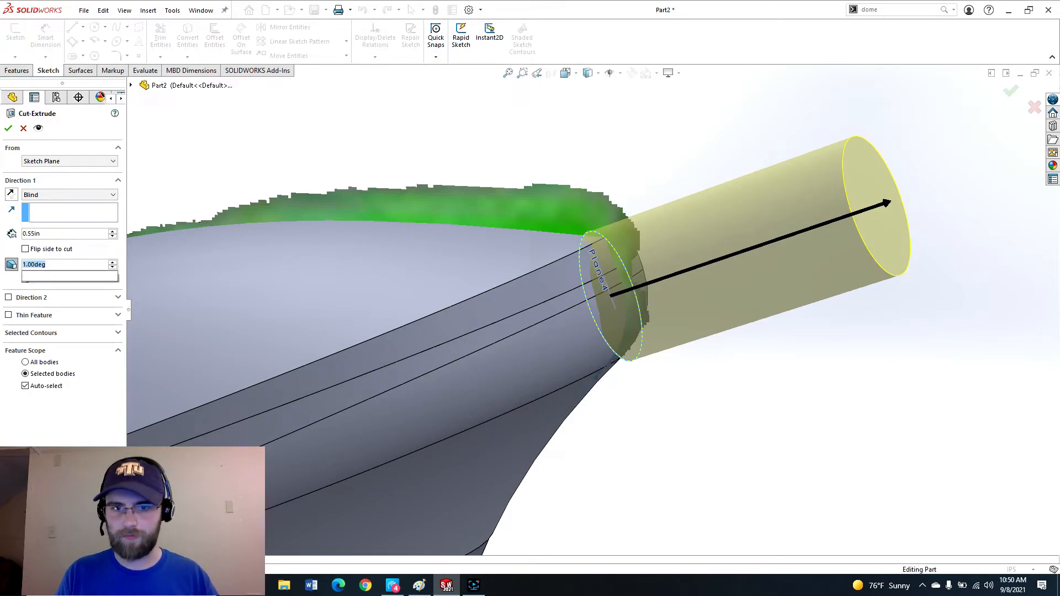
pyautogui.write('30')
pyautogui.press('Return')
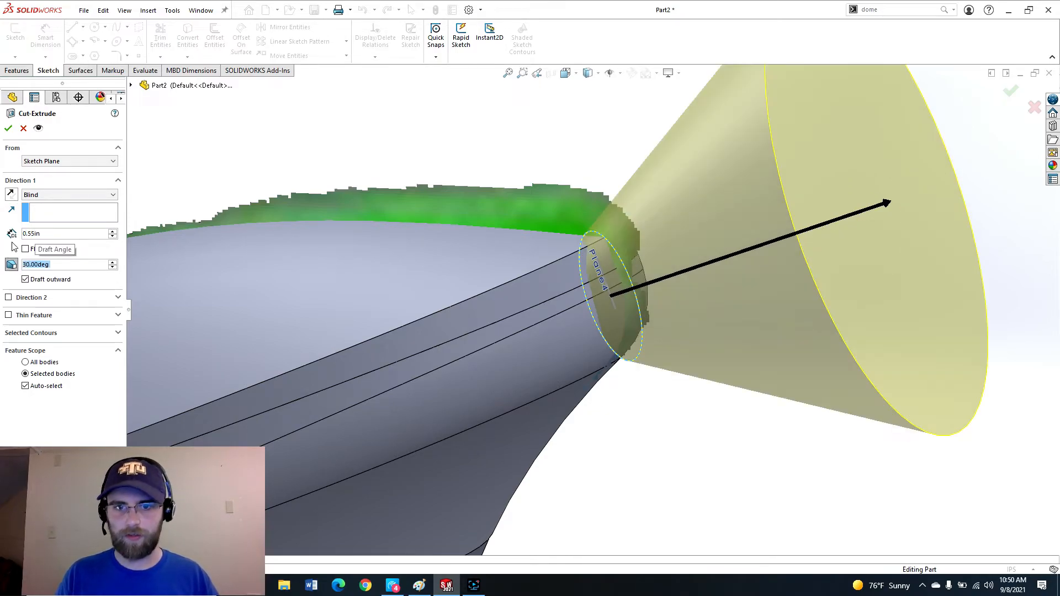
pyautogui.click(8, 129)
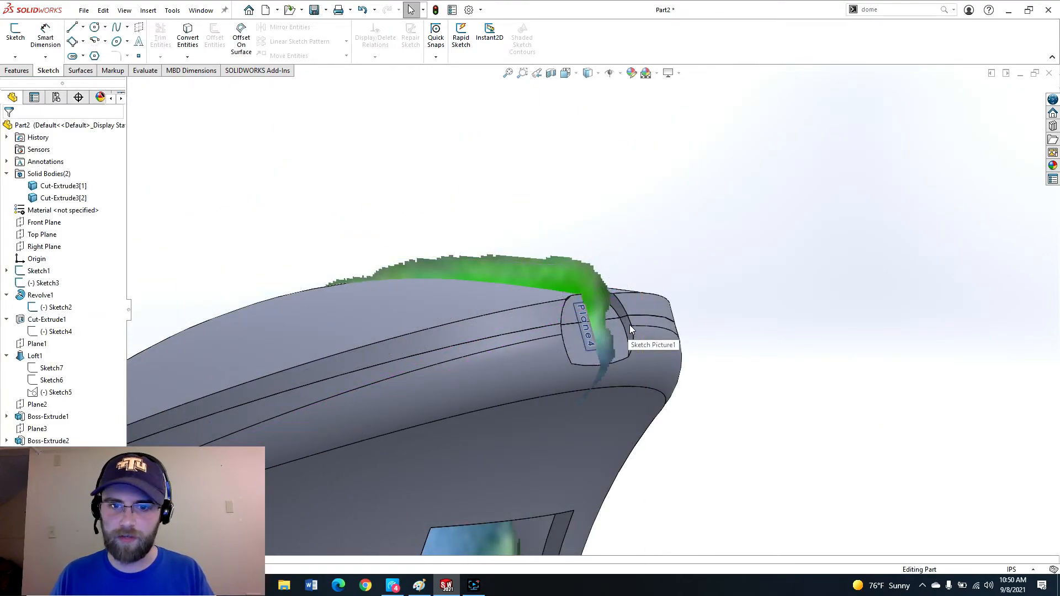
# Fillet the two upper edges of the nozzle opening with a 0.15 in radius.
pyautogui.press('f')
pyautogui.click(624, 309)
pyautogui.moveTo(623, 309); pyautogui.dragTo(552, 331, button='middle')
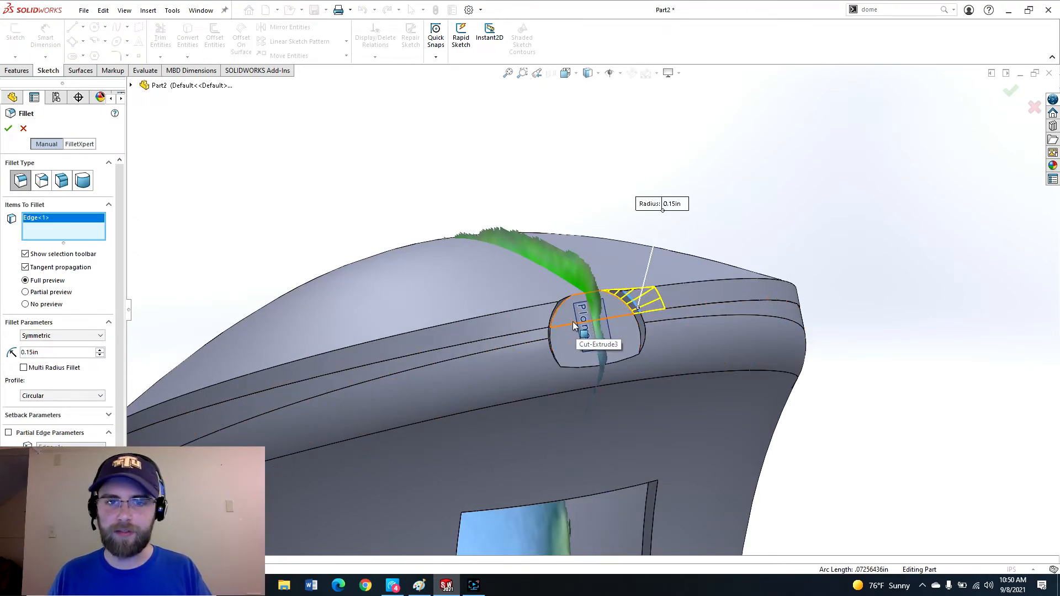
pyautogui.scroll(-5, 607, 343)
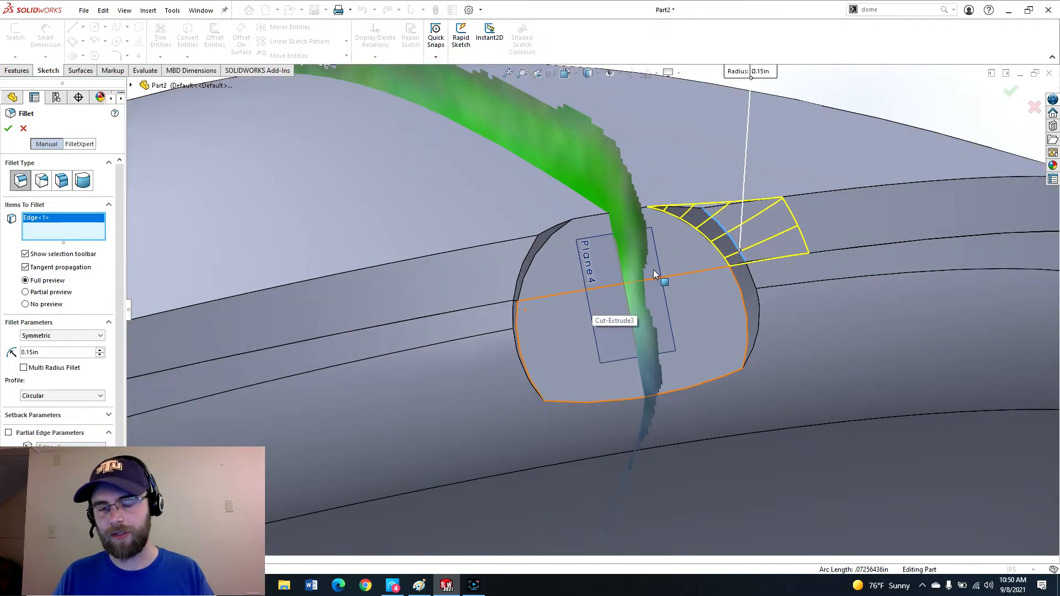
pyautogui.click(527, 256)
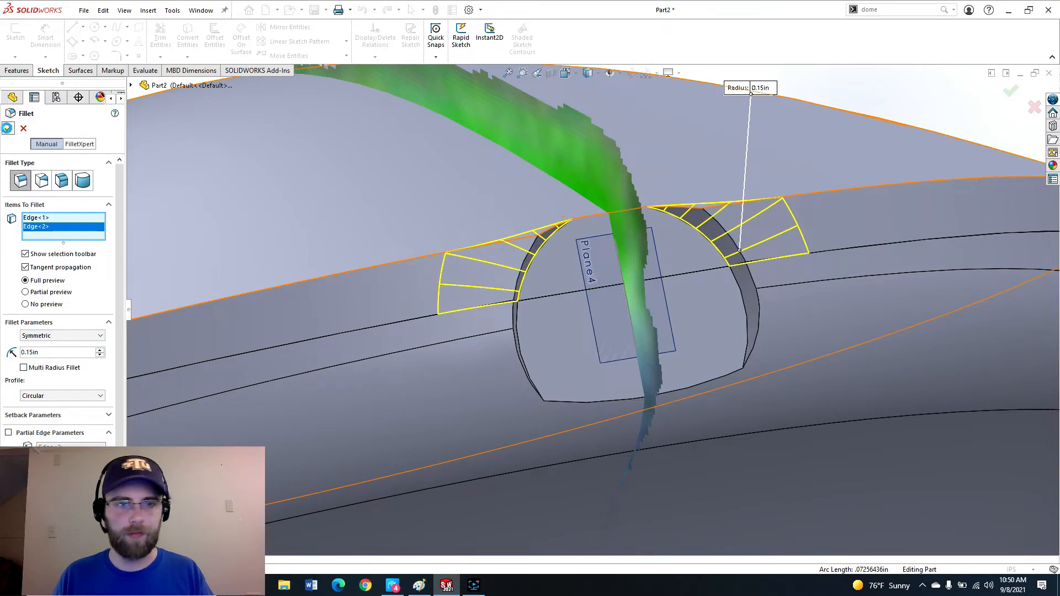
pyautogui.press('Return')
pyautogui.press('Return')
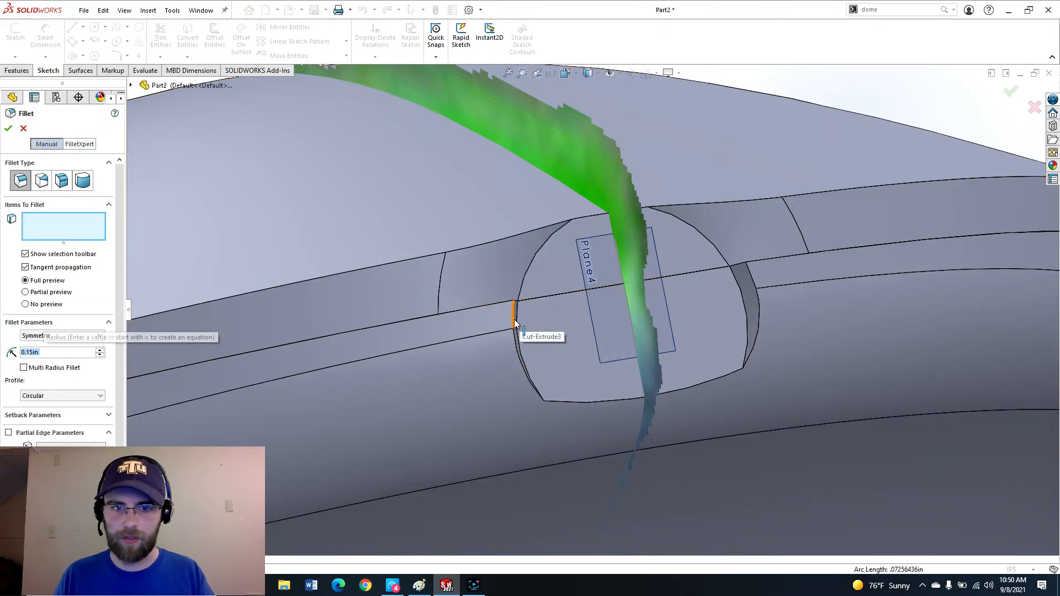
# Fillet the two side edges of the nozzle opening with a 0.15 in radius.
pyautogui.click(515, 319)
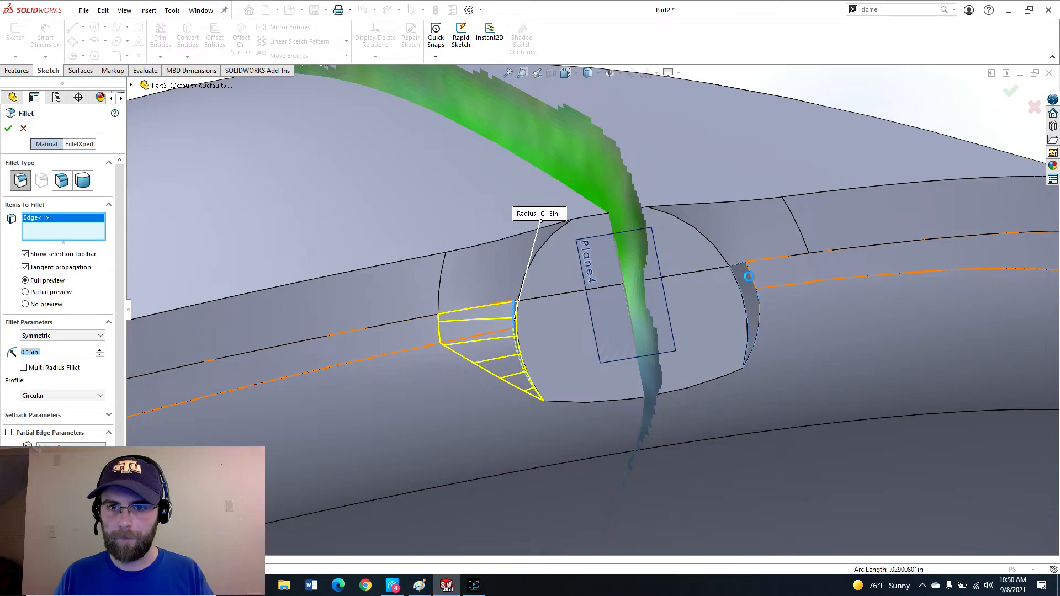
pyautogui.click(750, 282)
pyautogui.click(751, 280)
pyautogui.click(750, 276)
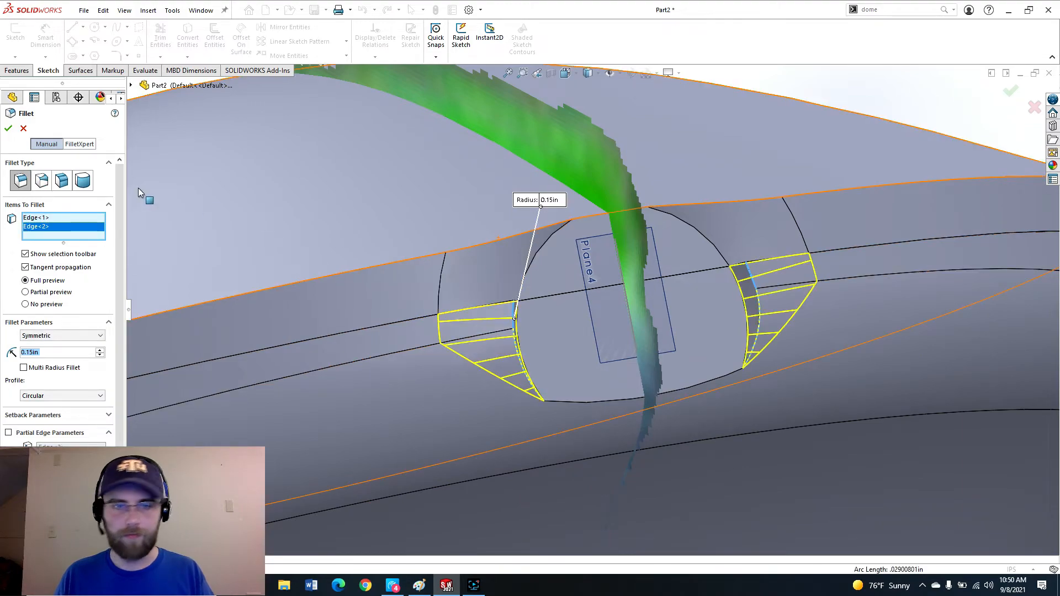
pyautogui.moveTo(610, 395); pyautogui.dragTo(578, 362, button='middle')
# Open a new sketch on the Front Plane.
pyautogui.scroll(5, 755, 337)
pyautogui.scroll(-6, 514, 307)
pyautogui.scroll(4, 427, 335)
pyautogui.scroll(-4, 556, 325)
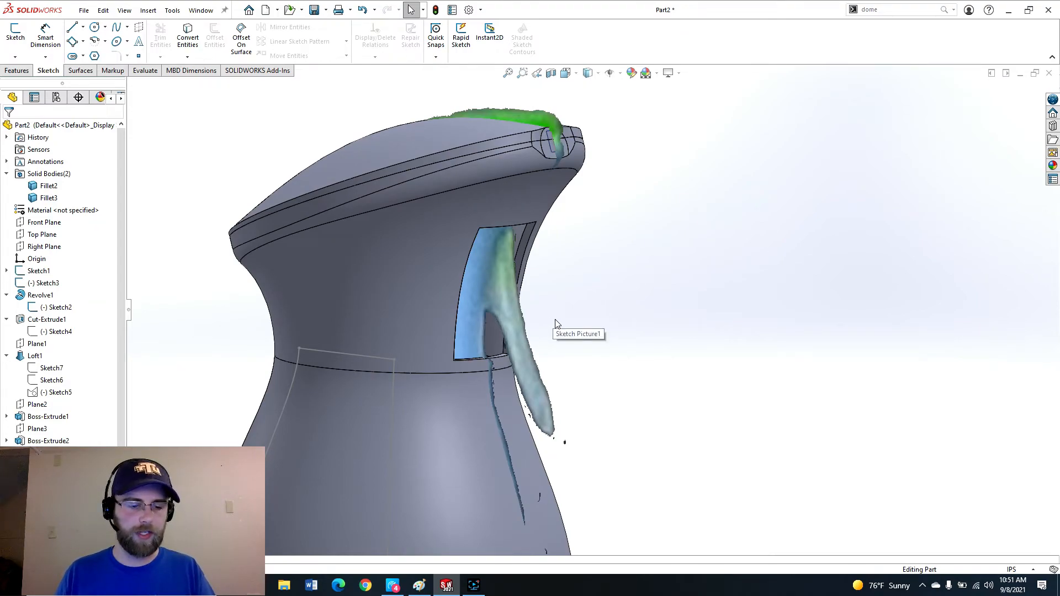
pyautogui.scroll(6, 538, 290)
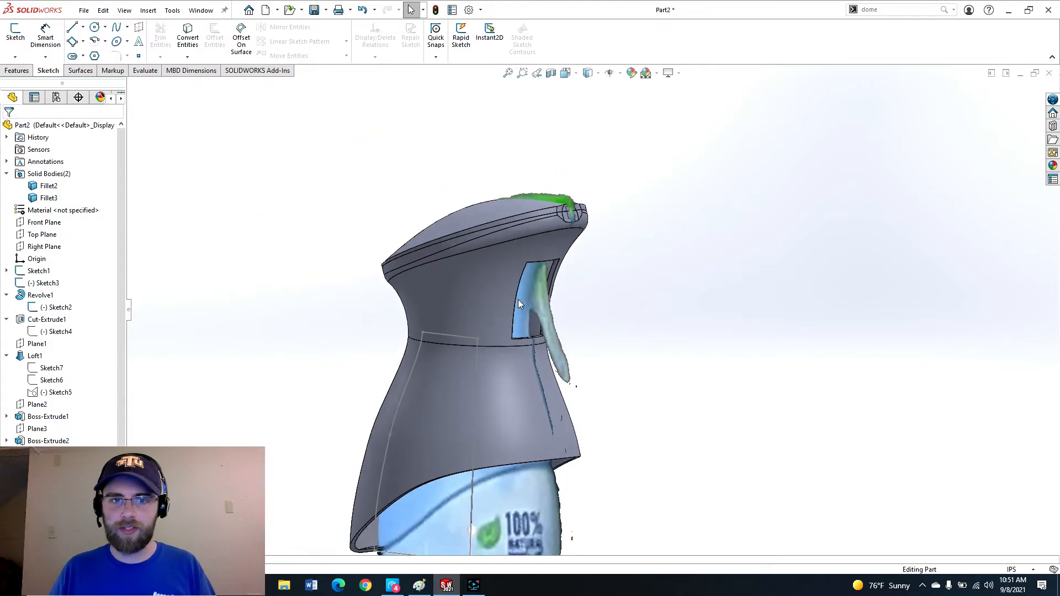
pyautogui.scroll(-3, 582, 326)
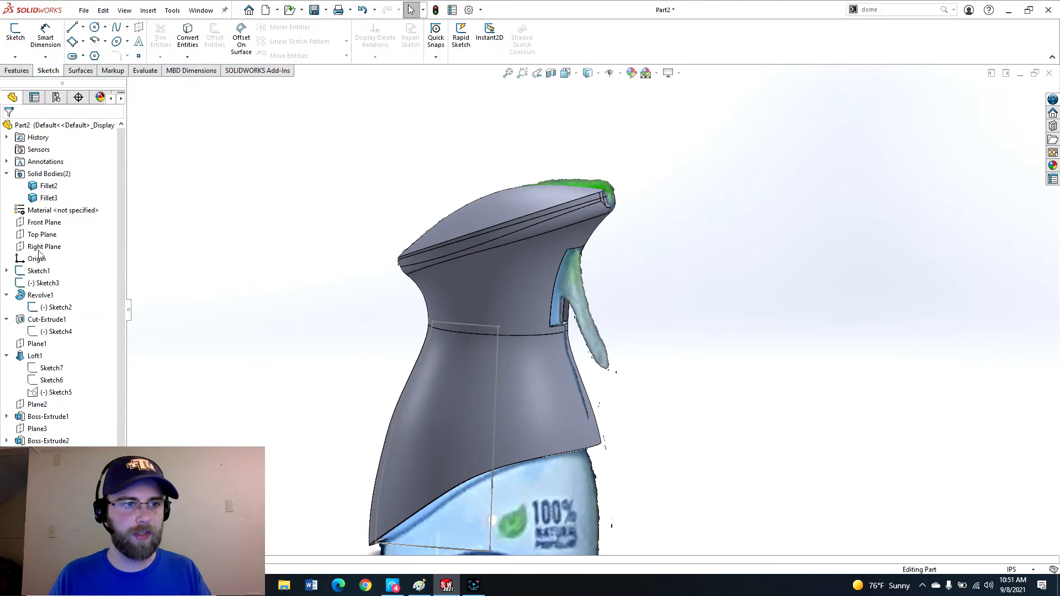
pyautogui.click(42, 221)
pyautogui.click(56, 206)
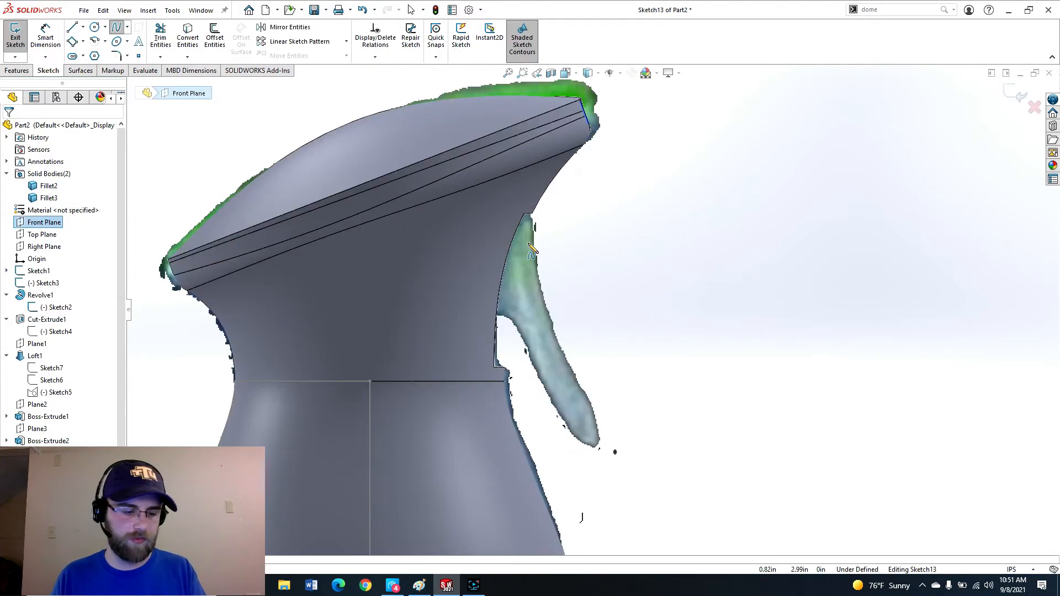
# Trace the trigger's front edge in the reference picture with a three-point arc.
pyautogui.press('a')
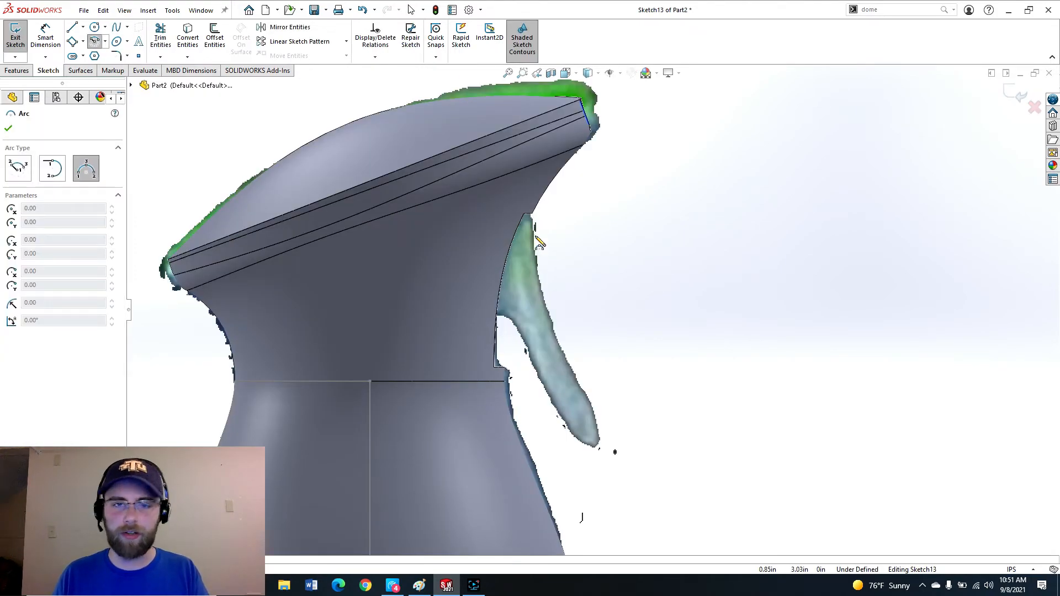
pyautogui.scroll(-3, 531, 221)
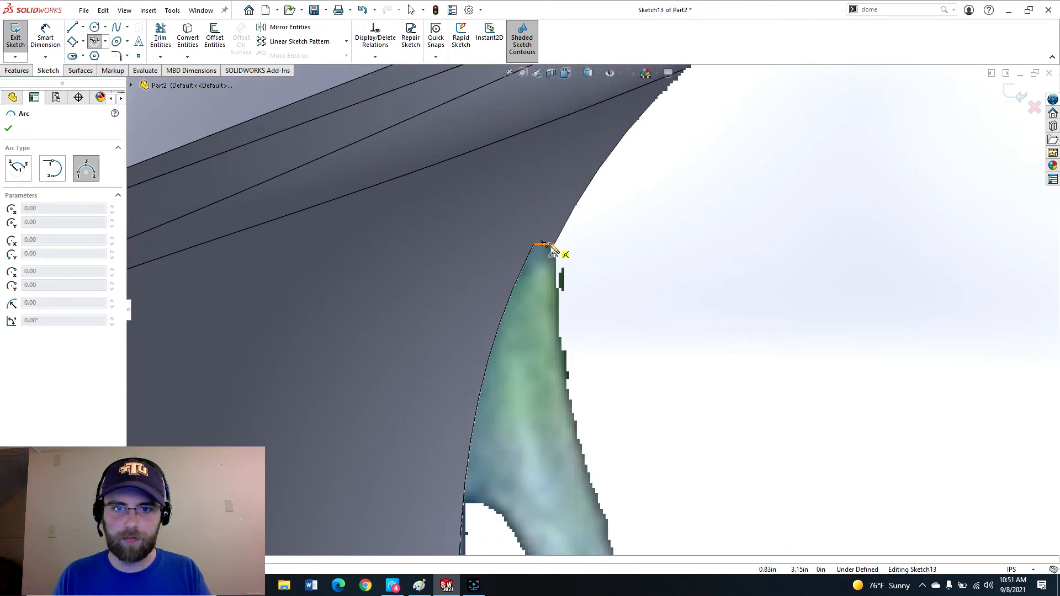
pyautogui.click(549, 240)
pyautogui.scroll(6, 569, 315)
pyautogui.scroll(-4, 634, 469)
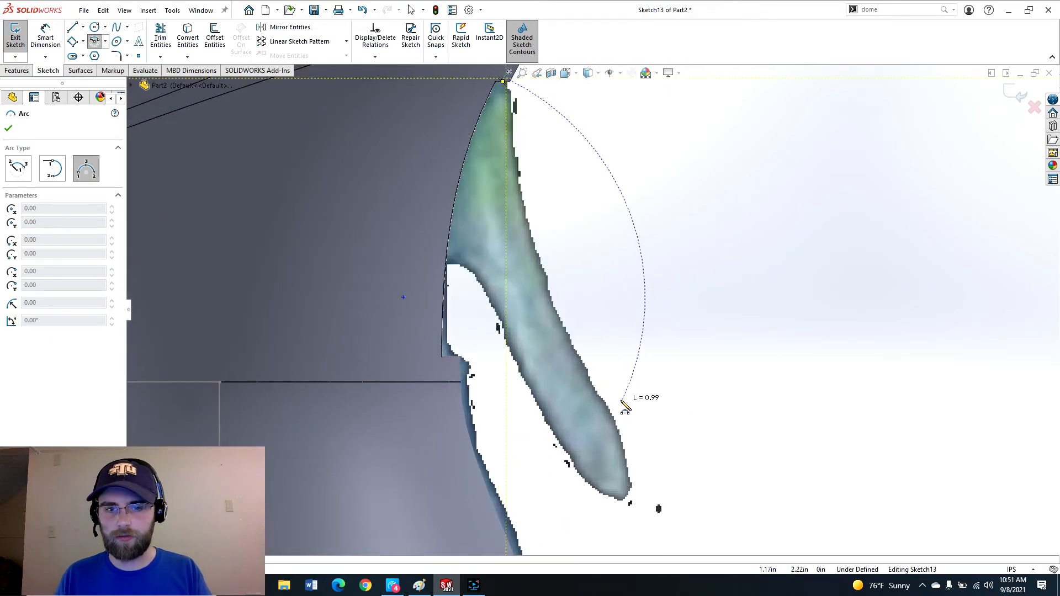
pyautogui.click(612, 408)
pyautogui.scroll(4, 587, 325)
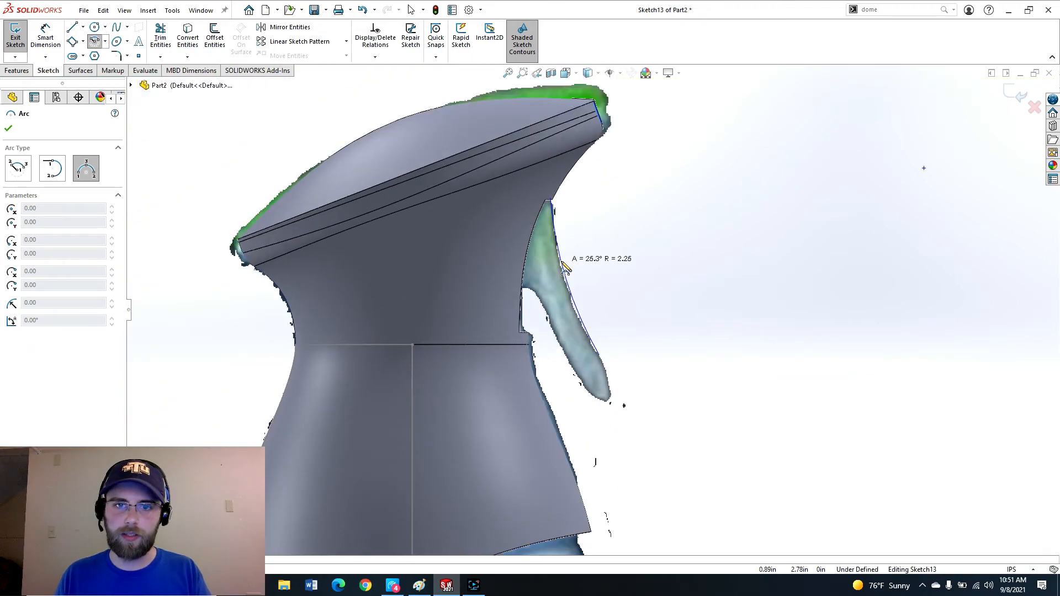
pyautogui.click(564, 276)
pyautogui.press('Escape')
# Draw two short connected lines along the tip of the trigger.
pyautogui.scroll(-3, 604, 345)
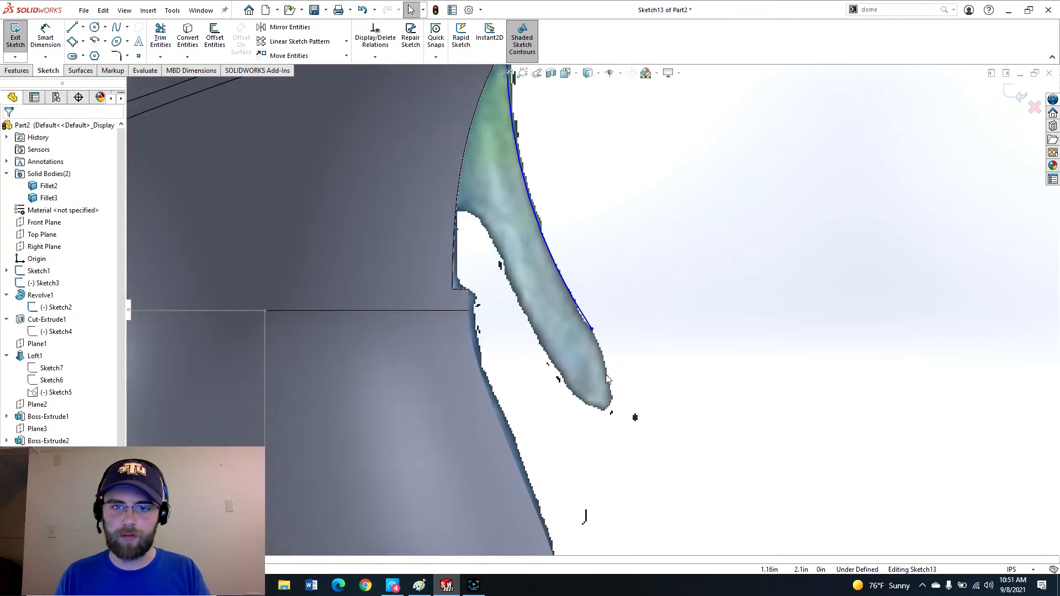
pyautogui.press('l')
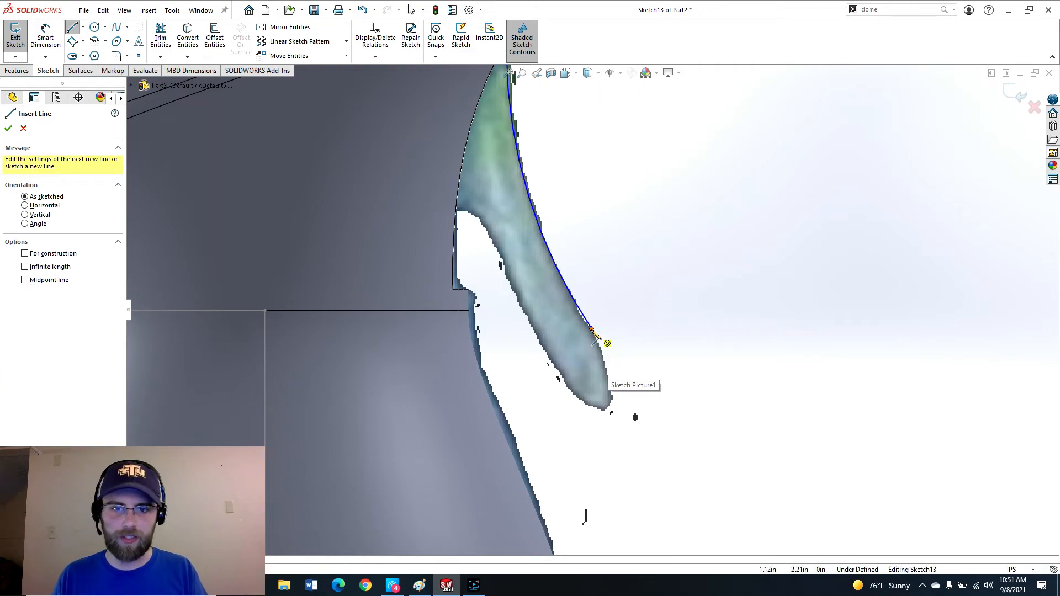
pyautogui.click(592, 330)
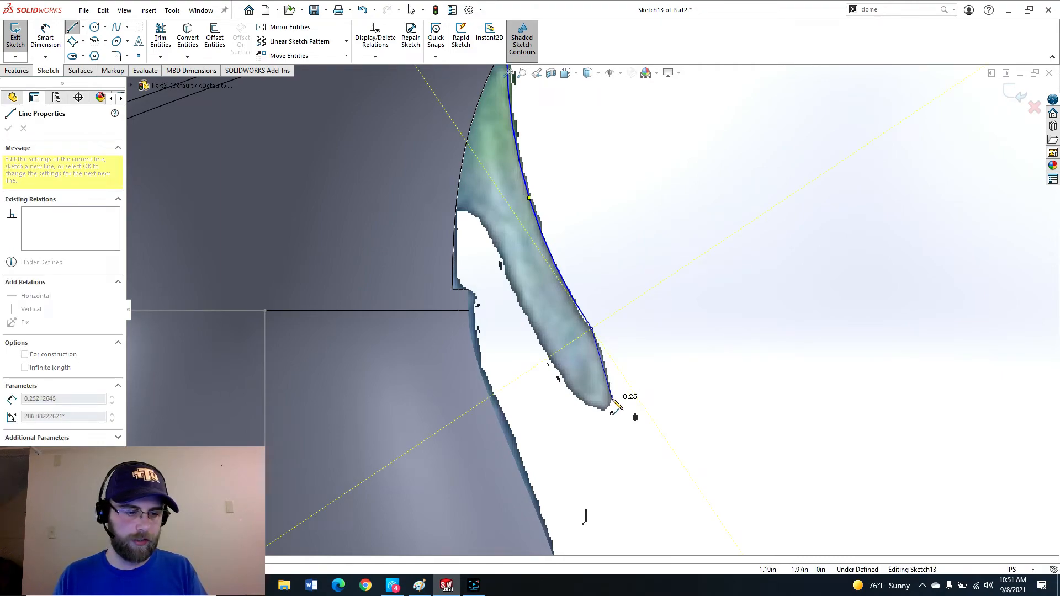
pyautogui.click(615, 409)
pyautogui.scroll(3, 600, 381)
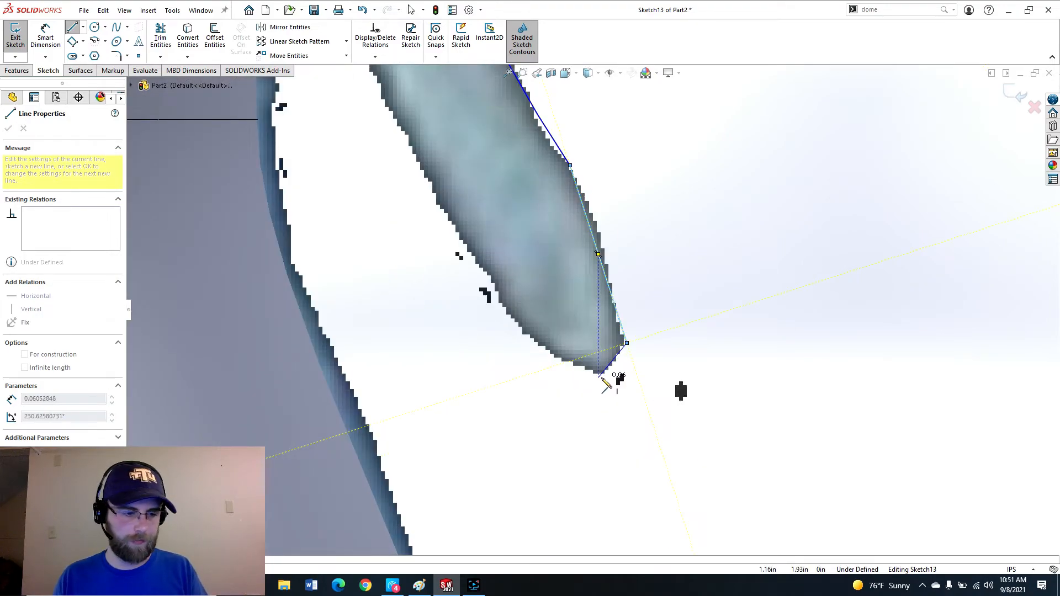
pyautogui.doubleClick(599, 377)
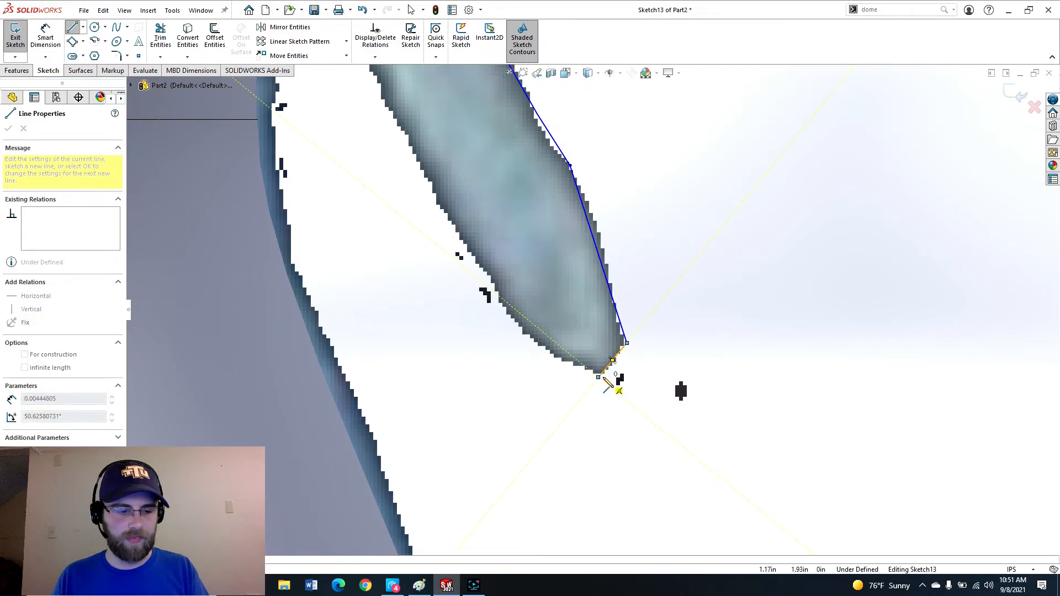
pyautogui.press('Escape')
# Trace the lower part of the trigger's back edge with a three-point arc from the tip.
pyautogui.press('a')
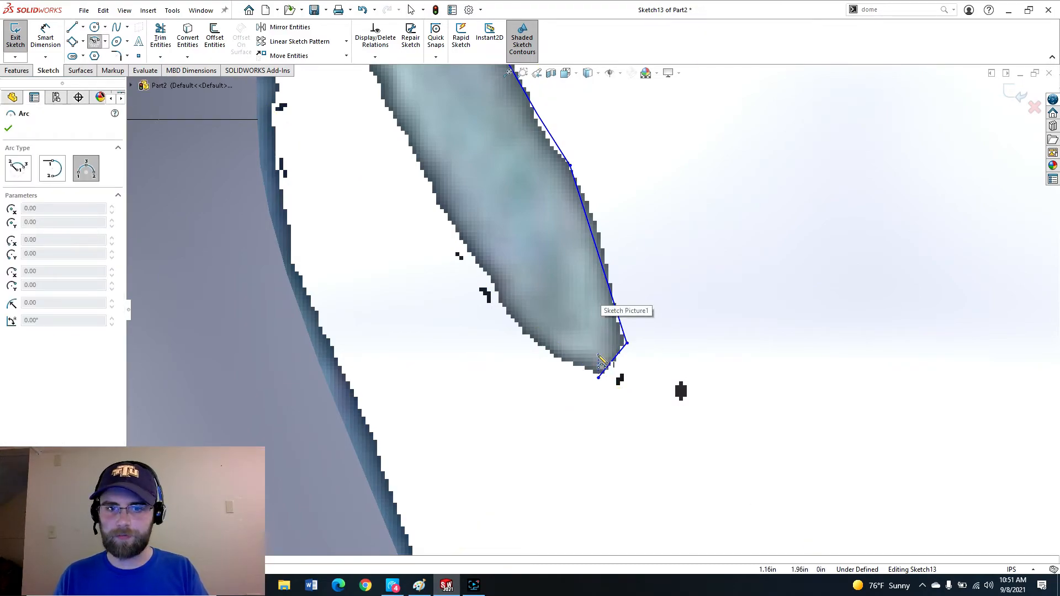
pyautogui.click(599, 377)
pyautogui.scroll(5, 607, 375)
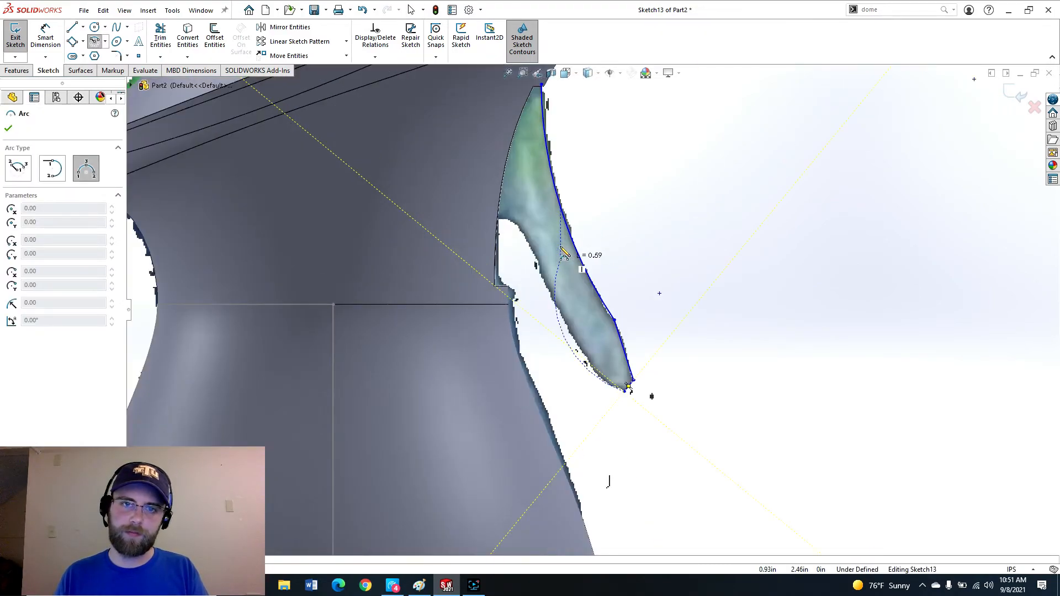
pyautogui.click(523, 233)
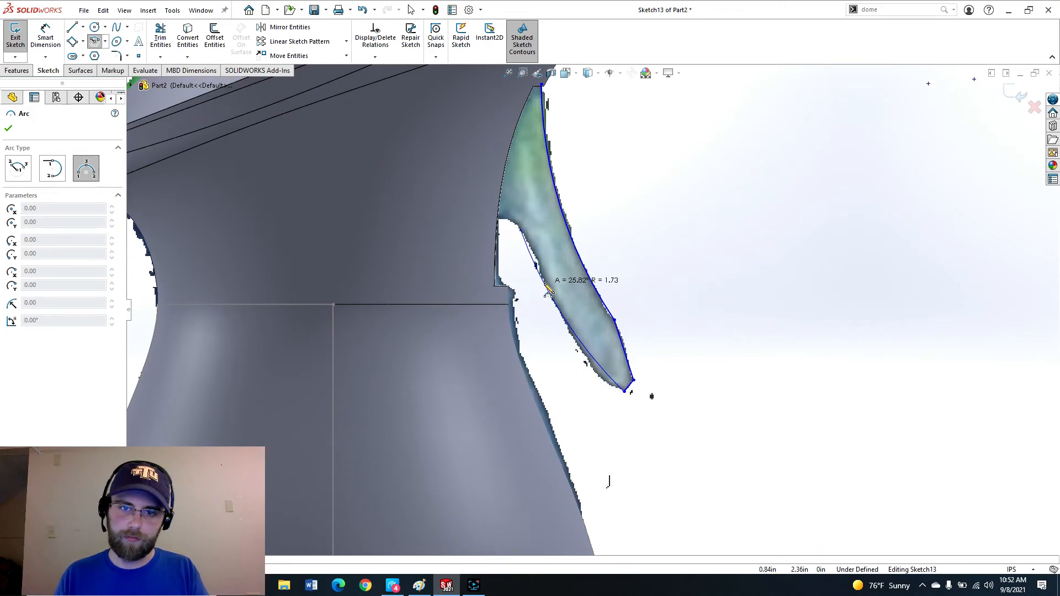
pyautogui.click(548, 292)
pyautogui.press('Escape')
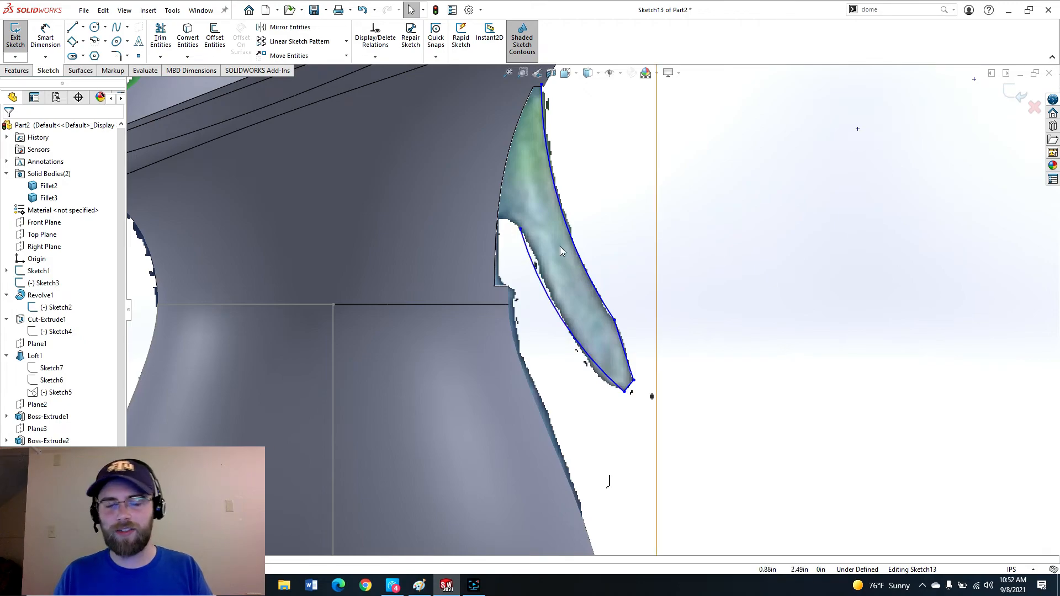
# Zoom in and out to examine the traced trigger outline against the picture.
pyautogui.scroll(3, 601, 218)
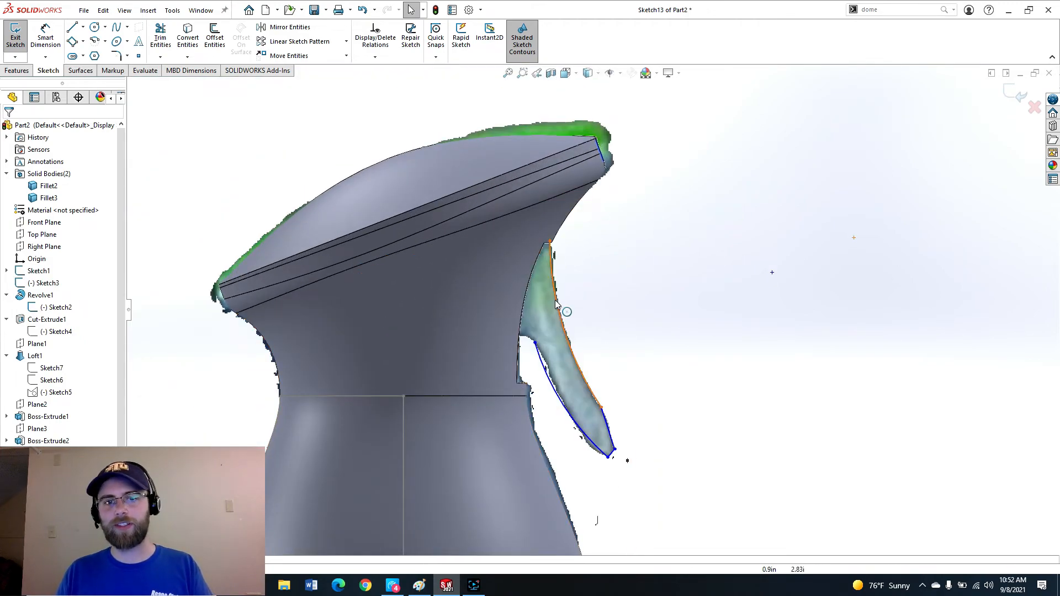
pyautogui.scroll(-3, 547, 300)
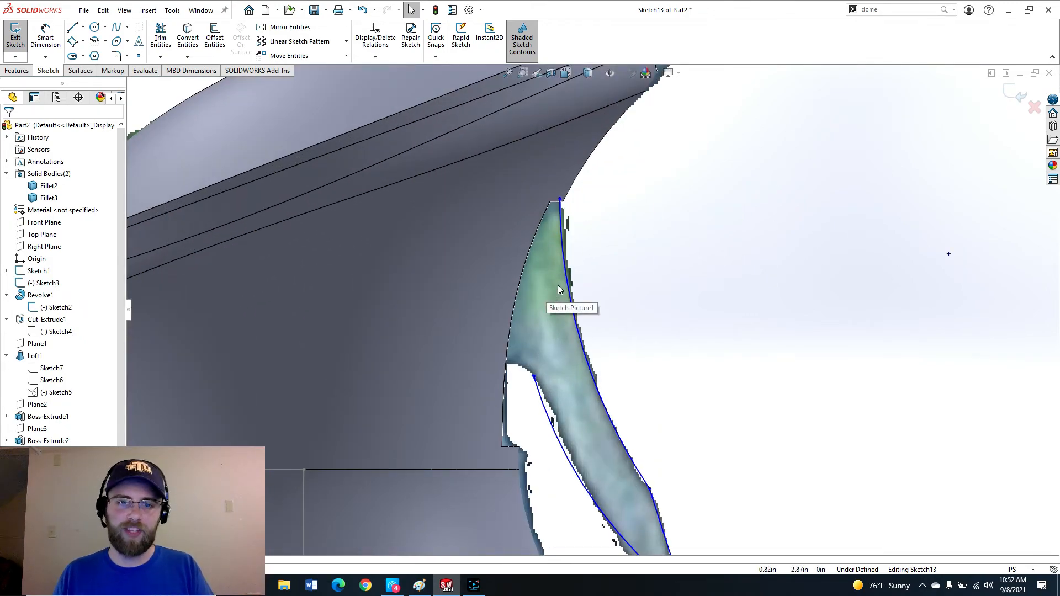
pyautogui.scroll(4, 556, 289)
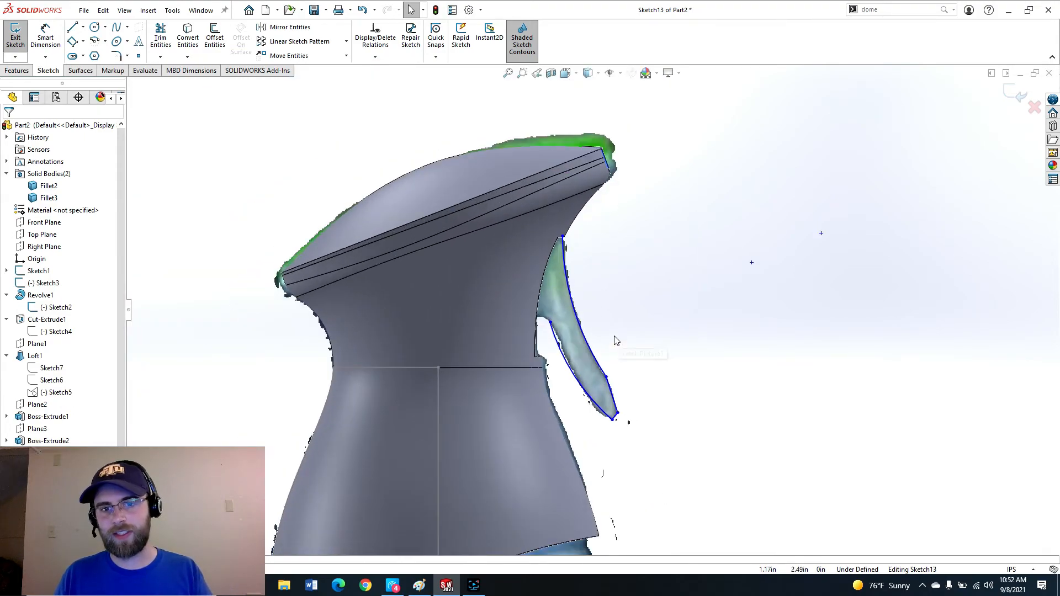
pyautogui.scroll(-2, 582, 273)
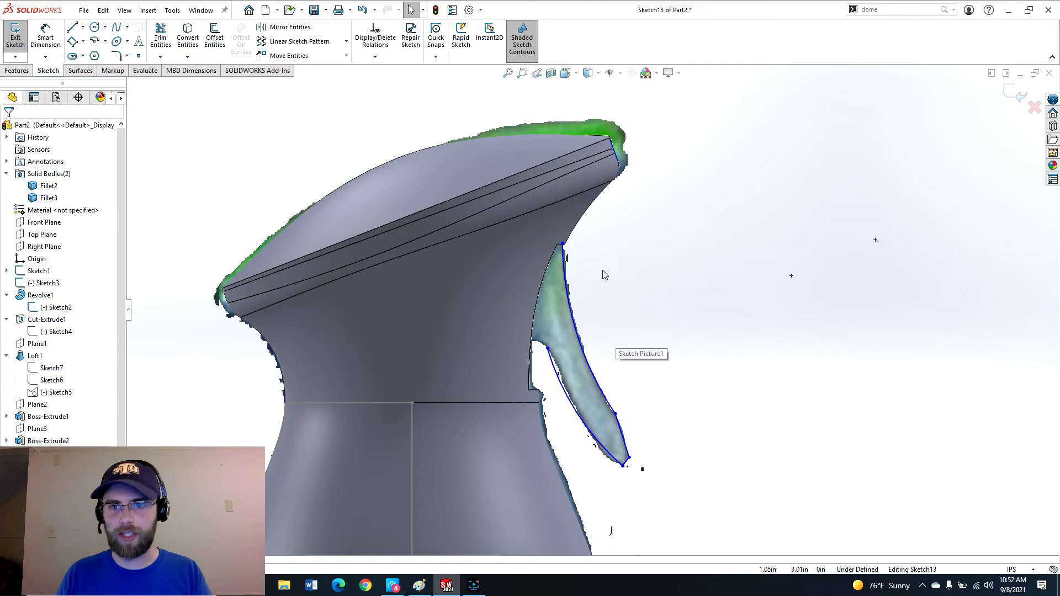
pyautogui.scroll(3, 603, 271)
pyautogui.scroll(-3, 606, 258)
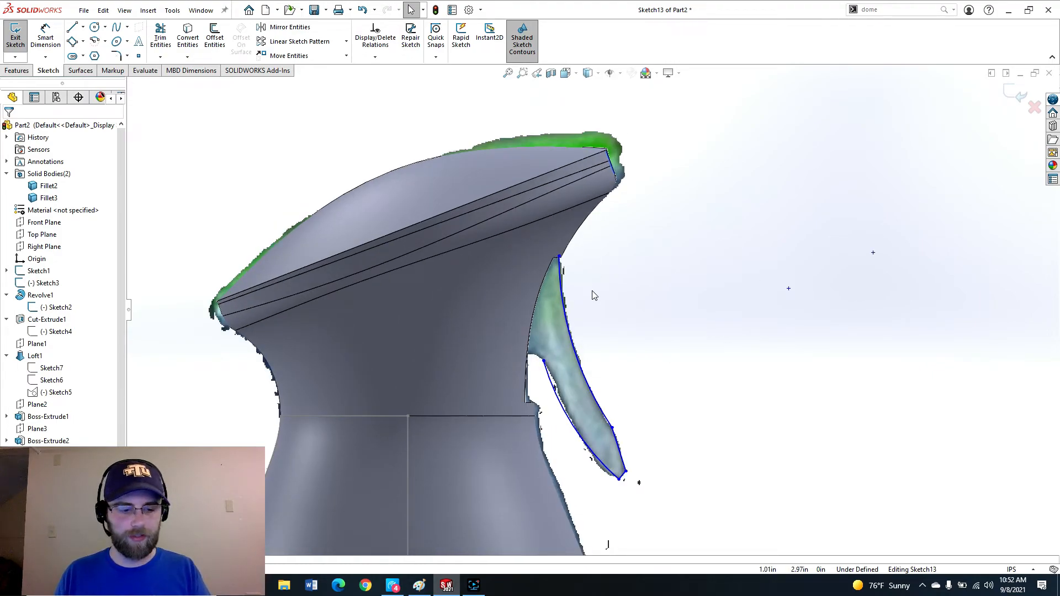
pyautogui.scroll(-2, 564, 369)
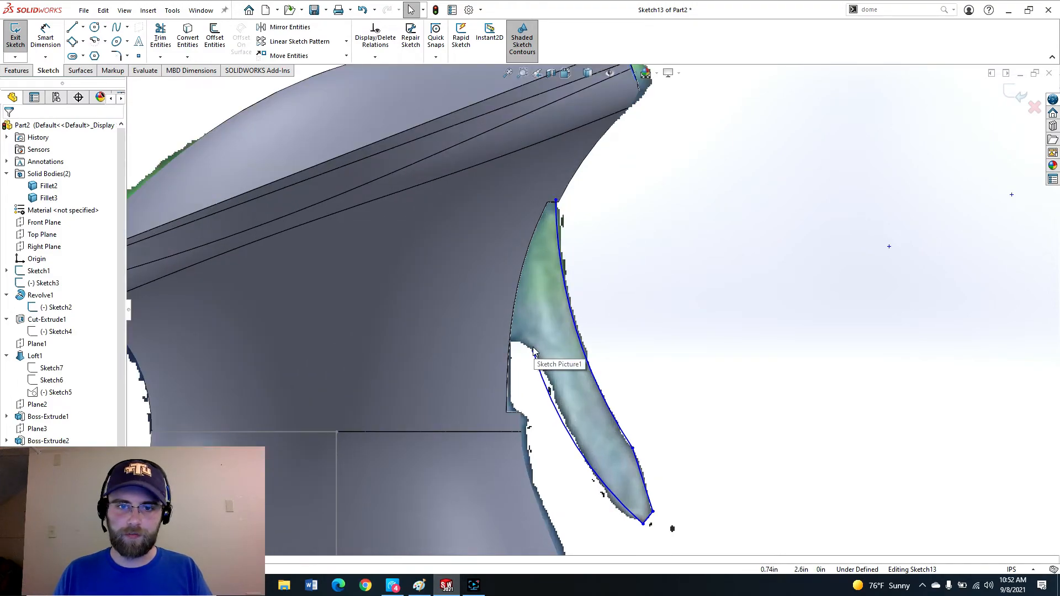
pyautogui.click(540, 367)
pyautogui.moveTo(540, 366); pyautogui.dragTo(540, 364)
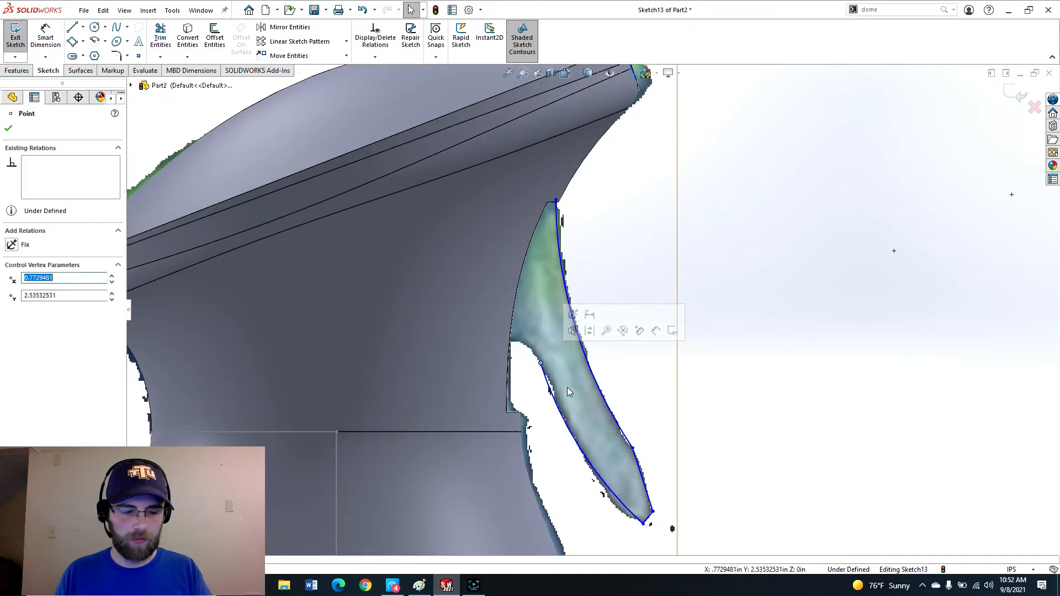
# Draw a three-point arc from the body under the neck curving into the trigger's back edge.
pyautogui.press('a')
pyautogui.scroll(-2, 492, 350)
pyautogui.click(488, 335)
pyautogui.click(597, 369)
pyautogui.click(572, 341)
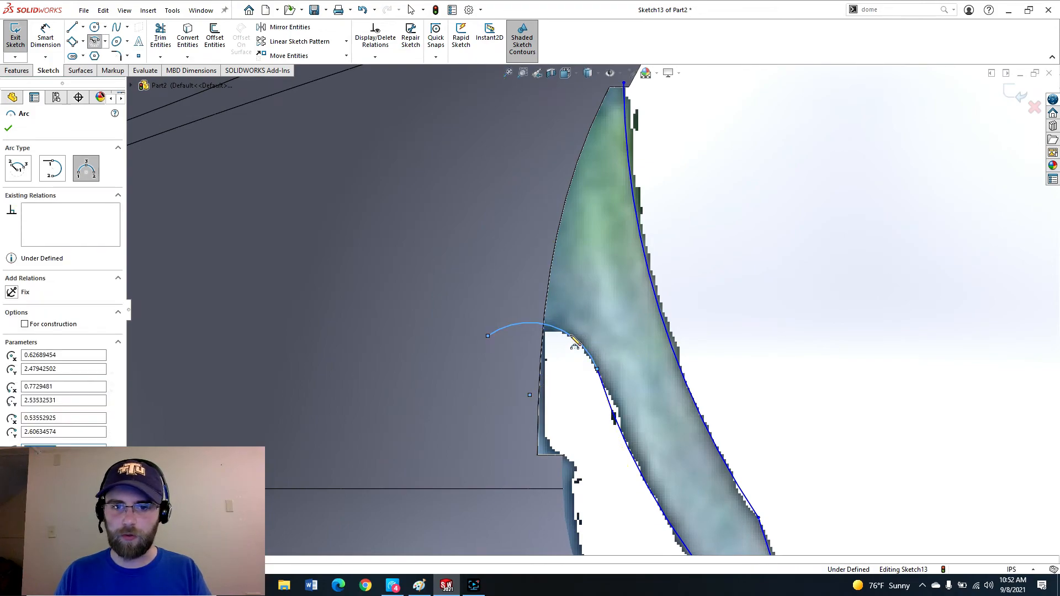
pyautogui.press('Escape')
# Make the new arc tangent to the trigger's back-edge arc.
pyautogui.click(595, 363)
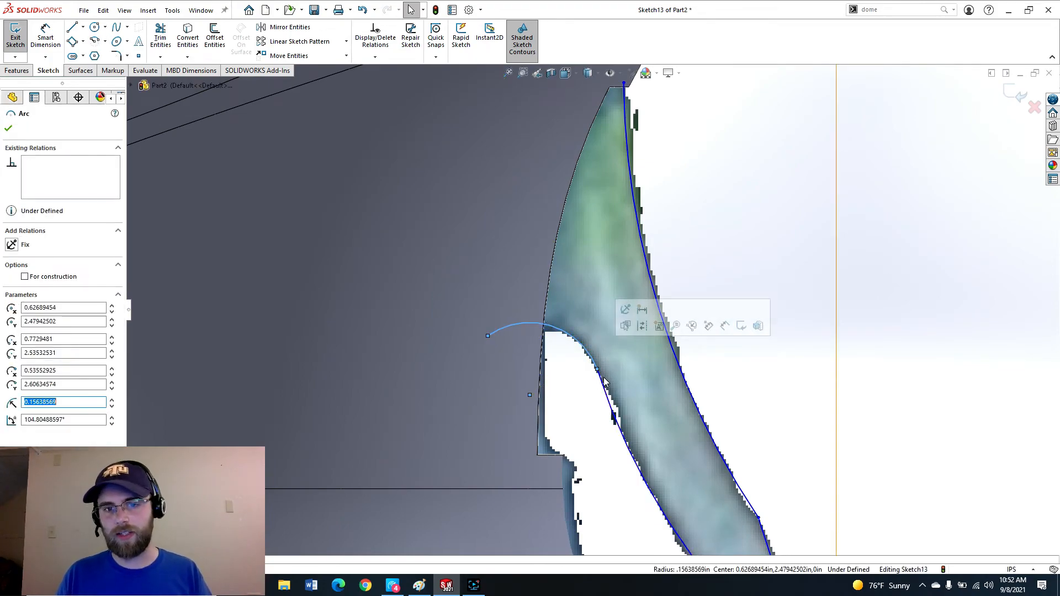
pyautogui.keyDown('ctrl'); pyautogui.click(603, 382); pyautogui.keyUp('ctrl')
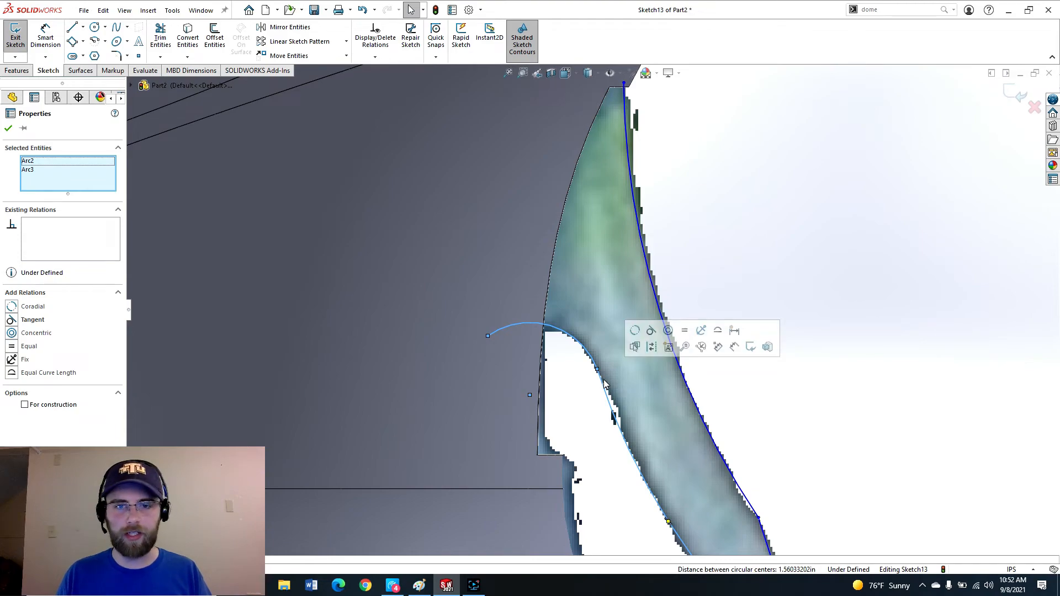
pyautogui.click(12, 321)
pyautogui.click(8, 129)
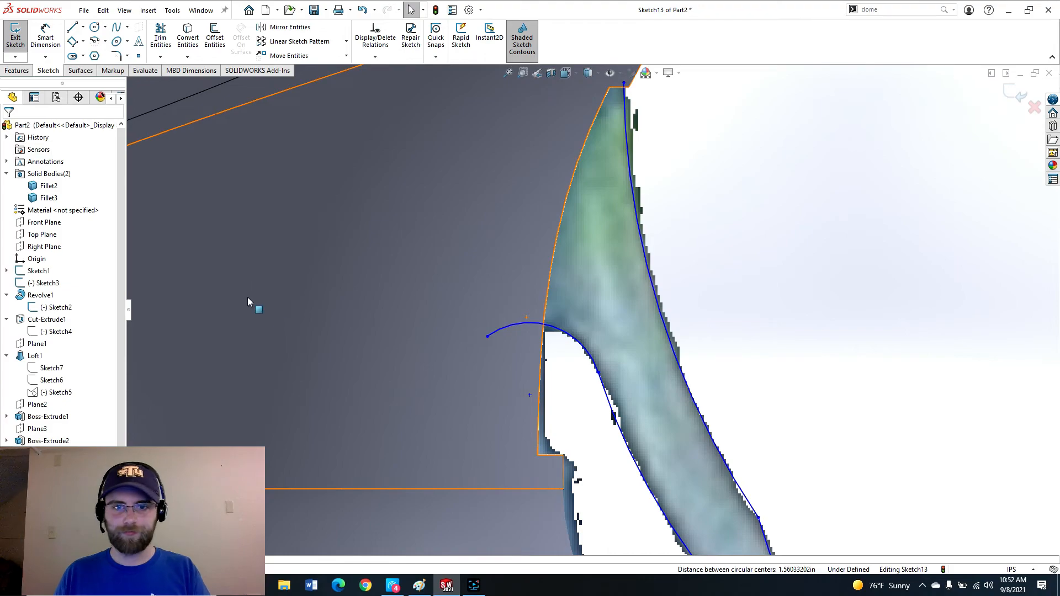
# Close the trigger profile with lines running across the top, down the back, and over to the arc's end.
pyautogui.press('l')
pyautogui.scroll(4, 593, 176)
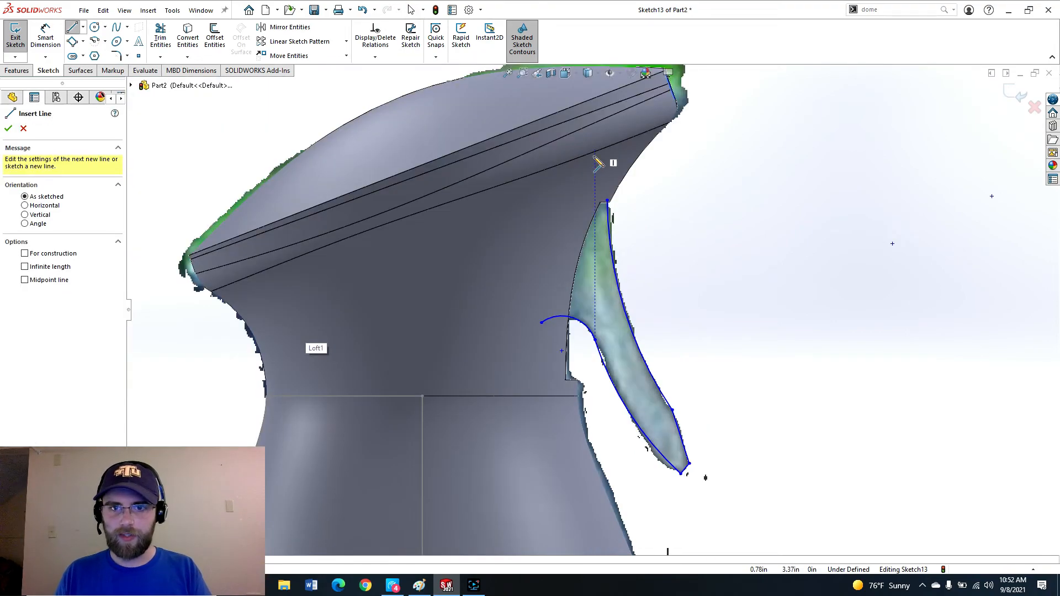
pyautogui.scroll(-2, 602, 152)
pyautogui.click(612, 221)
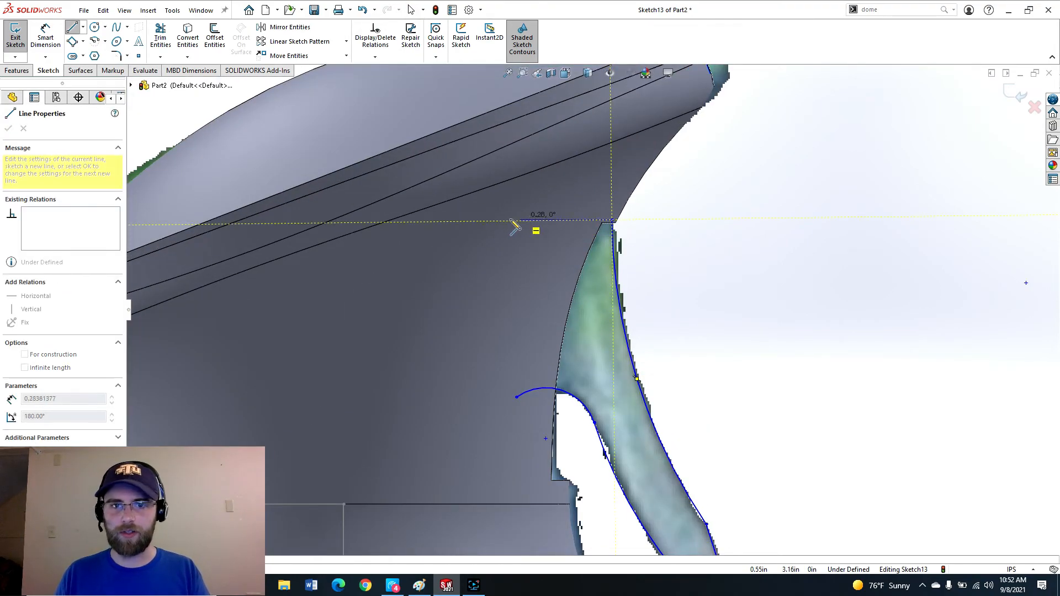
pyautogui.click(451, 220)
pyautogui.click(452, 397)
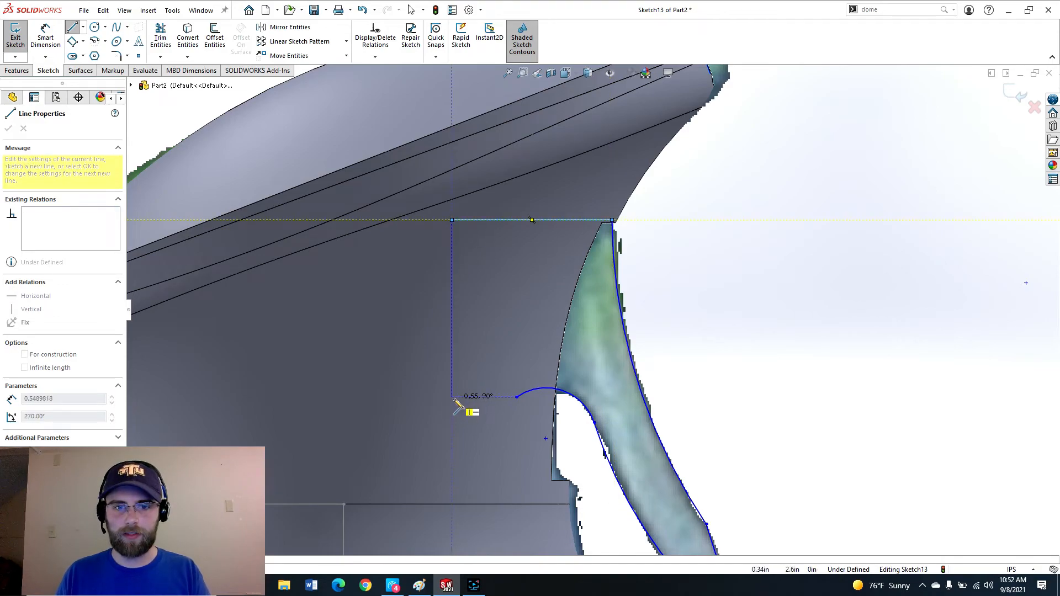
pyautogui.click(517, 397)
pyautogui.press('Escape')
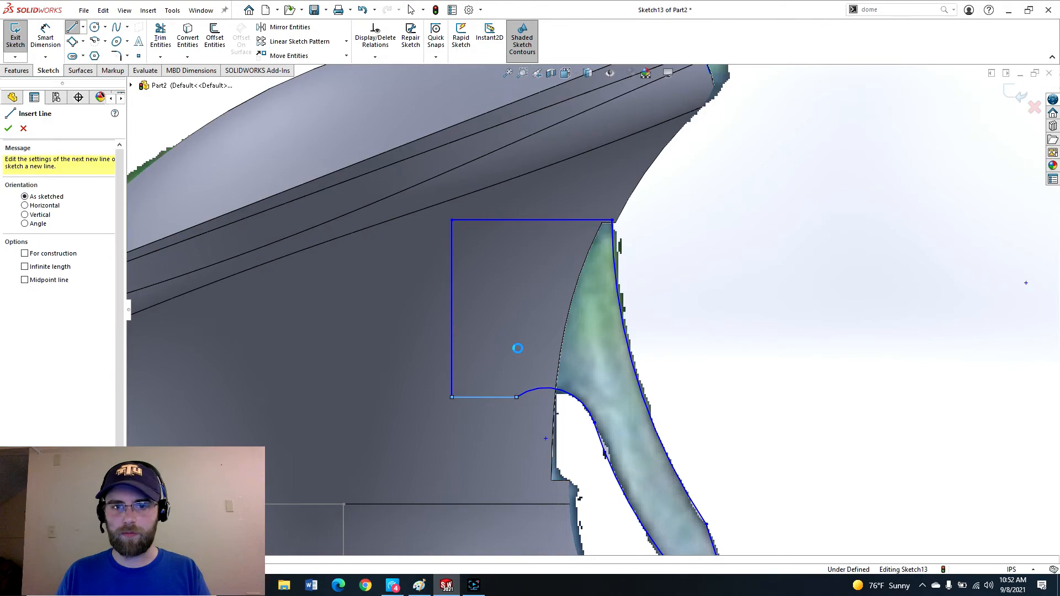
# Hide the sketch holding the reference picture.
pyautogui.scroll(7, 602, 401)
pyautogui.scroll(-6, 601, 405)
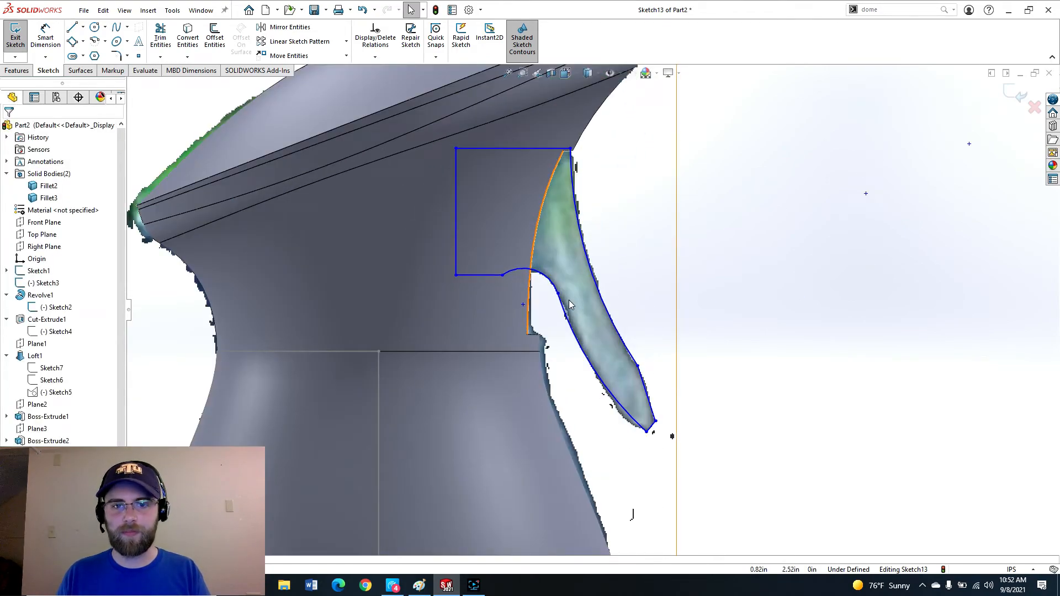
pyautogui.scroll(1, 560, 254)
pyautogui.scroll(-1, 580, 258)
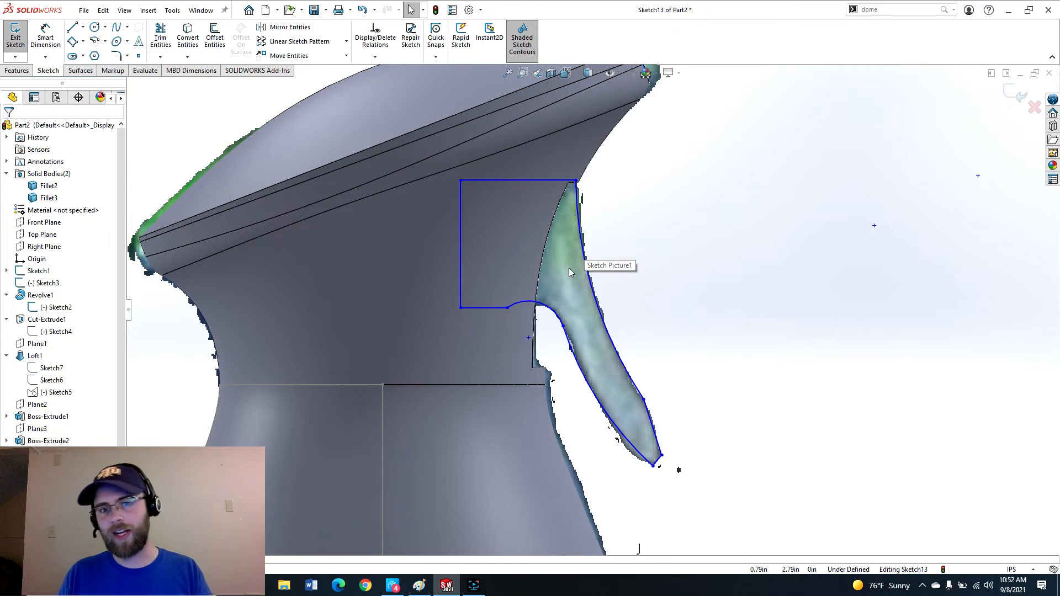
pyautogui.click(562, 276)
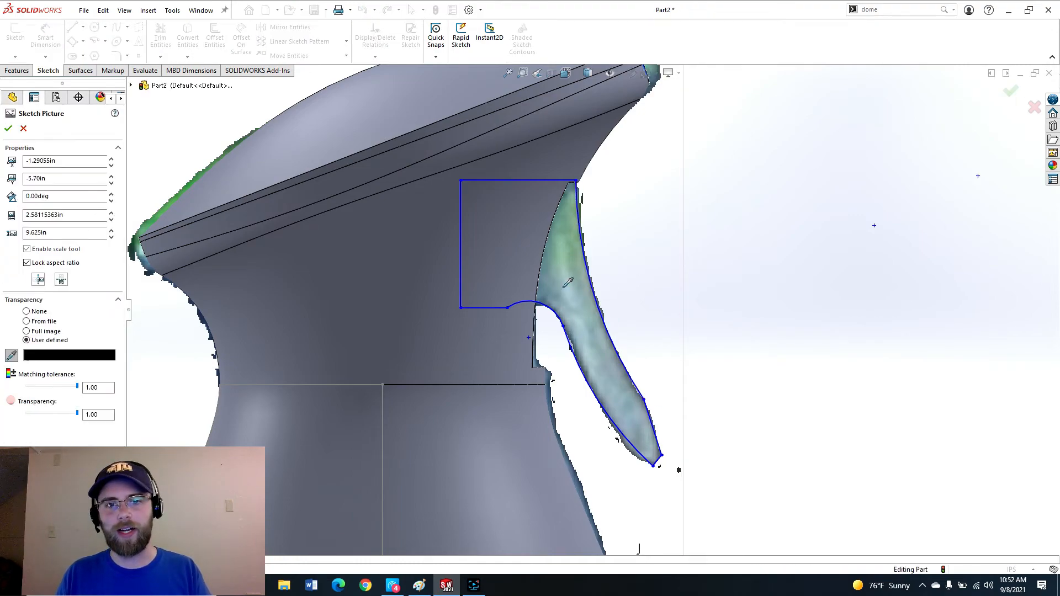
pyautogui.click(10, 128)
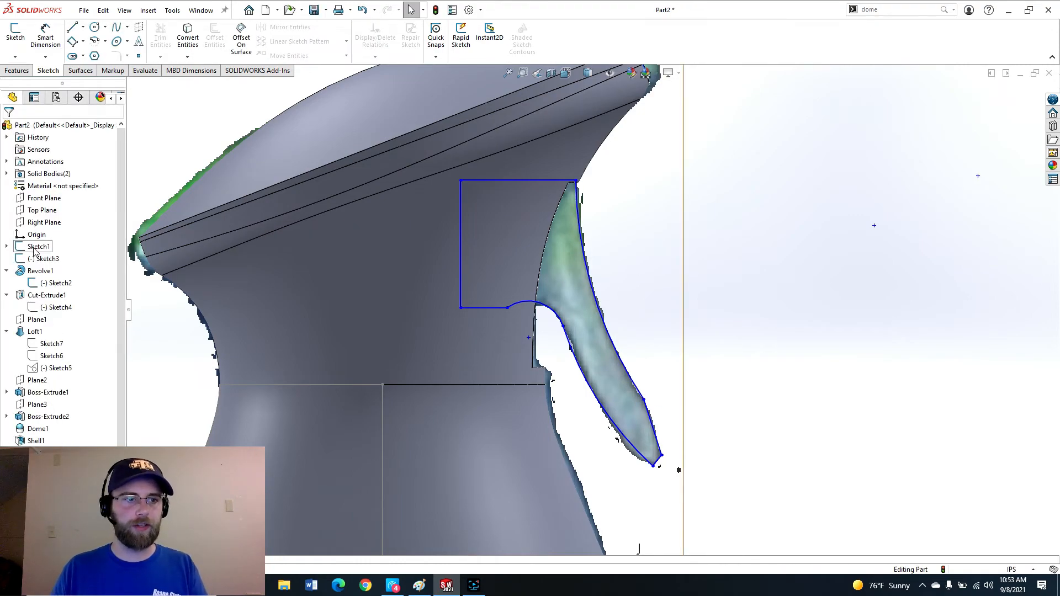
pyautogui.click(35, 250)
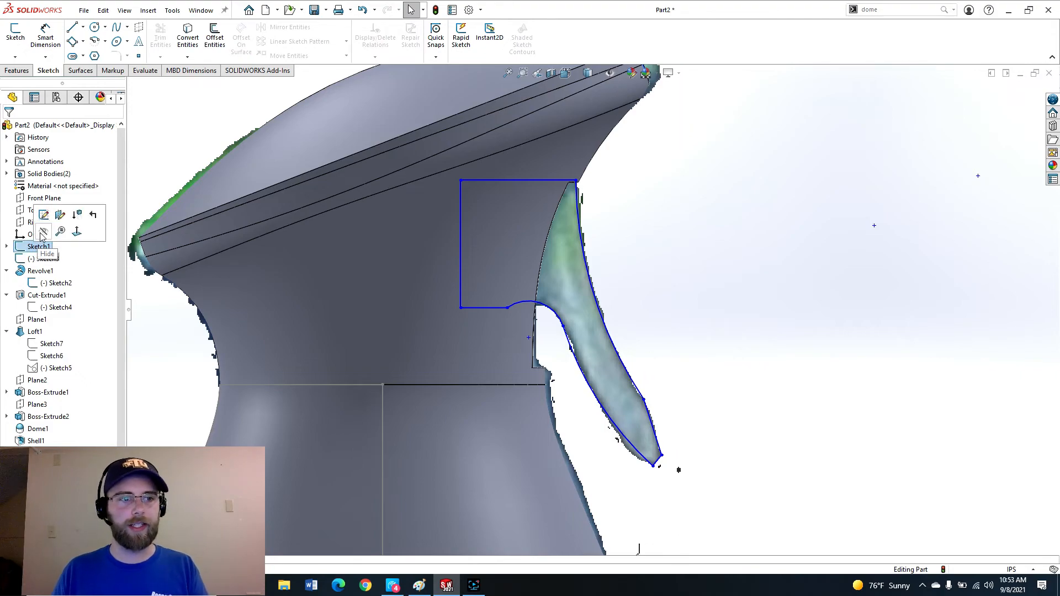
pyautogui.click(45, 232)
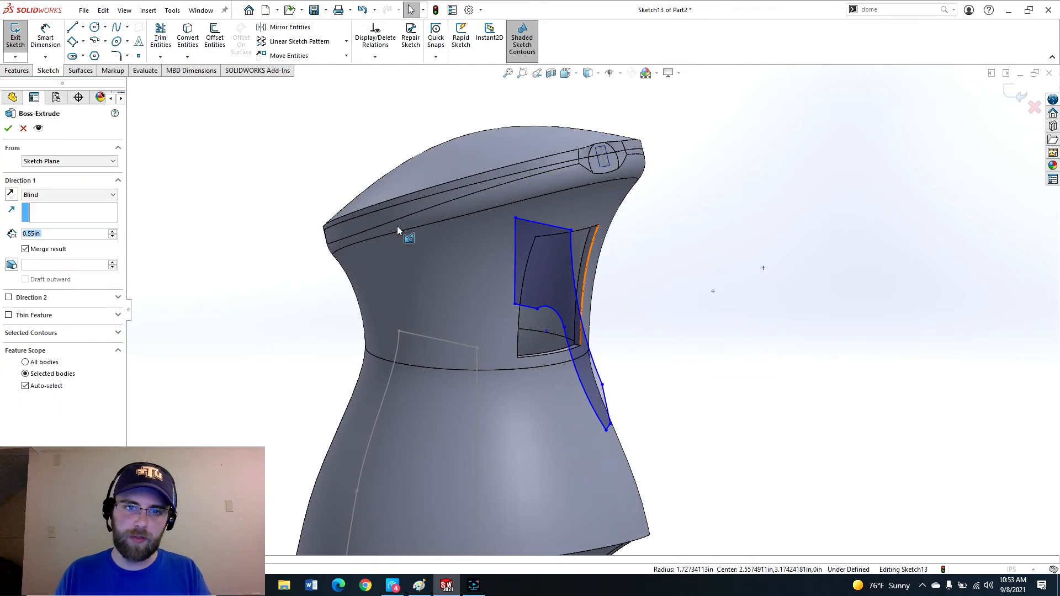
# Extrude the trigger profile mid-plane 0.54 in as a separate, unmerged body.
pyautogui.click(70, 195)
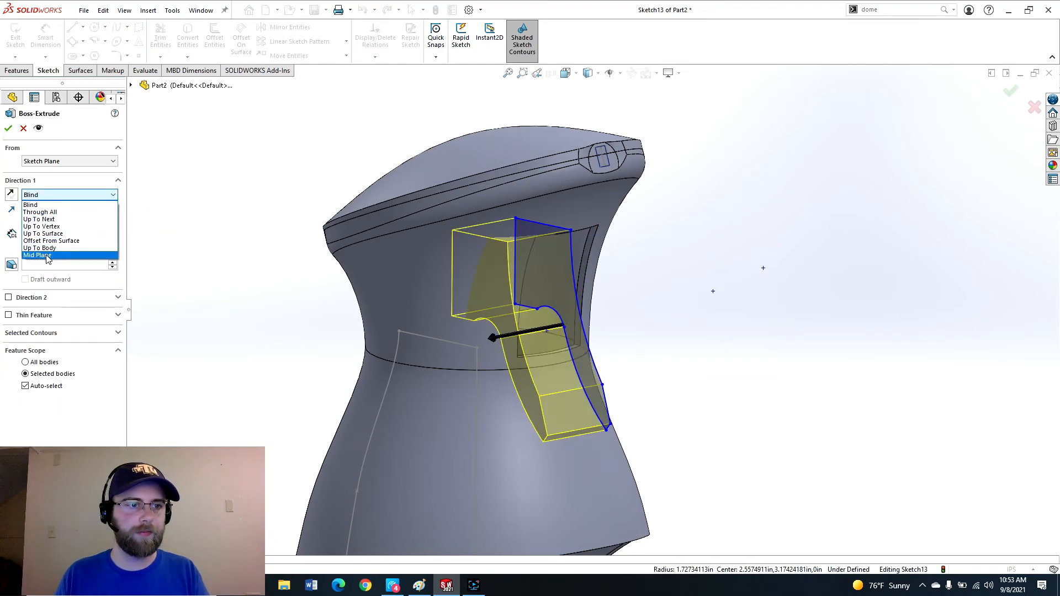
pyautogui.click(67, 241)
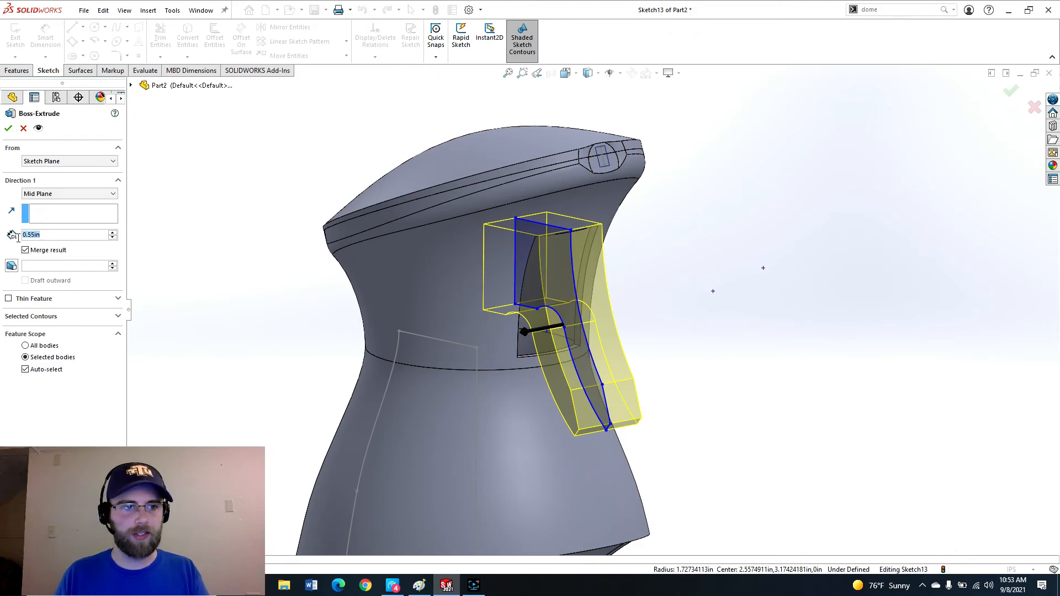
pyautogui.write('0.54')
pyautogui.press('Return')
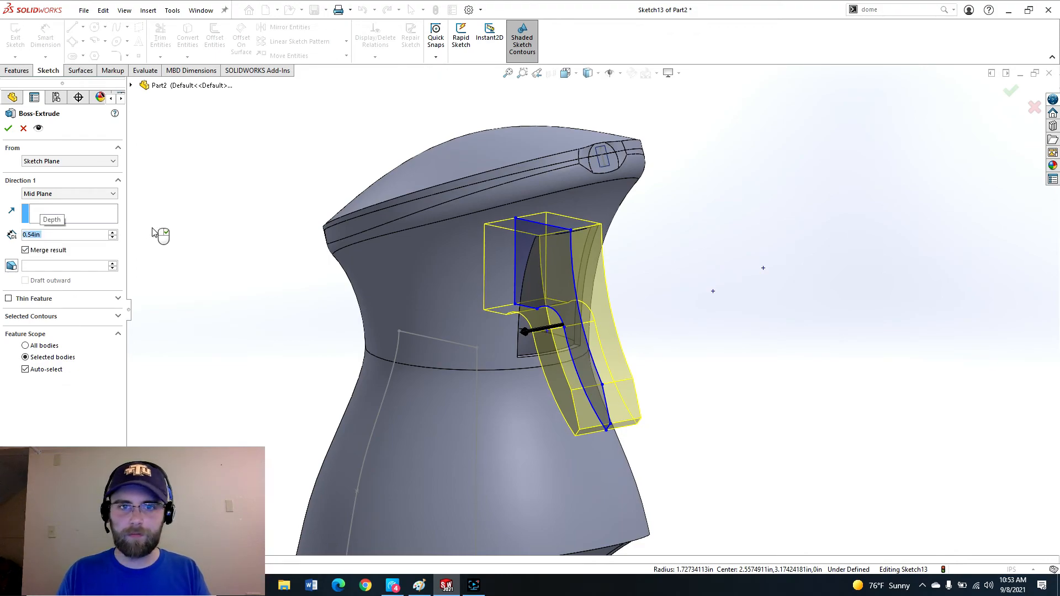
pyautogui.click(36, 251)
pyautogui.click(8, 129)
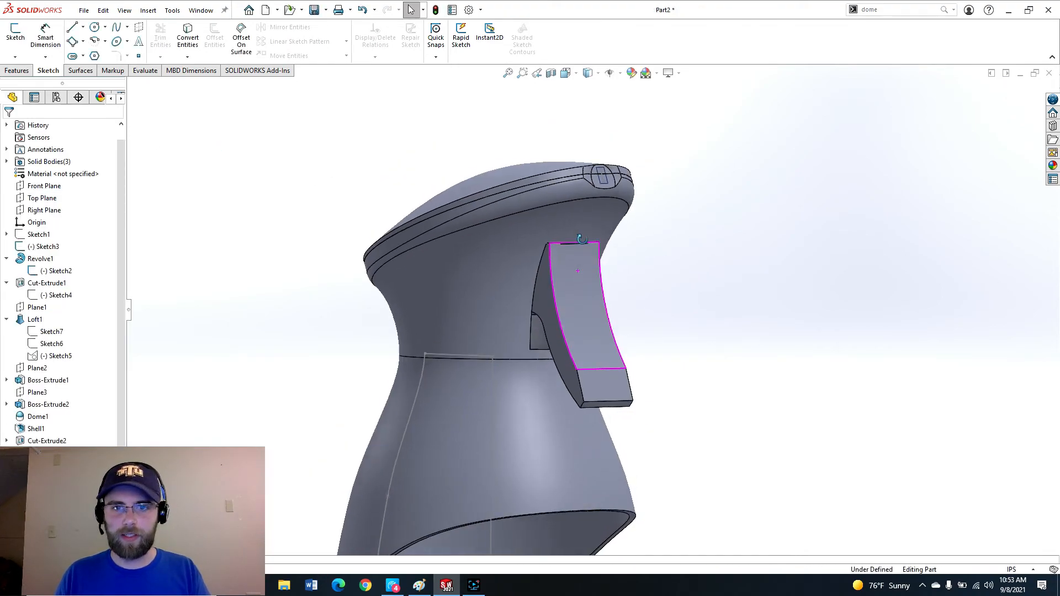
# Start a sketch on the nozzle's end face and draw a circle centred in the opening.
pyautogui.scroll(-5, 591, 224)
pyautogui.click(15, 33)
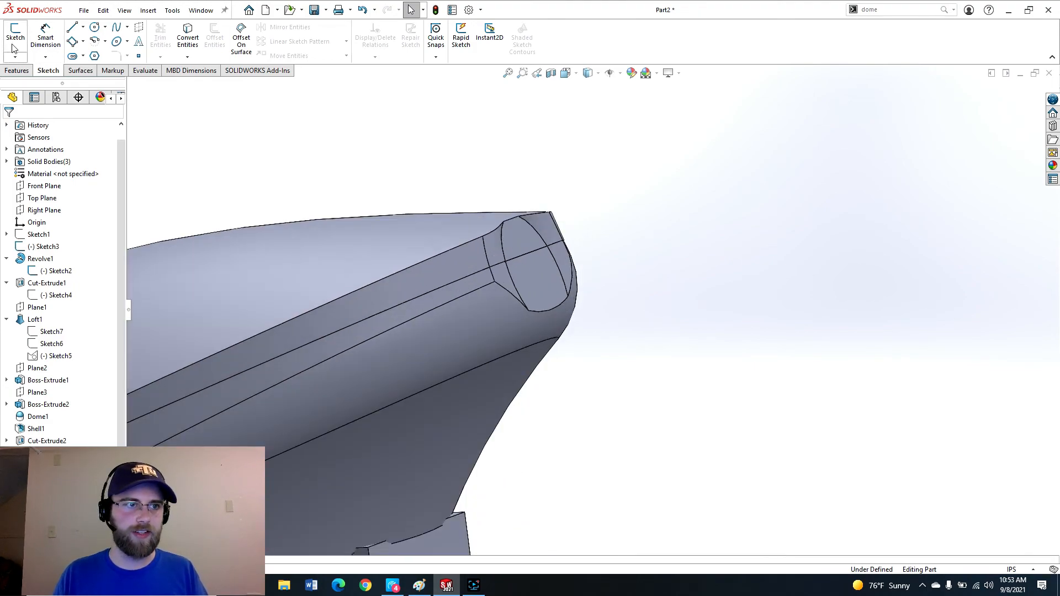
pyautogui.click(535, 287)
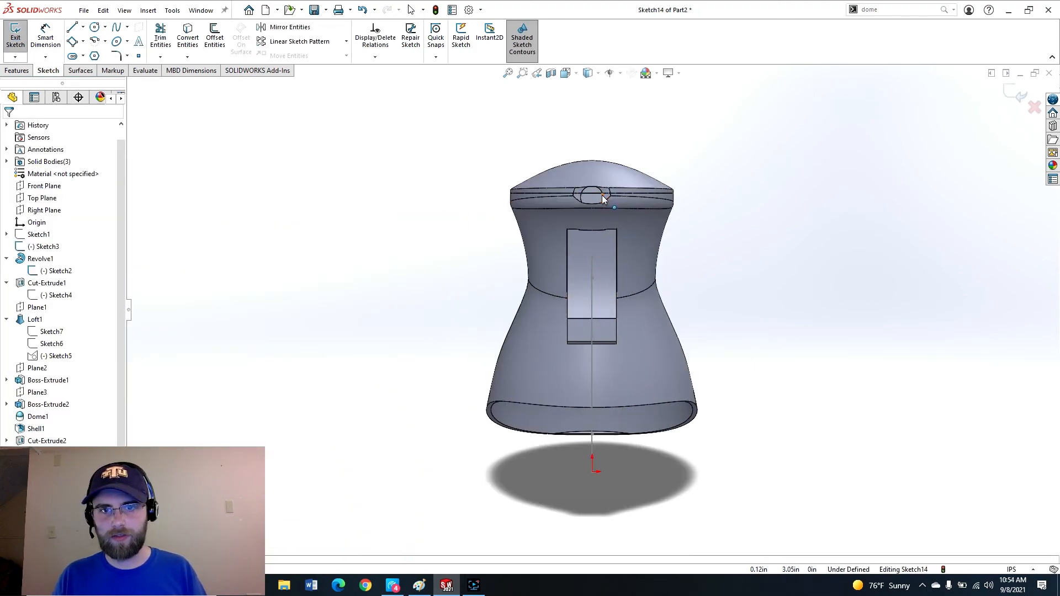
pyautogui.scroll(-6, 585, 245)
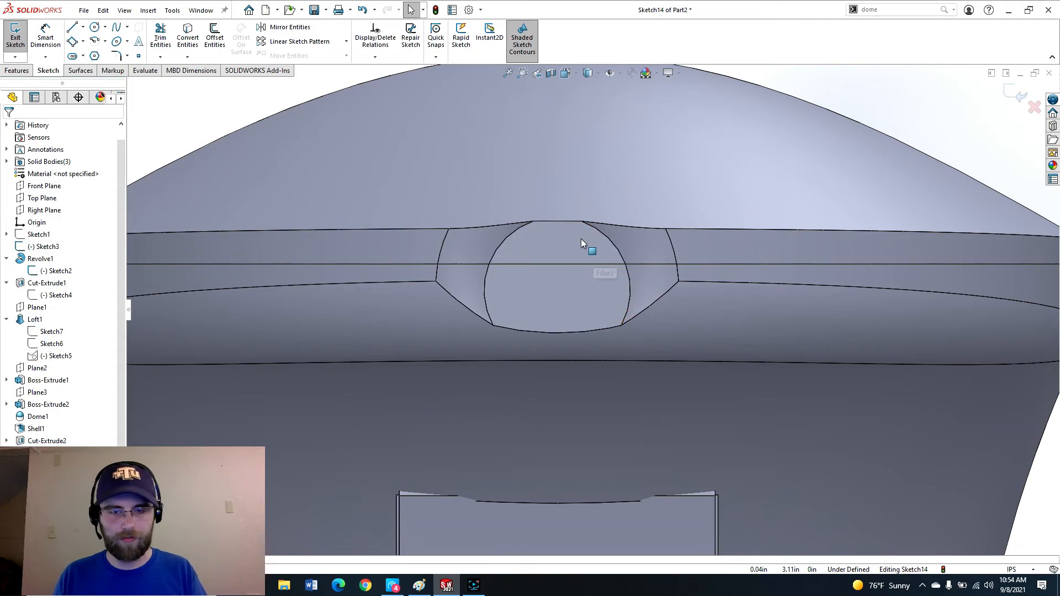
pyautogui.press('c')
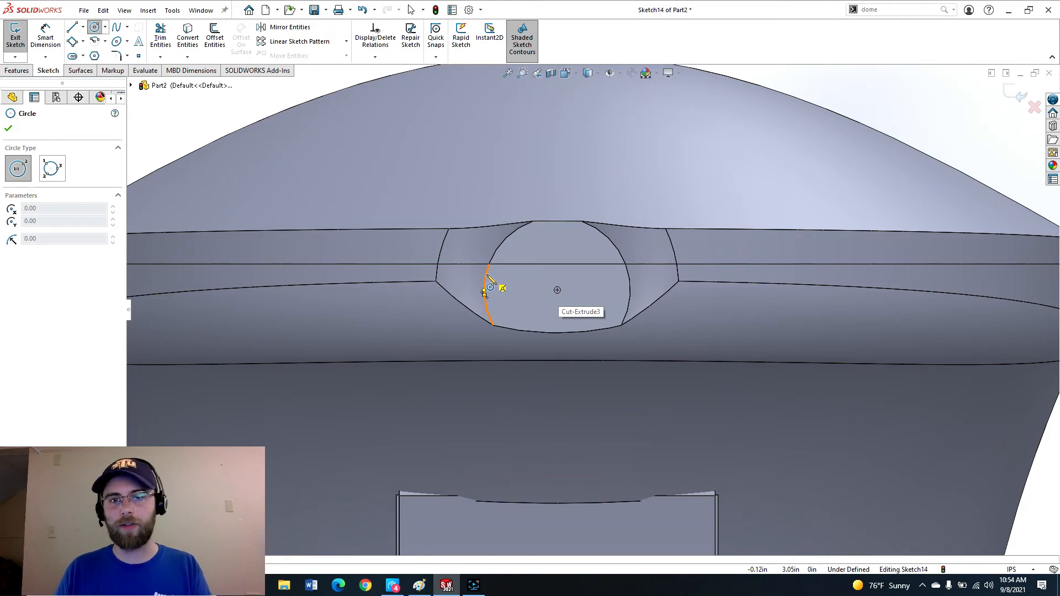
pyautogui.click(557, 289)
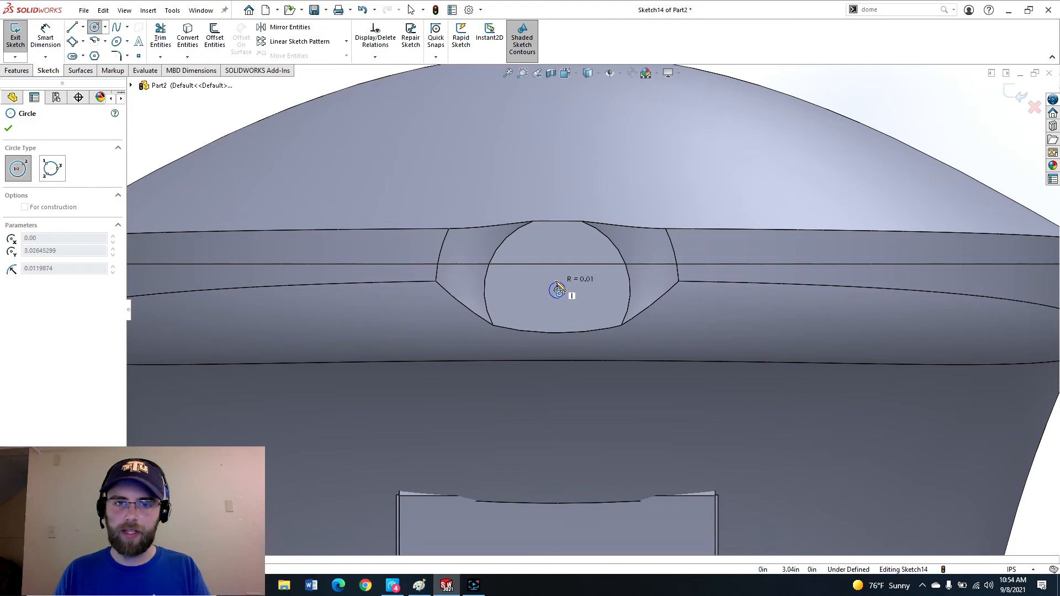
pyautogui.click(543, 256)
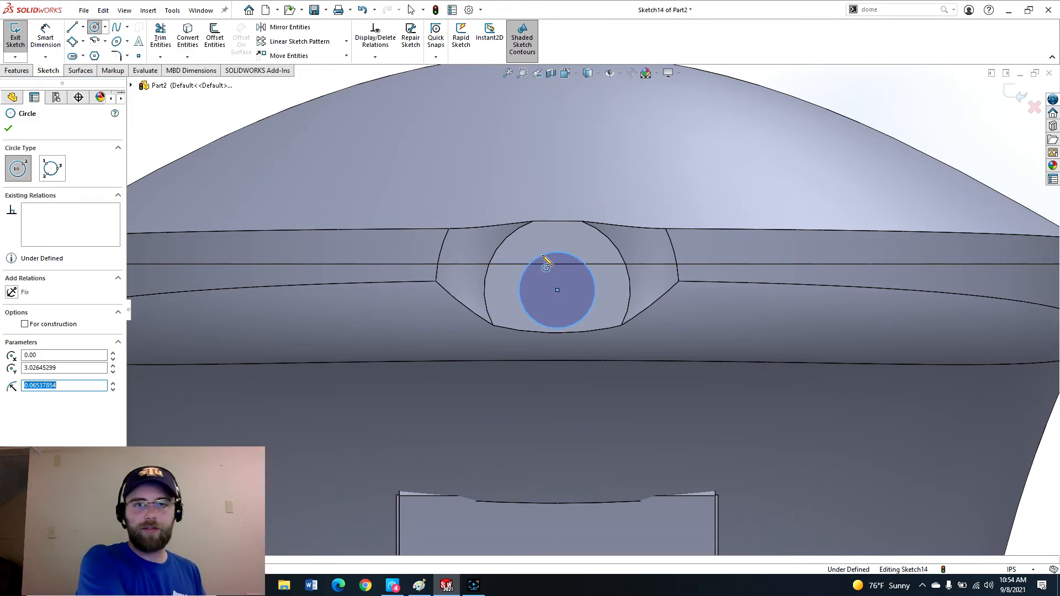
pyautogui.press('Escape')
# Dimension the circle's diameter to .15 in.
pyautogui.press('d')
pyautogui.click(542, 254)
pyautogui.click(527, 244)
pyautogui.write('.15')
pyautogui.press('Return')
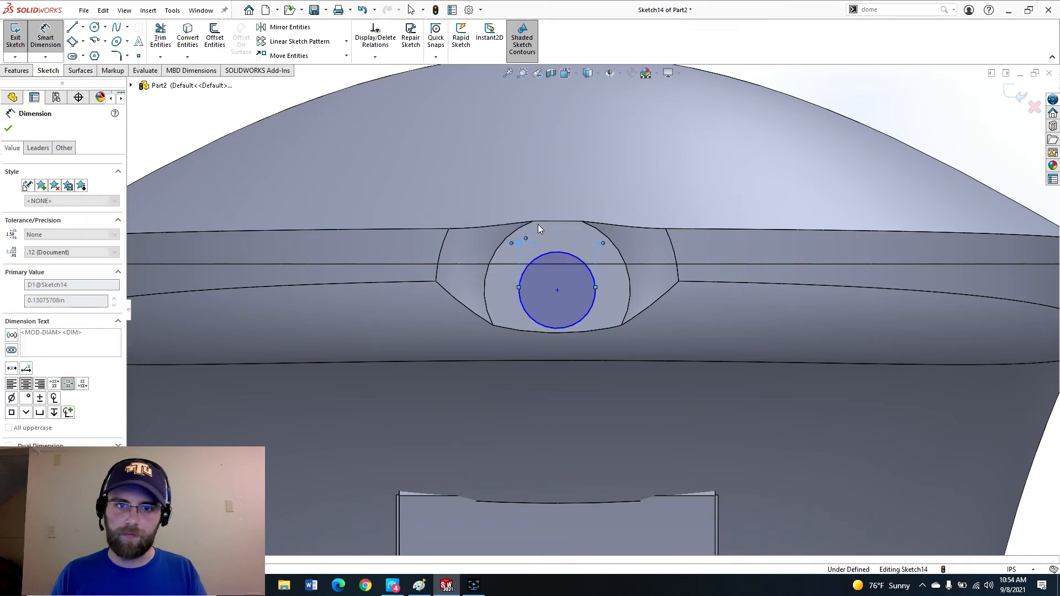
pyautogui.press('Escape')
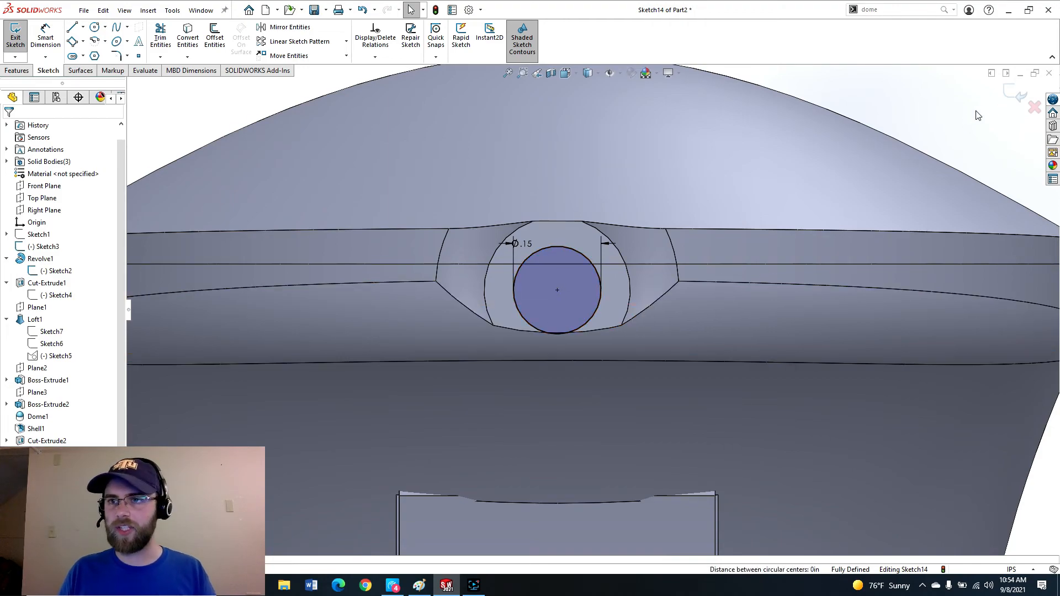
# Extrude the circle 0.02 in outward and 0.01 in in the second direction as an unmerged body.
pyautogui.click(1014, 94)
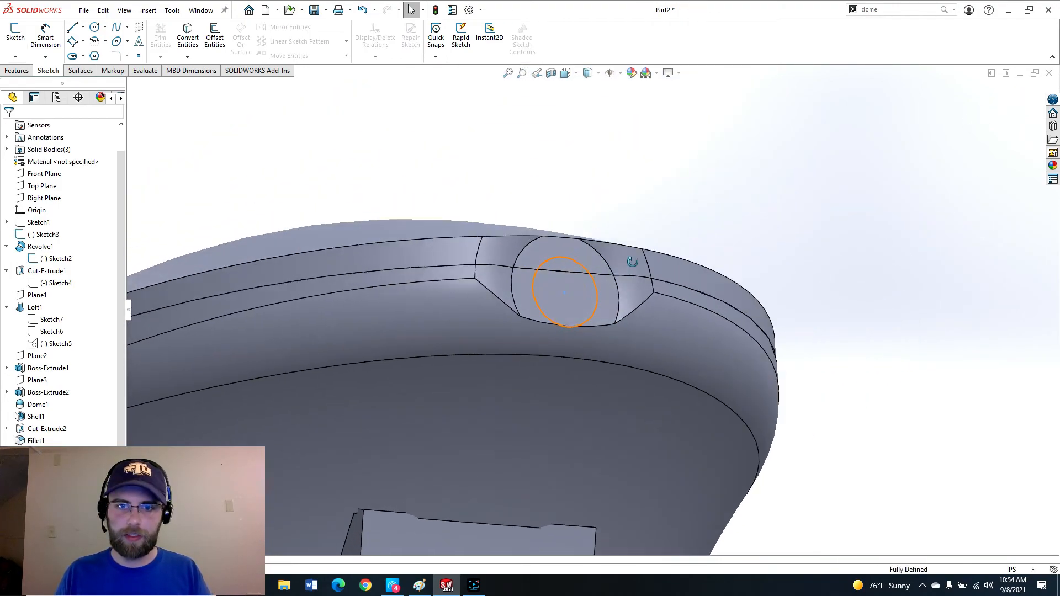
pyautogui.scroll(-3, 546, 299)
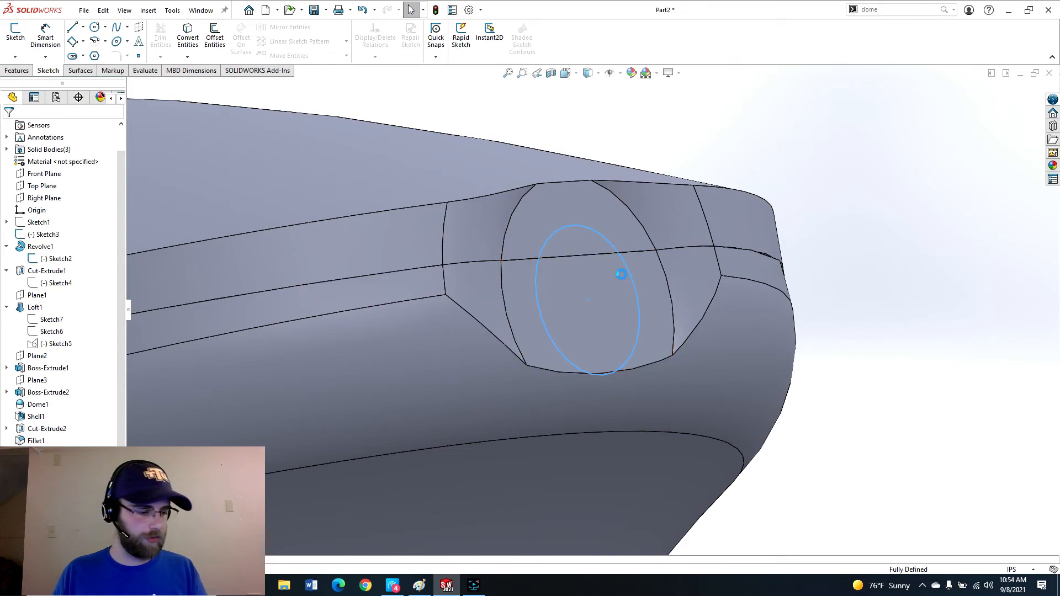
pyautogui.press('e')
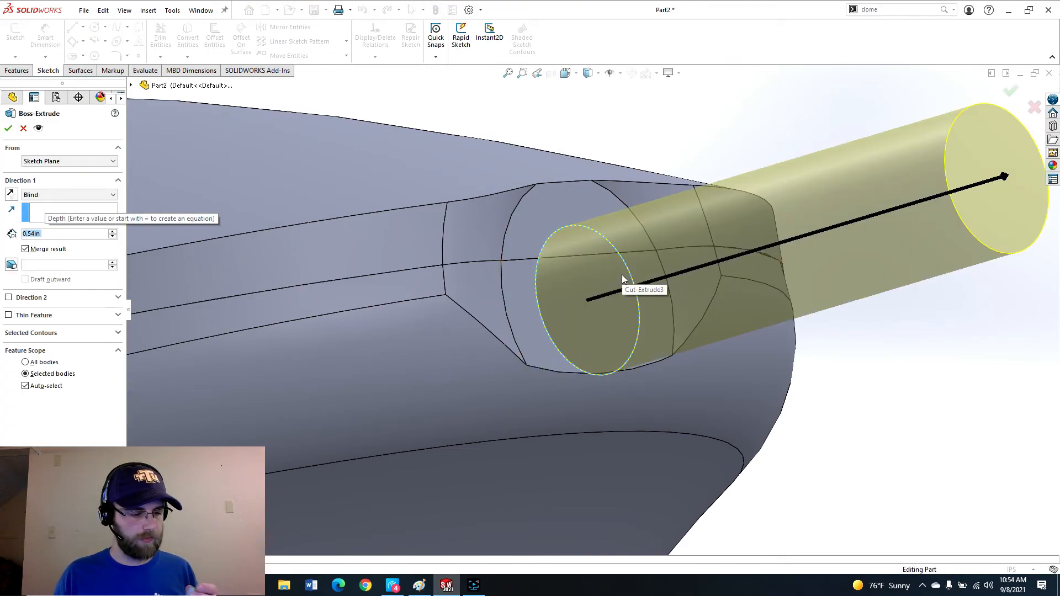
pyautogui.write('0.01')
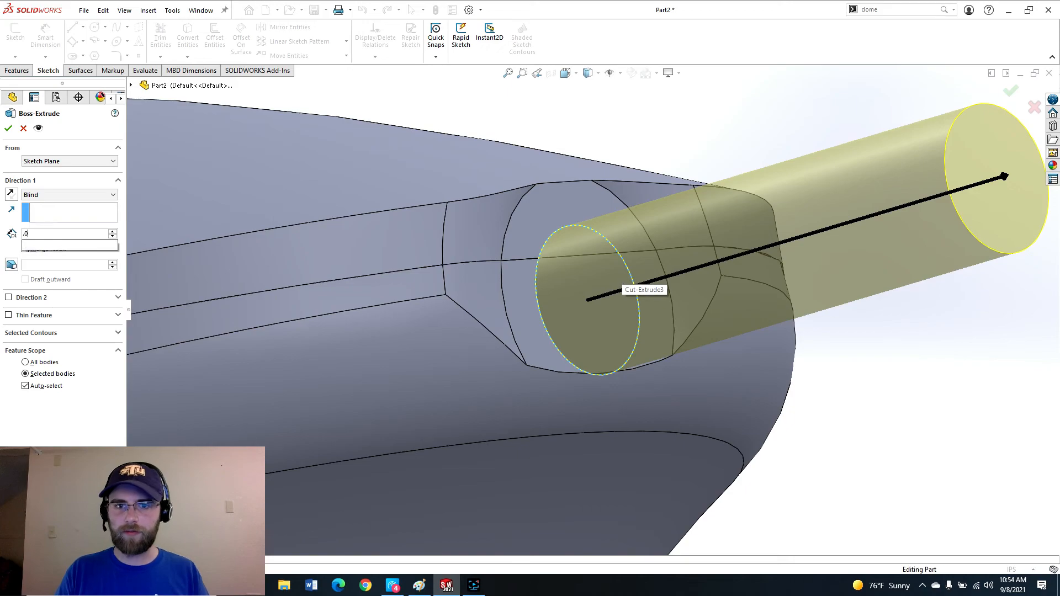
pyautogui.press('Return')
pyautogui.write('0.02')
pyautogui.press('Return')
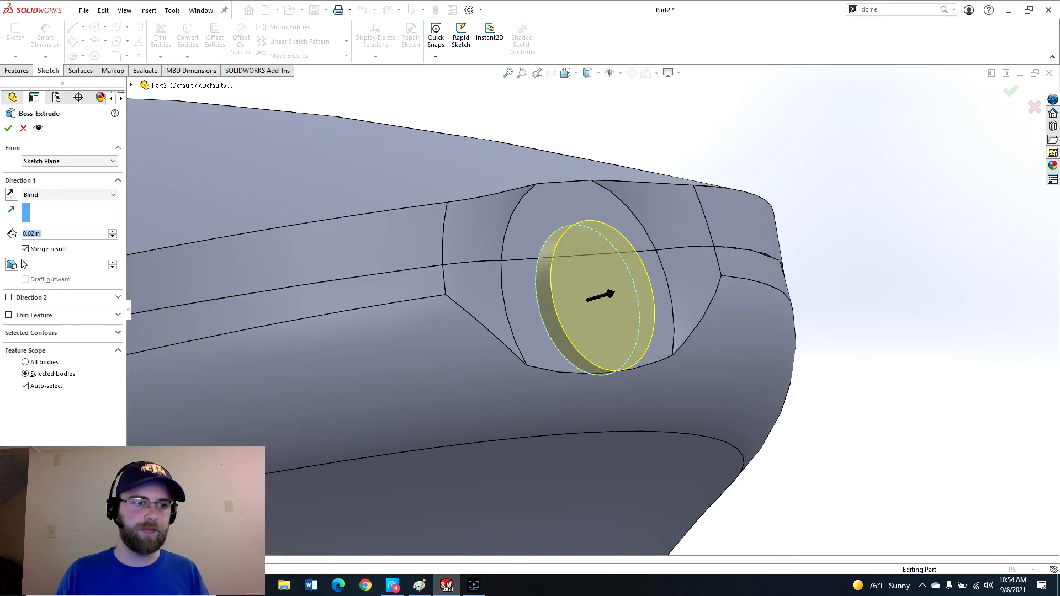
pyautogui.click(8, 297)
pyautogui.write('0.01')
pyautogui.press('Return')
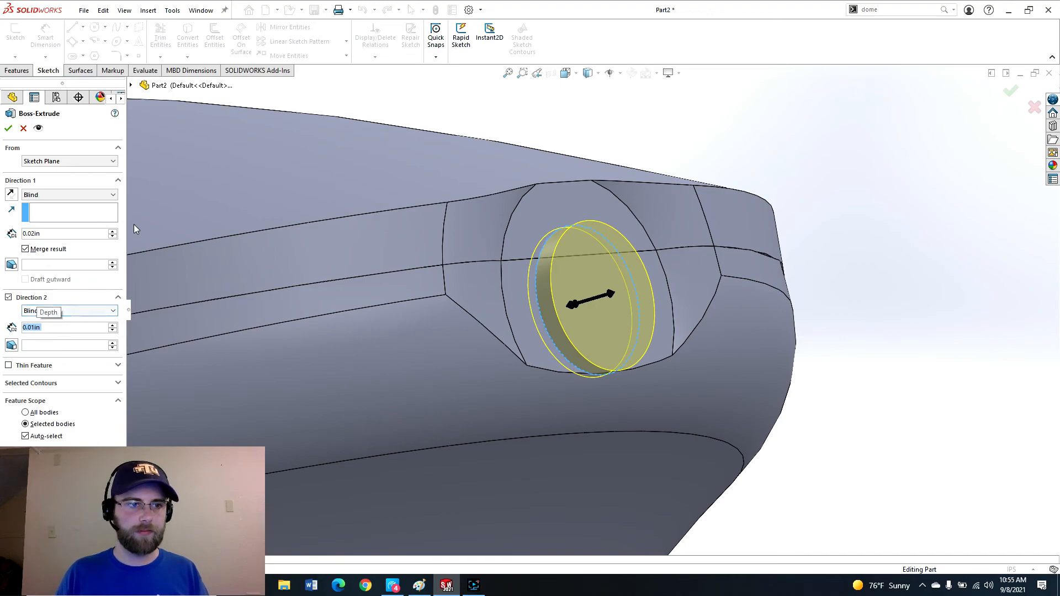
pyautogui.click(56, 249)
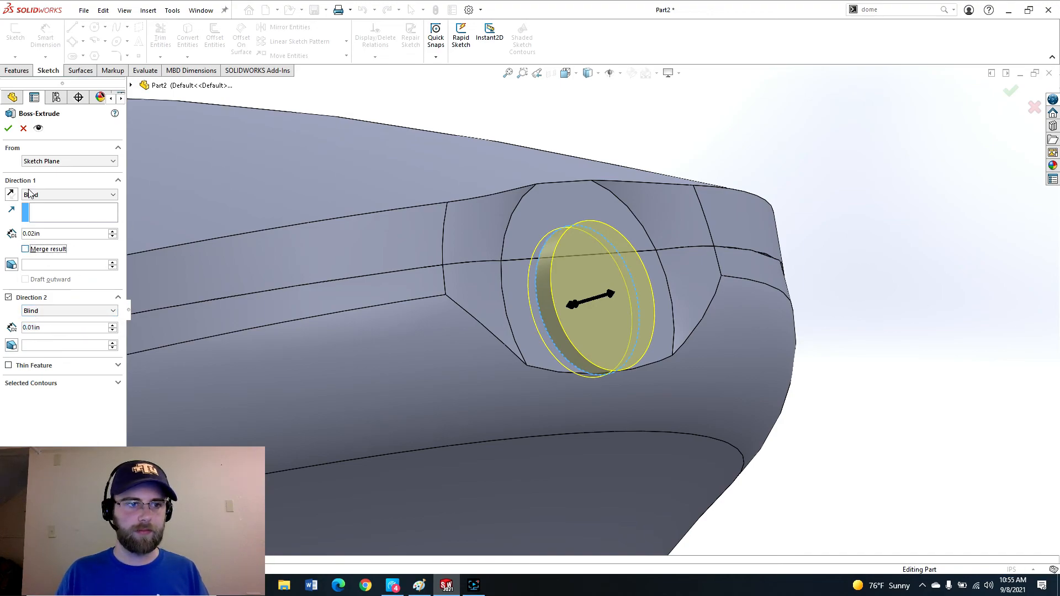
pyautogui.click(10, 132)
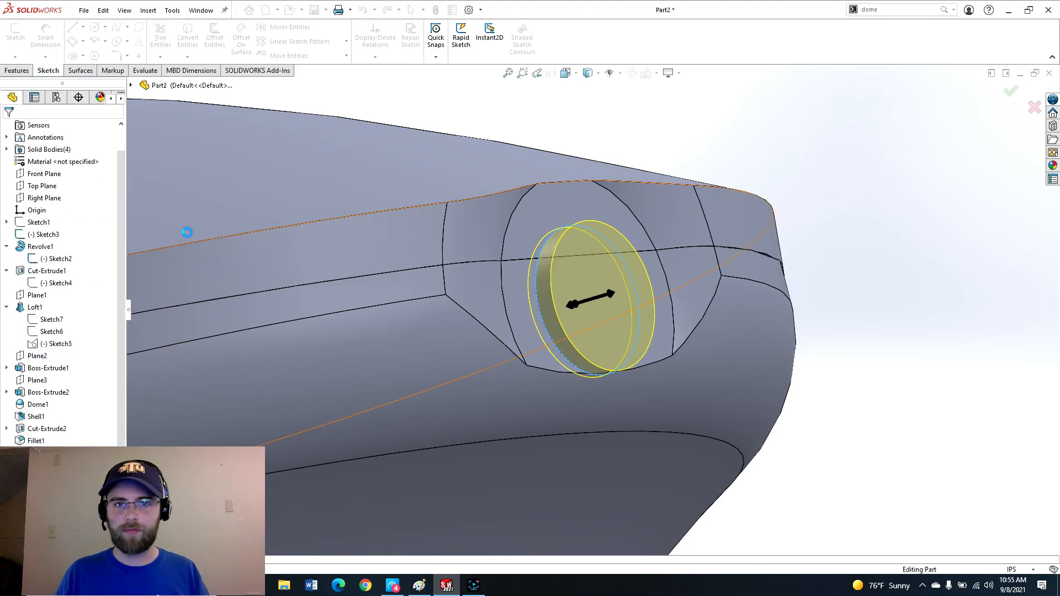
# Open the PhotoView 360 preview window to render the coloured bottle top.
pyautogui.scroll(10, 625, 346)
pyautogui.scroll(-2, 577, 416)
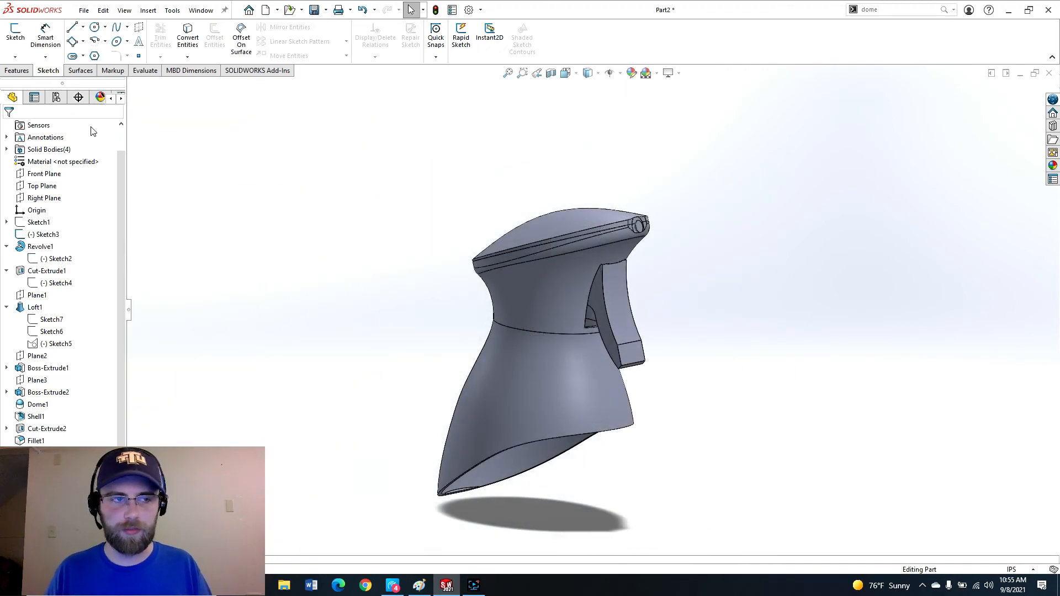
pyautogui.click(100, 98)
pyautogui.click(12, 97)
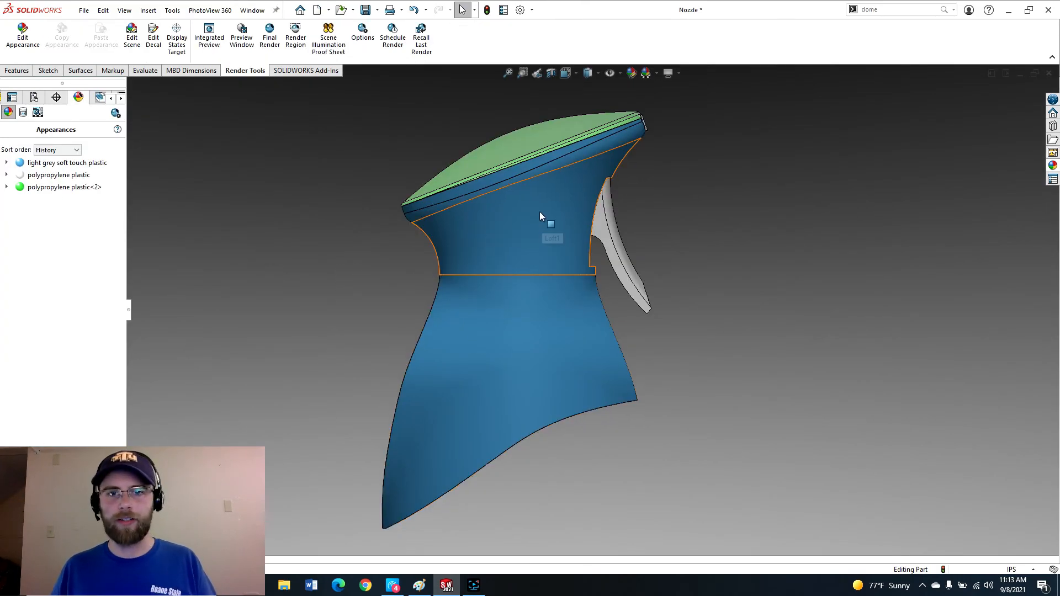
pyautogui.click(248, 43)
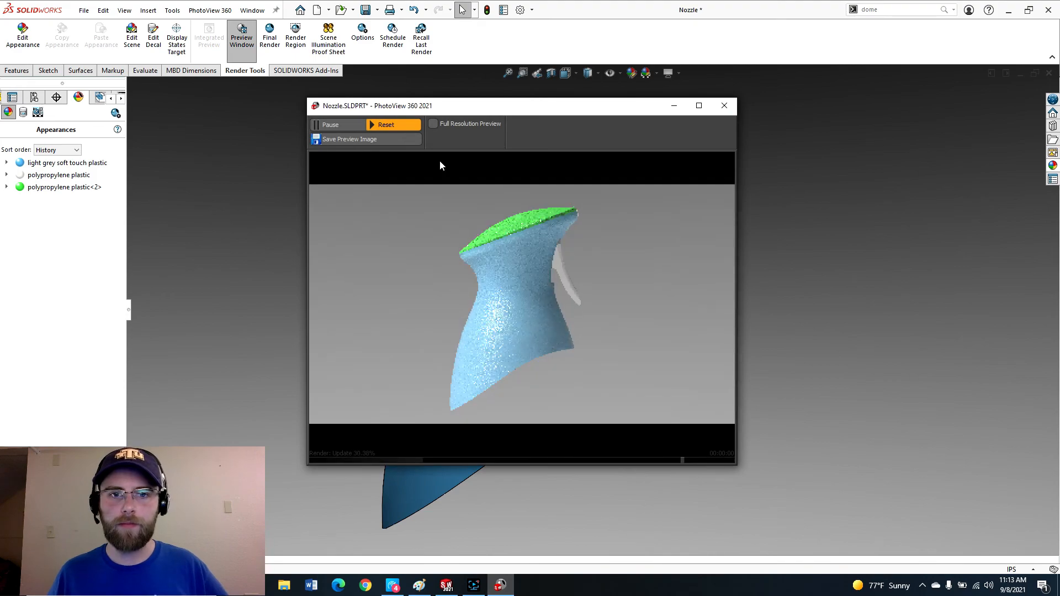
# Bring up the Paint window with the reference photo beside the render for comparison.
pyautogui.click(419, 585)
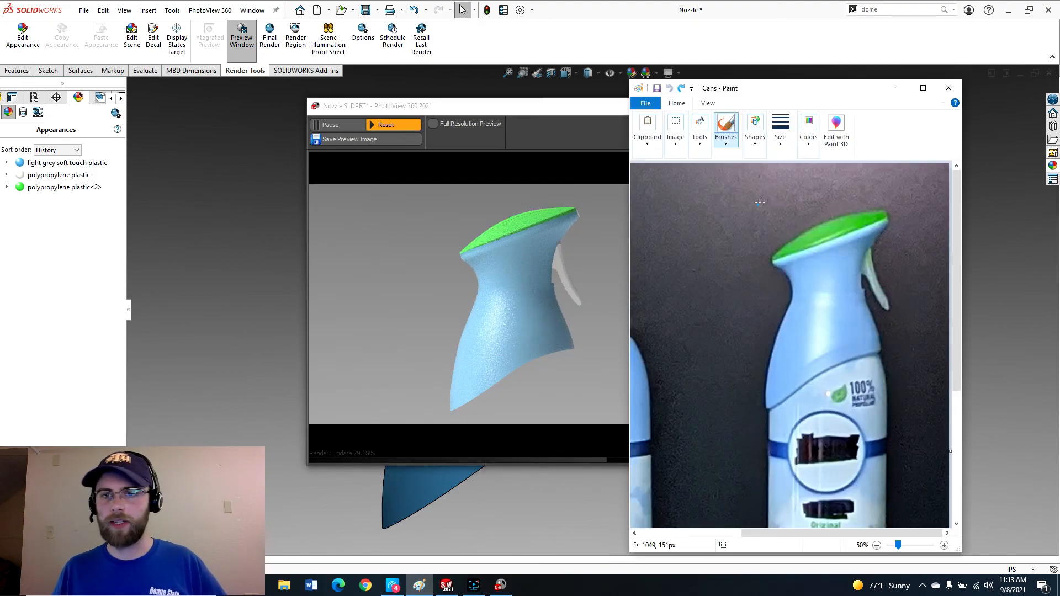
pyautogui.moveTo(786, 92); pyautogui.dragTo(779, 80)
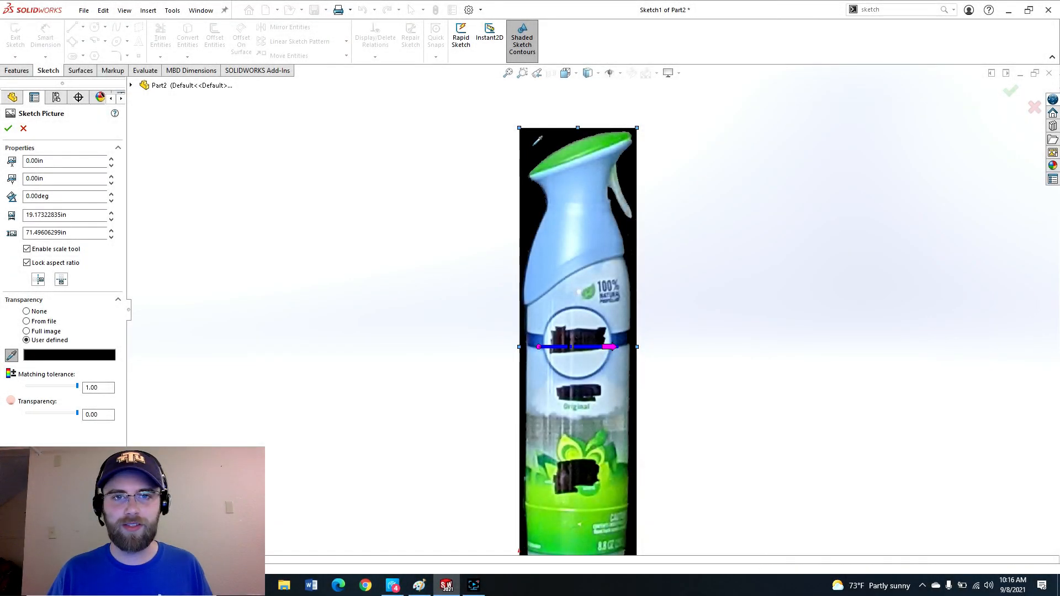
pyautogui.click(537, 141)
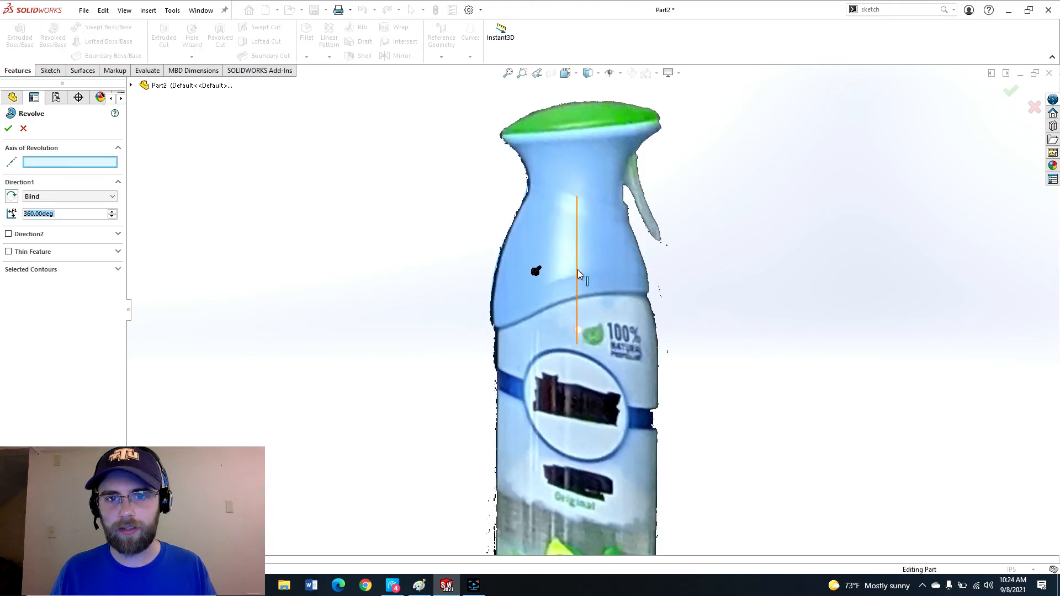
pyautogui.click(576, 270)
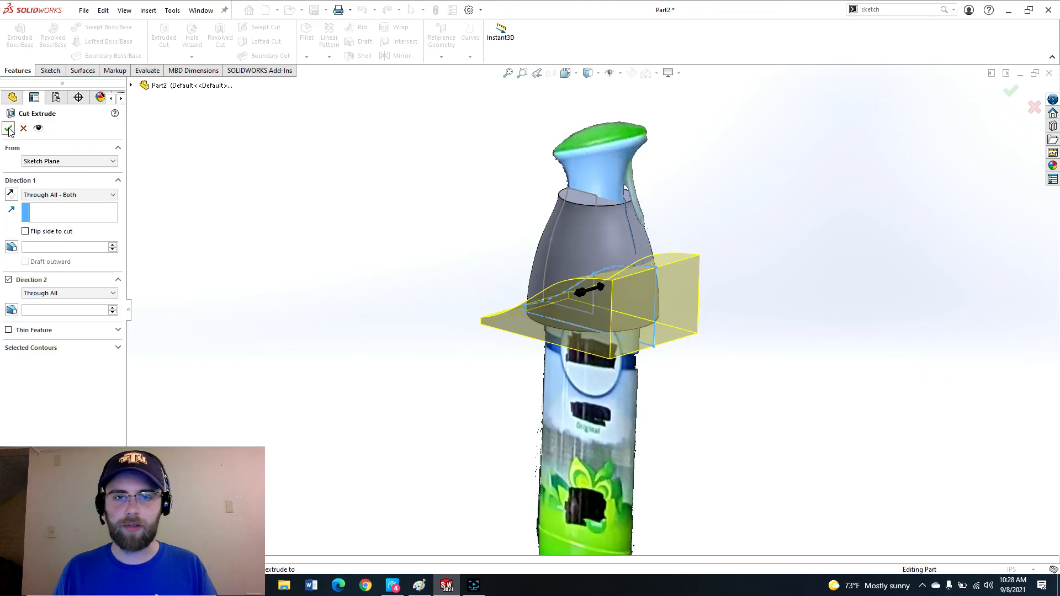
pyautogui.press('Return')
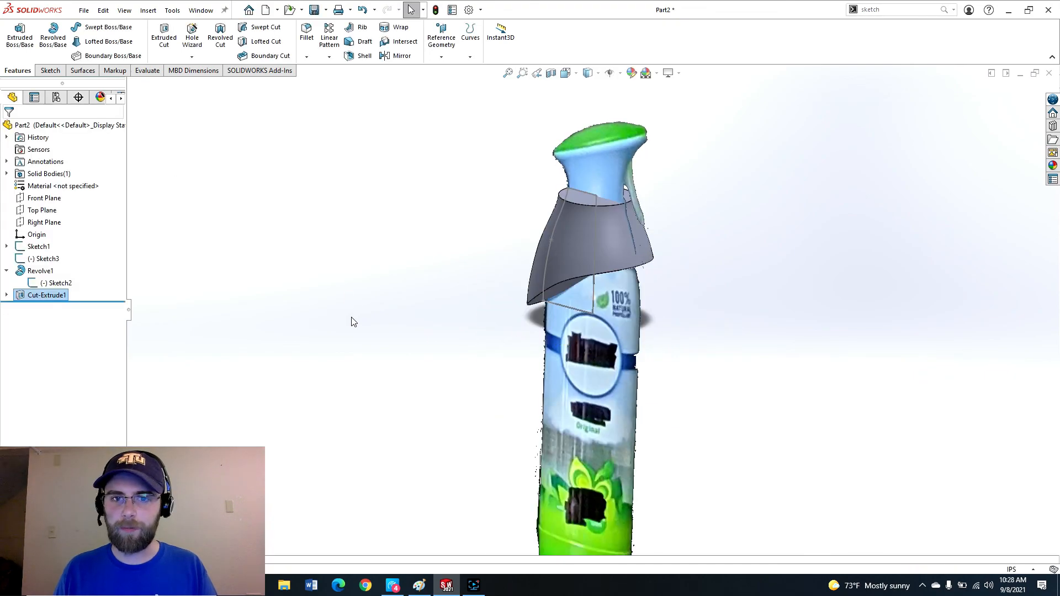